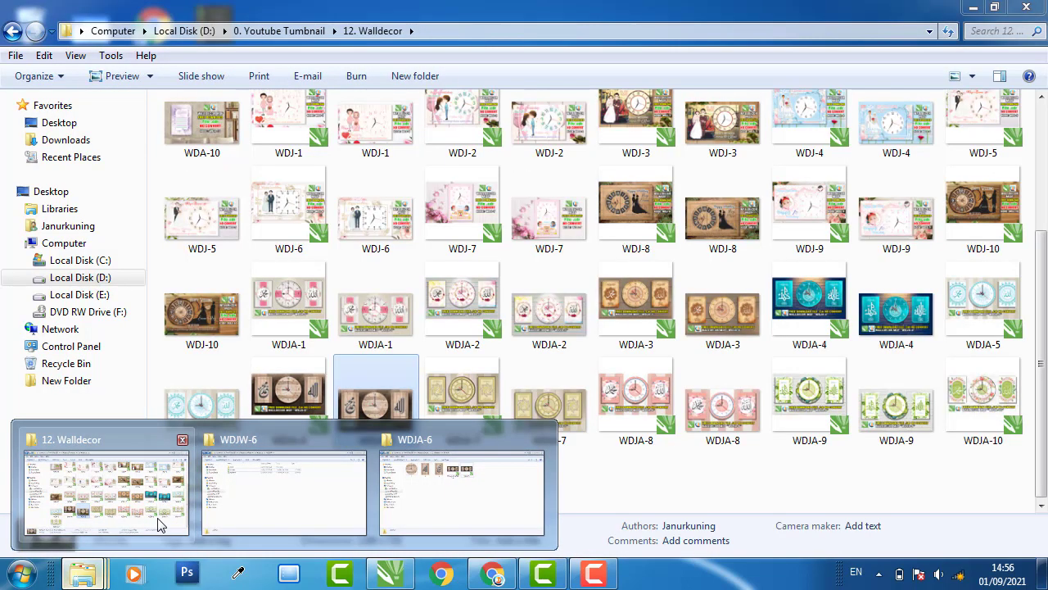
Step: Bring the 12. Walldecor folder window forward and clear its thumbnail selection
click(159, 518)
click(527, 485)
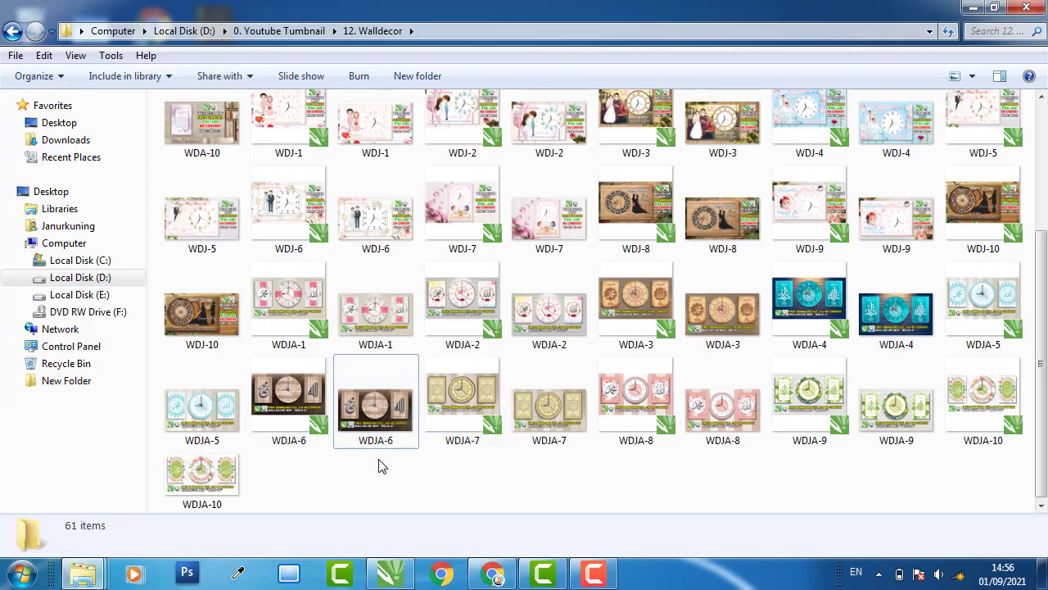
Step: Preview the WDJA-6 wooden wall-clock image in Windows Photo Viewer, then close the viewer
double_click(374, 410)
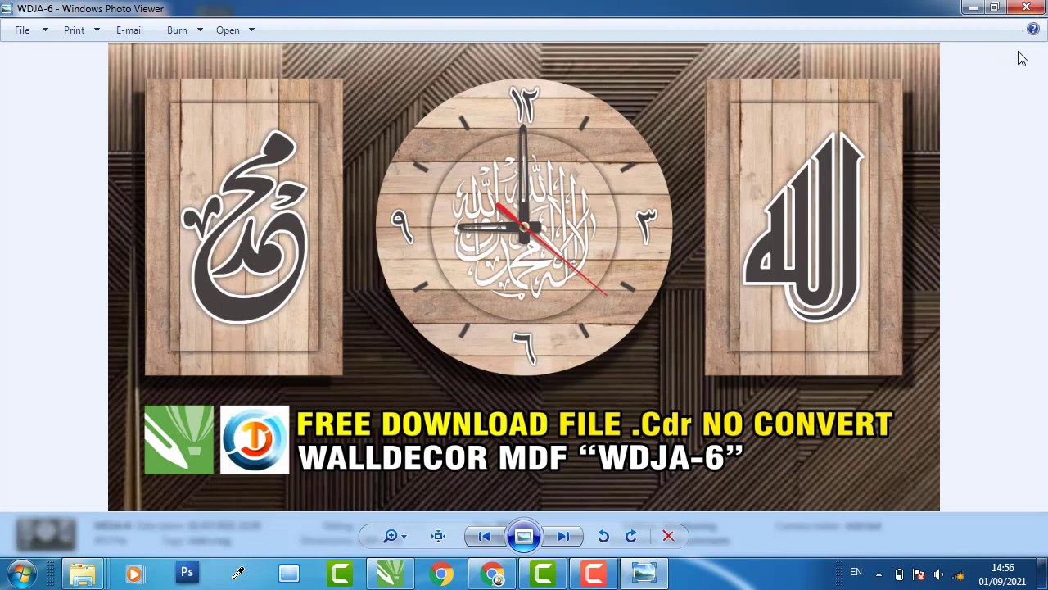
click(1026, 8)
Step: Restore CorelDRAW and create a new 30 × 30 cm document named Latihan
click(972, 8)
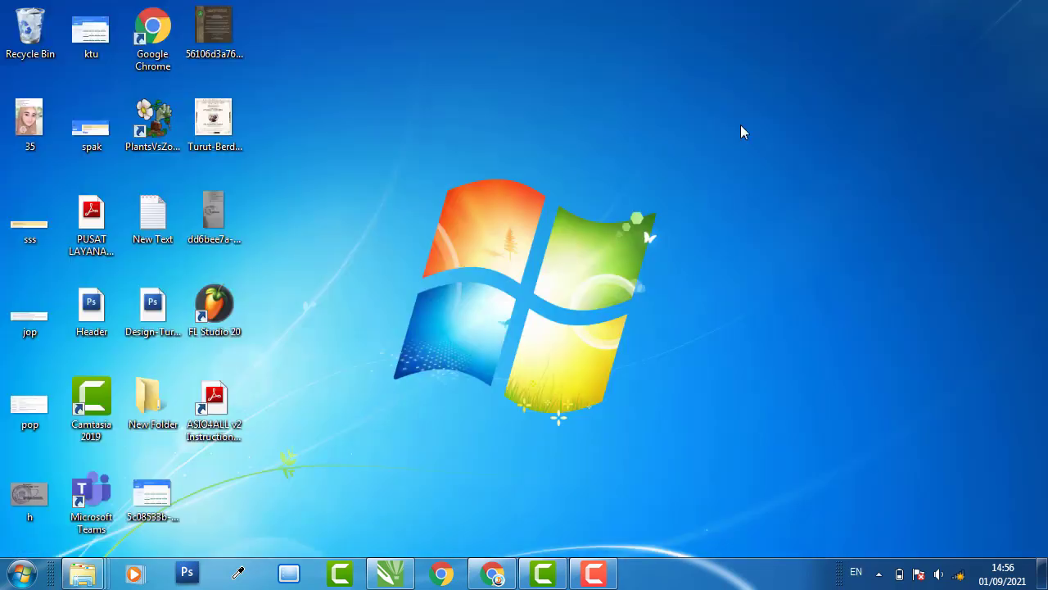
click(391, 573)
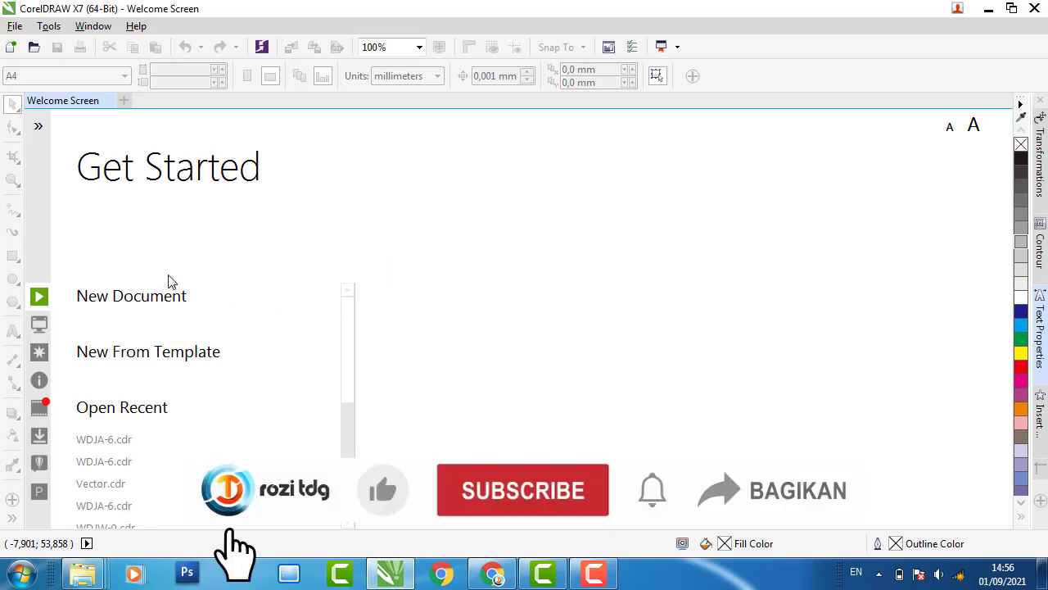
click(151, 305)
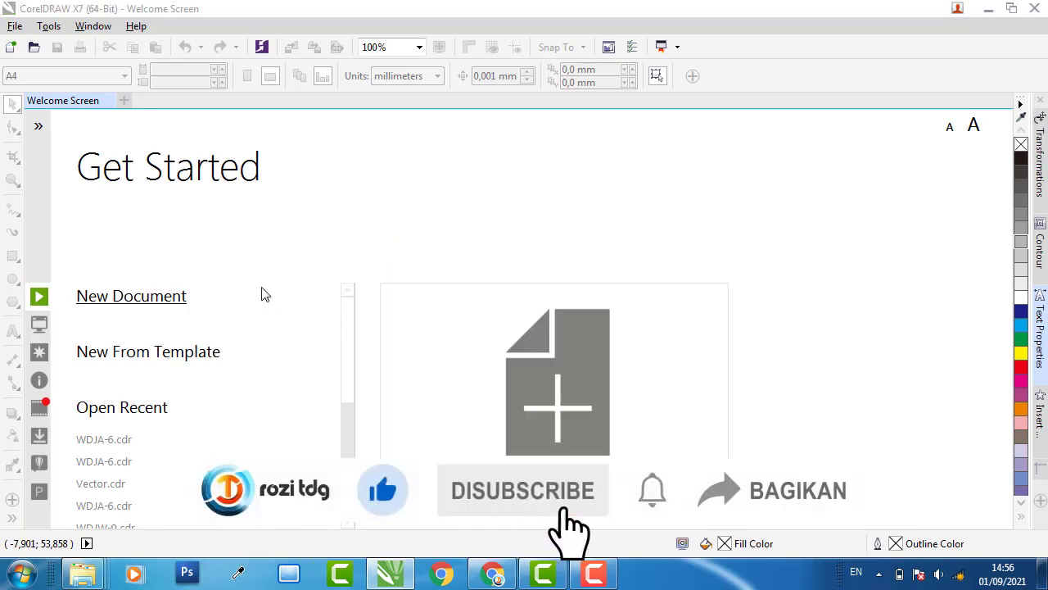
text(L)
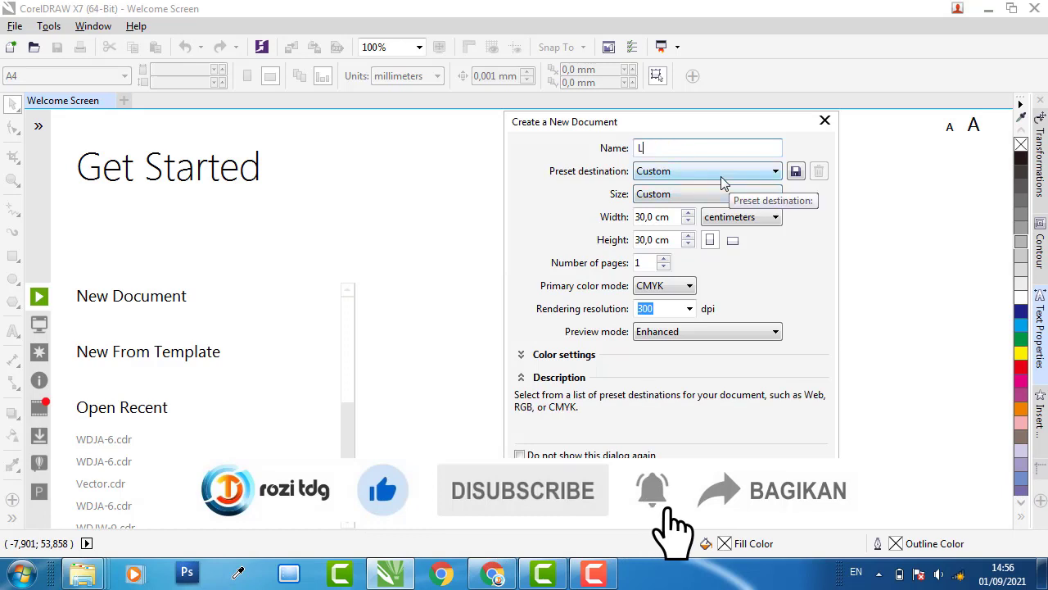
text(atihan)
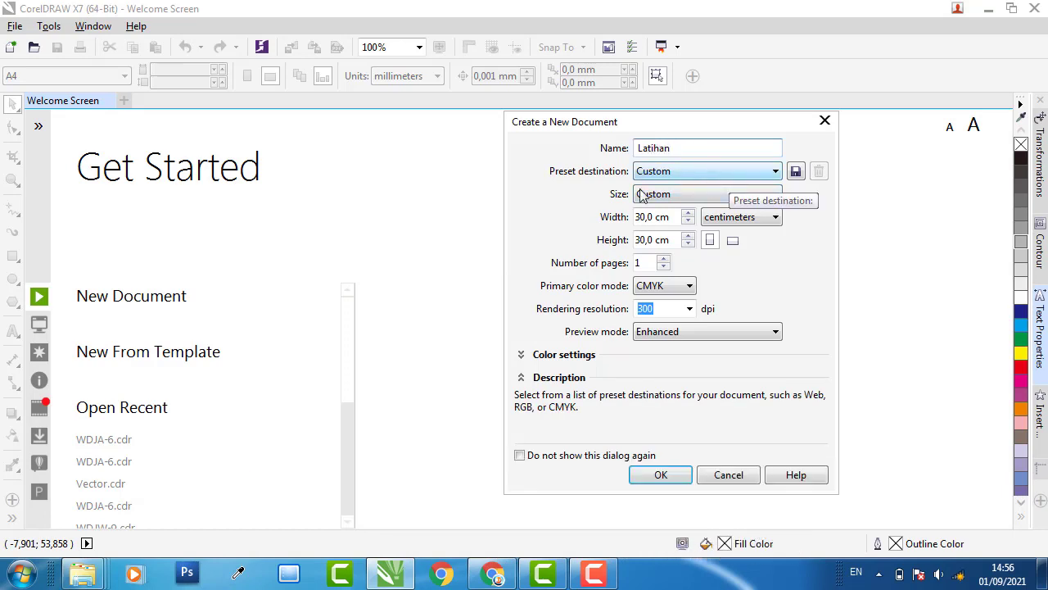
click(659, 214)
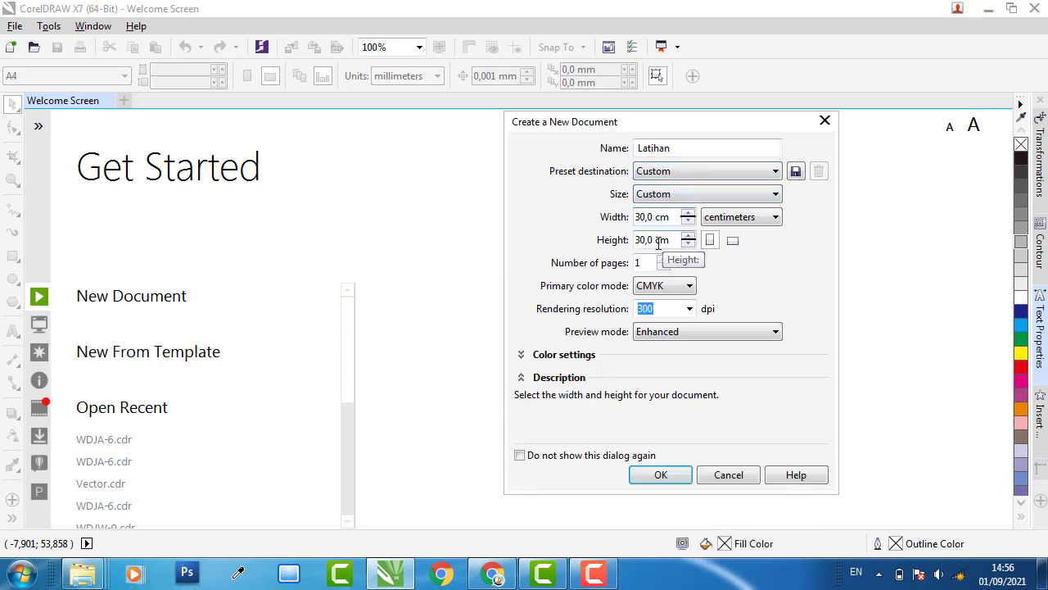
click(658, 240)
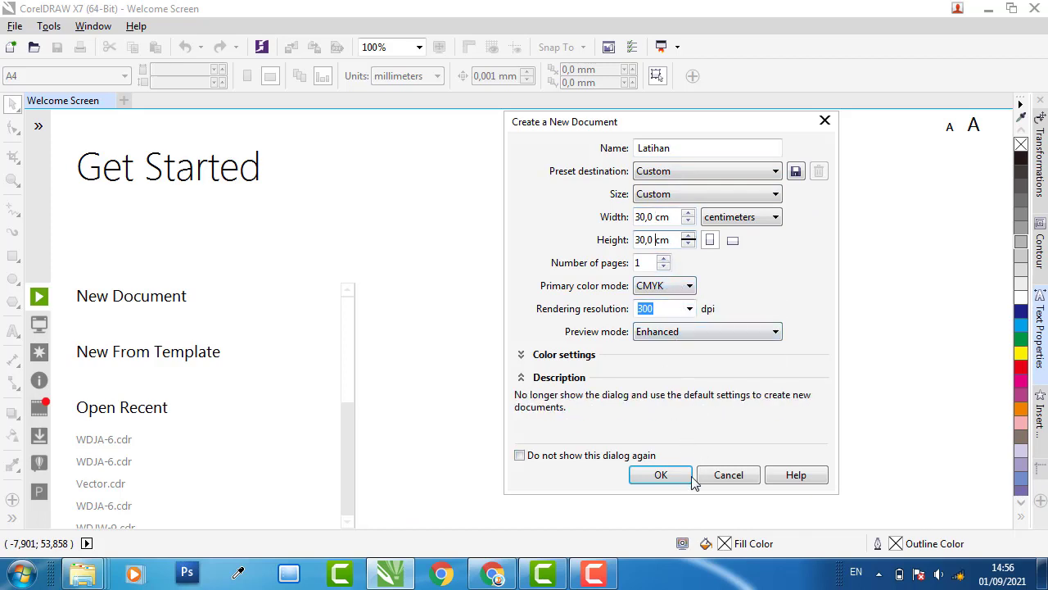
click(661, 475)
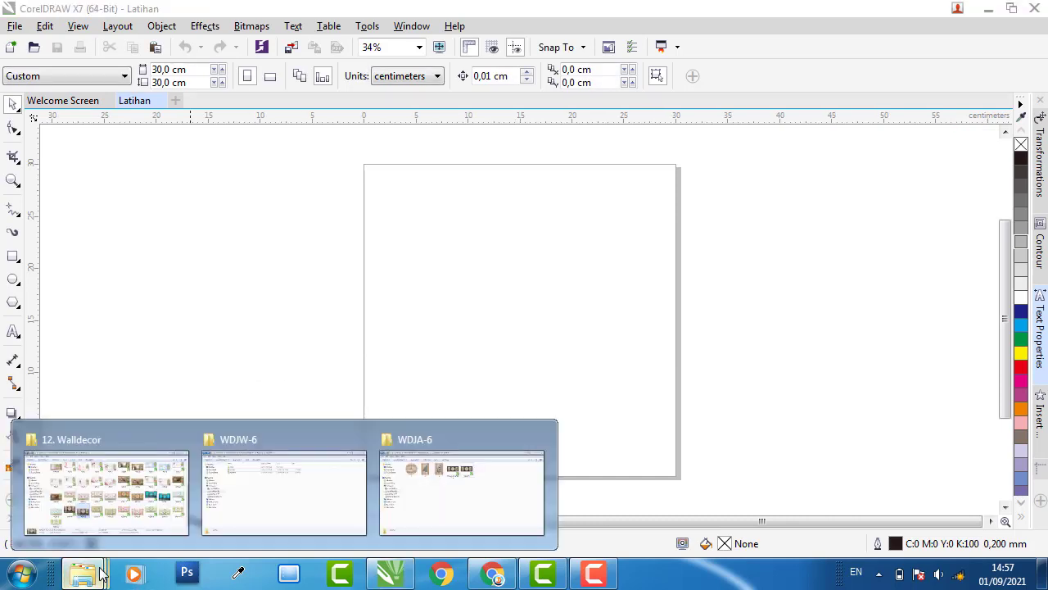
mouse_move(83, 573)
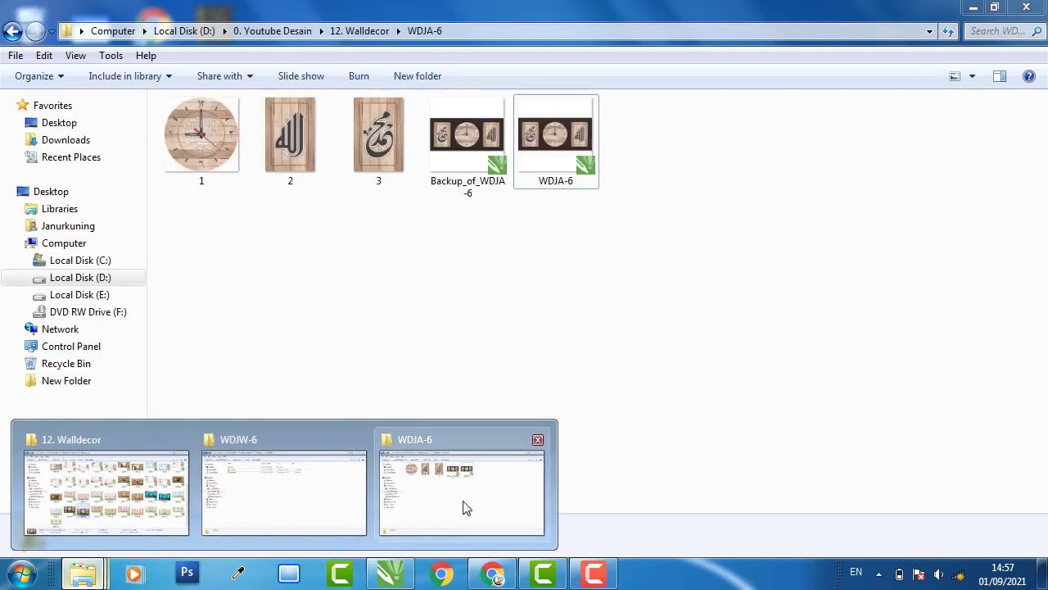
Step: Show the WDJW-6 folder as large icons and select the Vector and WDJA-6 files
click(281, 494)
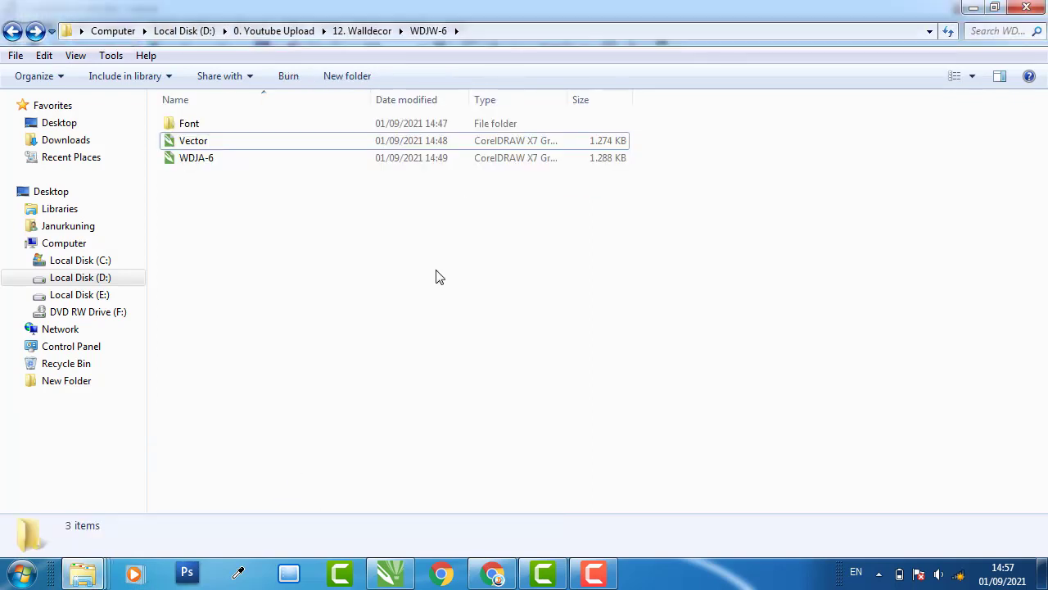
click(972, 76)
click(996, 52)
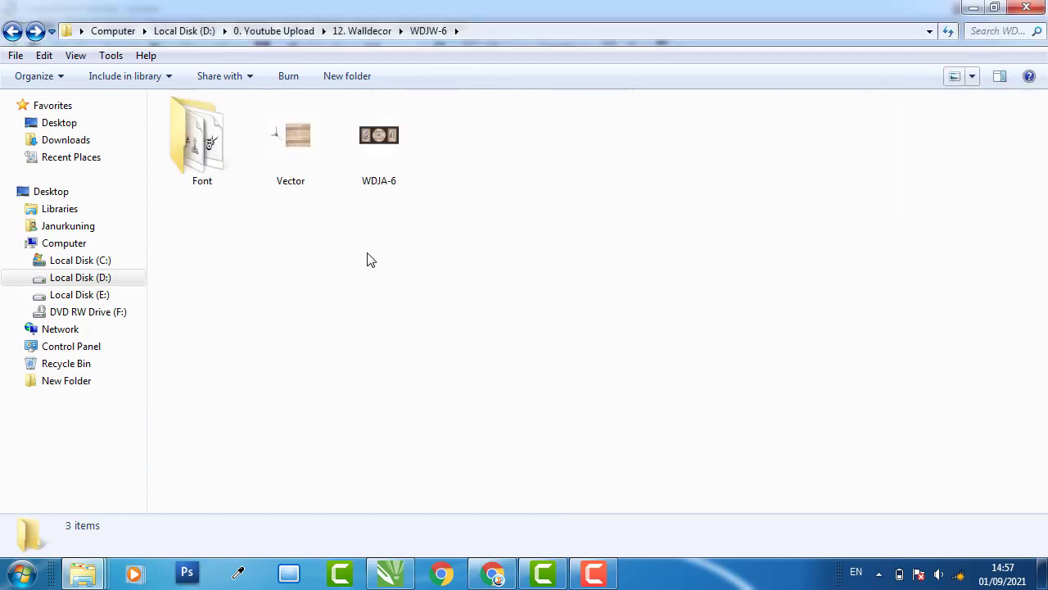
click(309, 156)
click(446, 256)
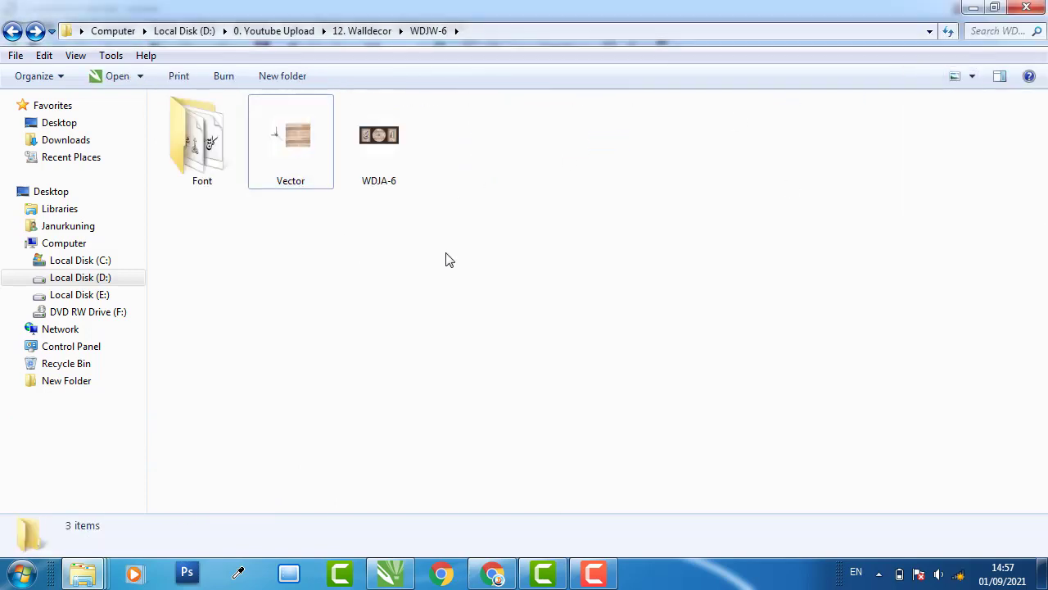
click(392, 147)
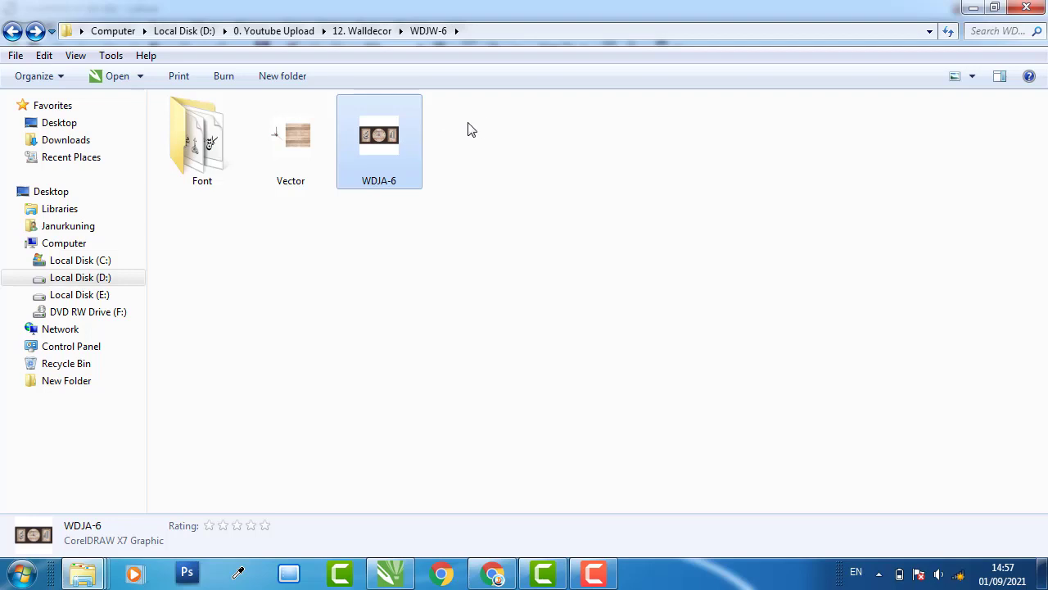
mouse_move(466, 124)
mouse_down()
mouse_move(368, 193)
mouse_move(547, 154)
mouse_up()
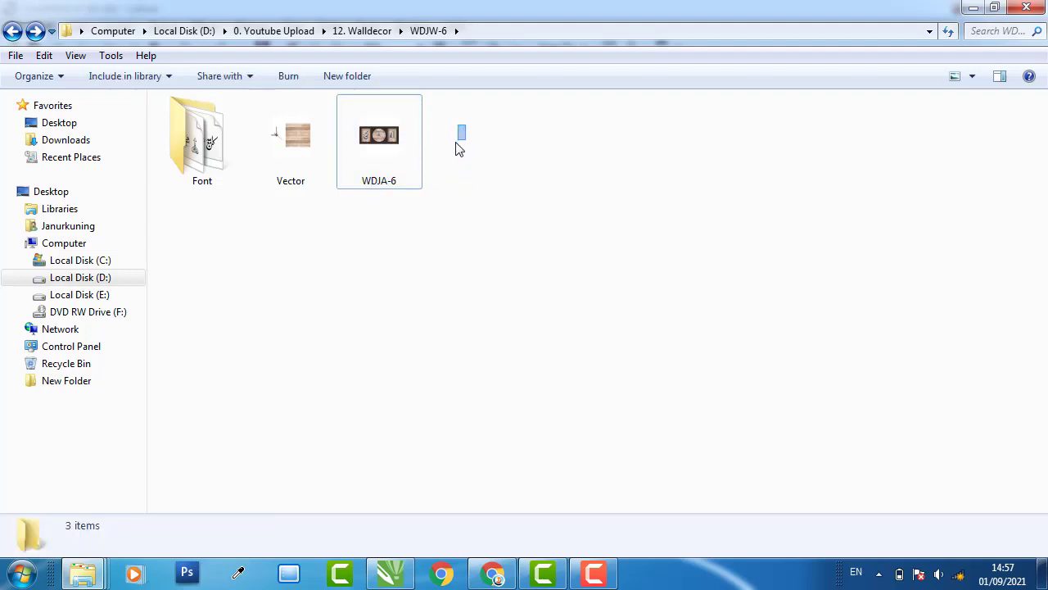
Step: Open the Font folder to check the MADDINA and Mohammad Rasool Allah fonts, then return to WDJW-6
click(234, 147)
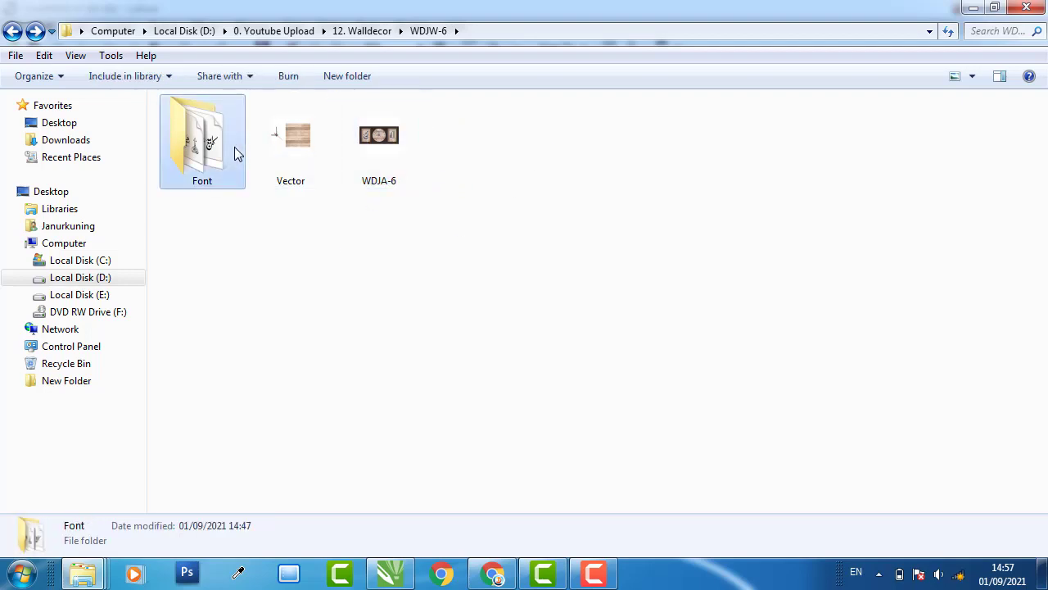
click(308, 282)
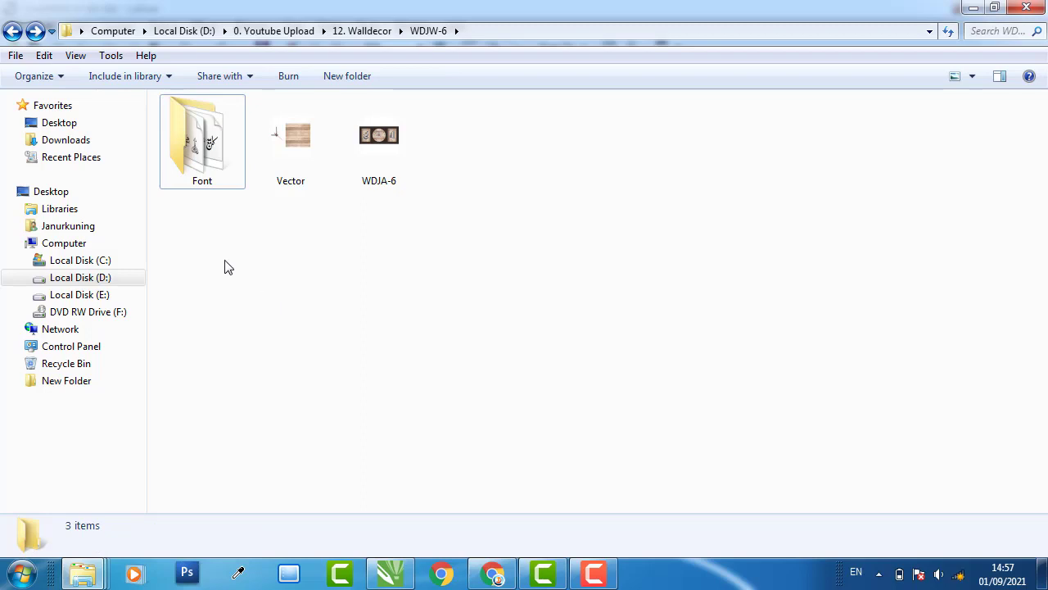
double_click(221, 182)
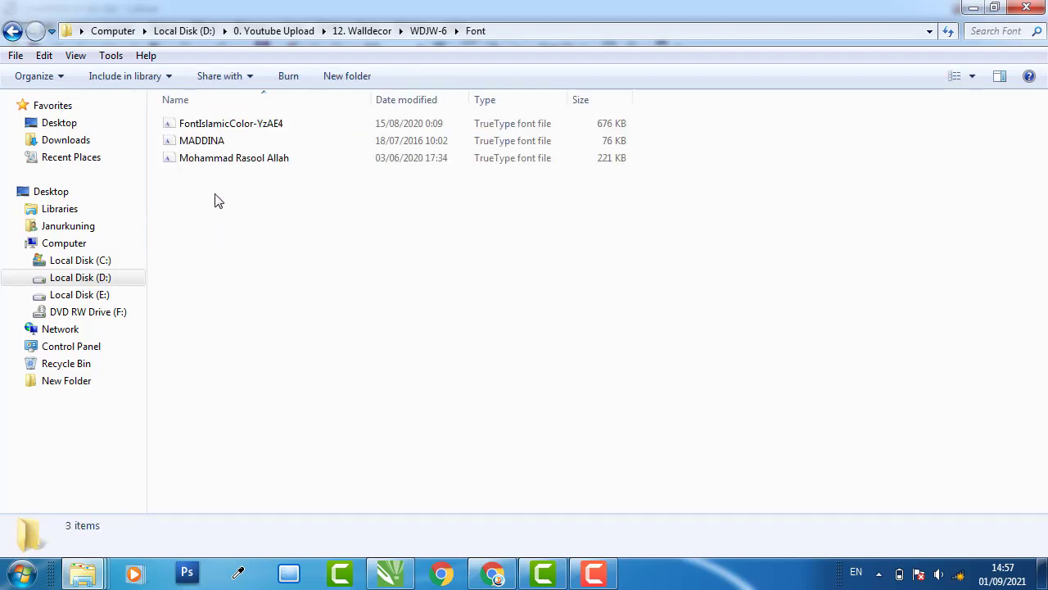
mouse_move(215, 195)
mouse_down()
mouse_move(270, 143)
mouse_move(217, 193)
mouse_up()
click(12, 32)
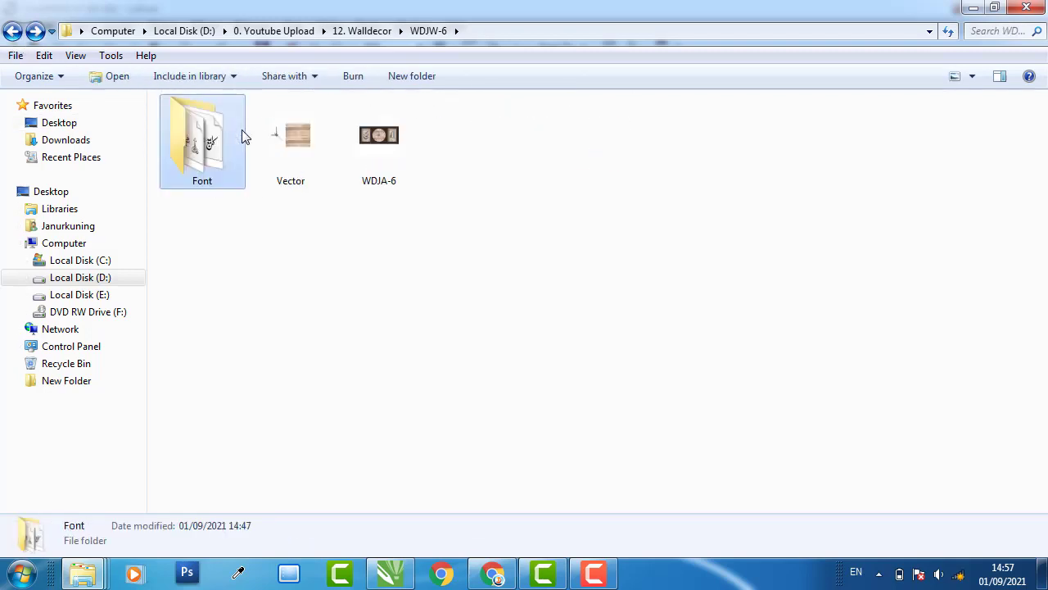
click(392, 283)
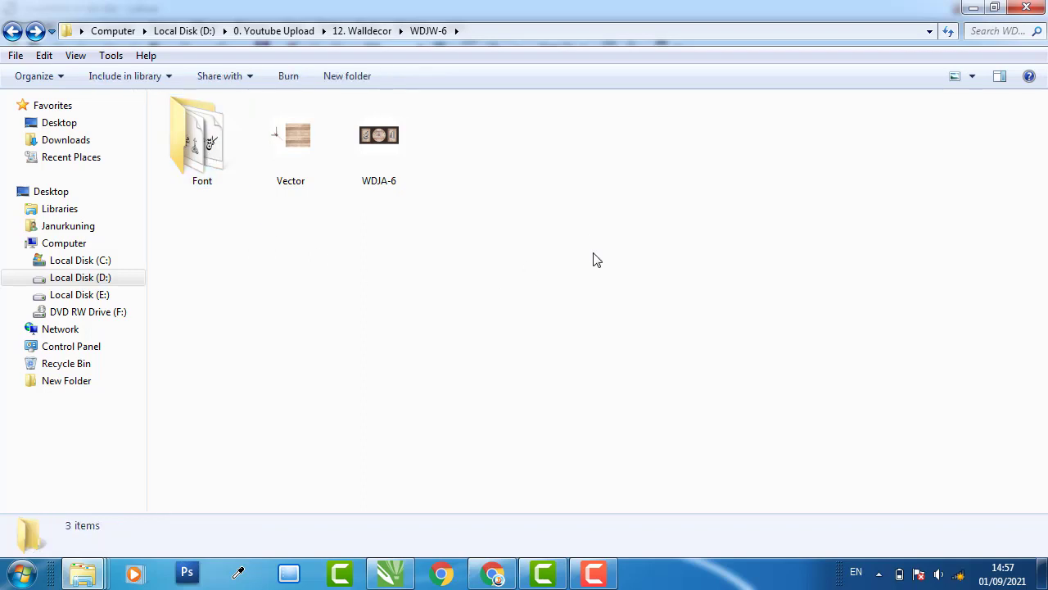
mouse_move(473, 254)
mouse_down()
mouse_move(381, 141)
mouse_move(391, 229)
mouse_up()
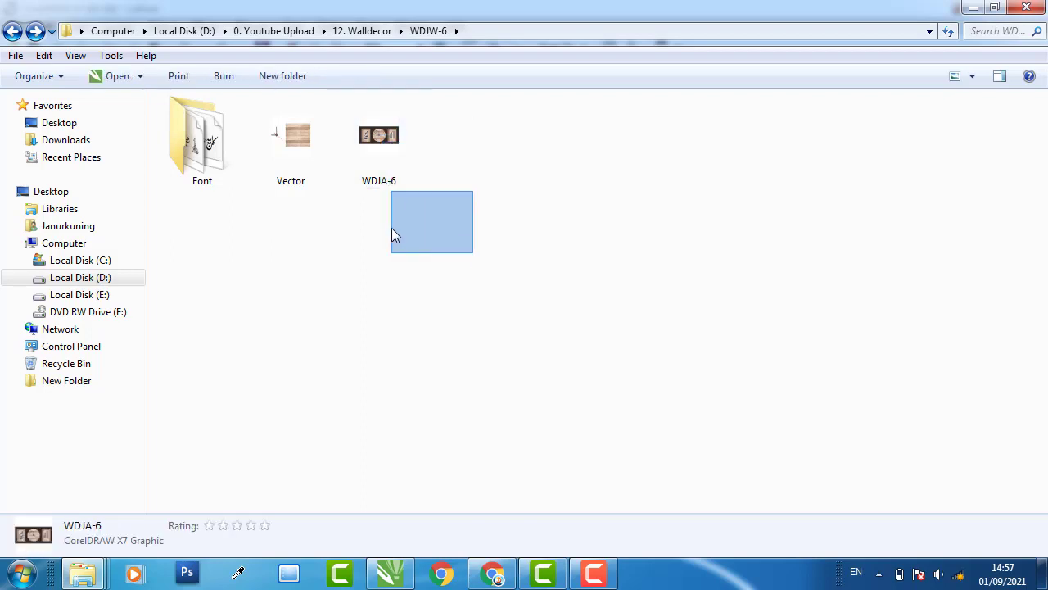
mouse_move(280, 277)
mouse_down()
mouse_move(295, 190)
mouse_move(323, 246)
mouse_up()
Step: Open the Vector drawing in CorelDRAW and inspect its wooden board and clock-hands group
double_click(295, 158)
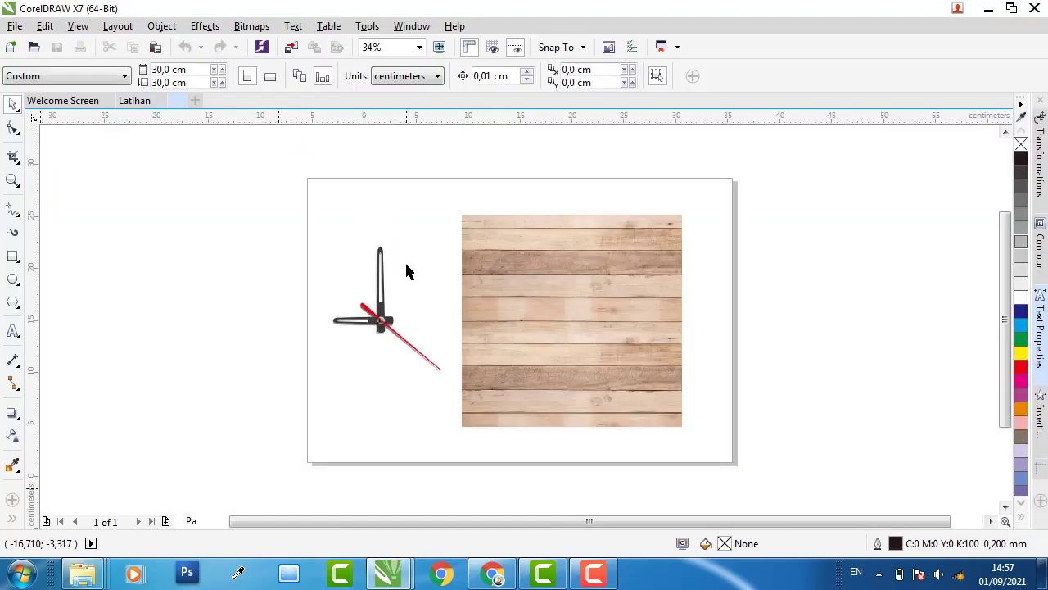
click(593, 281)
click(309, 238)
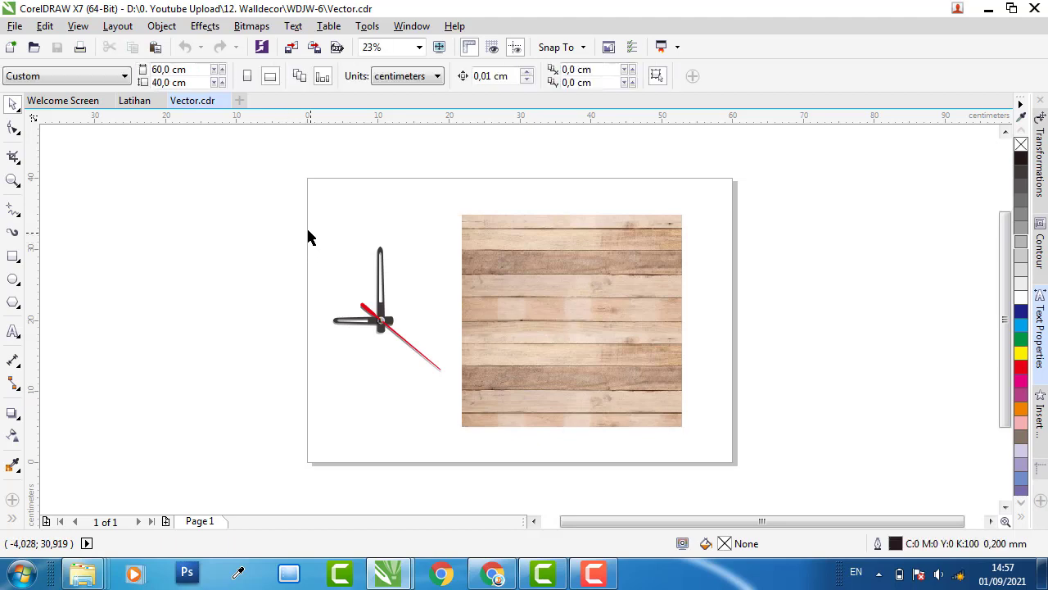
drag(309, 237, 447, 407)
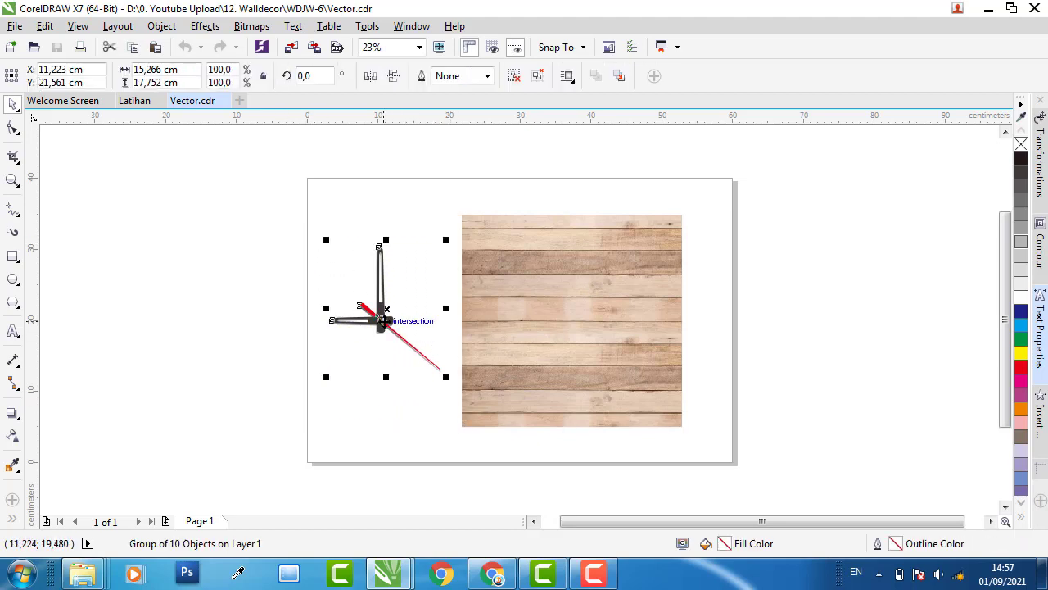
scroll(382, 317, up, 2)
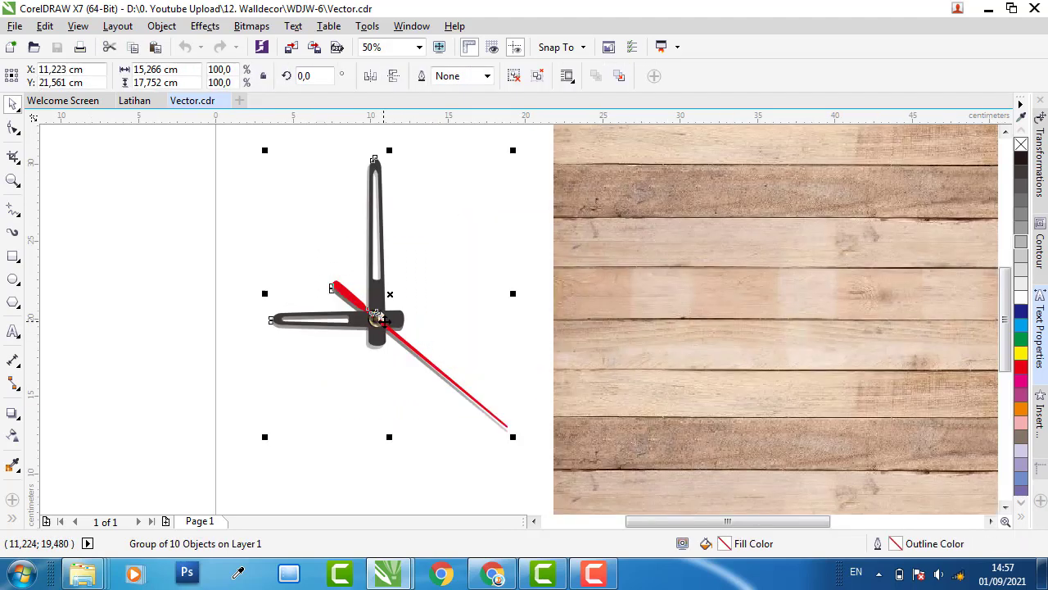
click(153, 220)
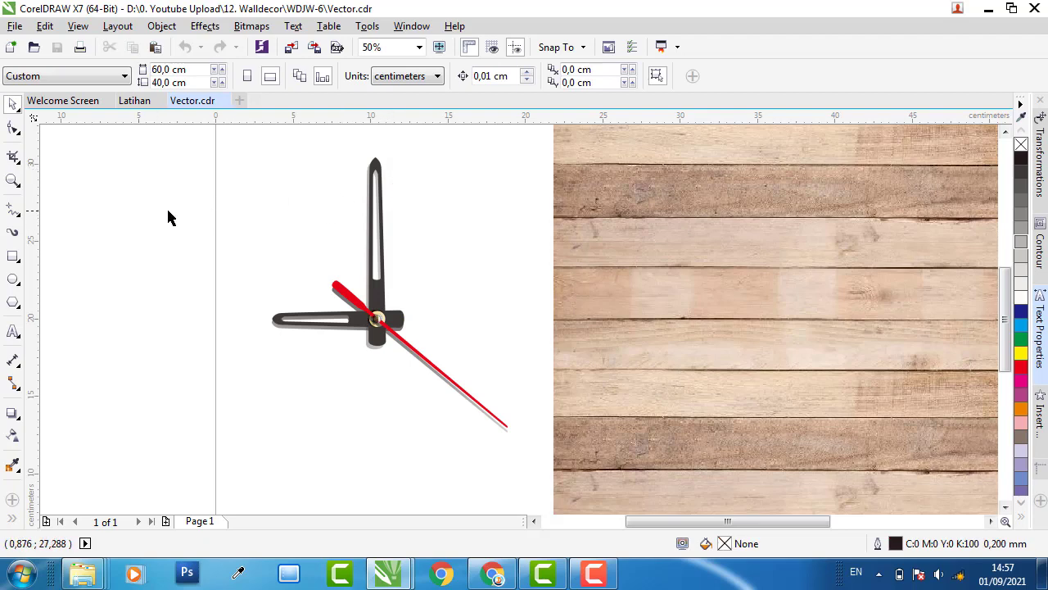
Step: Ungroup the clock hands, try moving the vertical and horizontal hands, then undo the moves
click(374, 161)
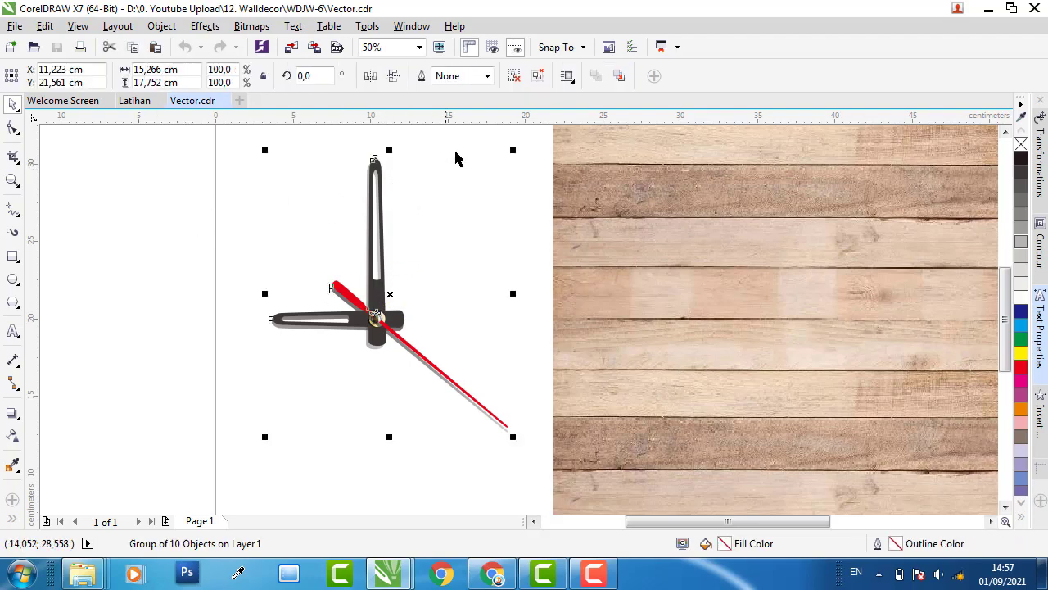
click(537, 76)
click(377, 232)
mouse_move(379, 234)
mouse_down()
mouse_move(461, 203)
mouse_move(327, 209)
mouse_up()
drag(350, 316, 361, 366)
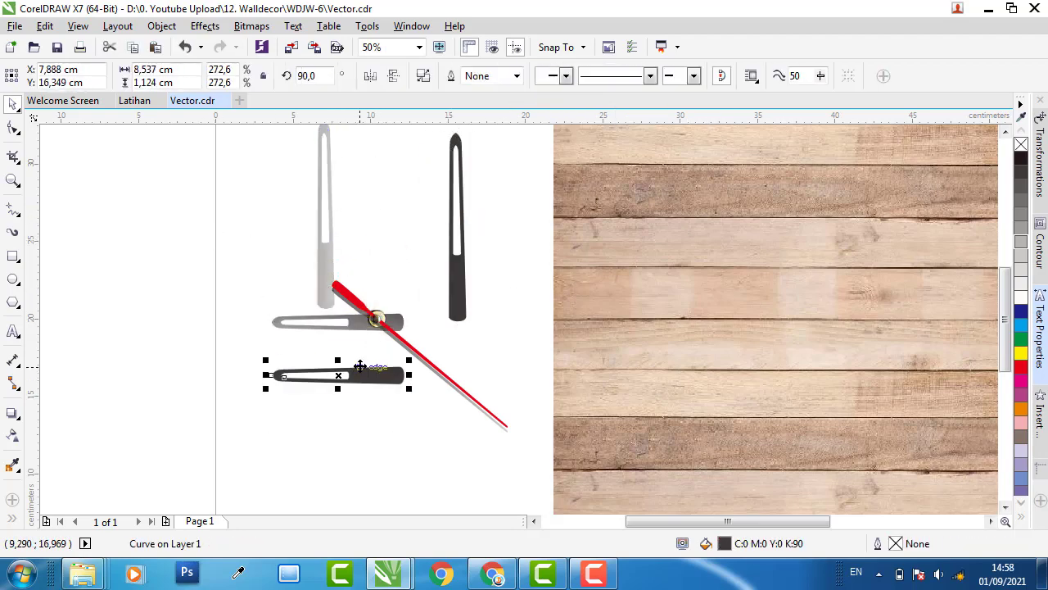
key(ctrl+z)
key(ctrl+z)
key(ctrl+z)
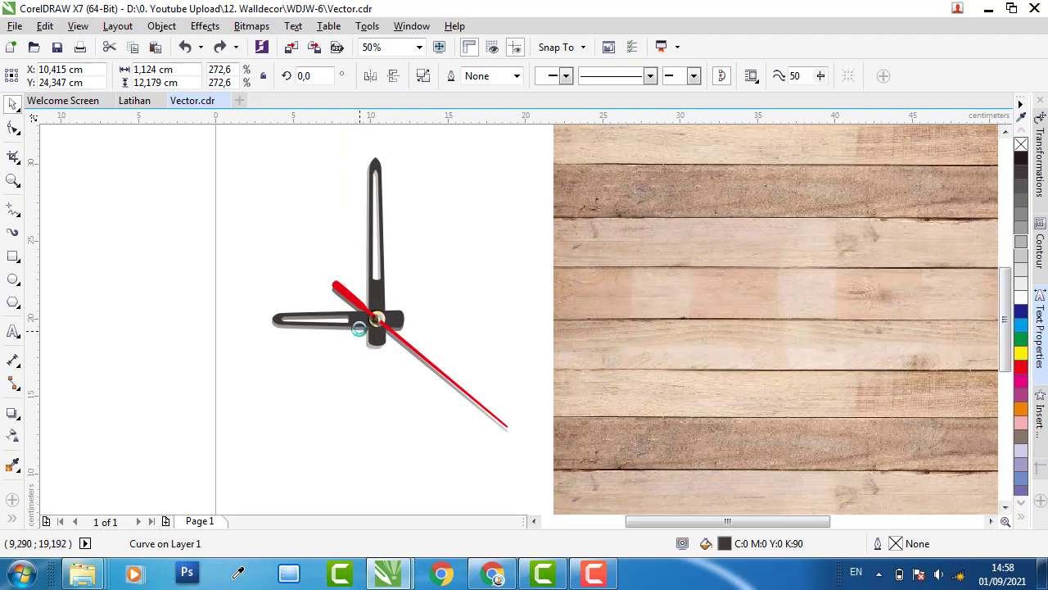
key(ctrl+z)
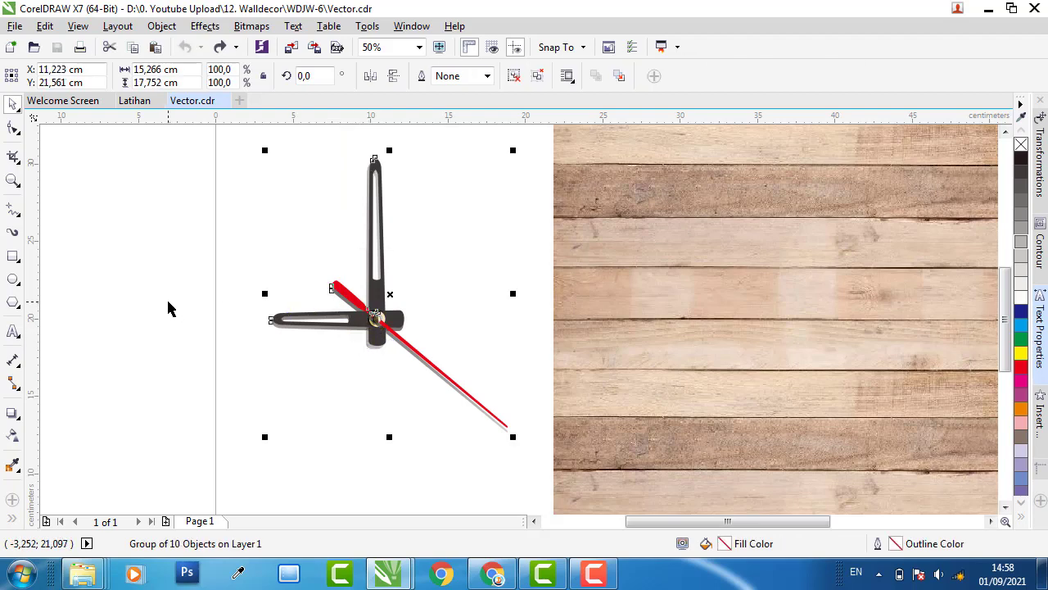
Step: Switch Explorer from the WDJW-6 folder to the WDJA-6 folder window
click(175, 311)
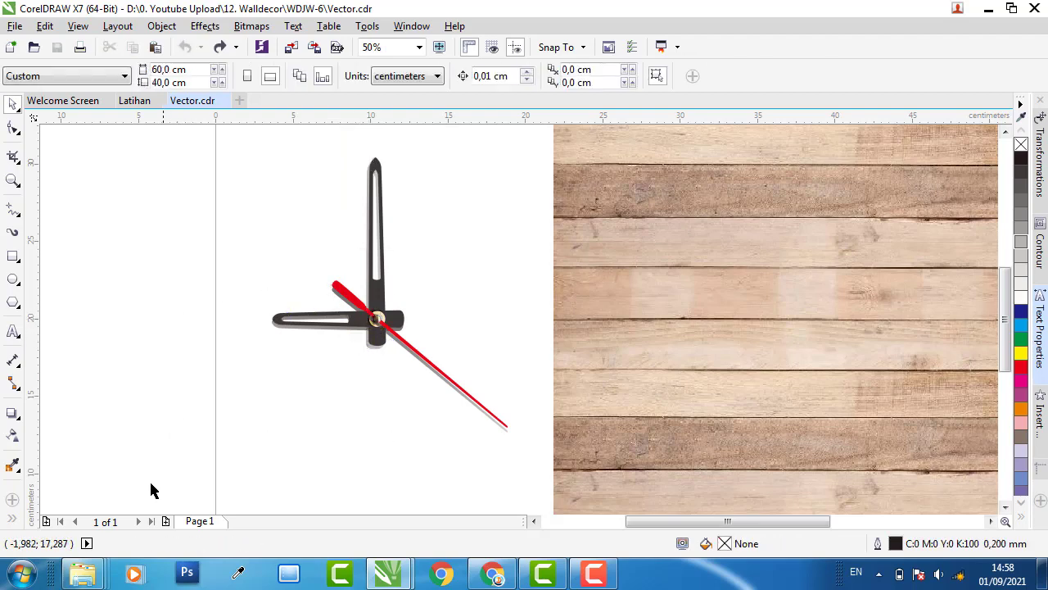
mouse_move(82, 574)
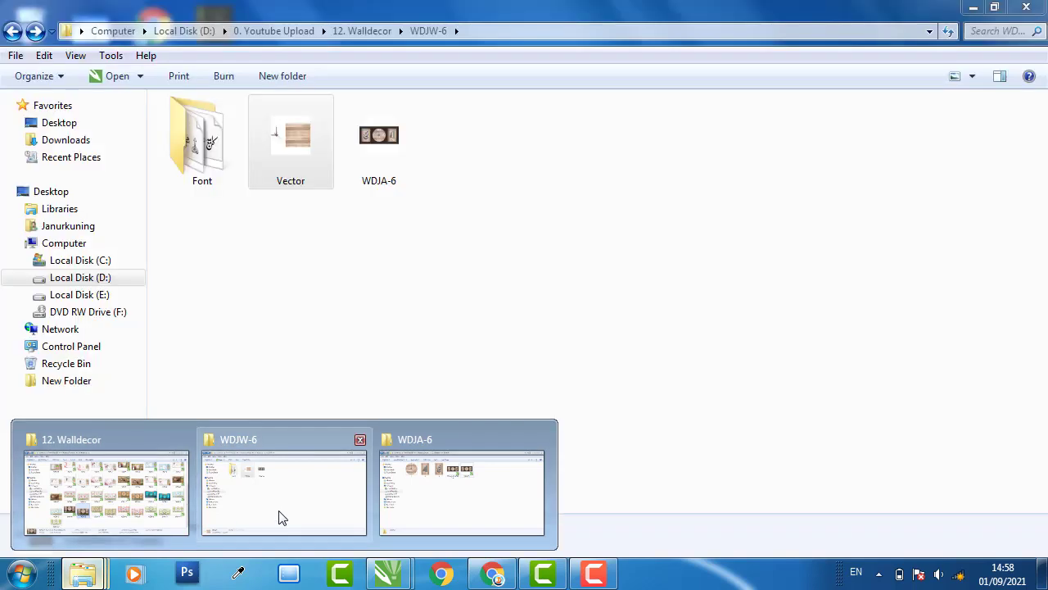
click(279, 518)
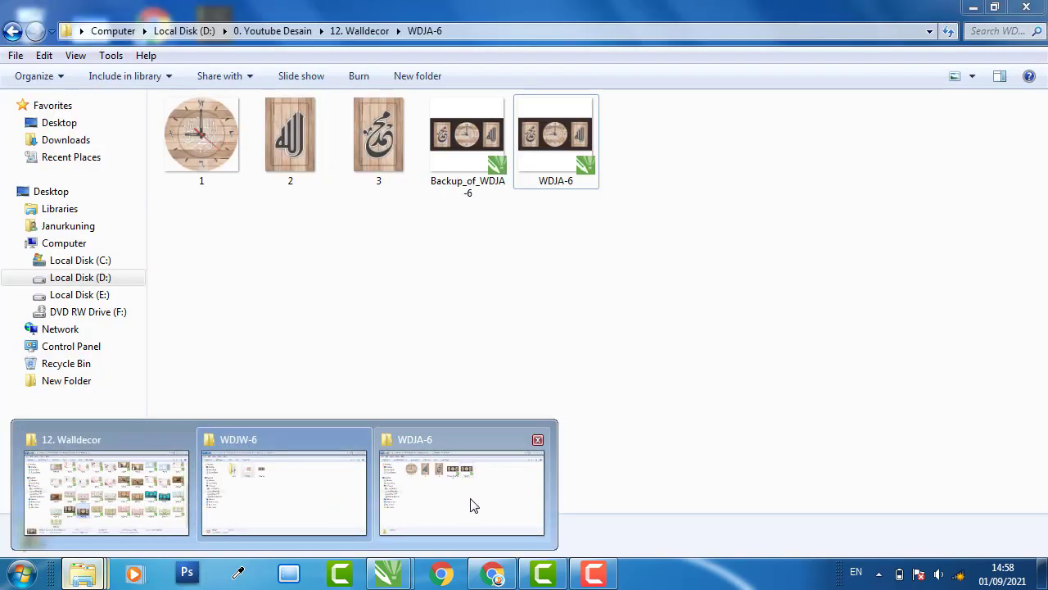
click(464, 508)
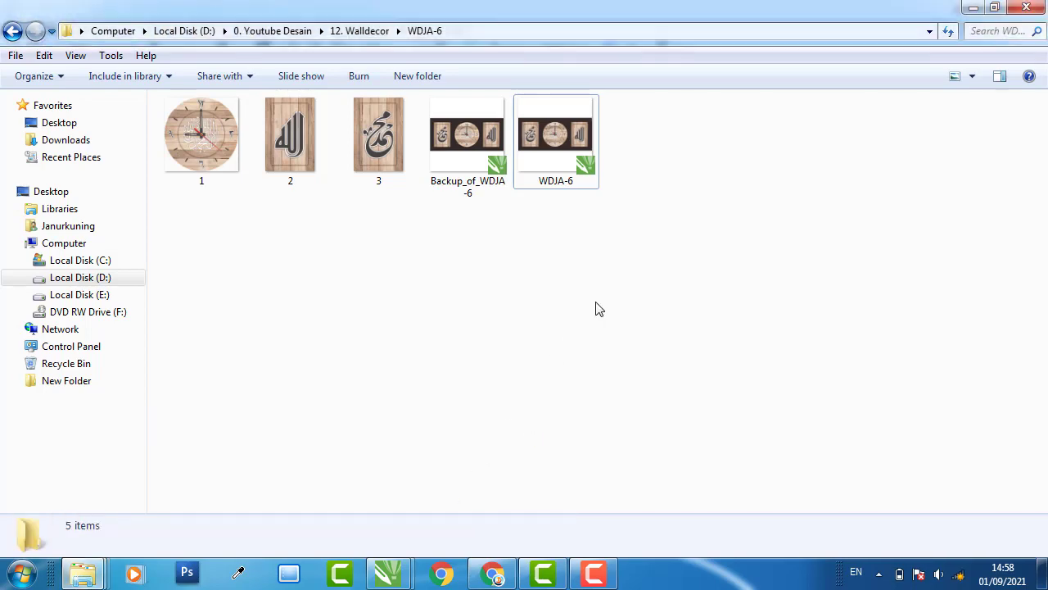
Step: Open WDJA-6.cdr, go to Page 2, and zoom to the wooden clock design
double_click(557, 138)
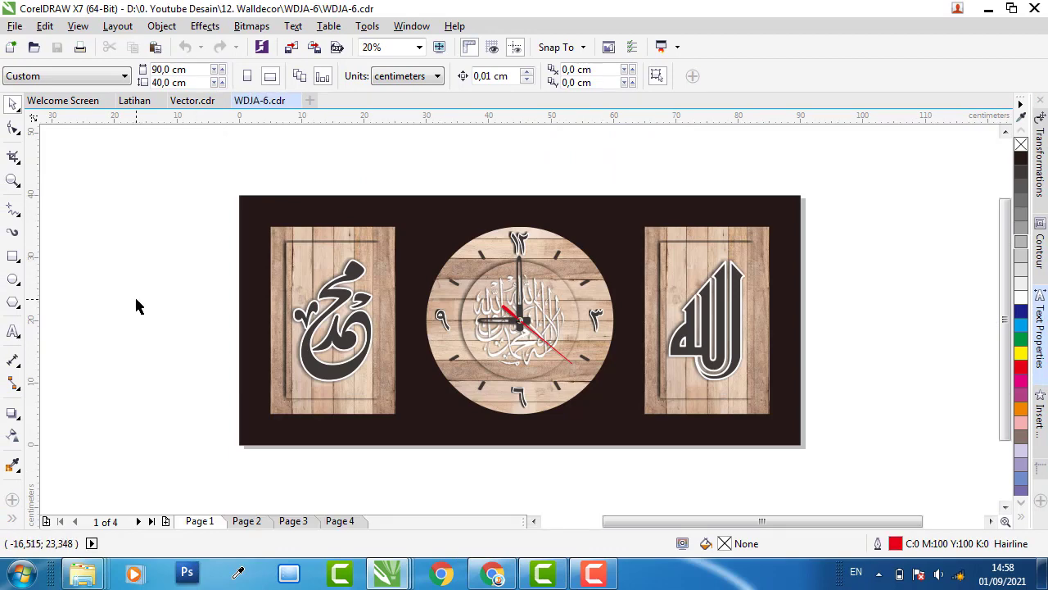
click(249, 521)
mouse_move(387, 183)
mouse_down()
mouse_move(649, 395)
mouse_move(721, 481)
mouse_up()
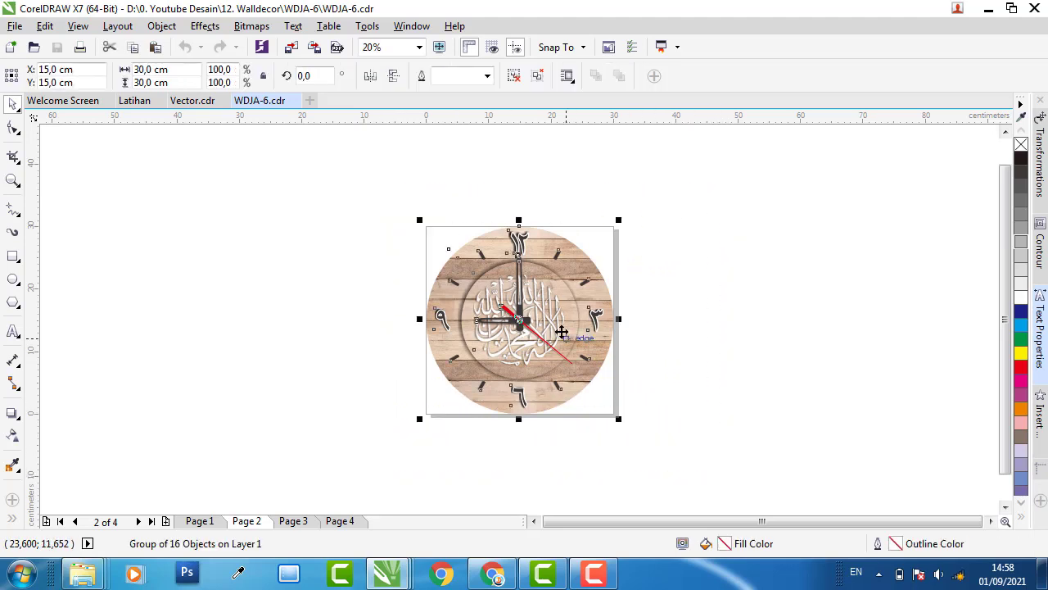
key(shift+F2)
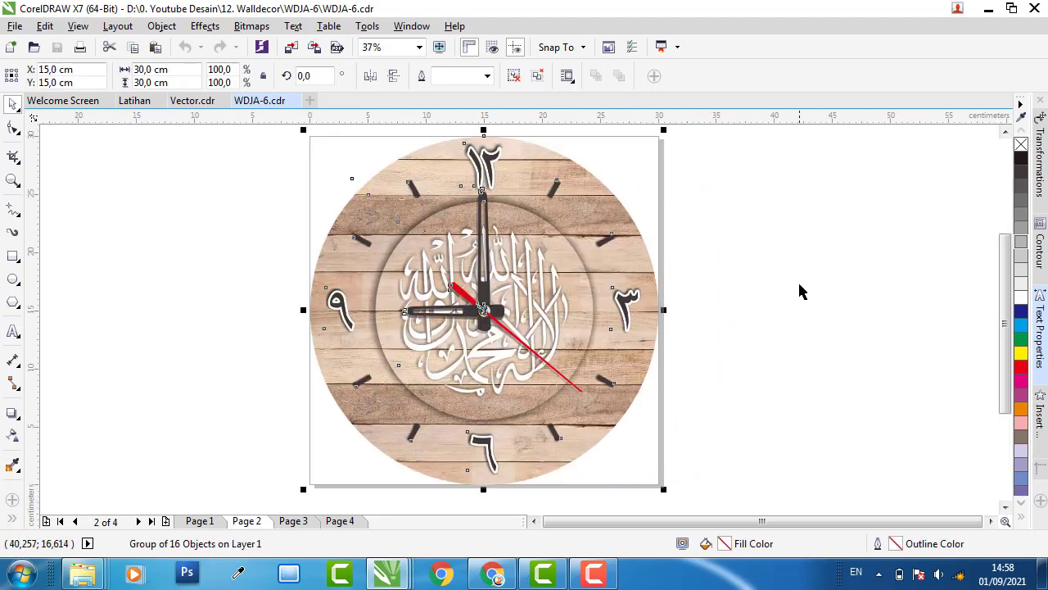
click(800, 290)
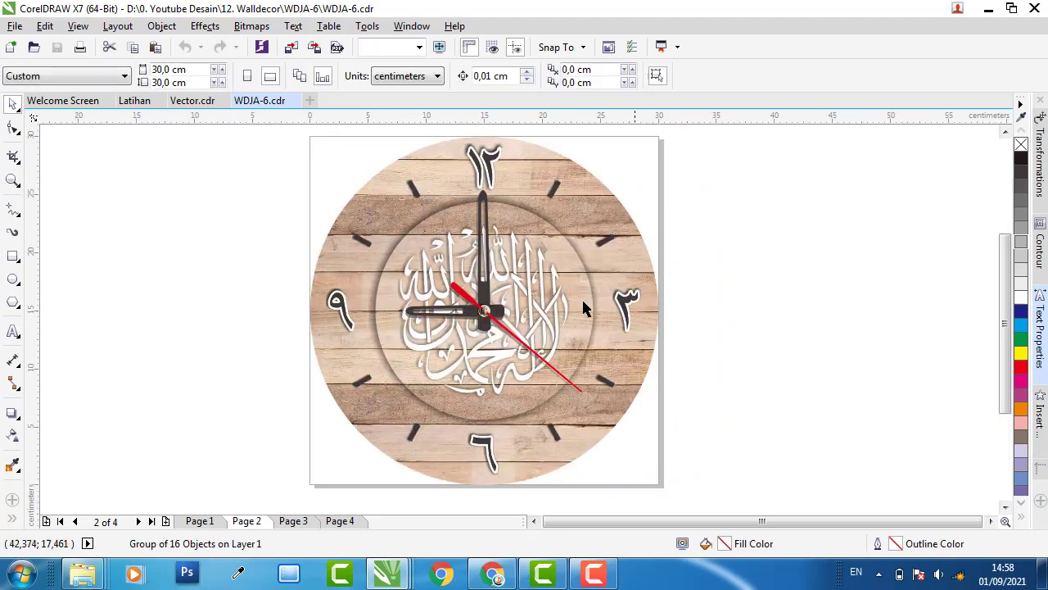
Step: Browse the designs on Pages 3 and 4, inspecting the calligraphy panel group
click(300, 522)
click(346, 524)
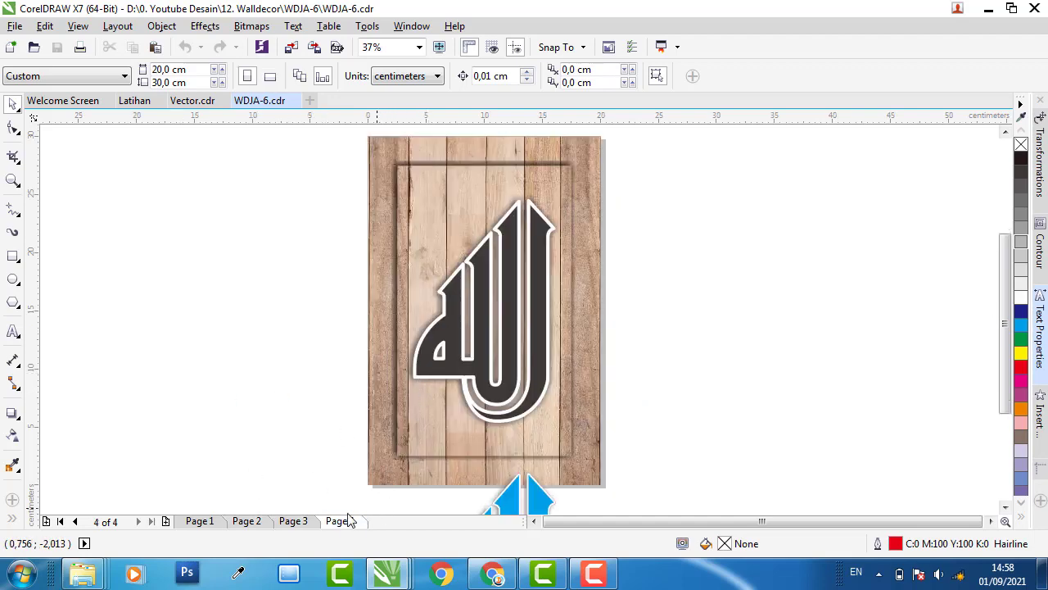
click(294, 523)
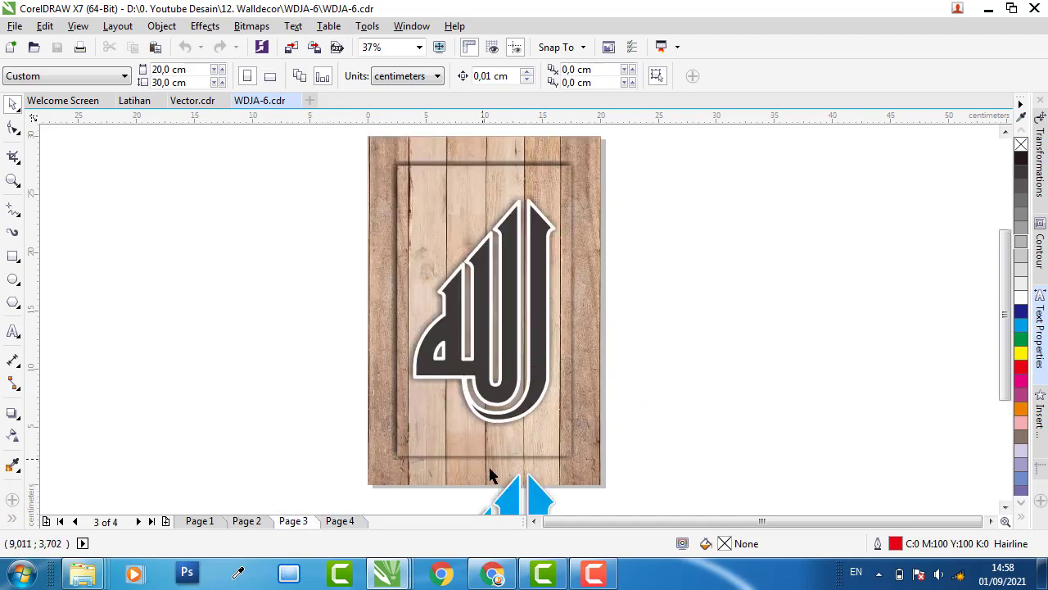
click(522, 434)
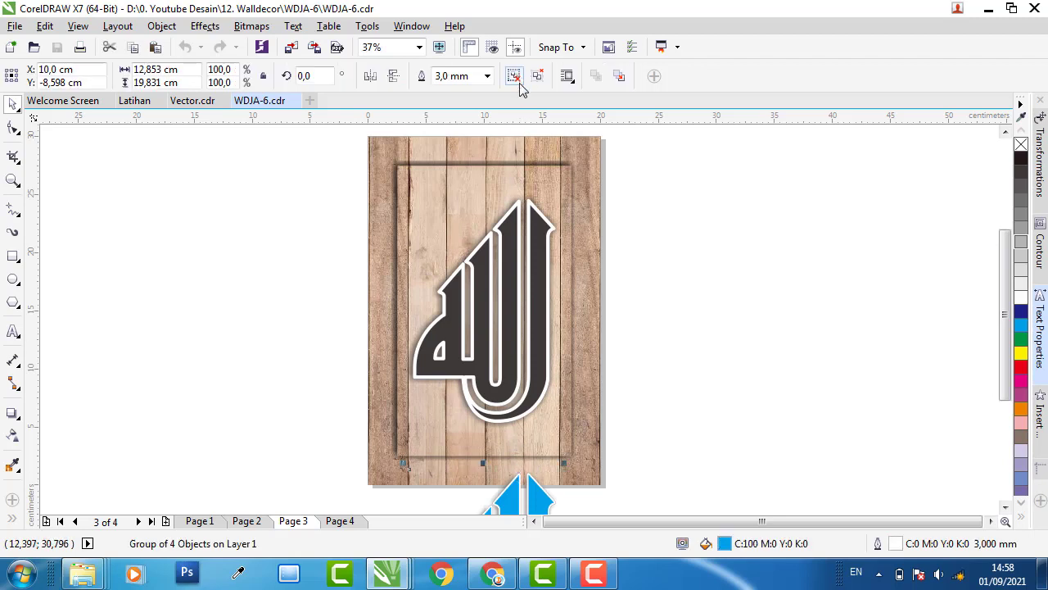
click(702, 218)
click(537, 497)
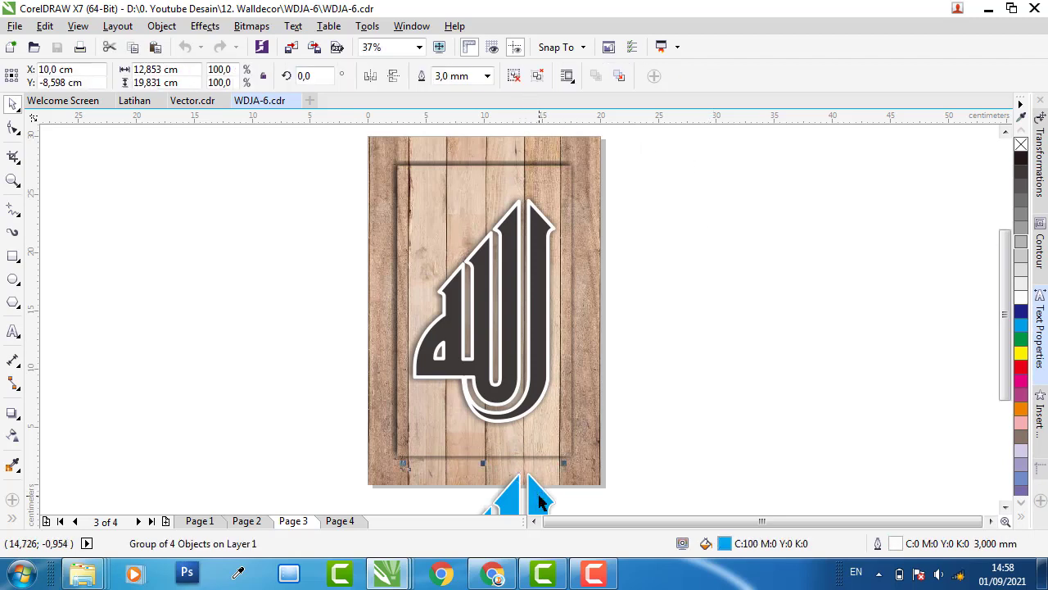
click(625, 417)
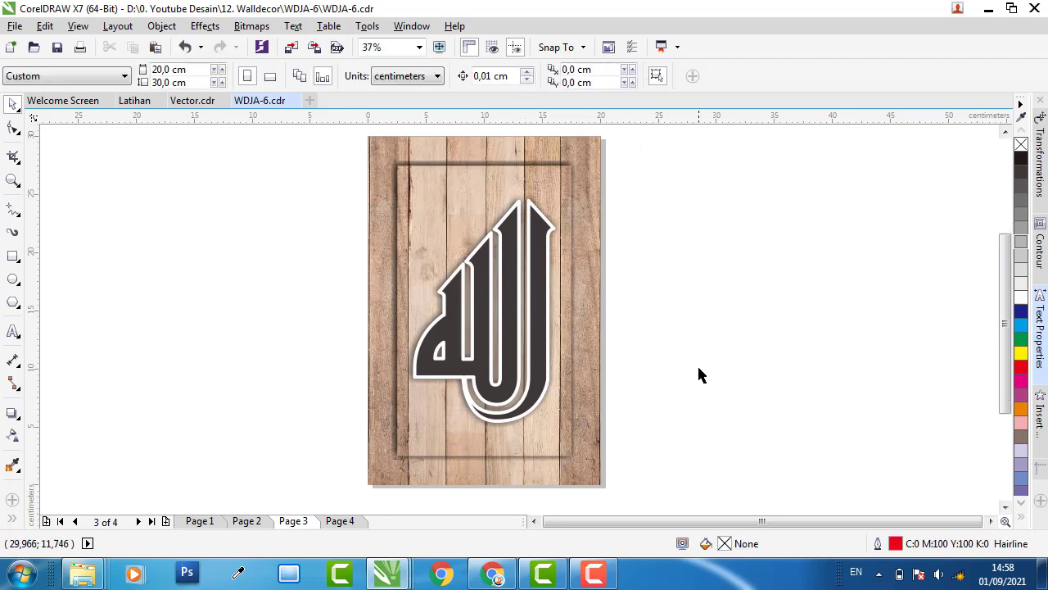
Step: Select the whole clock design on Page 2 and copy it
click(246, 522)
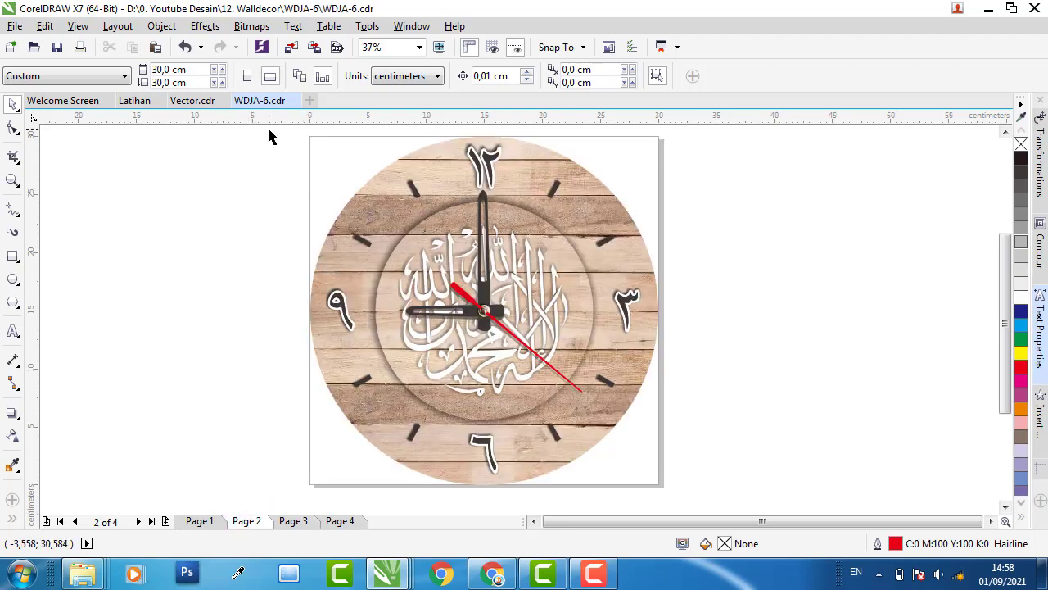
drag(268, 129, 733, 497)
right_click(601, 292)
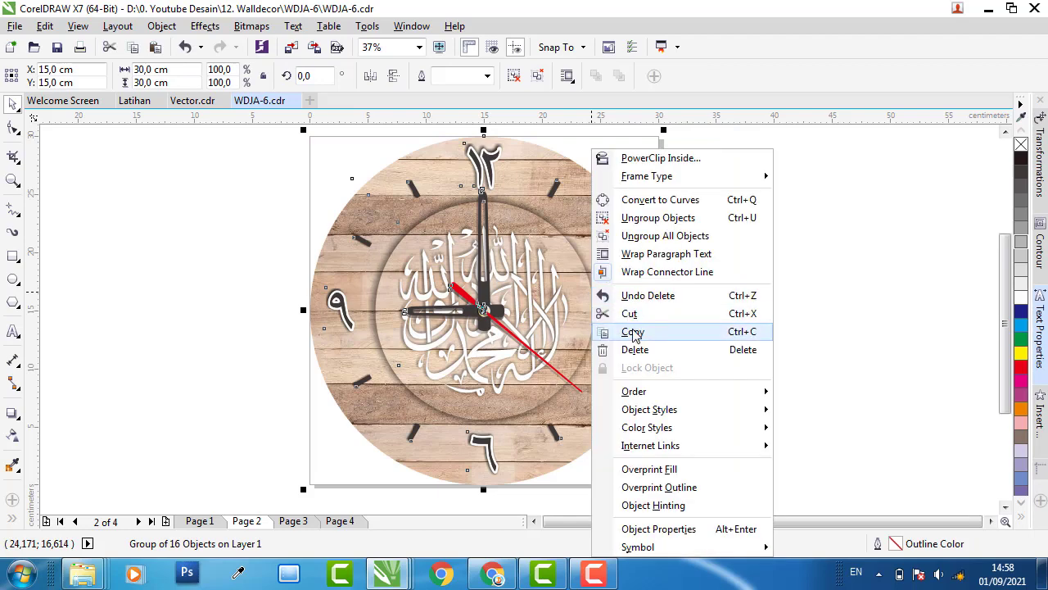
click(633, 332)
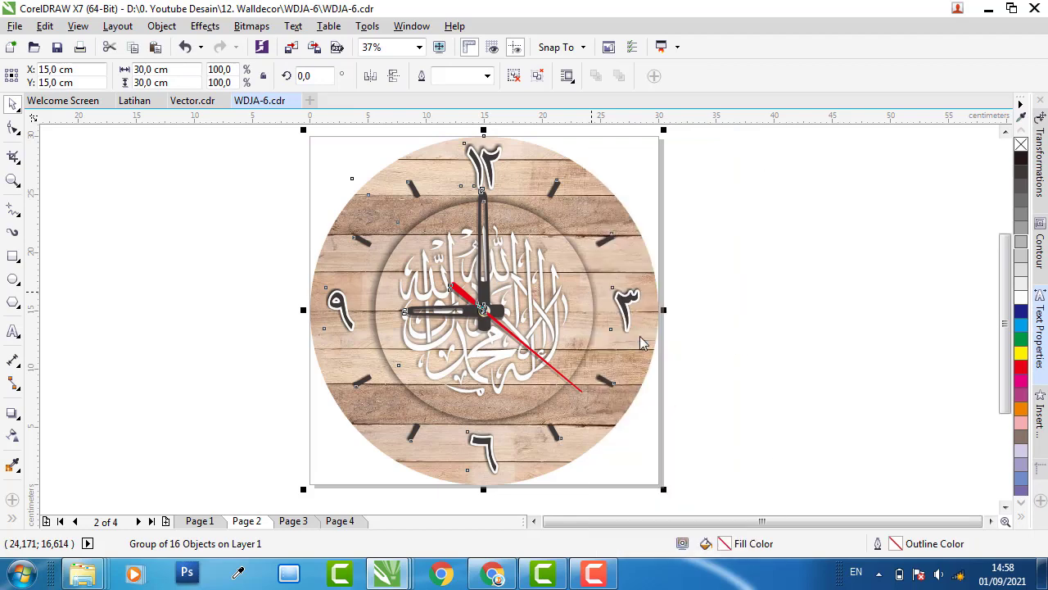
click(190, 196)
Step: Paste the clock into Latihan and move it to the left of the page
click(135, 100)
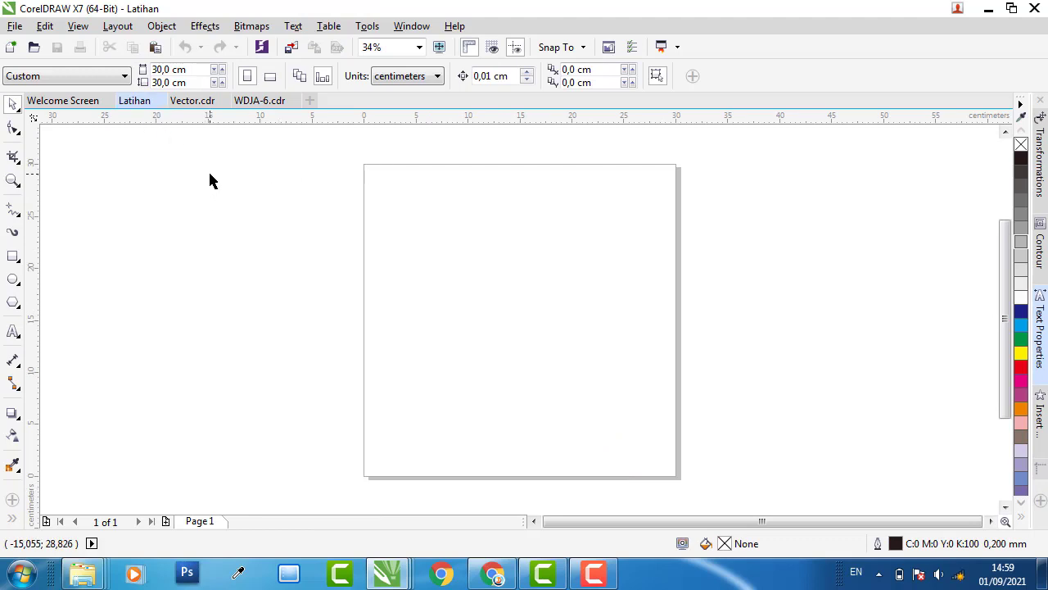
right_click(210, 174)
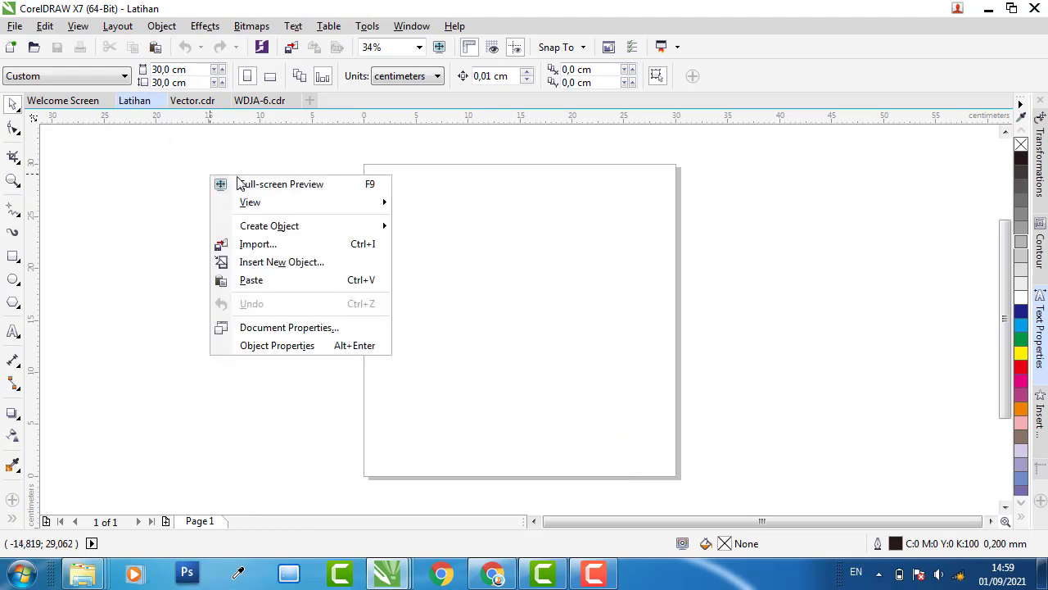
click(254, 280)
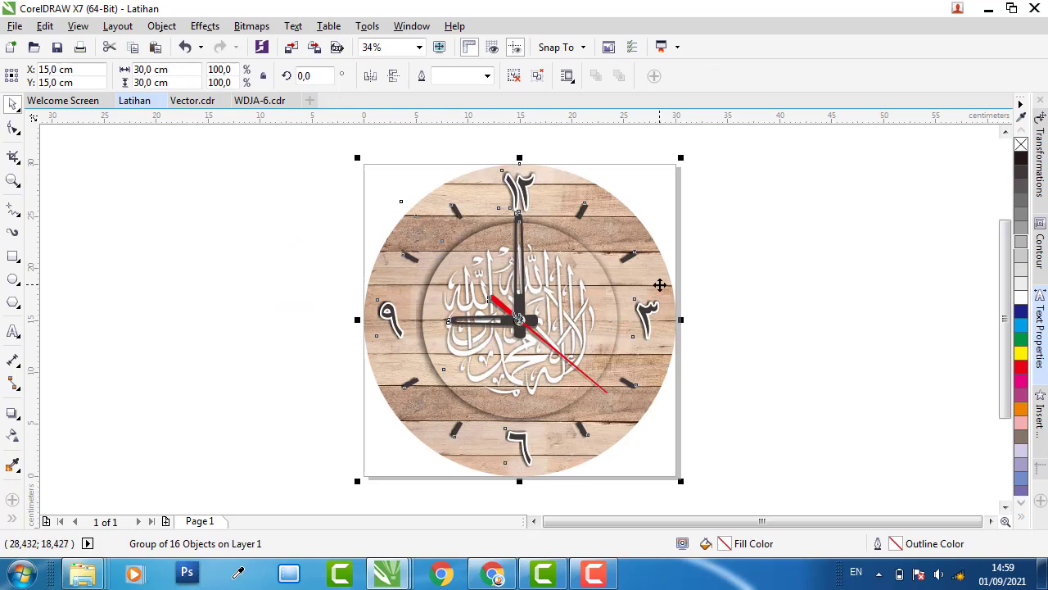
drag(658, 284, 330, 284)
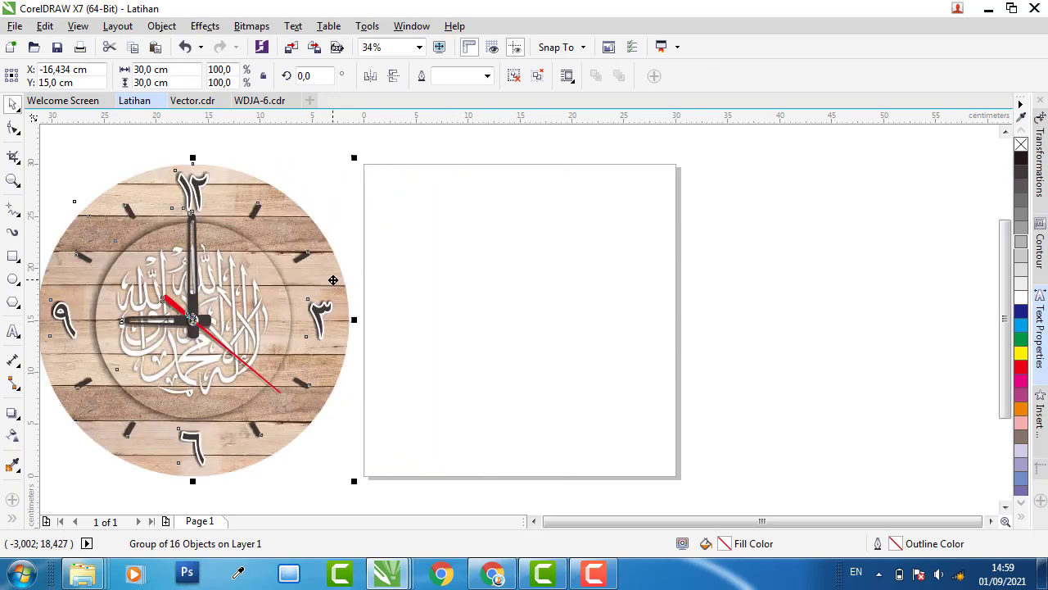
click(535, 521)
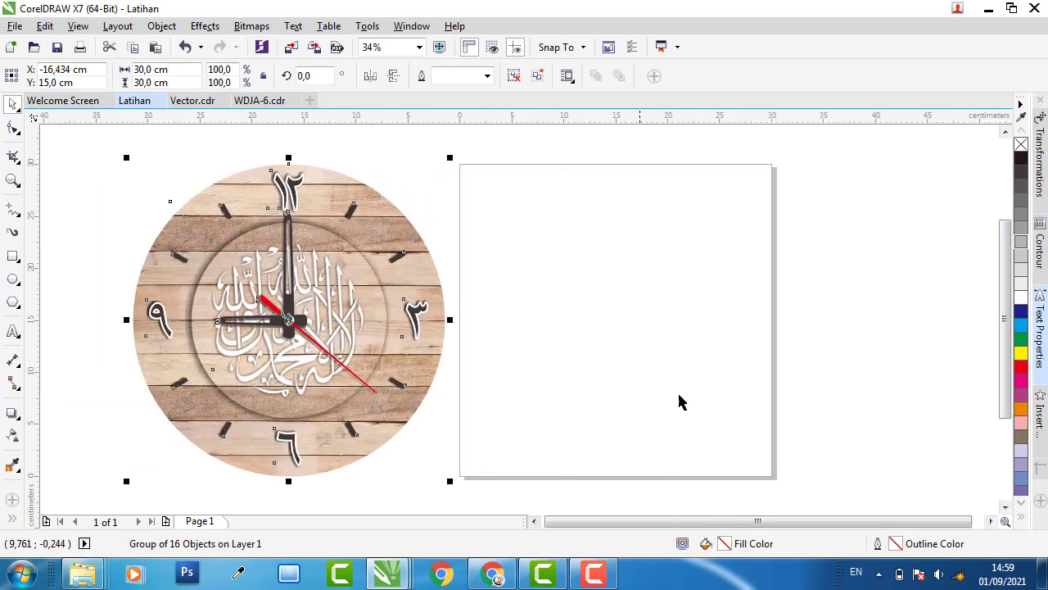
click(821, 297)
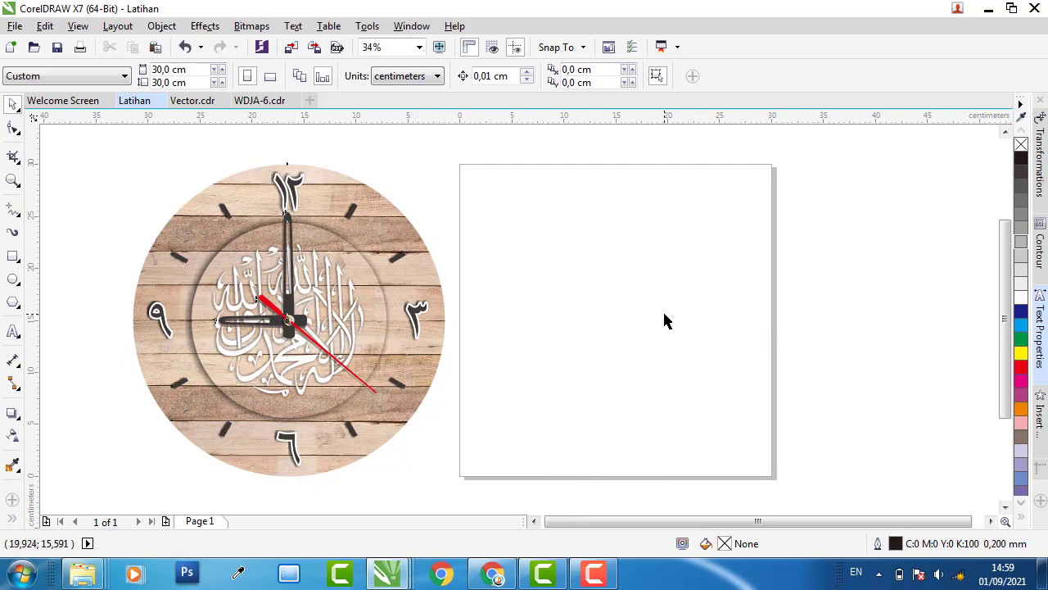
Step: Draw an ellipse, size it to 30 × 30 cm, and centre it on the page with P
click(12, 280)
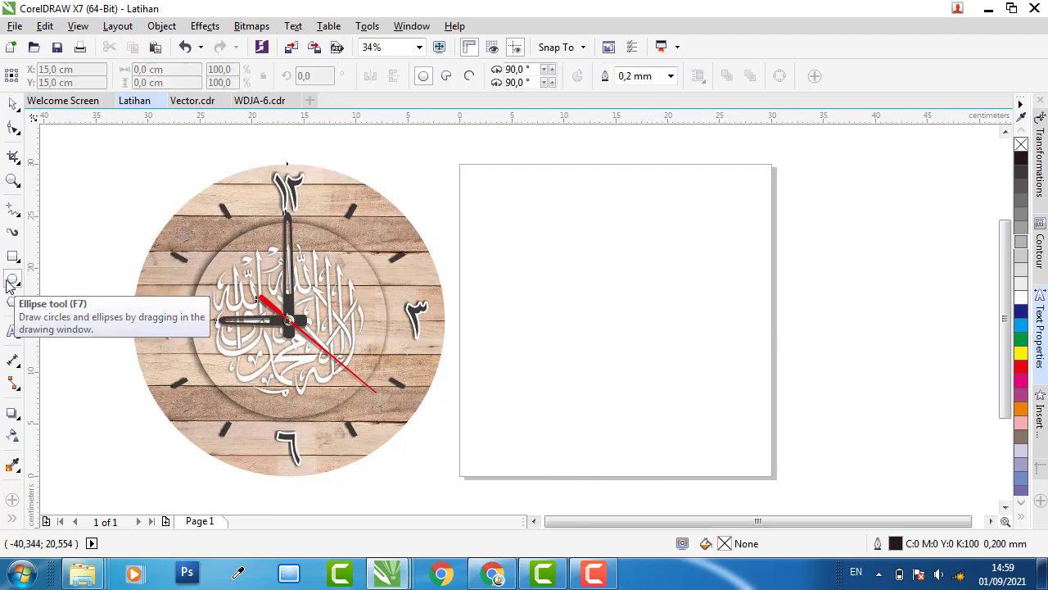
mouse_move(485, 201)
mouse_down()
mouse_move(585, 353)
mouse_move(748, 449)
mouse_up()
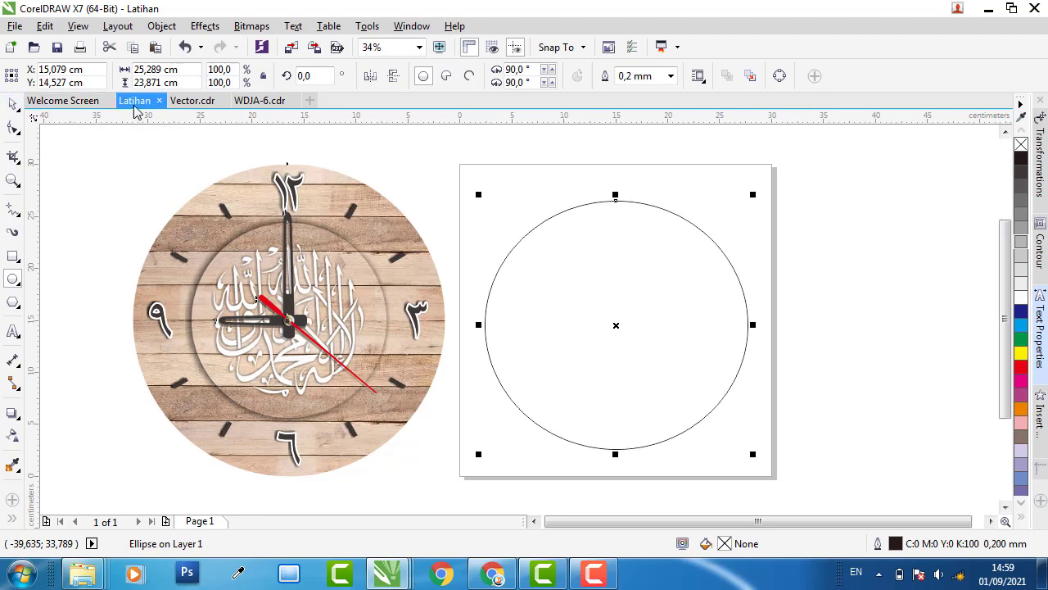
double_click(182, 70)
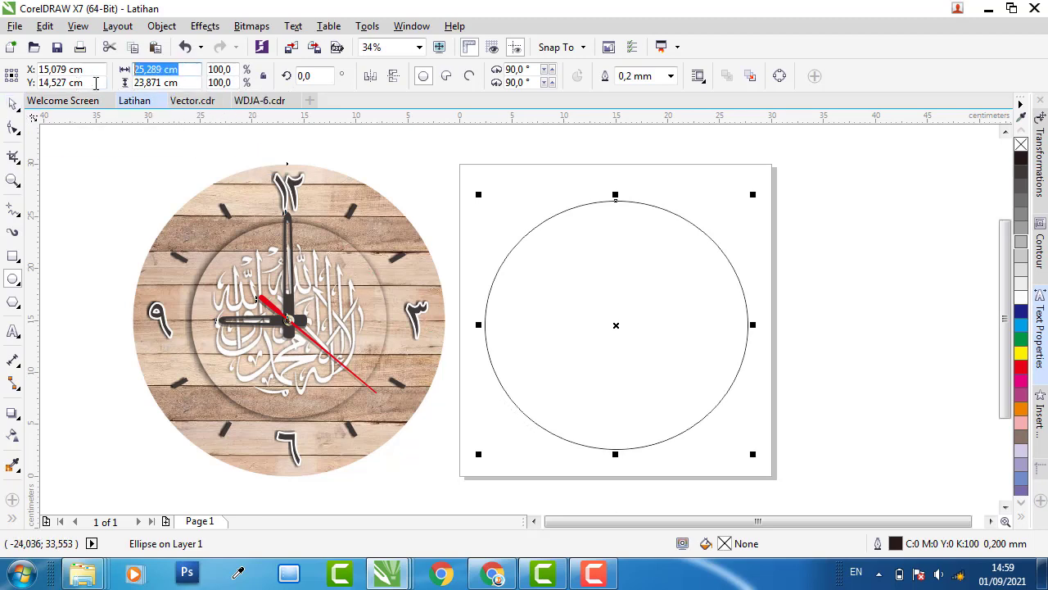
text(30)
key(Return)
double_click(179, 83)
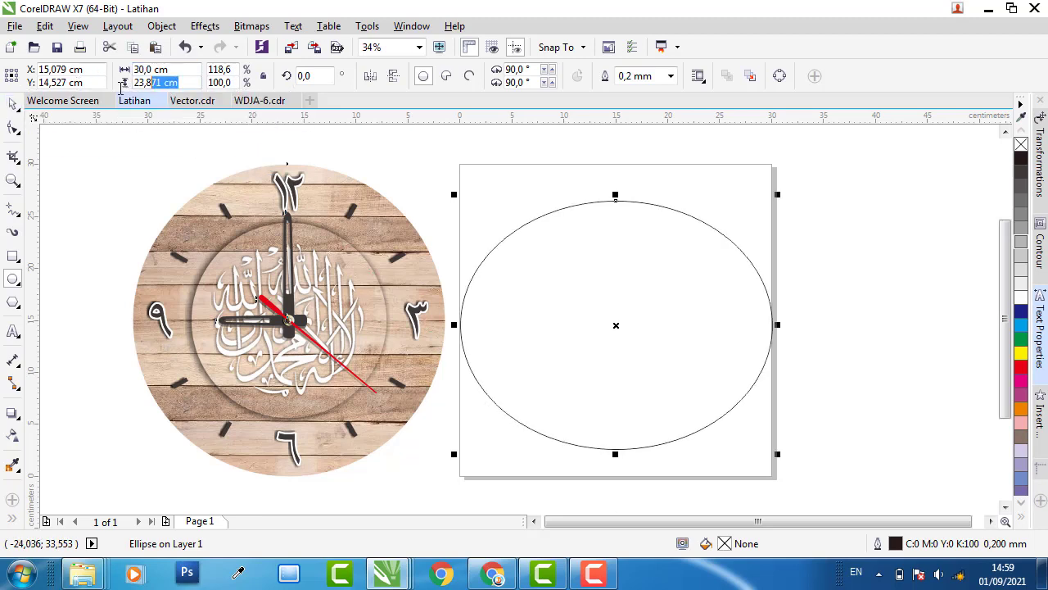
text(30)
key(Return)
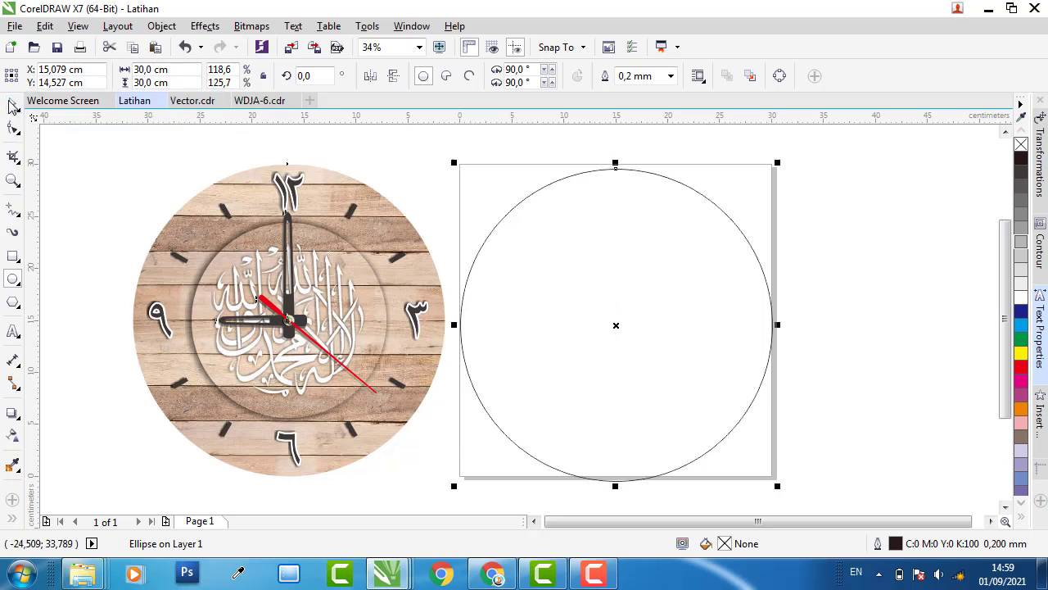
click(12, 105)
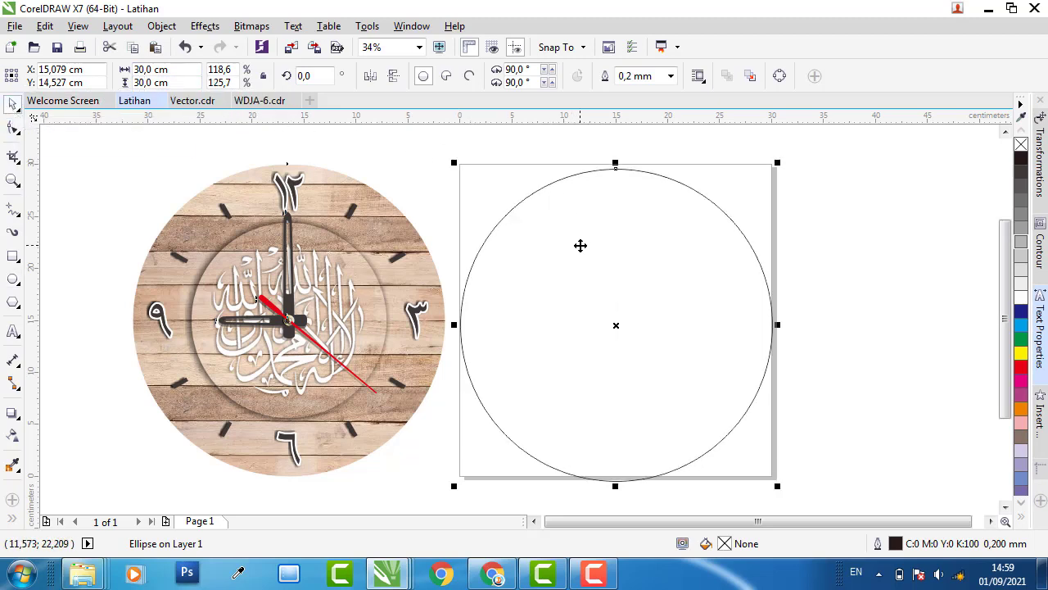
key(p)
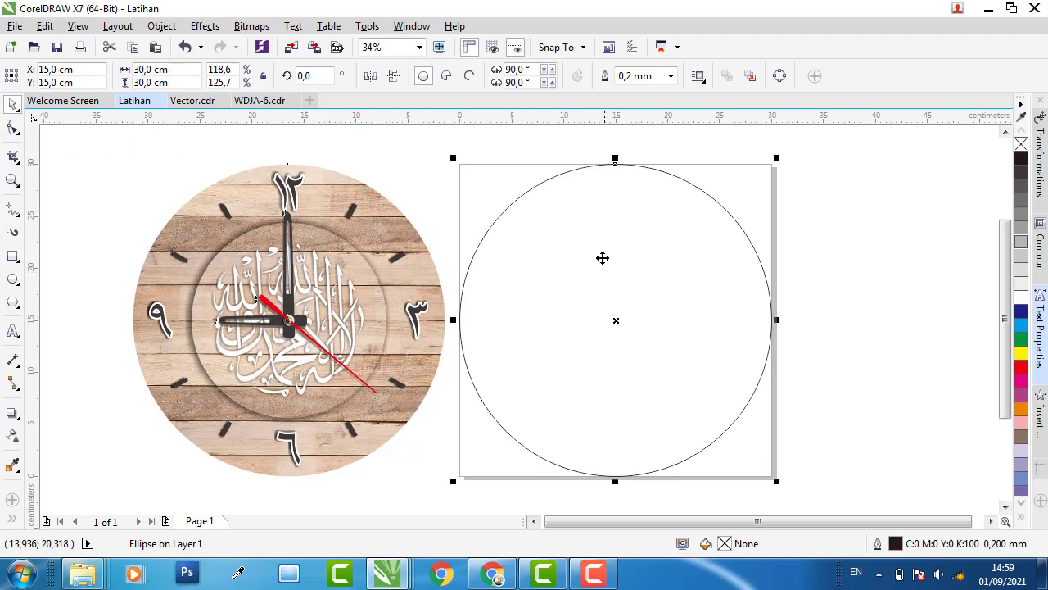
click(870, 262)
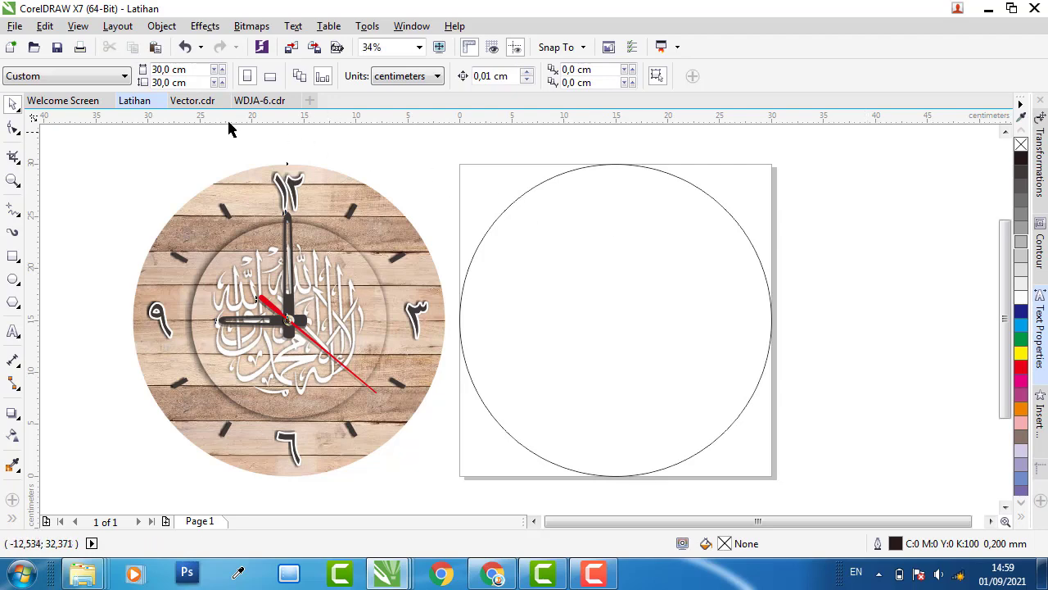
Step: Copy the wood plank image from the Vector.cdr document
click(195, 101)
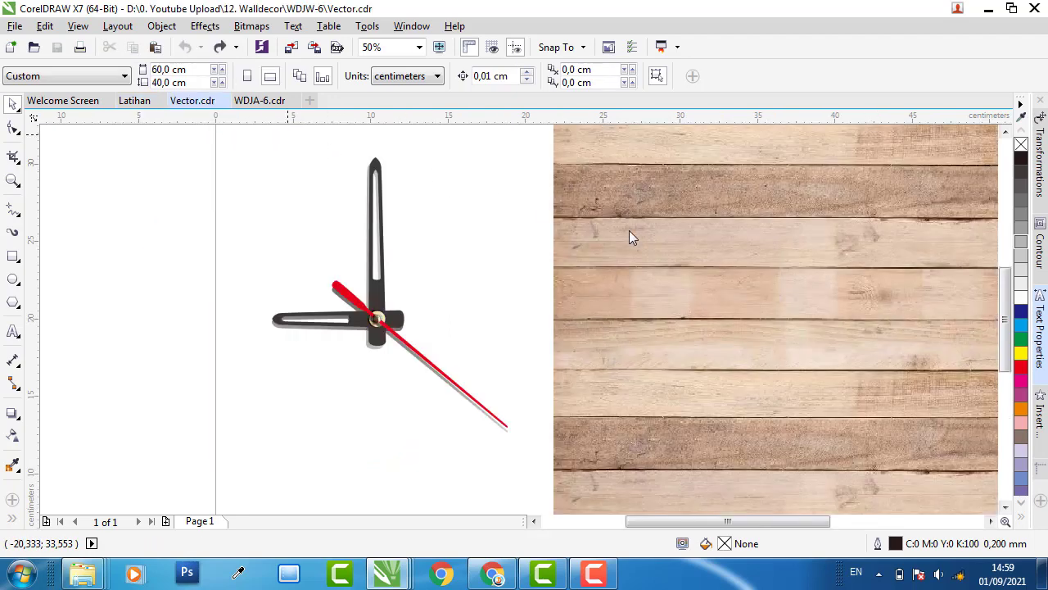
click(620, 256)
key(shift+F4)
right_click(506, 294)
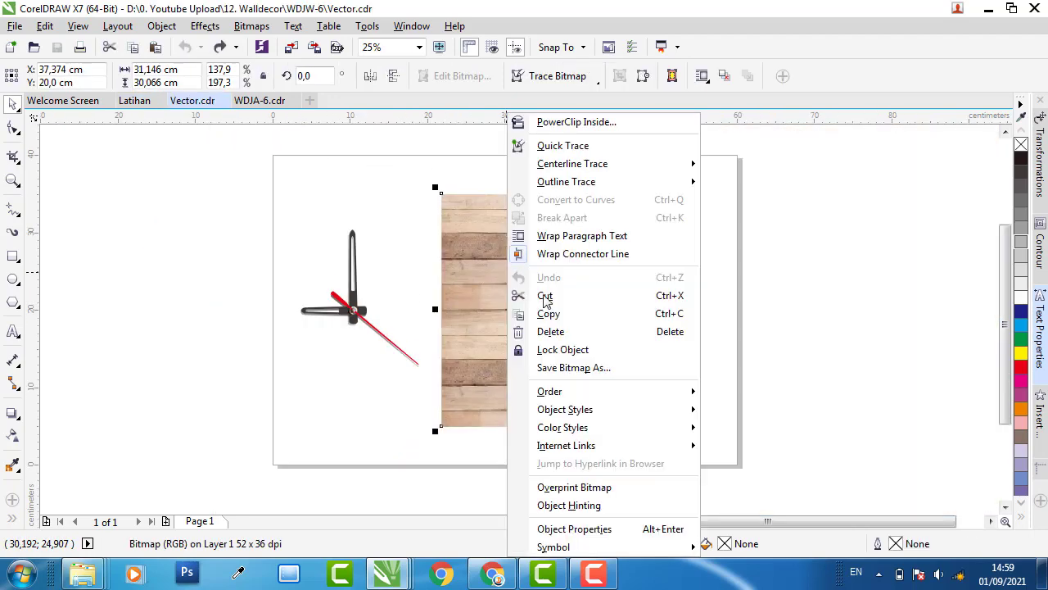
click(541, 311)
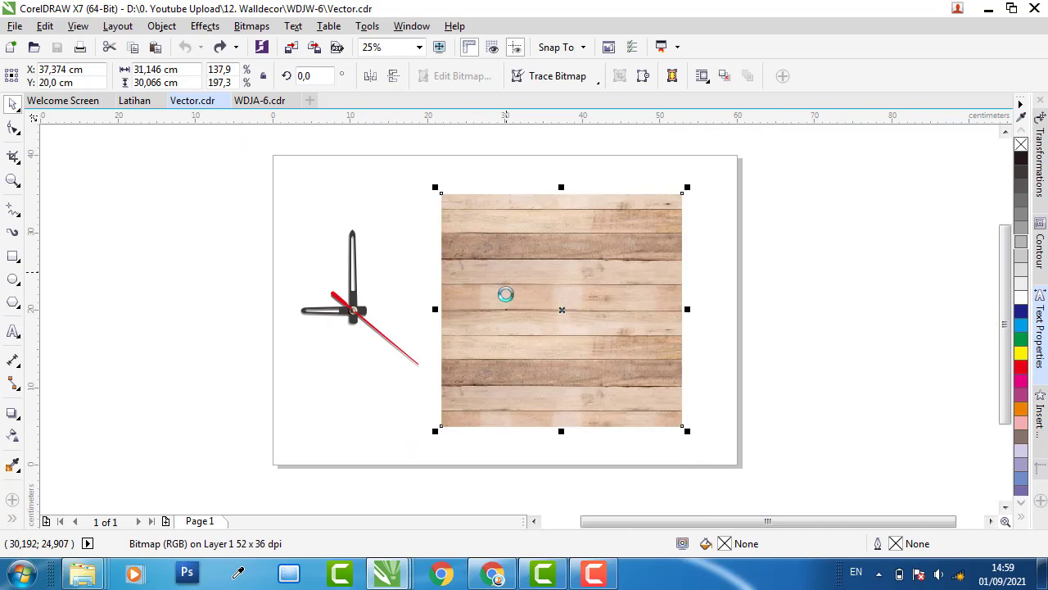
Step: Paste the wood image into Latihan and drag it over the circle
click(139, 103)
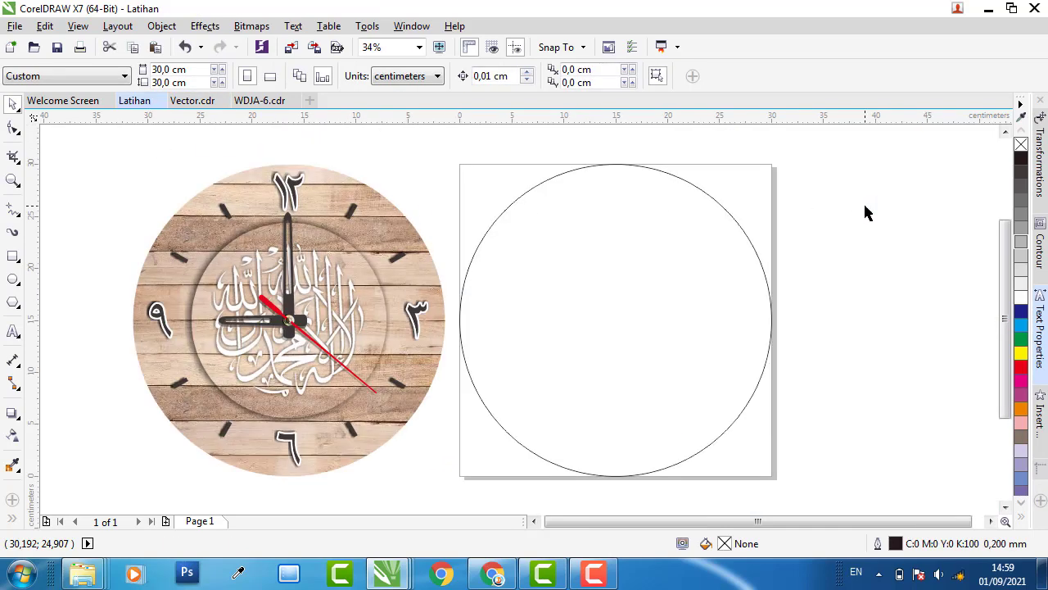
right_click(867, 213)
click(881, 311)
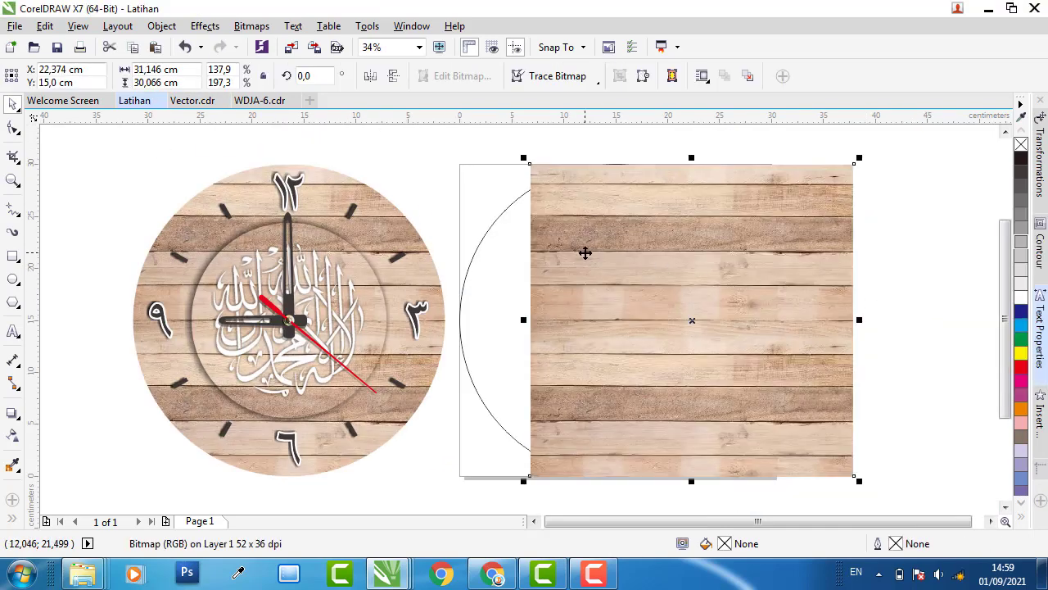
drag(585, 253, 744, 251)
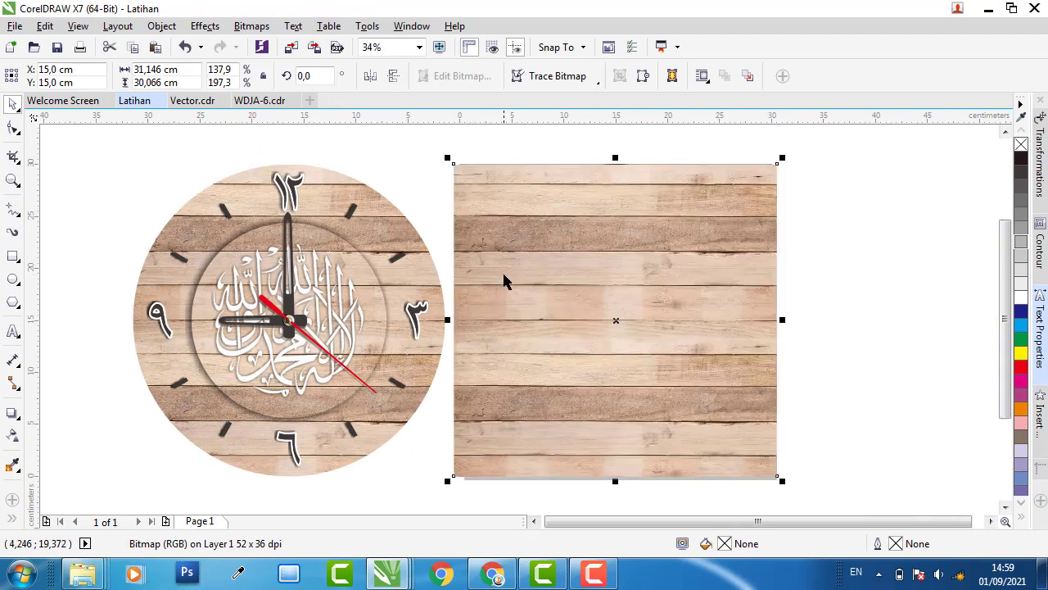
drag(491, 244, 573, 251)
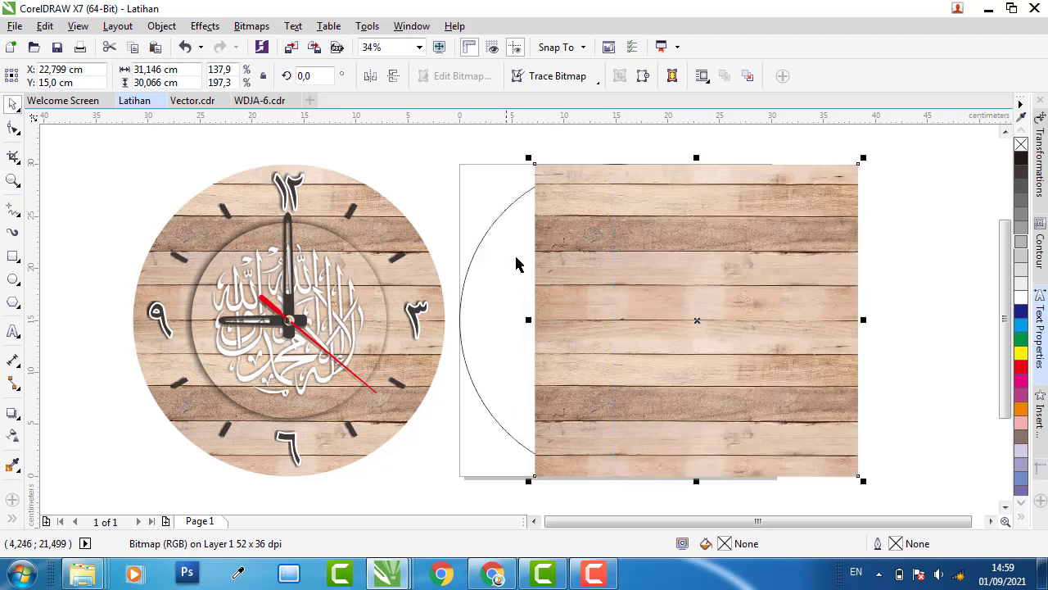
Step: Place the wood image behind the circle and centre it on the circle
right_click(710, 187)
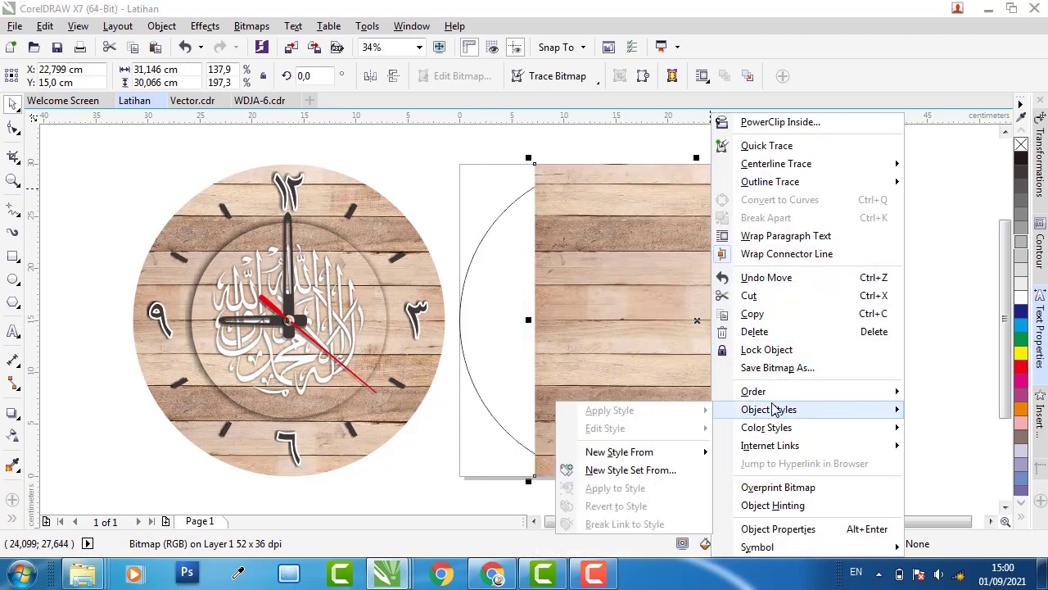
mouse_move(754, 391)
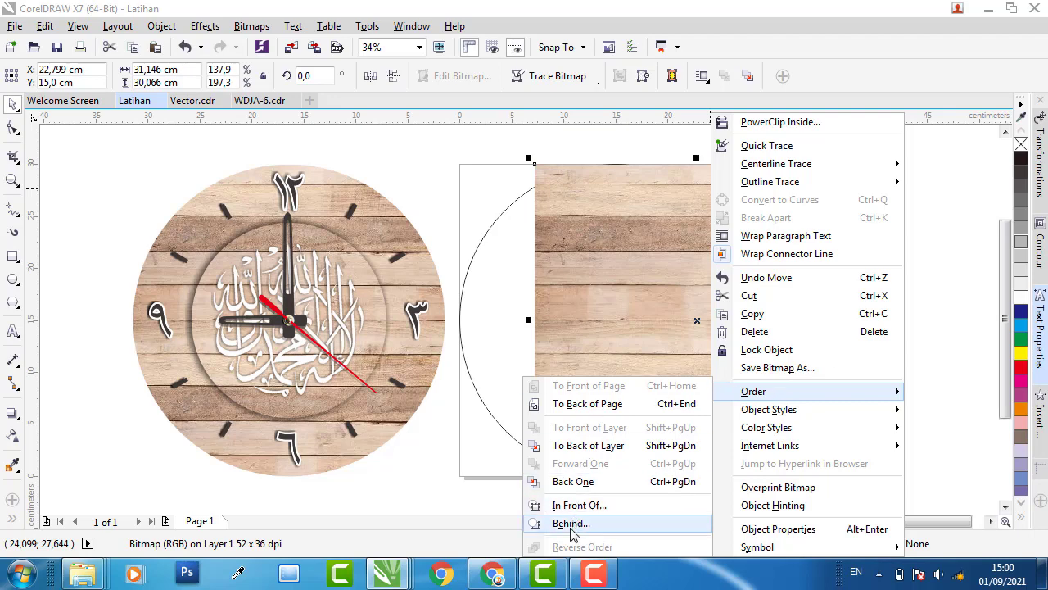
click(572, 523)
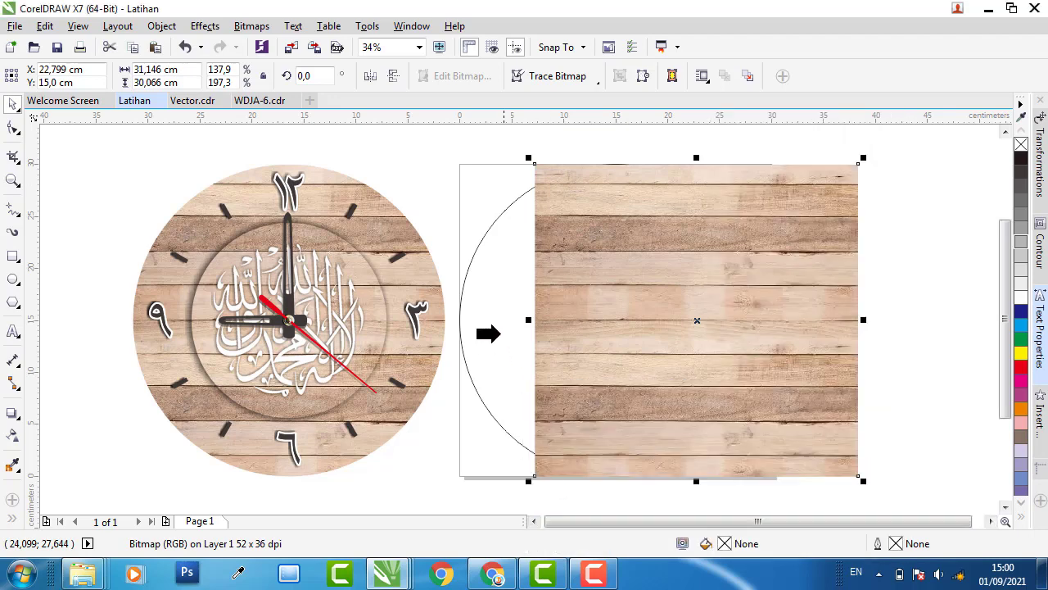
click(483, 253)
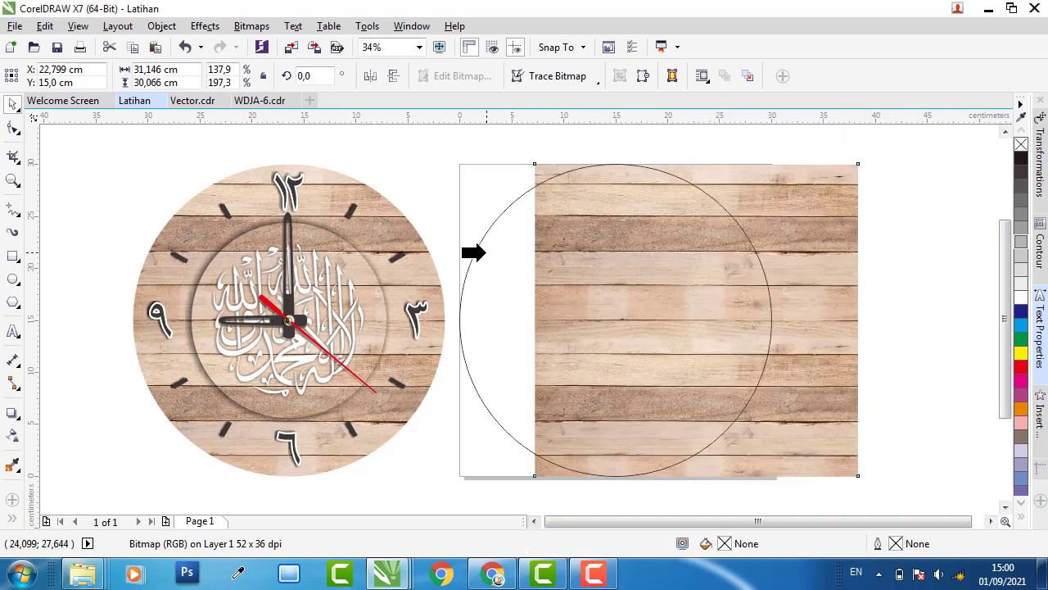
click(886, 211)
click(833, 217)
drag(821, 209, 732, 176)
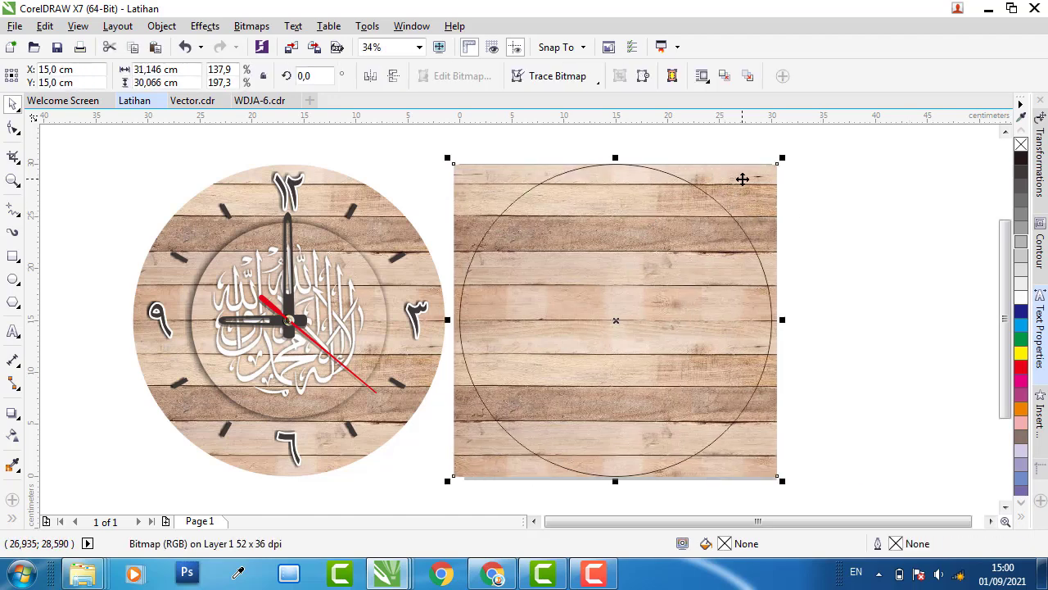
right_click(747, 177)
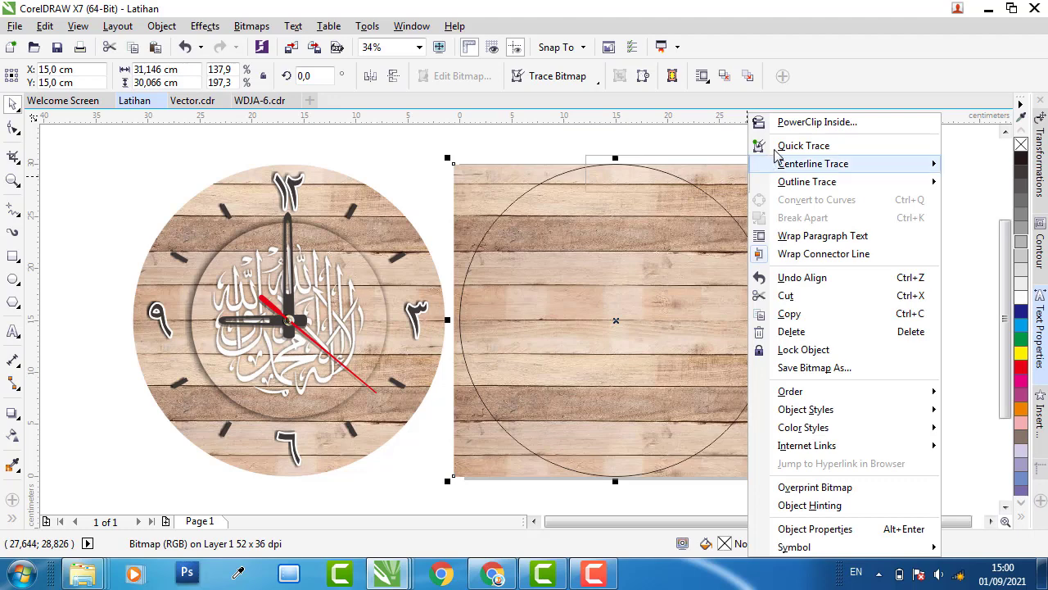
click(803, 120)
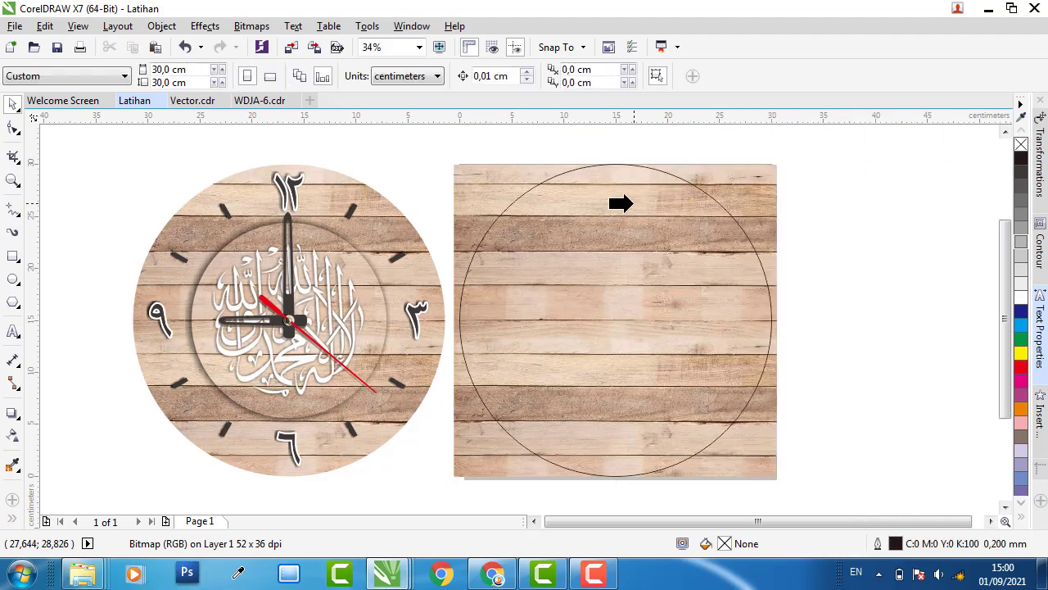
Step: PowerClip the wood image inside the circle and remove the circle's outline
click(634, 203)
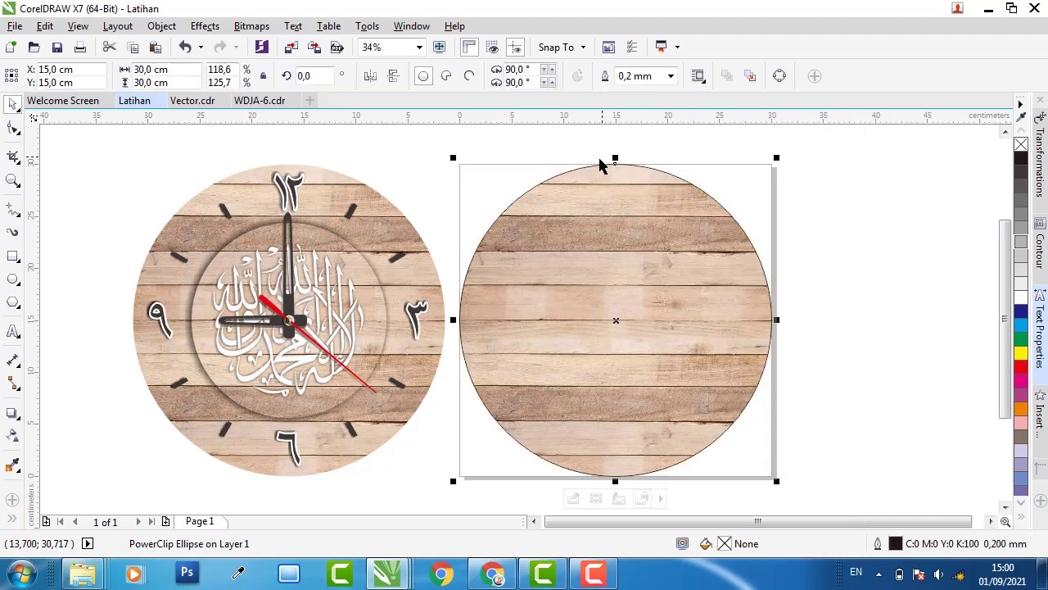
drag(667, 158, 687, 204)
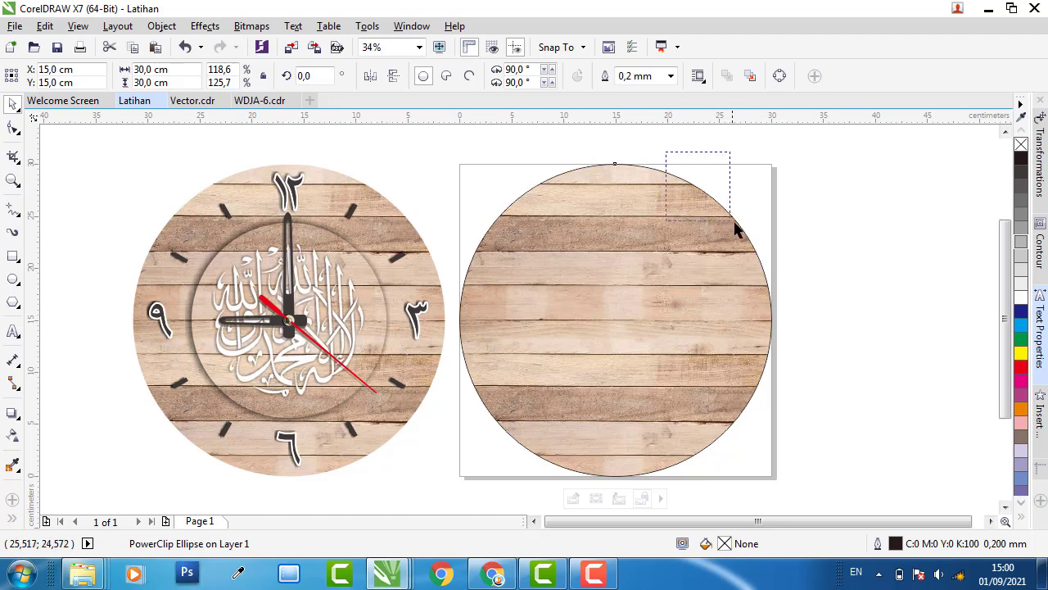
click(686, 204)
scroll(664, 171, up, 2)
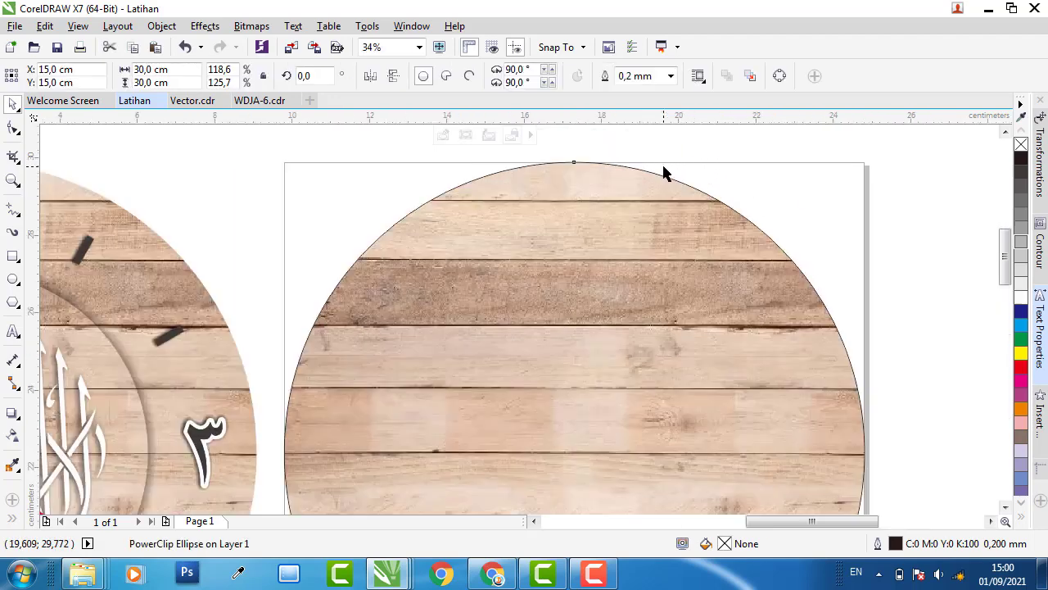
scroll(664, 171, up, 3)
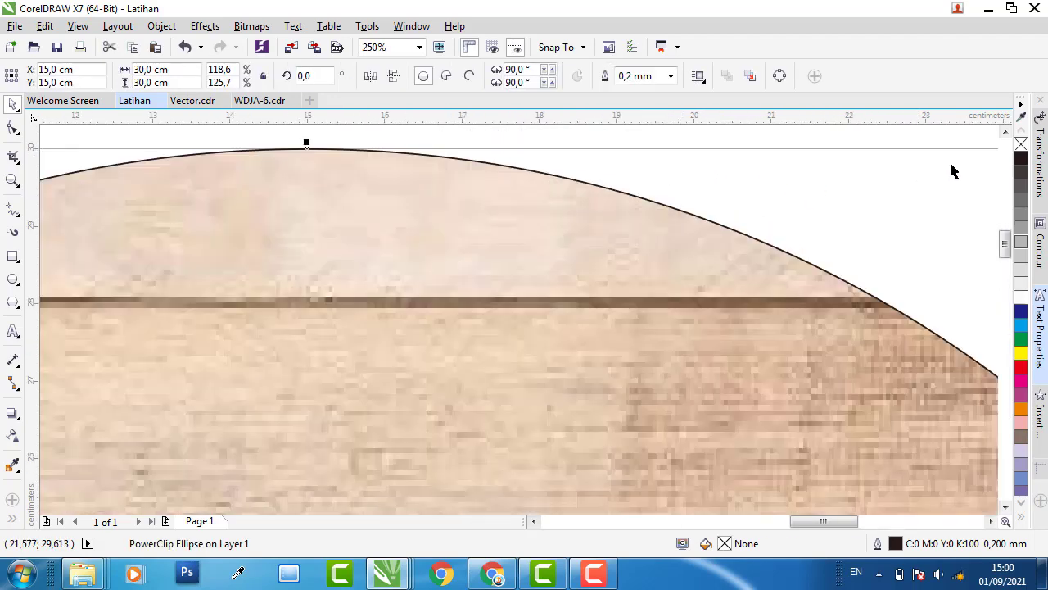
right_click(1021, 144)
scroll(557, 200, down, 2)
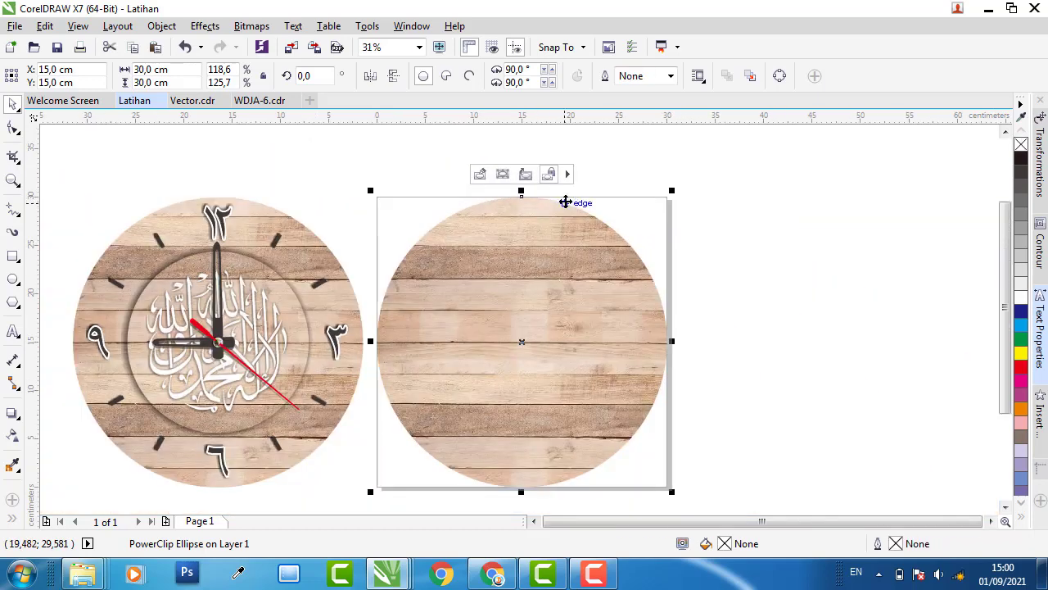
scroll(570, 201, down, 1)
click(95, 473)
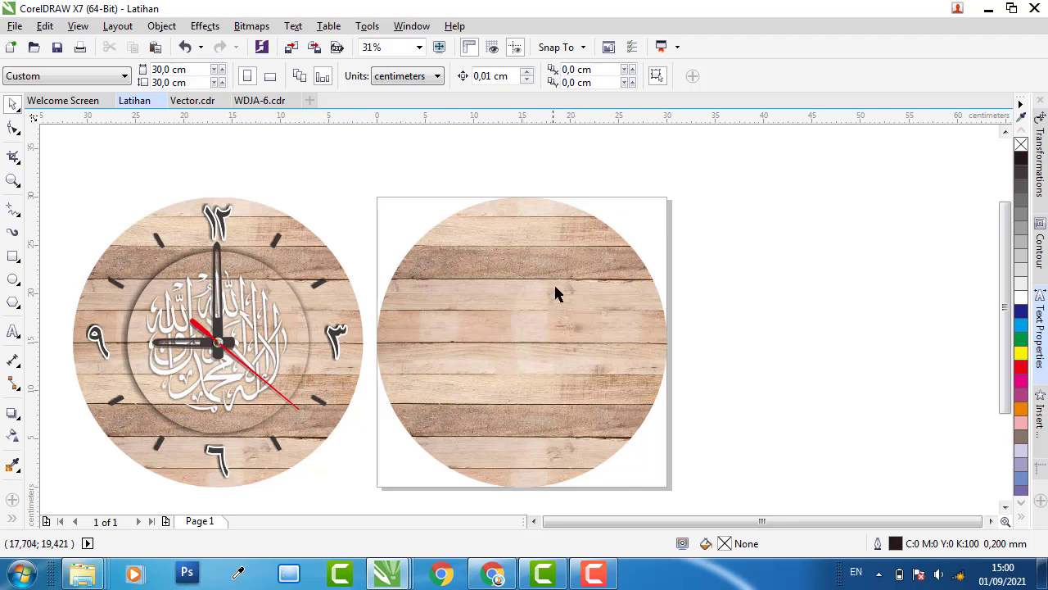
Step: Draw a new ellipse to the right of the page, then select the reference clock group
click(13, 279)
drag(753, 226, 949, 395)
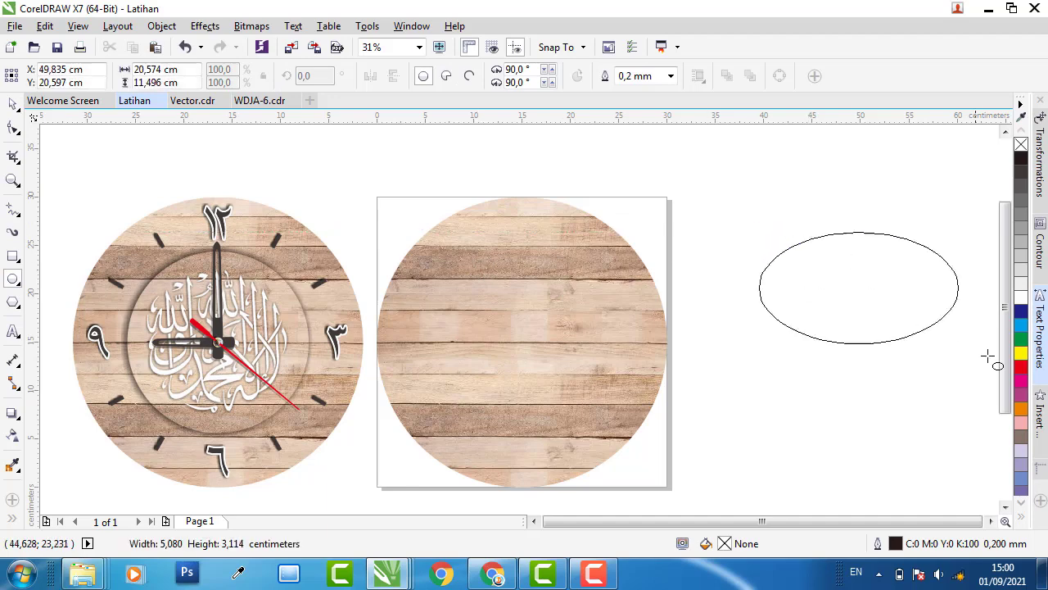
click(13, 103)
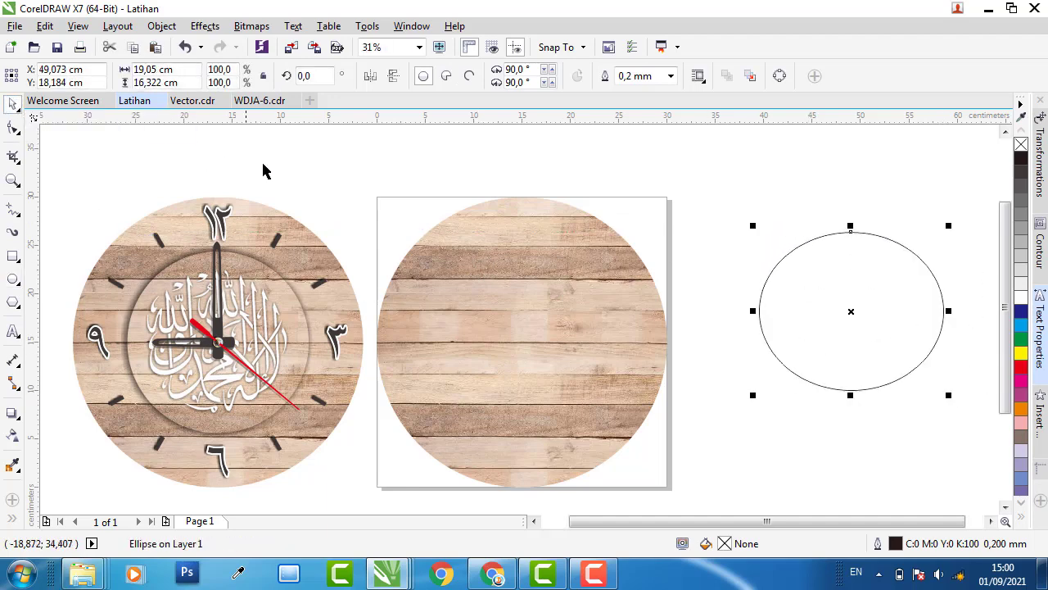
click(264, 168)
click(287, 221)
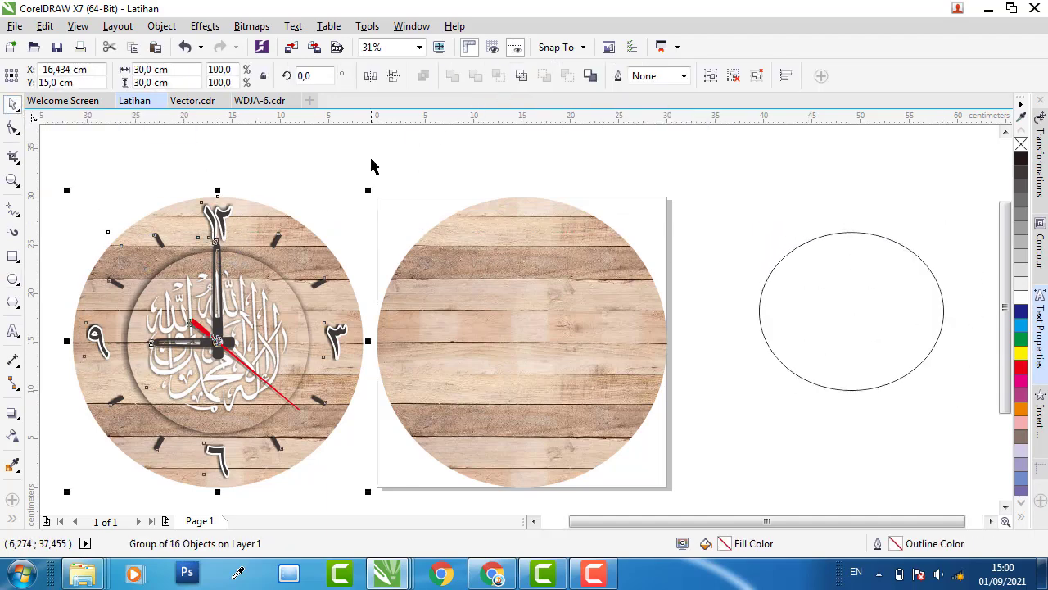
Step: Try moving the clock hands, tick marks and wood circle off the reference clock, undoing each move
ctrl+click(205, 352)
drag(204, 352, 62, 430)
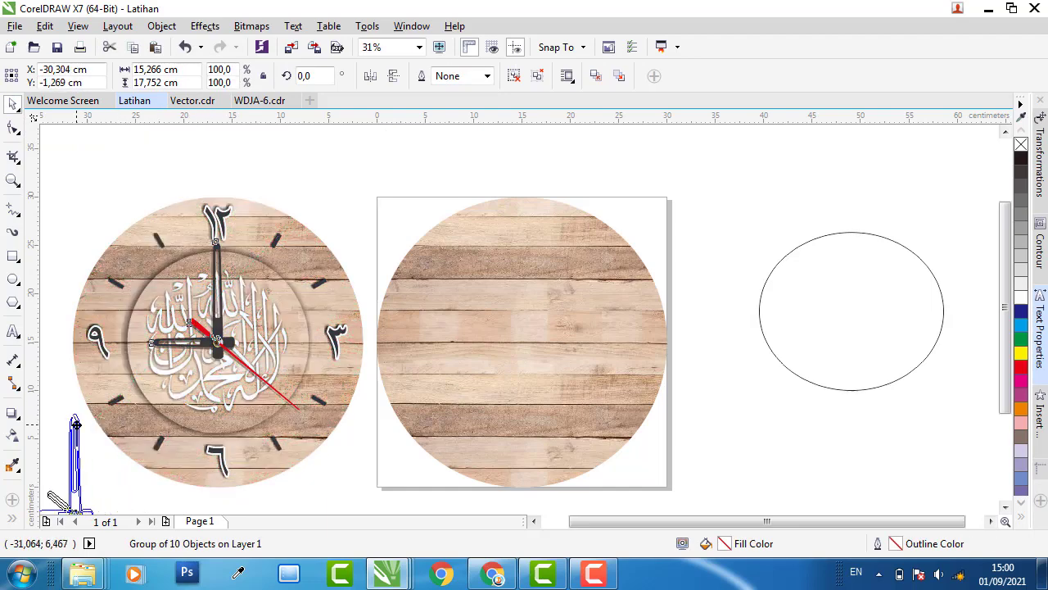
click(232, 264)
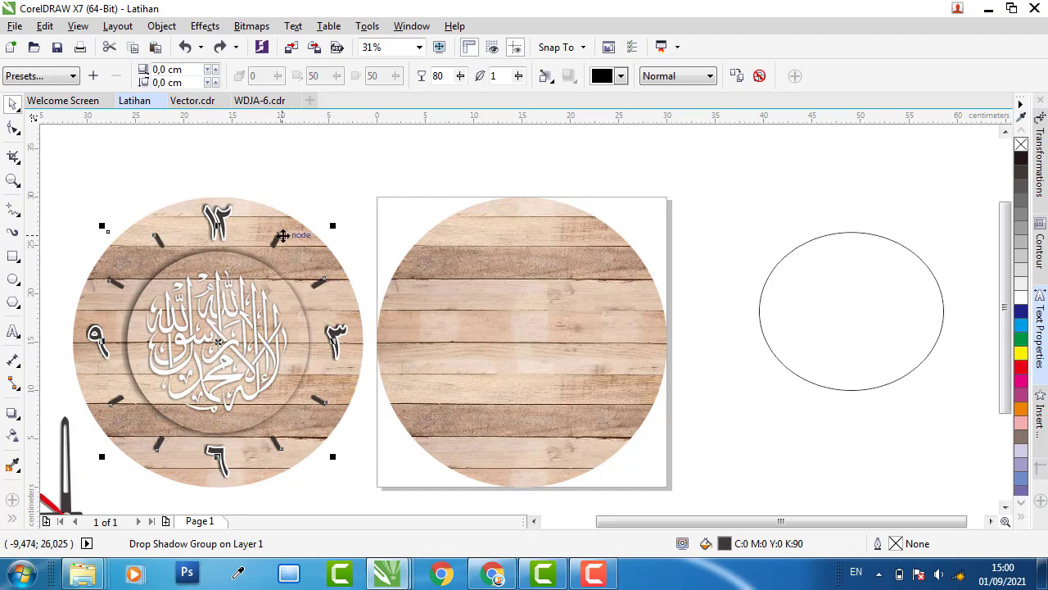
key(ctrl+shift+z)
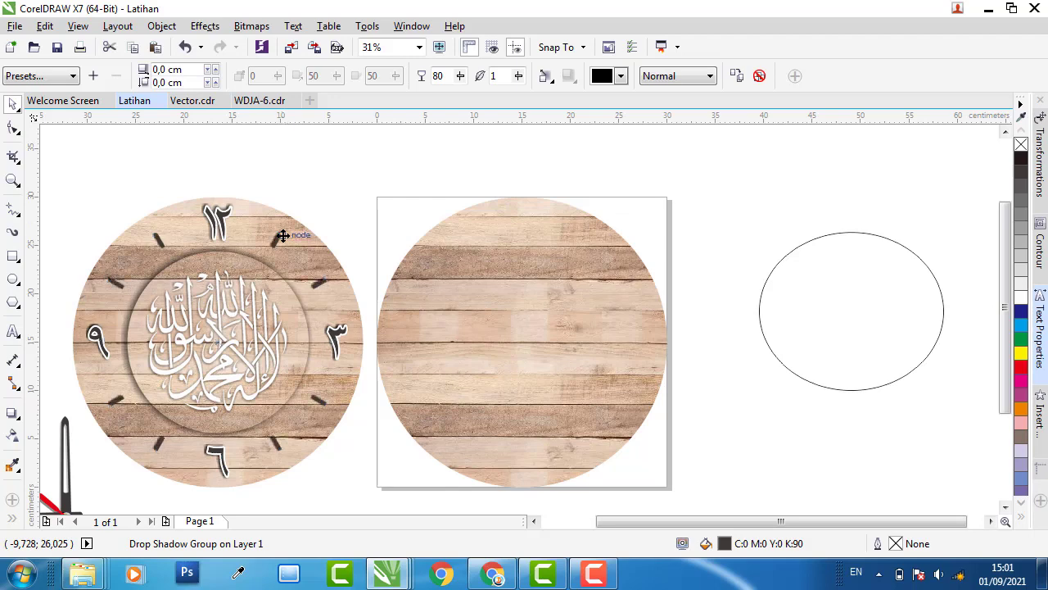
key(Escape)
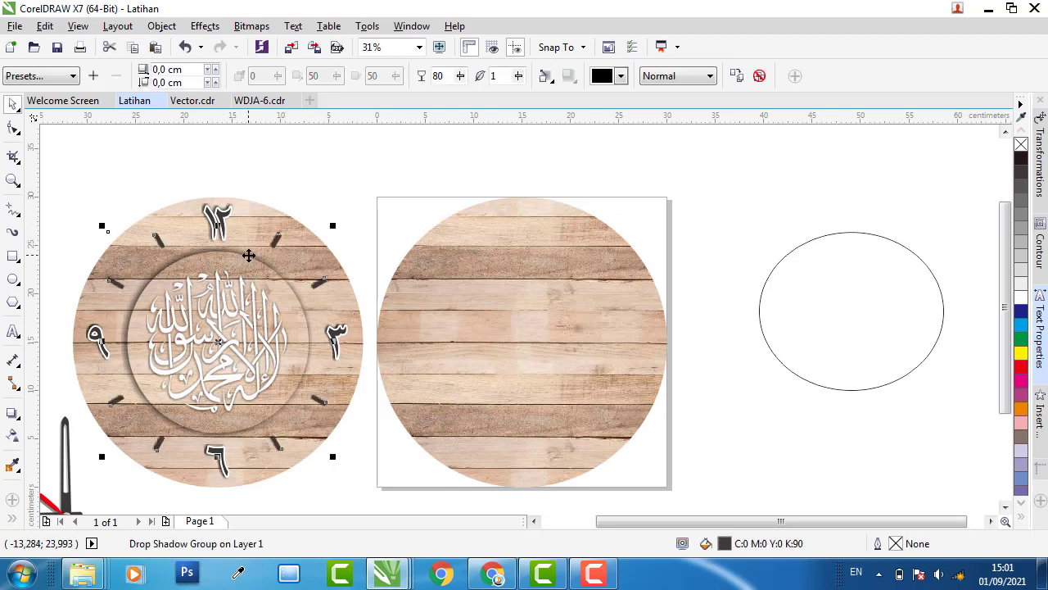
drag(250, 270, 315, 237)
key(ctrl+z)
drag(242, 260, 336, 190)
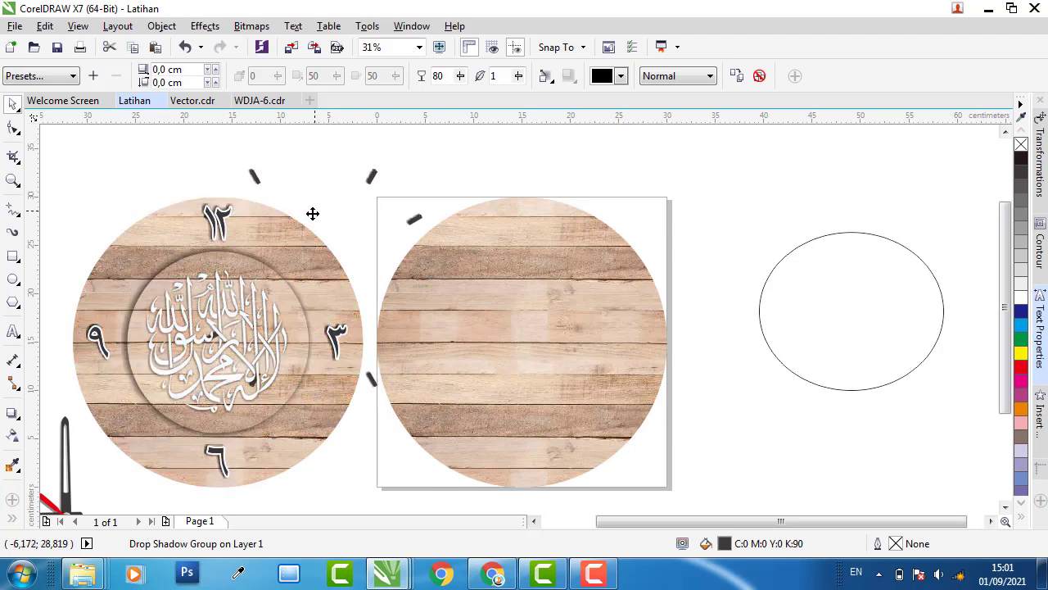
key(ctrl+z)
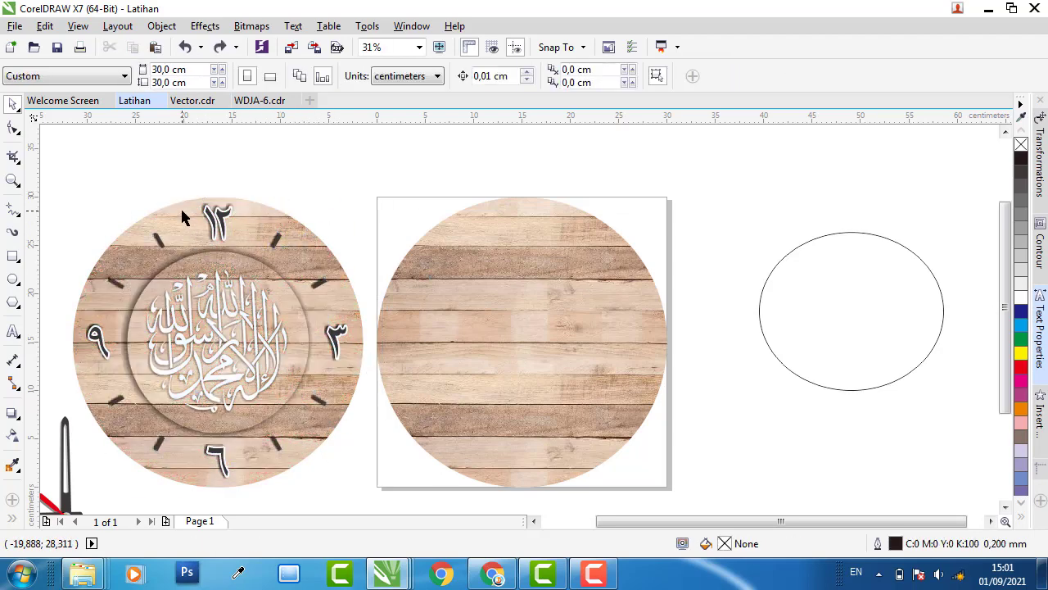
drag(180, 206, 316, 160)
key(ctrl+z)
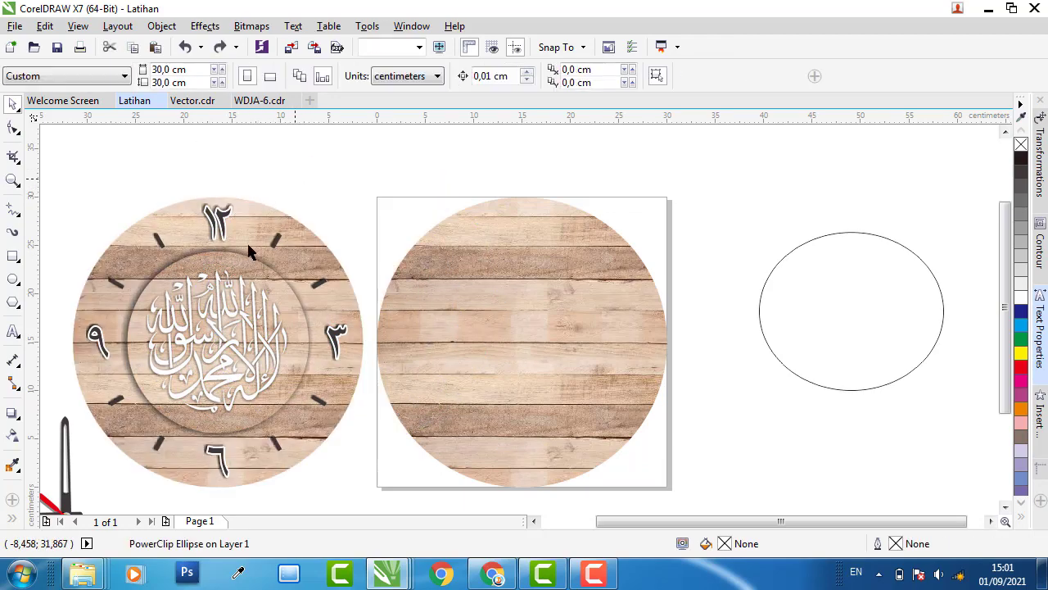
Step: Move the calligraphy and tick marks away, then undo until the clock layout is restored
click(235, 325)
drag(234, 325, 235, 456)
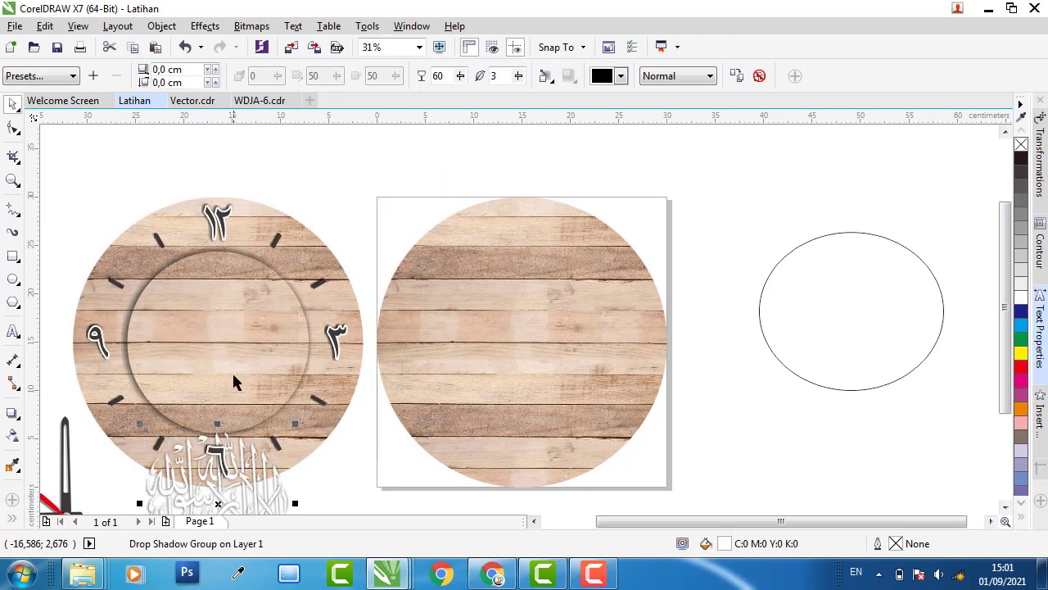
drag(215, 327, 103, 184)
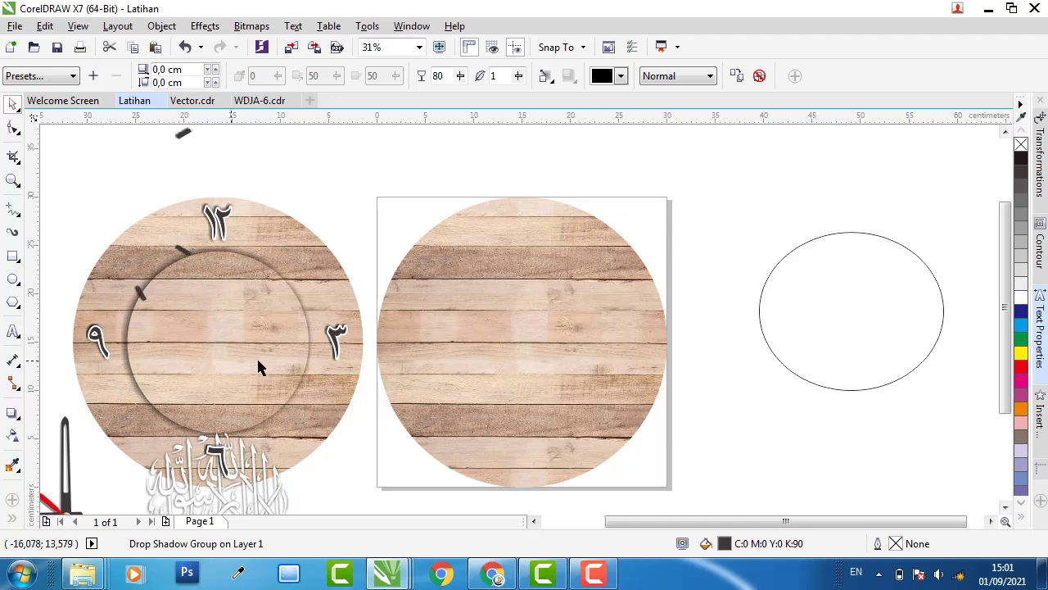
drag(223, 344, 223, 344)
key(ctrl+z)
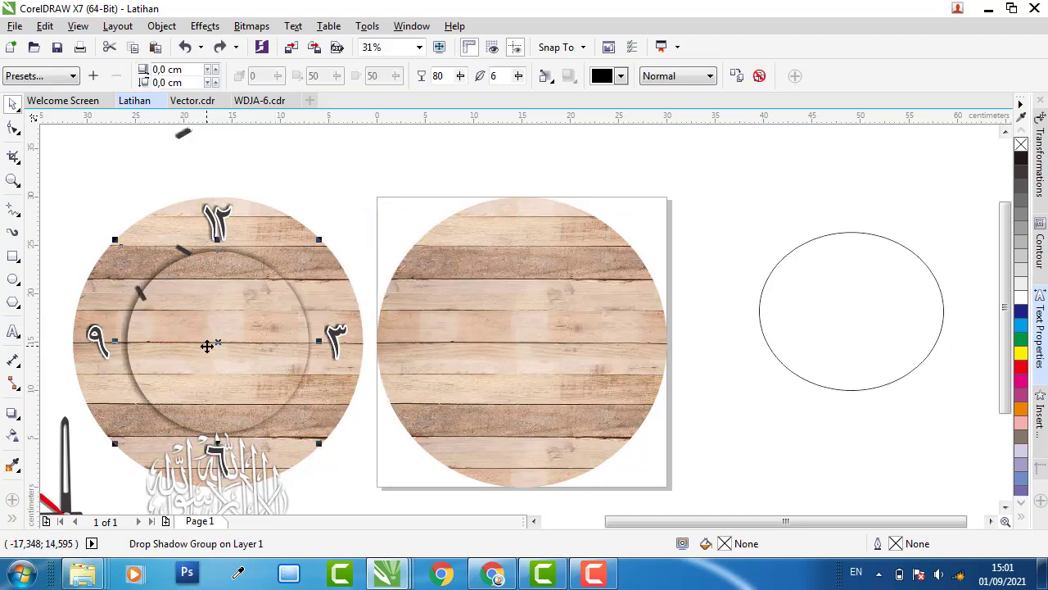
key(ctrl+z)
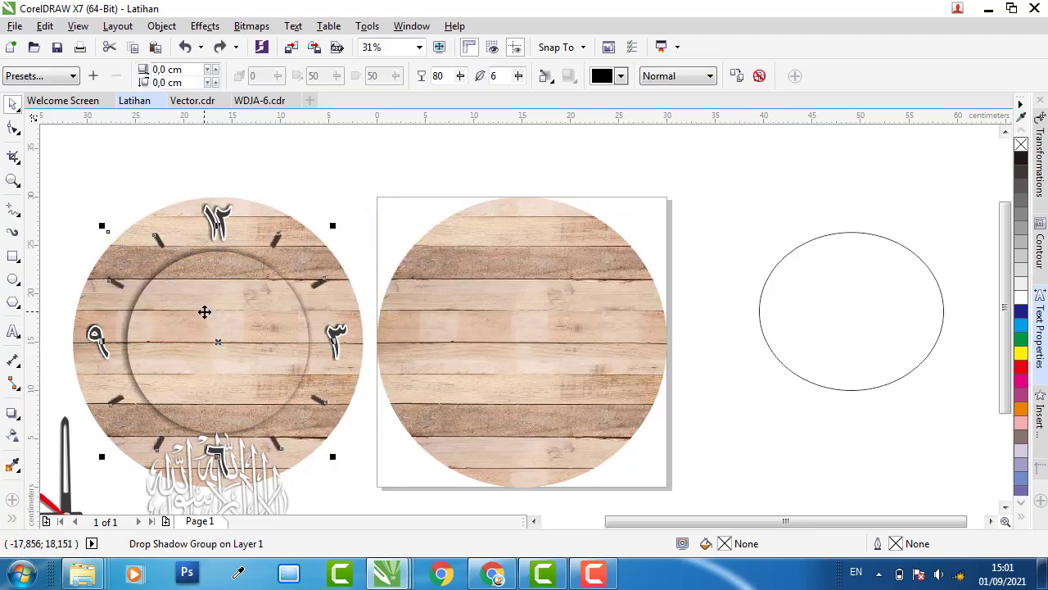
key(ctrl+z)
key(ctrl+z)
click(351, 190)
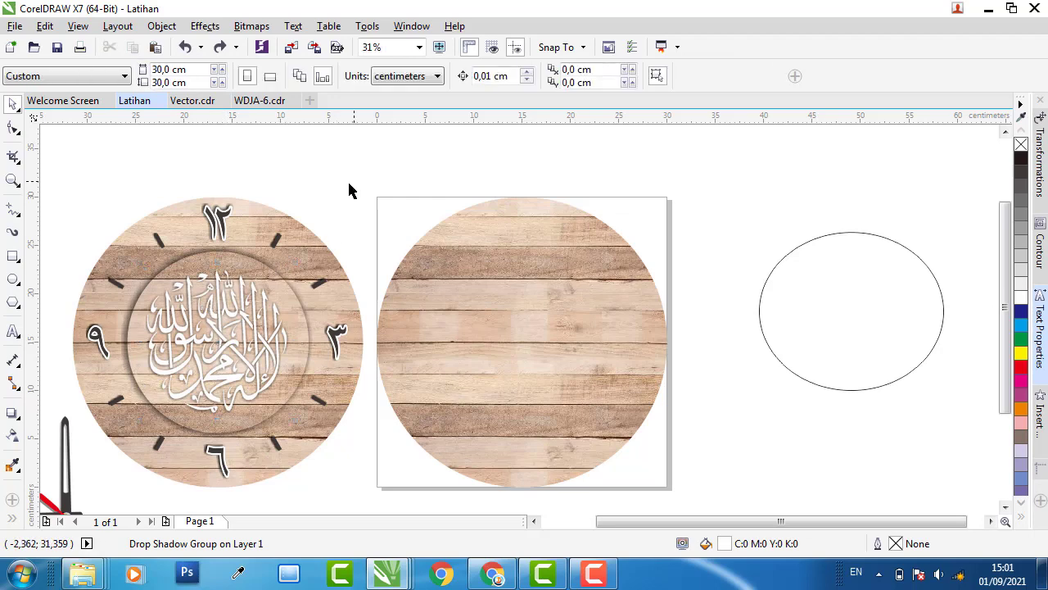
key(ctrl+z)
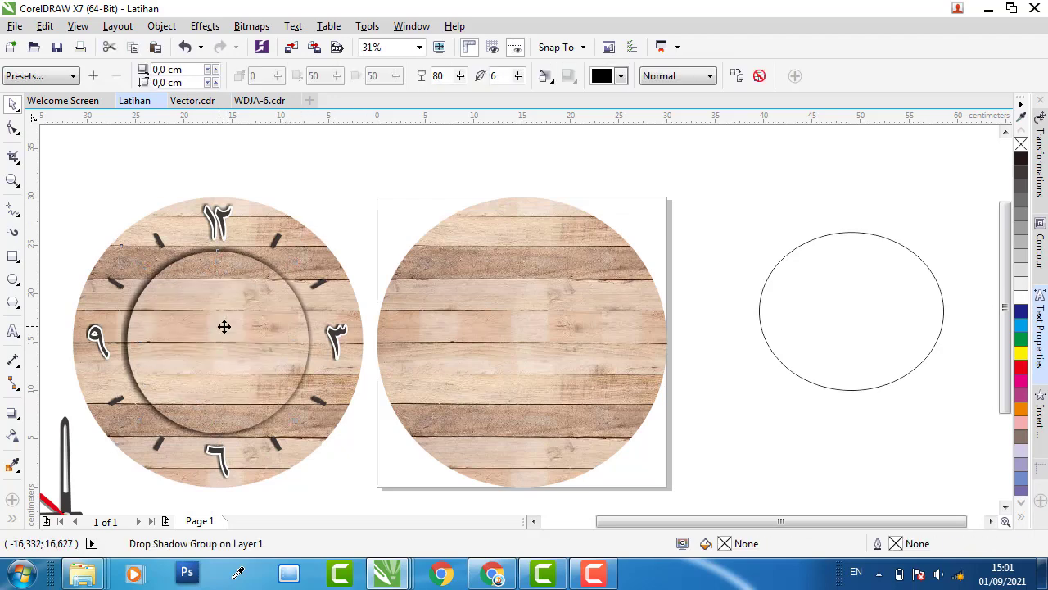
Step: Place two wooden circle copies right of the page and check their 18.763 cm width
drag(224, 326, 868, 334)
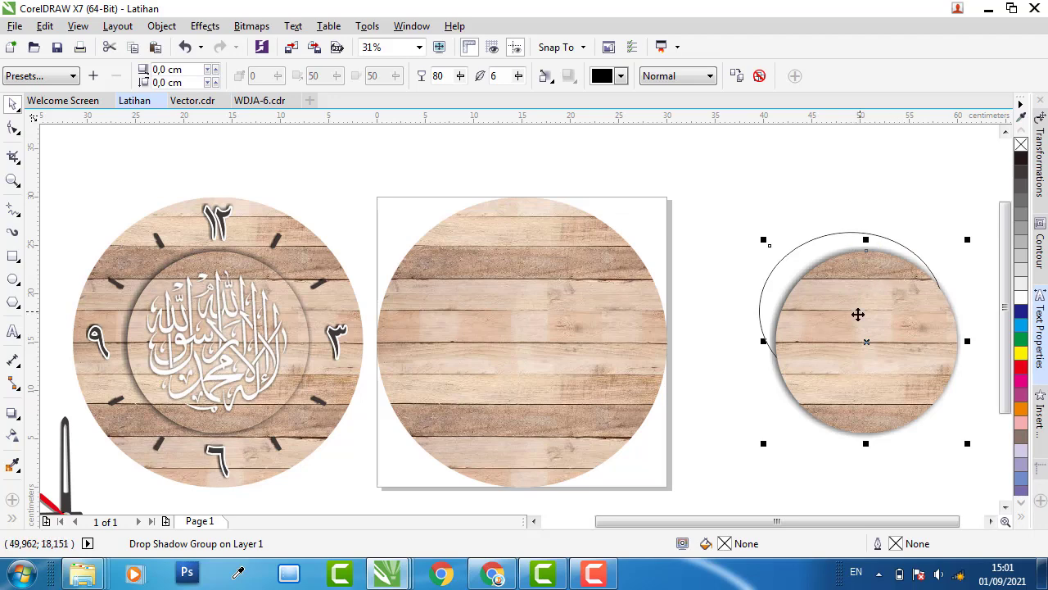
drag(867, 280, 801, 406)
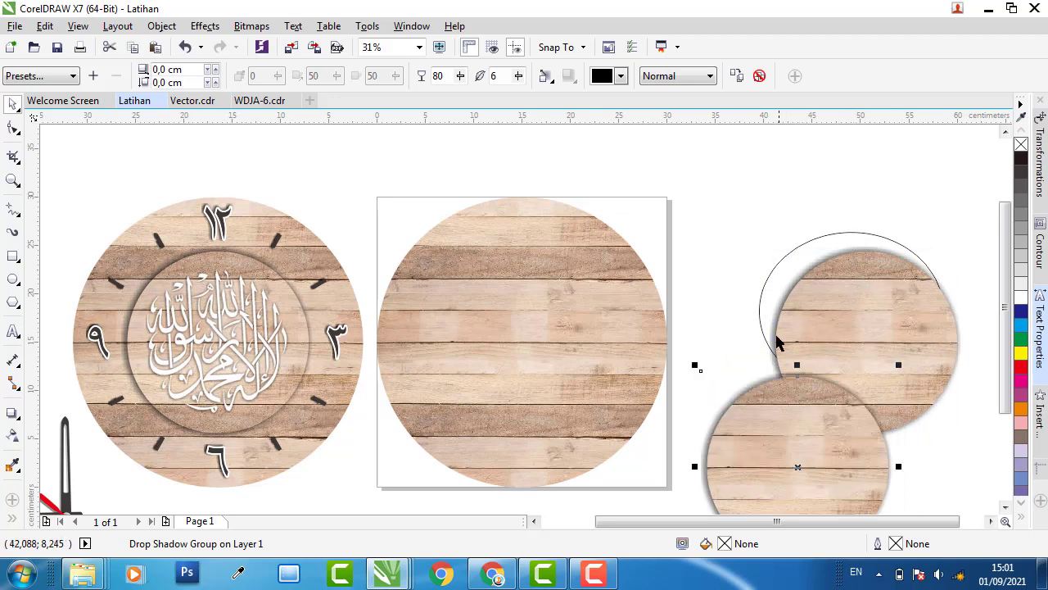
click(775, 432)
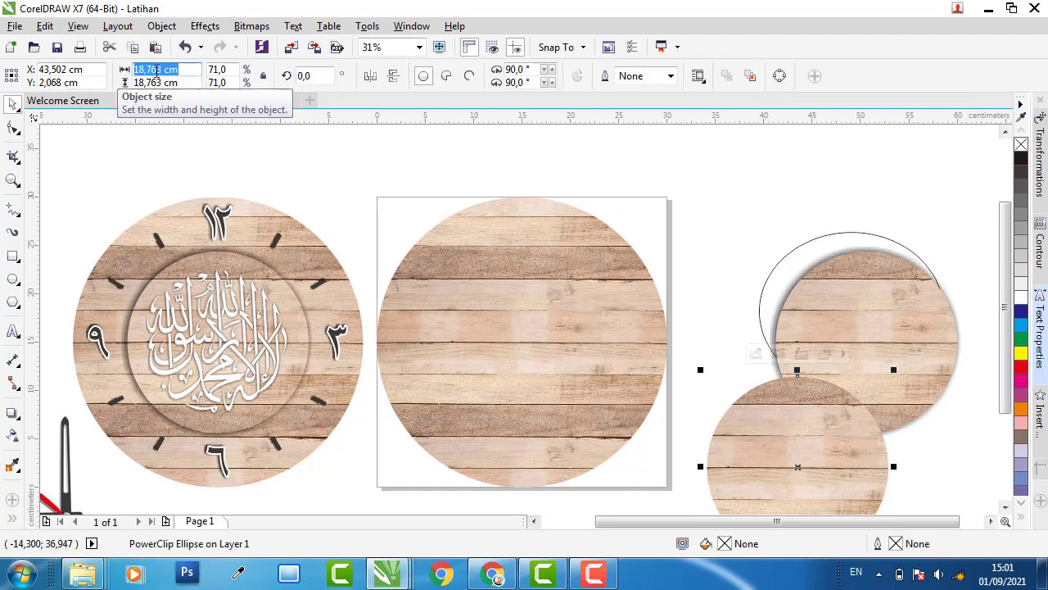
right_click(175, 75)
click(139, 75)
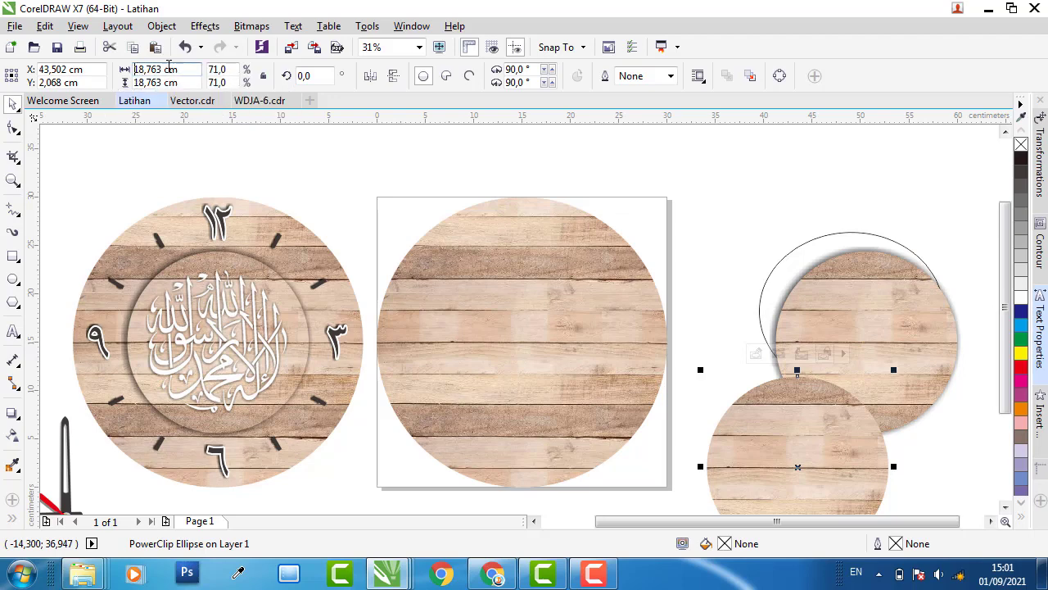
double_click(139, 70)
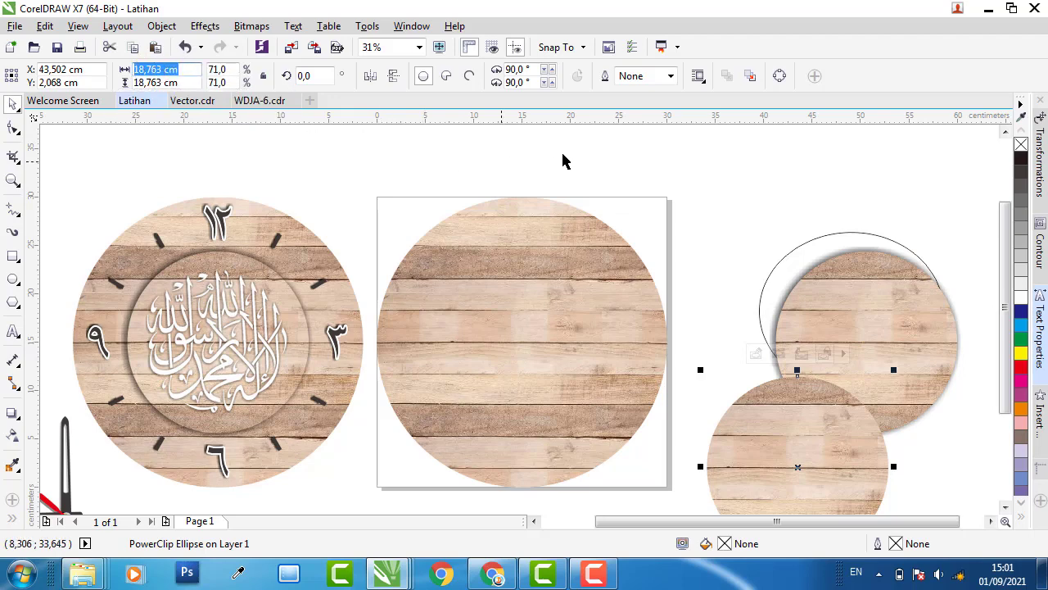
key(Escape)
Step: Move the shadowed circle beside the lower copy and the empty ellipse outline upward
drag(754, 235, 624, 130)
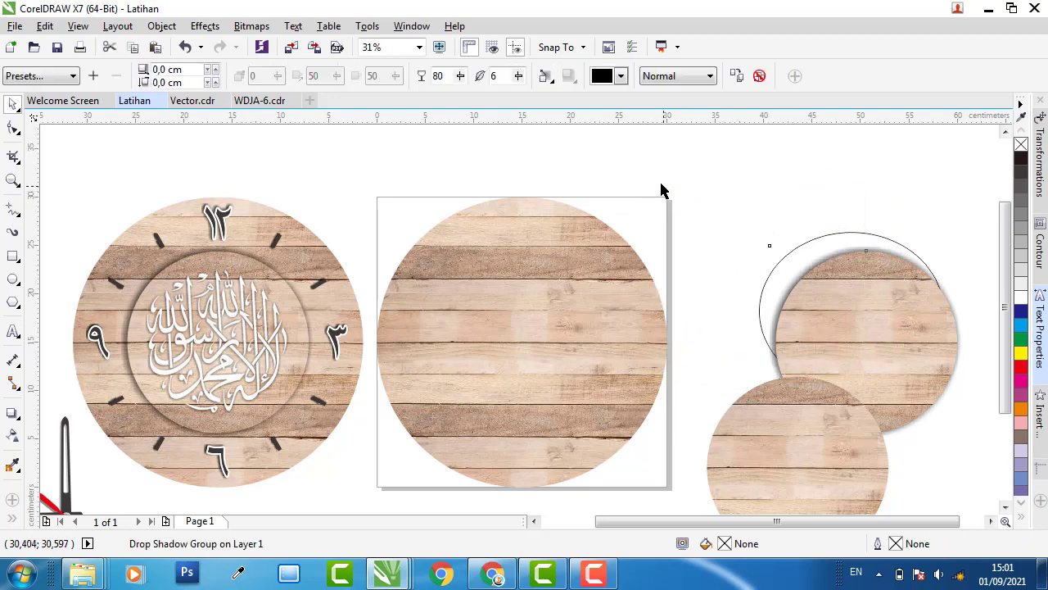
drag(742, 234, 910, 441)
mouse_move(883, 317)
mouse_down()
mouse_move(798, 259)
mouse_move(818, 253)
mouse_up()
Step: Resize the empty ellipse to 18.763 × 18.763 cm and centre it on the page with P
click(748, 413)
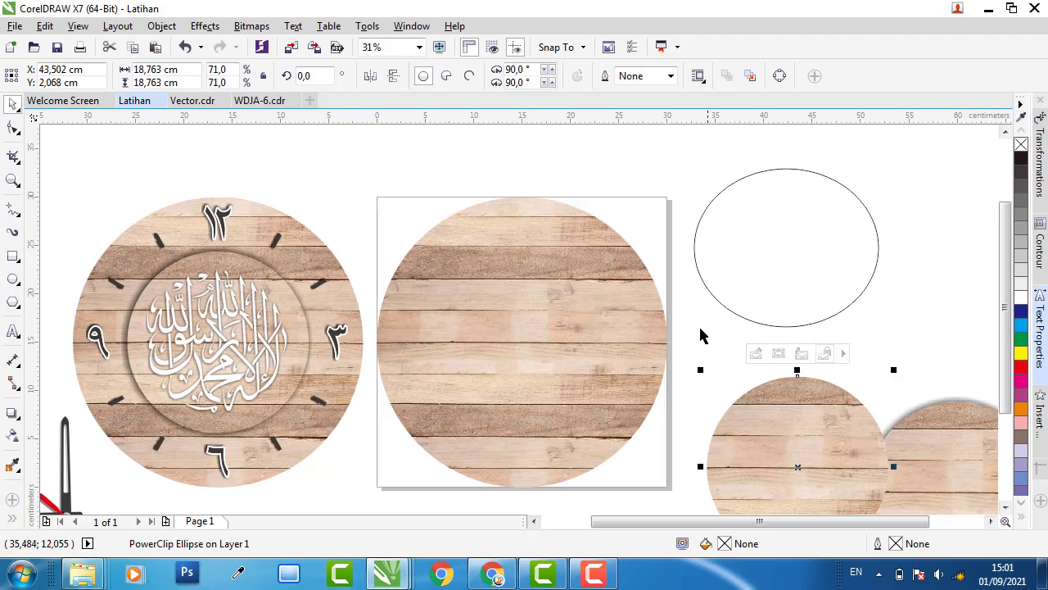
click(755, 219)
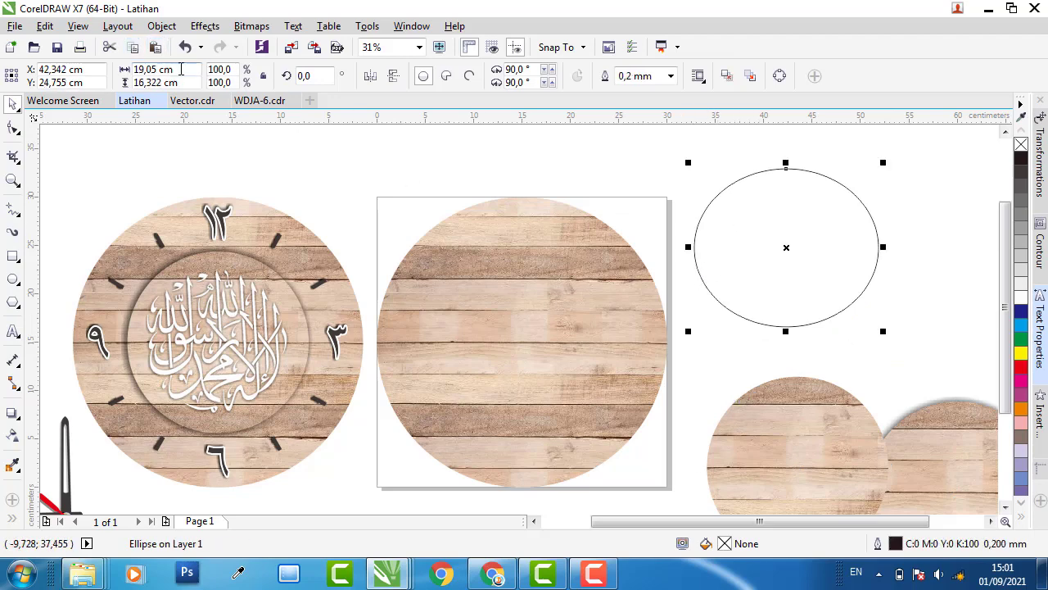
click(156, 69)
text(18,76)
text(3)
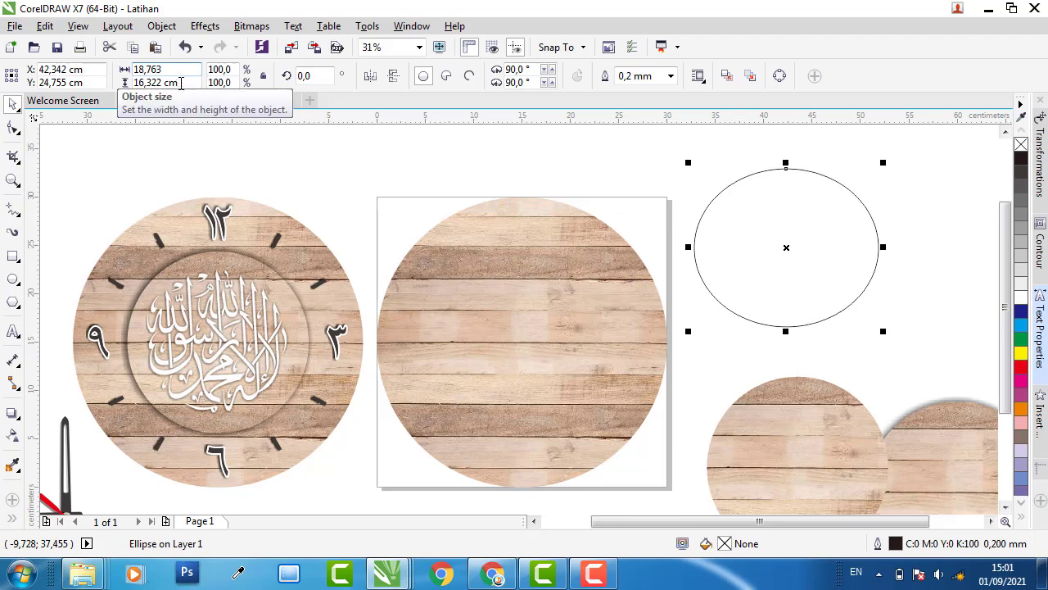
click(160, 83)
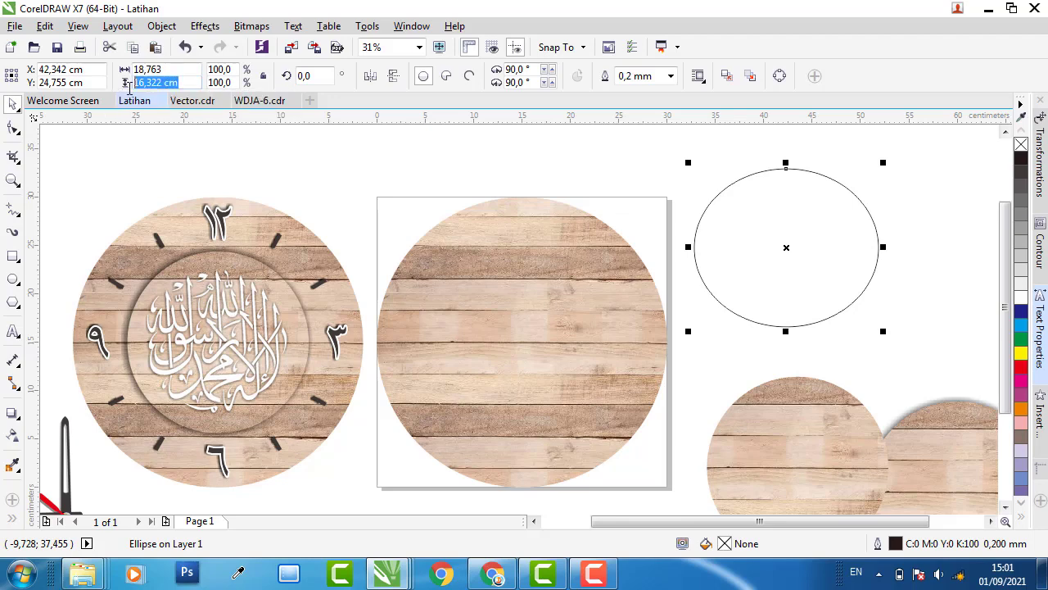
text(18,763)
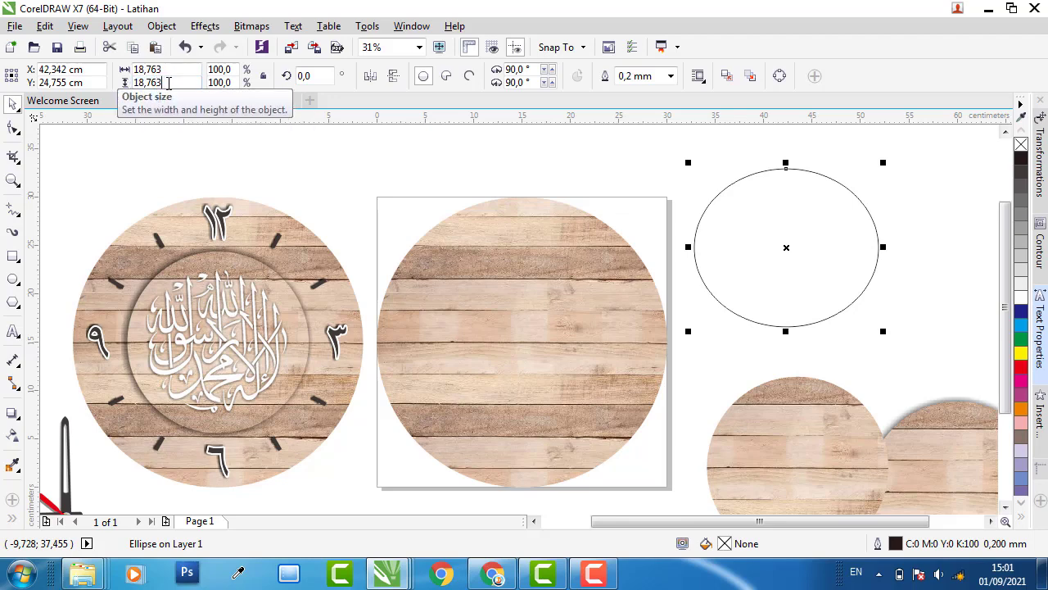
key(Return)
key(p)
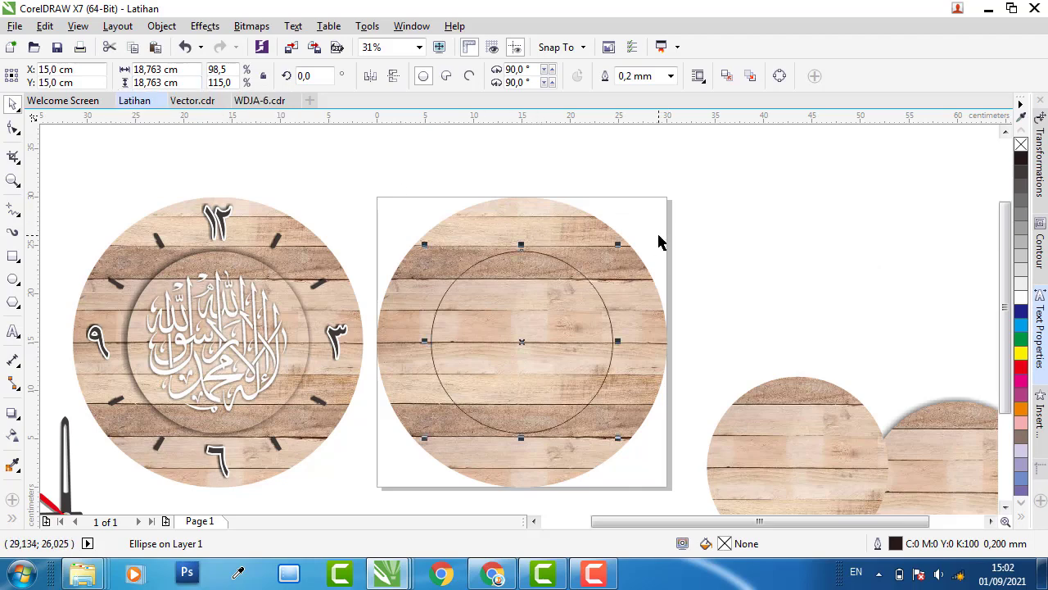
key(Escape)
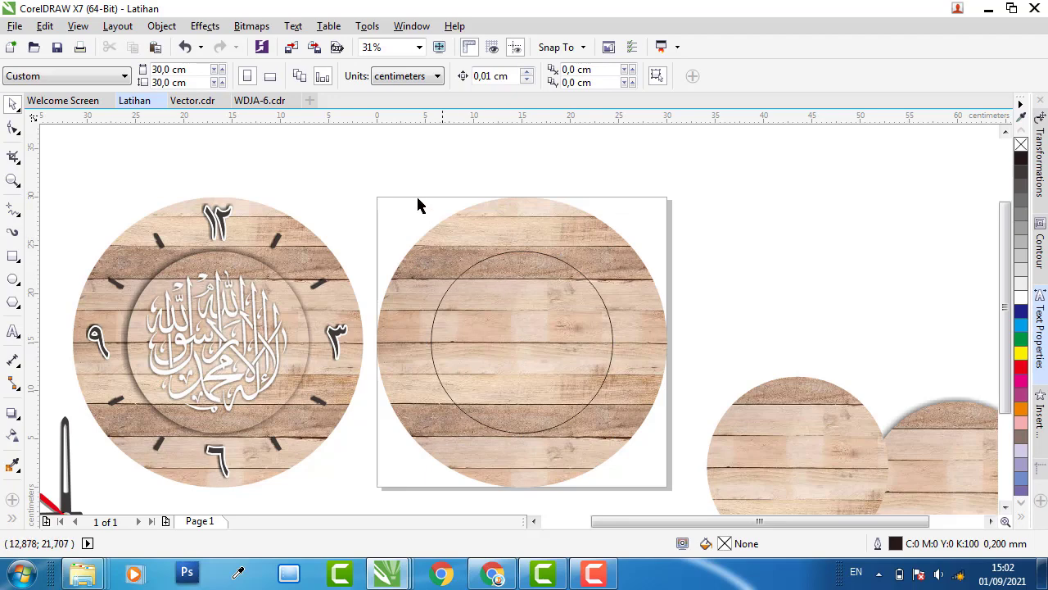
Step: Copy the wood-plank image from Vector.cdr and paste it into Latihan
click(187, 101)
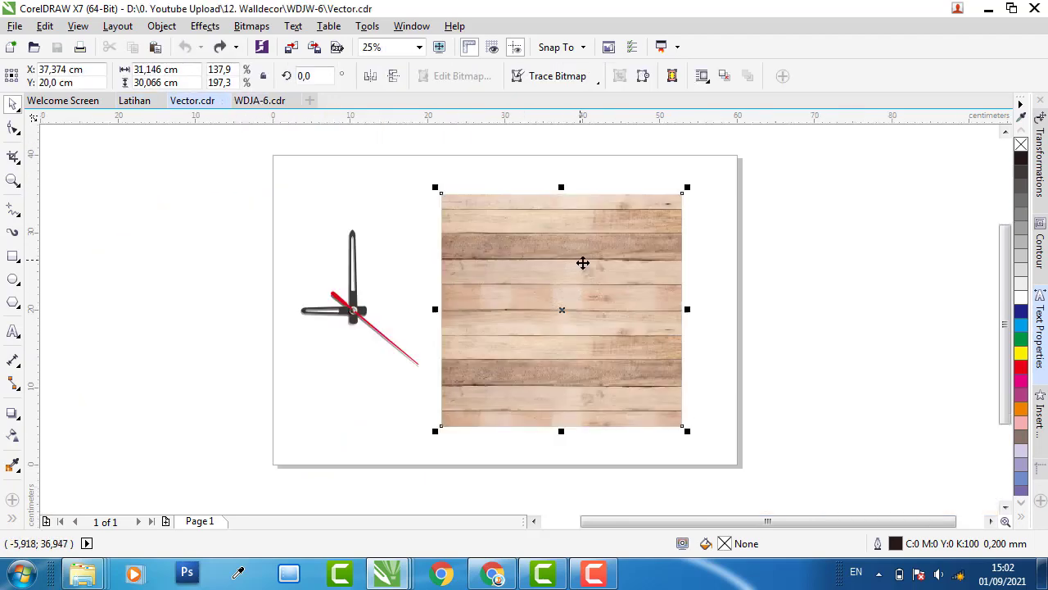
click(602, 261)
right_click(602, 266)
click(340, 232)
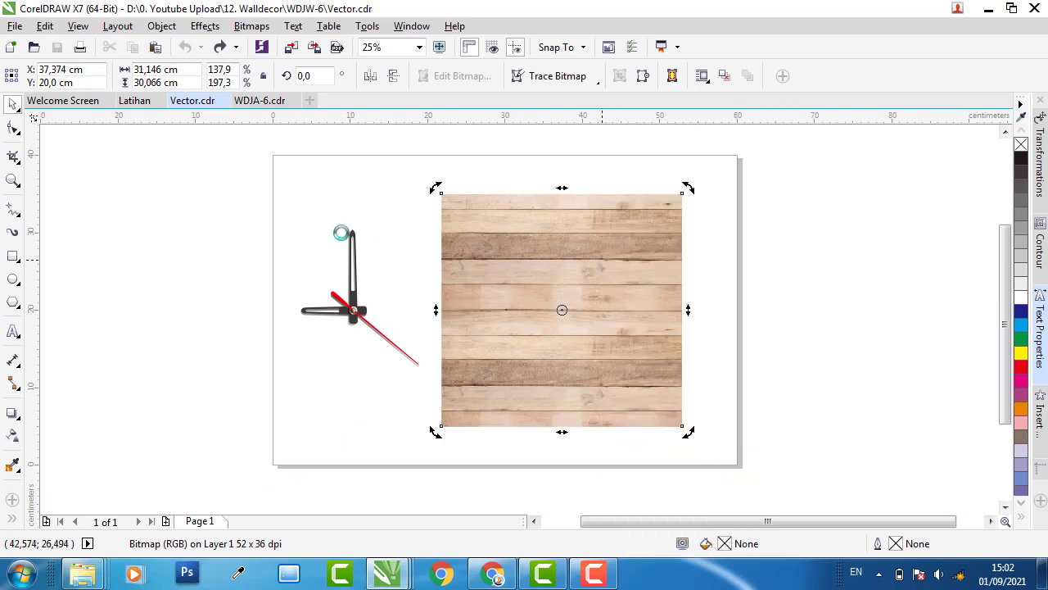
click(133, 101)
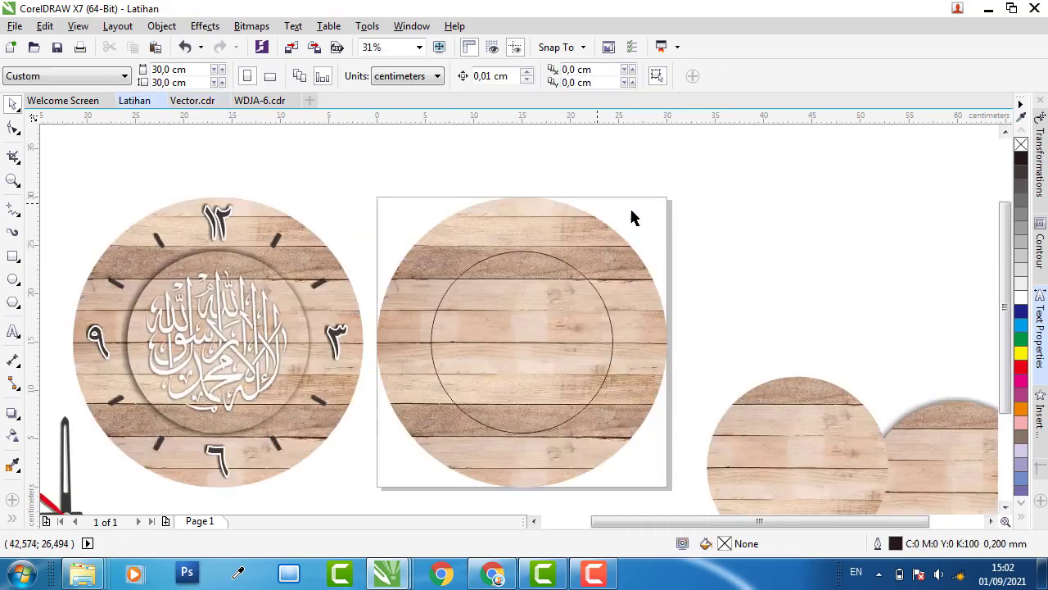
right_click(793, 281)
click(793, 299)
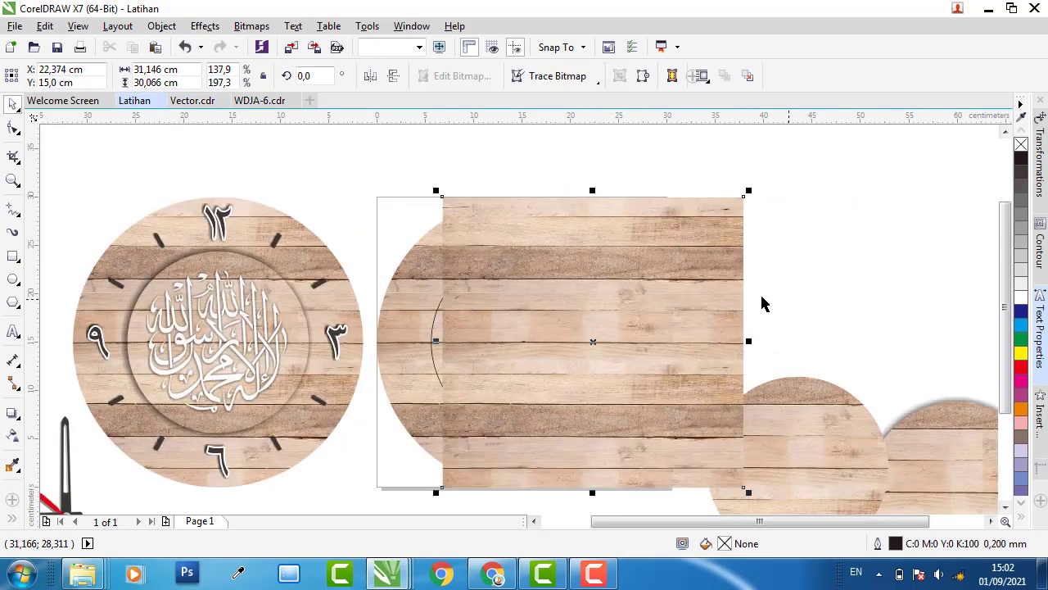
Step: Put the wood image behind the centred circle, centre it, and PowerClip it inside
right_click(497, 312)
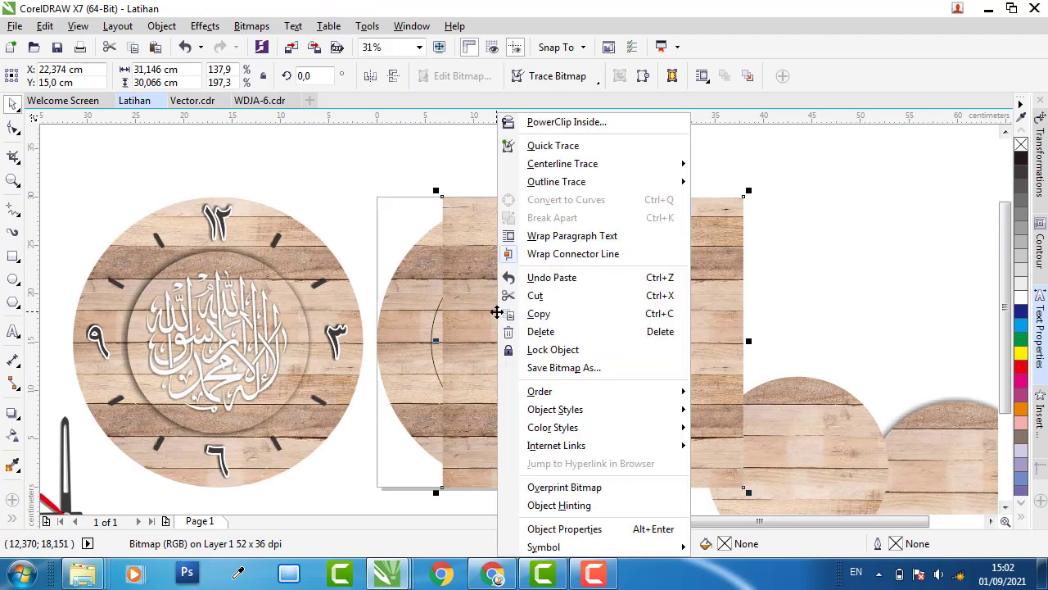
mouse_move(573, 392)
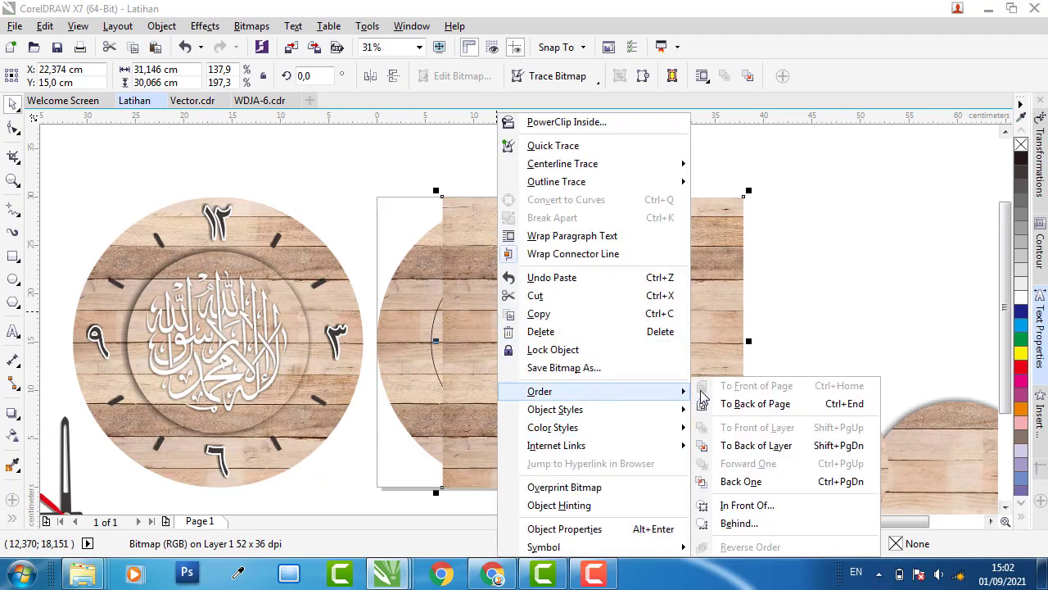
click(739, 522)
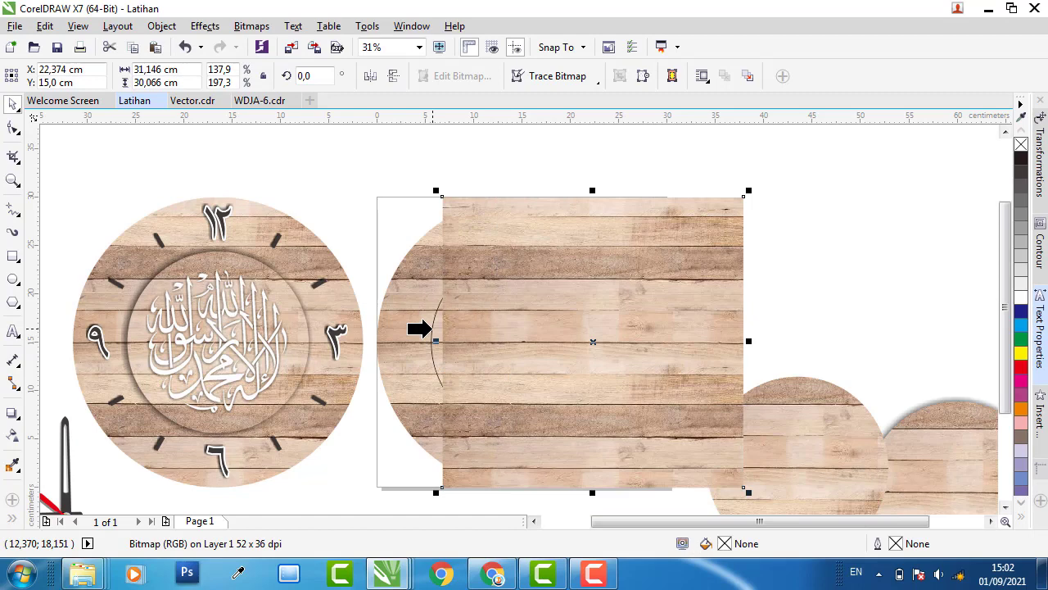
click(431, 328)
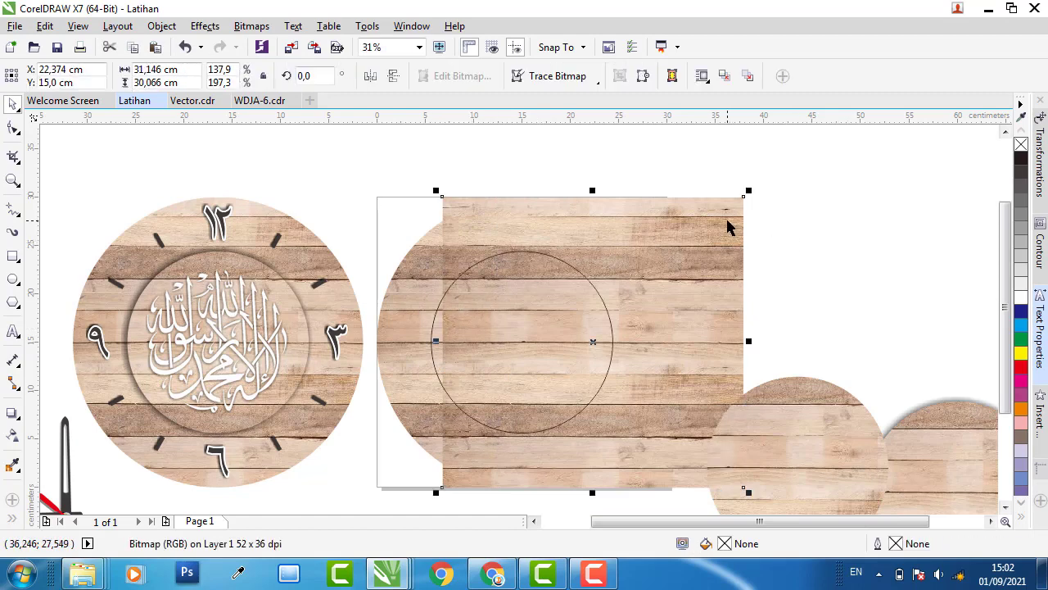
key(p)
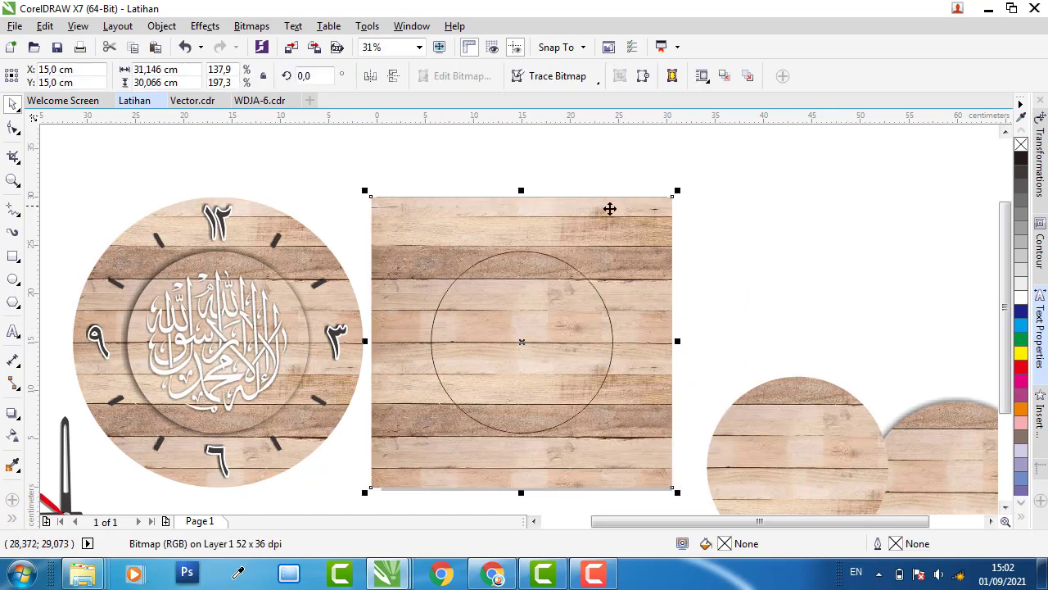
right_click(629, 223)
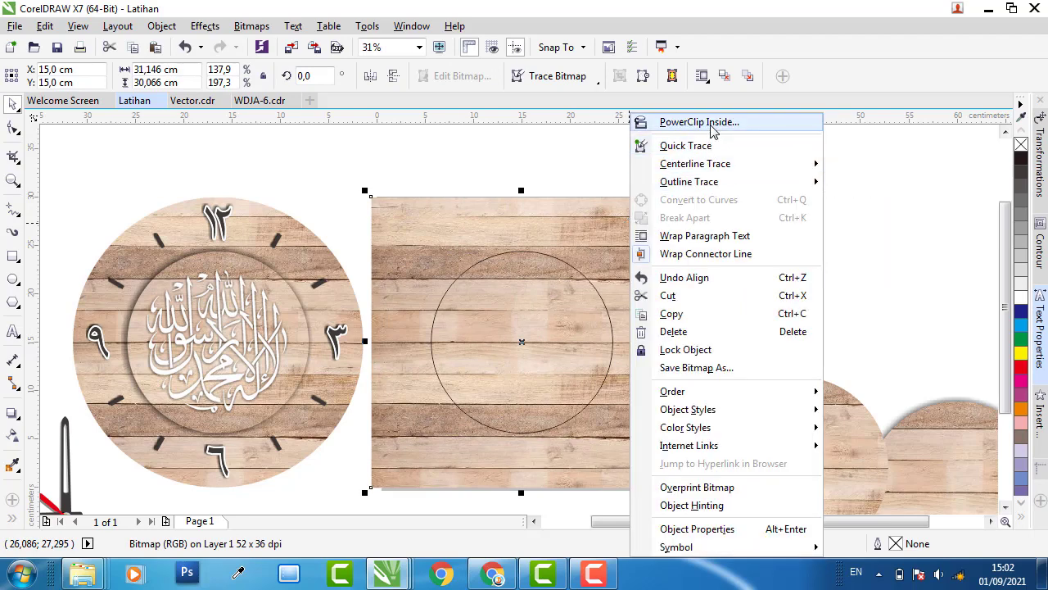
click(674, 122)
click(536, 309)
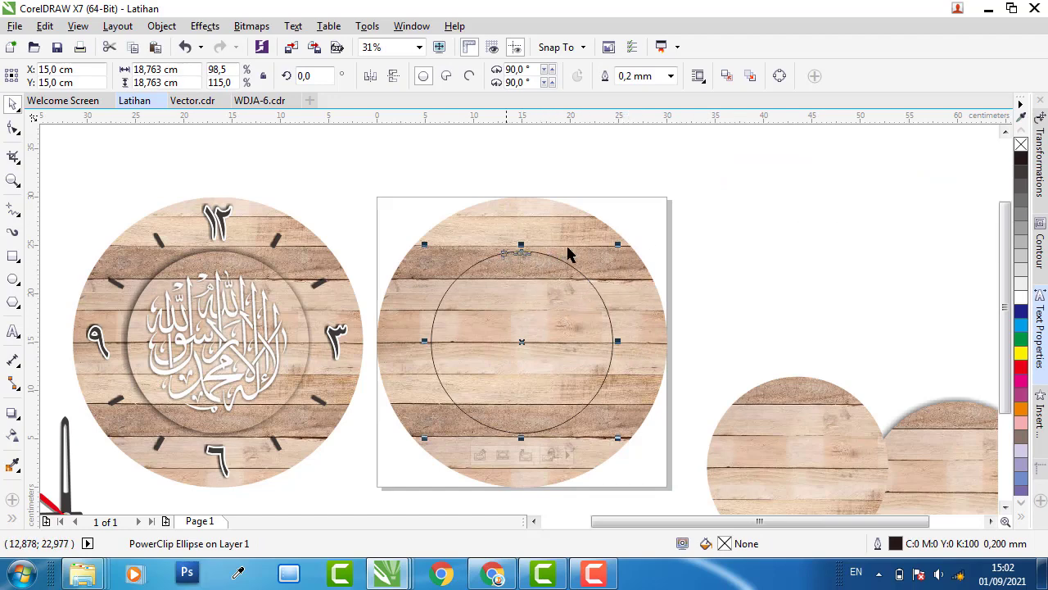
Step: Remove the wood circle's outline and move the spare shadowed circle to the upper right
right_click(1022, 146)
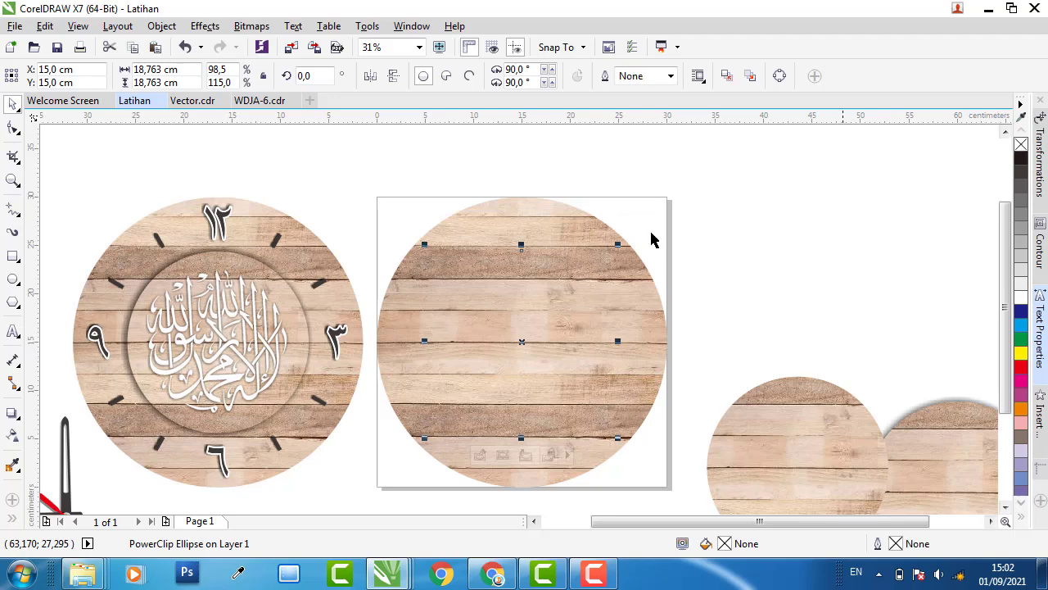
drag(535, 331, 710, 271)
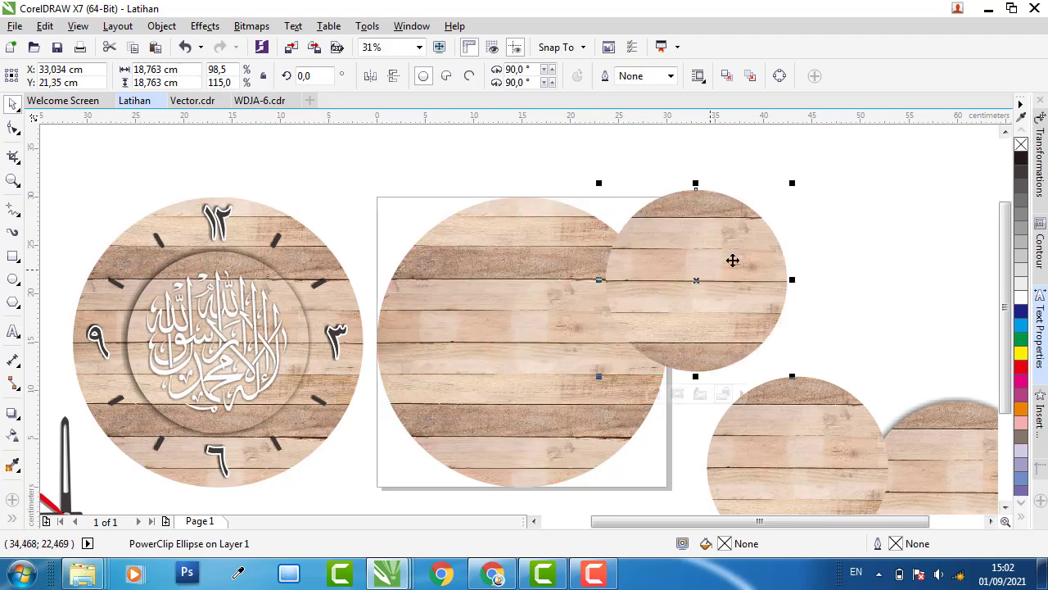
key(ctrl+z)
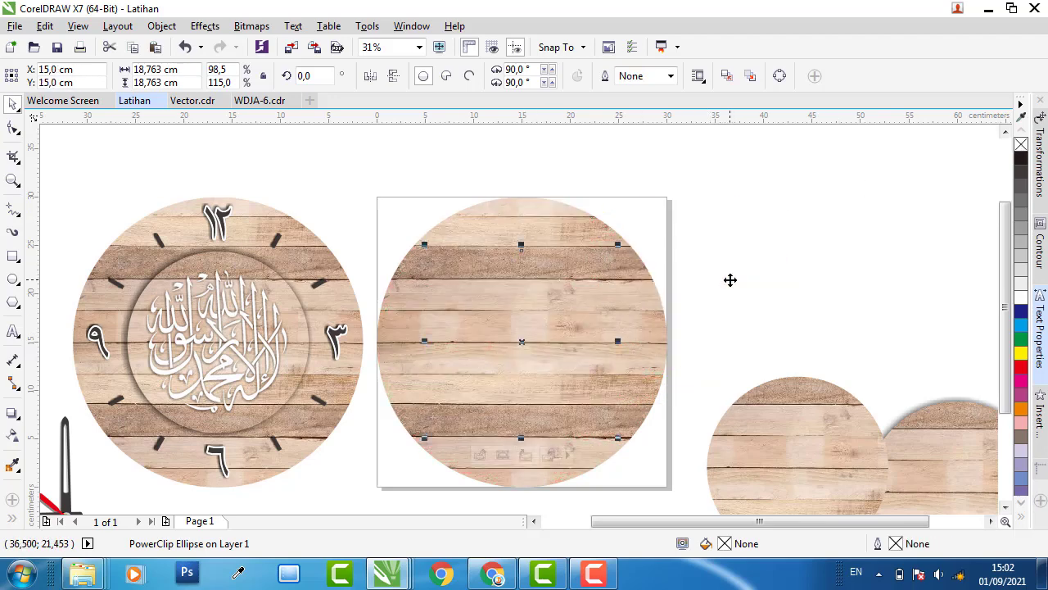
click(778, 255)
click(526, 334)
drag(960, 452, 880, 252)
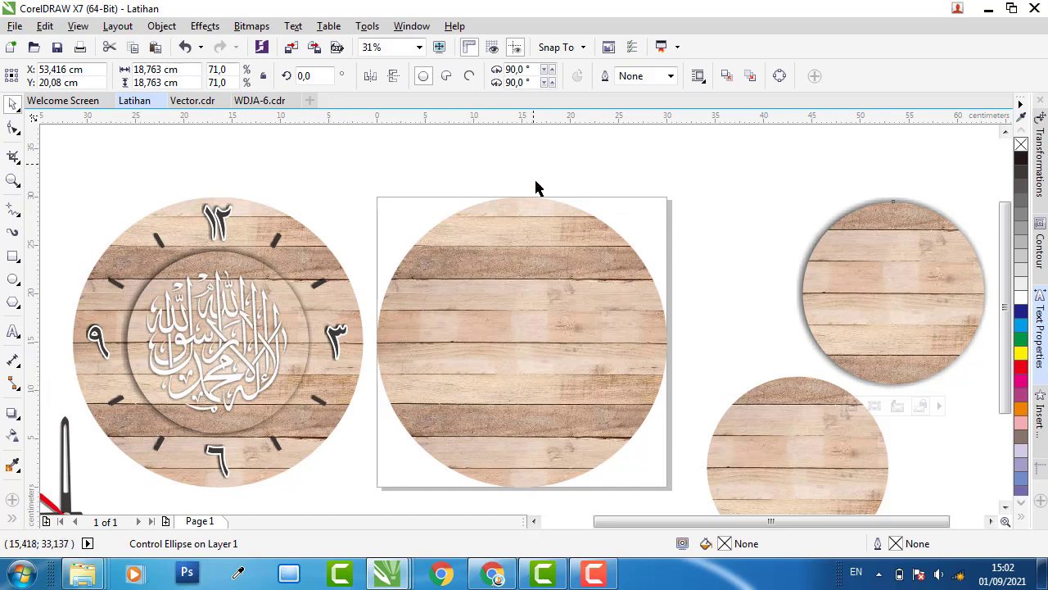
click(519, 308)
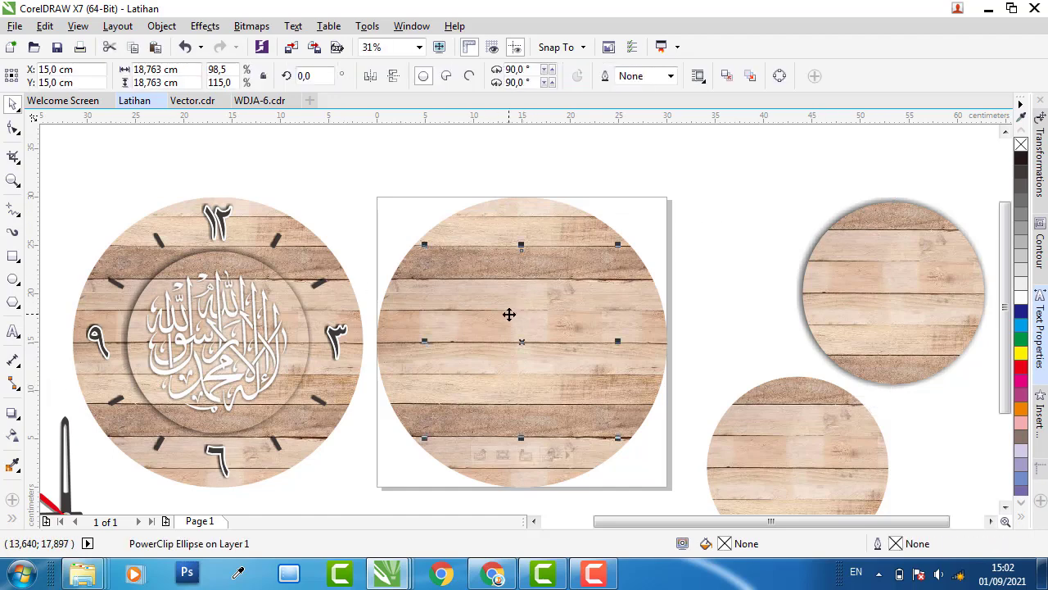
Step: Add a Small Glow drop shadow to the centred inner wood circle
click(15, 421)
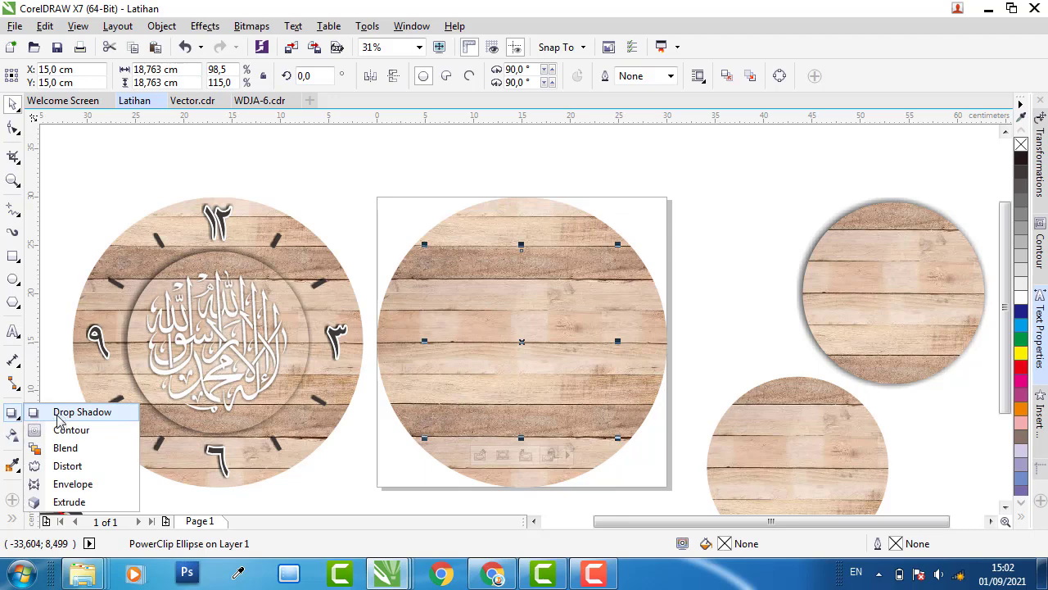
click(82, 412)
mouse_move(521, 250)
mouse_down()
mouse_move(517, 342)
mouse_move(528, 364)
mouse_up()
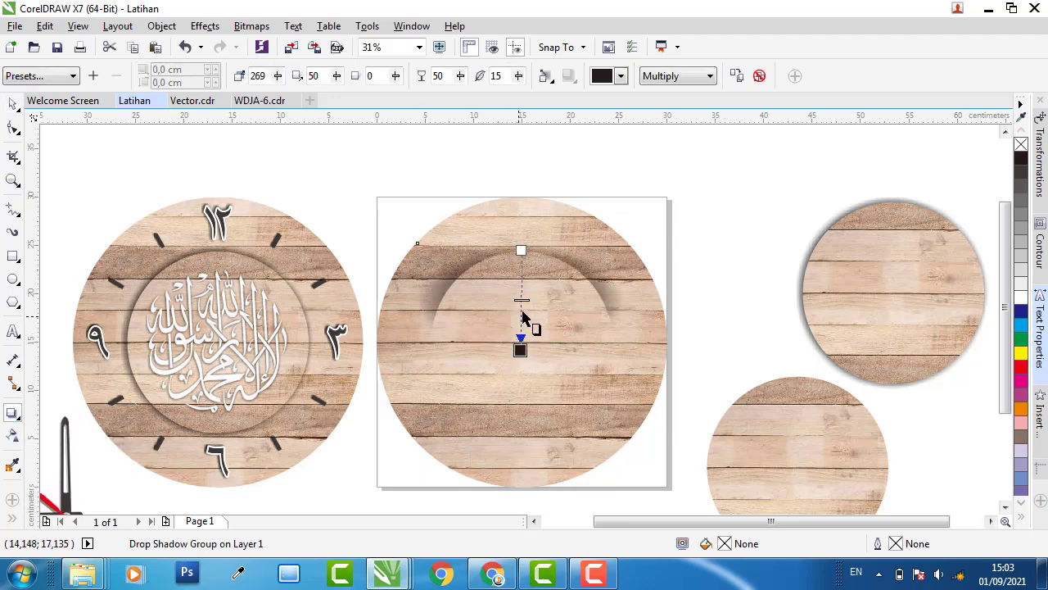
mouse_move(63, 101)
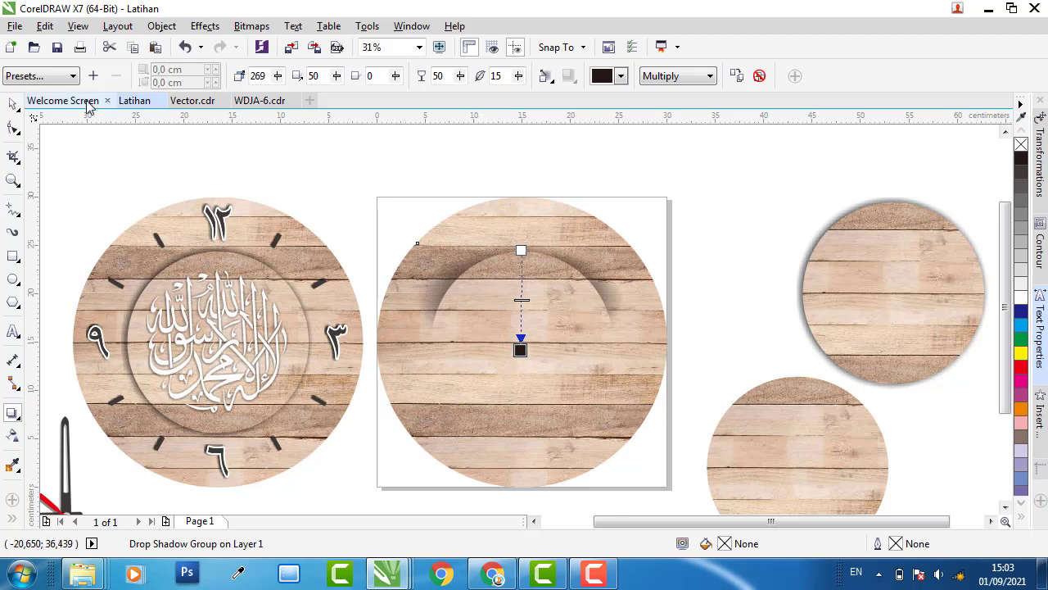
click(72, 76)
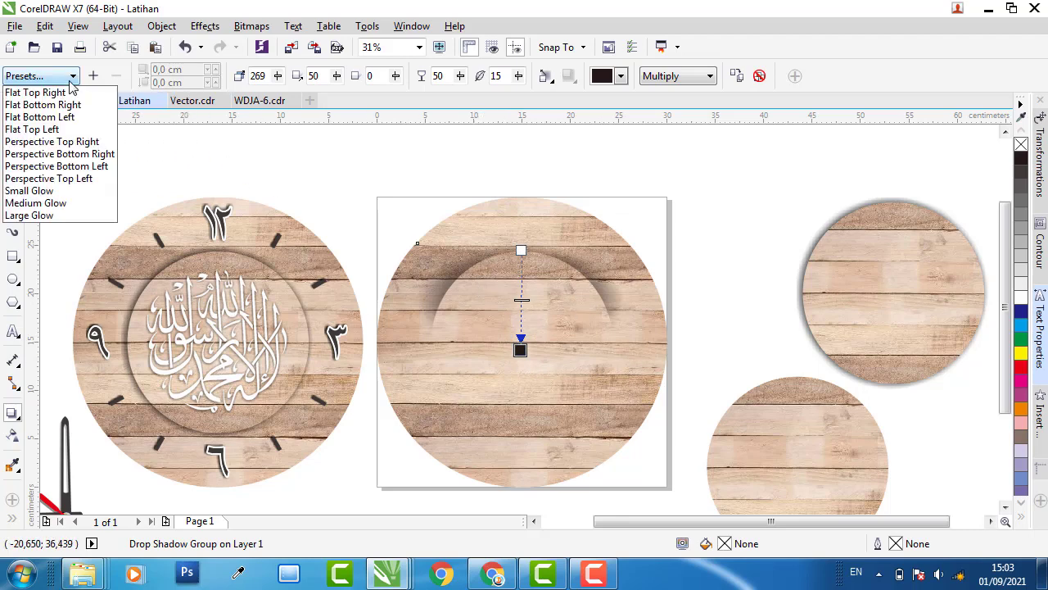
click(56, 191)
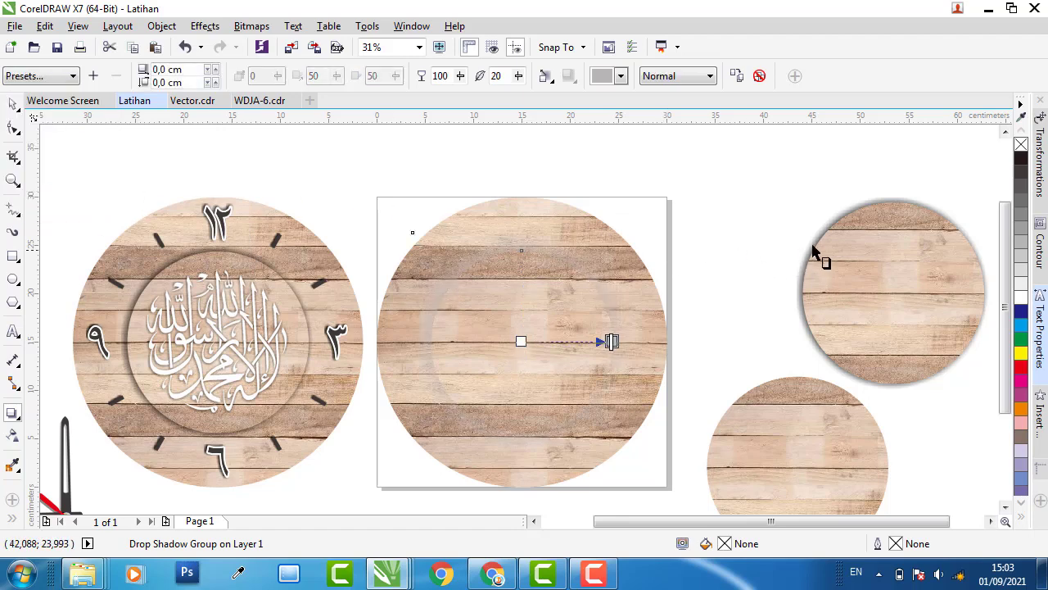
click(868, 220)
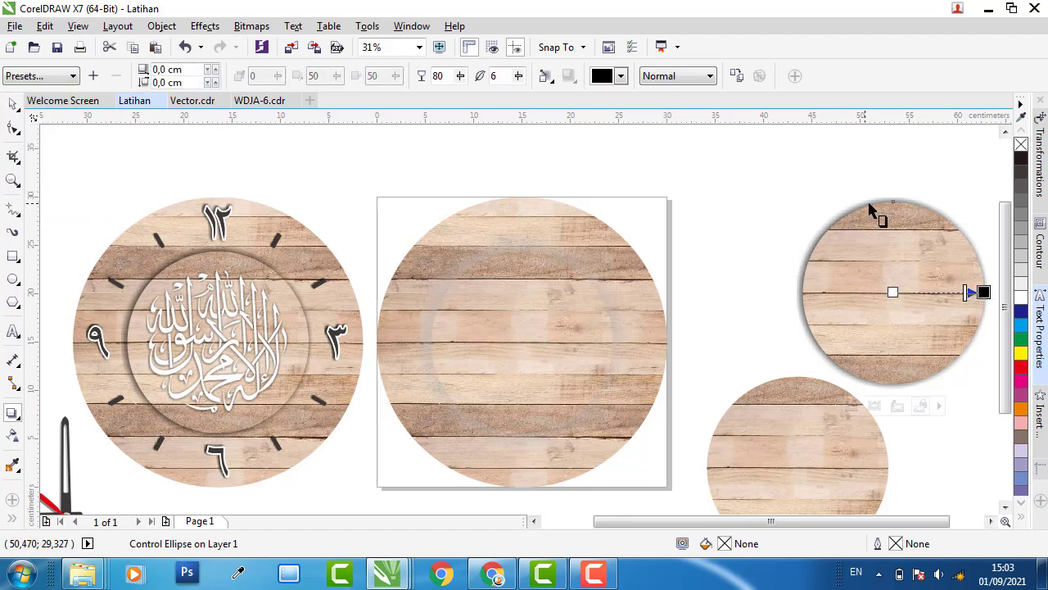
click(622, 77)
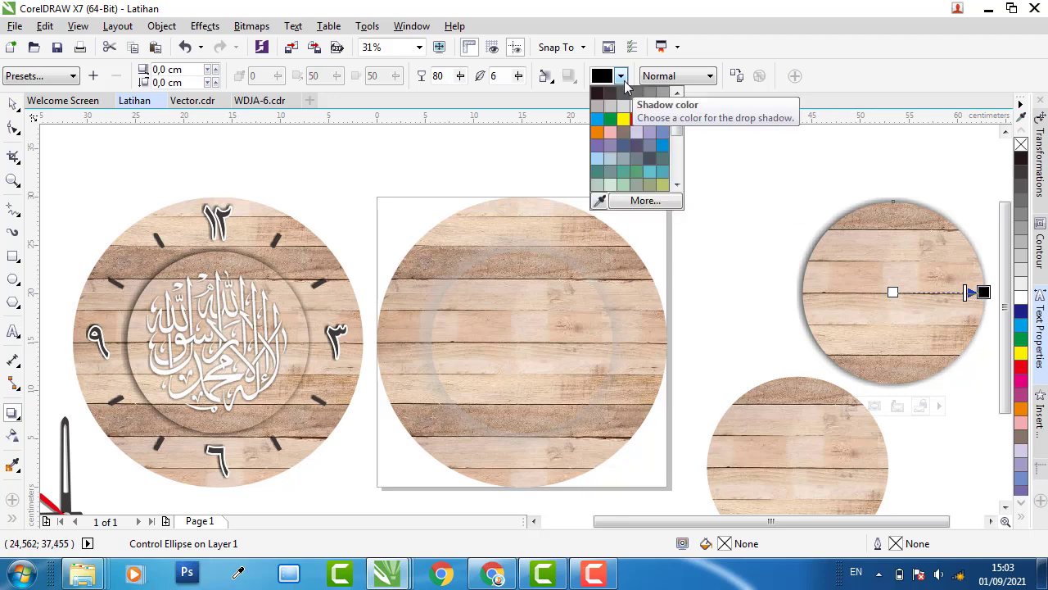
click(622, 75)
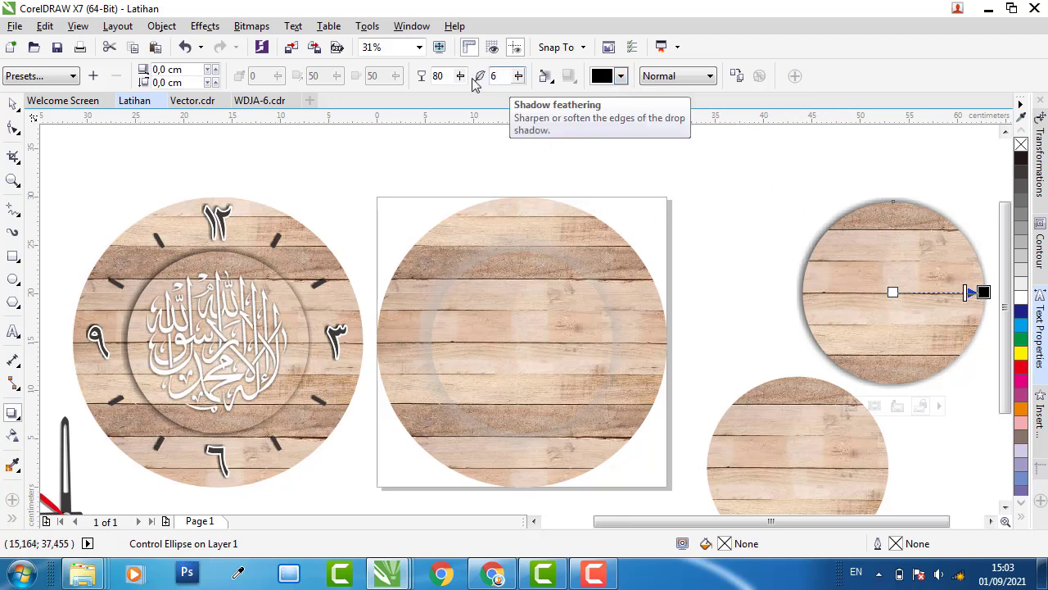
Step: Set the inner circle's shadow to near-black with feathering 6 and opacity 80
click(521, 329)
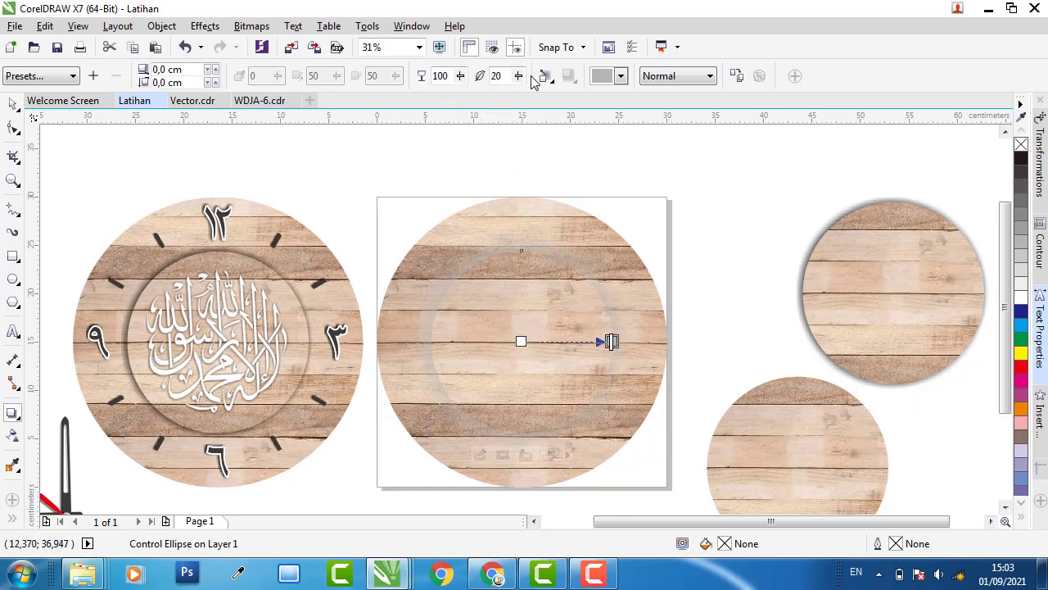
click(620, 75)
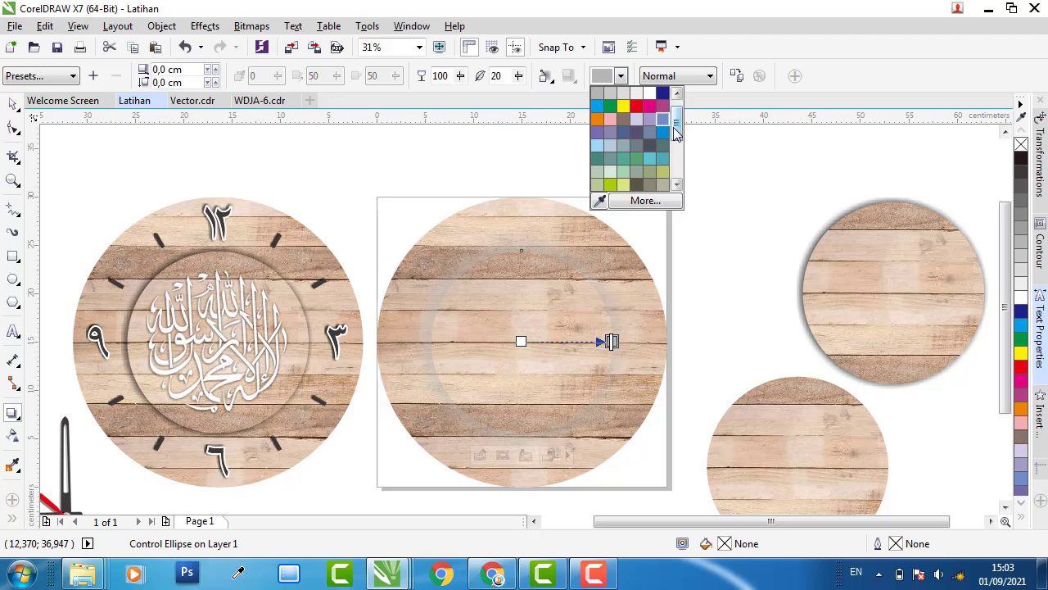
click(611, 93)
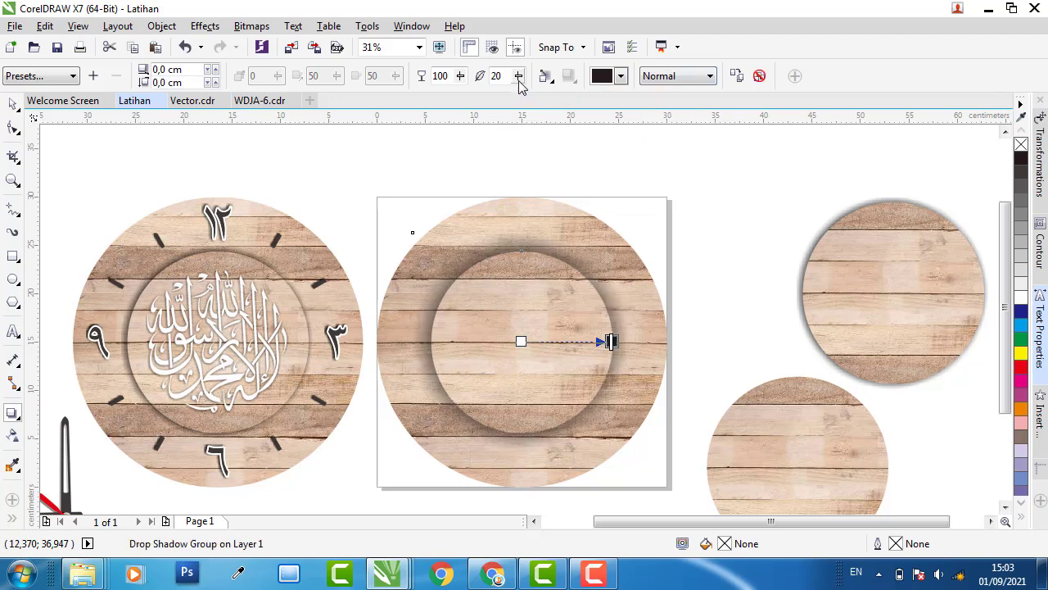
click(942, 248)
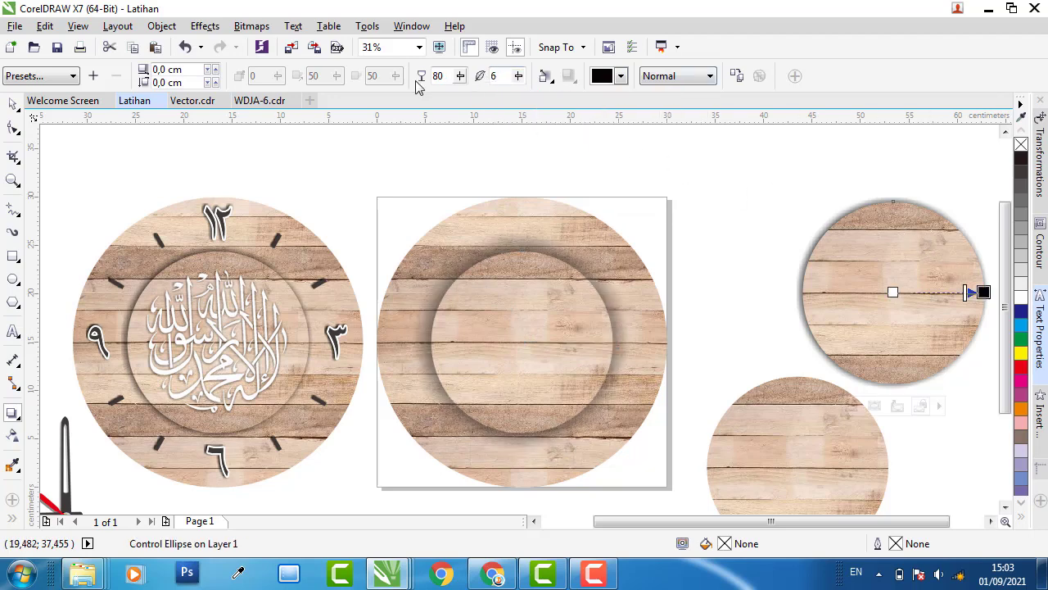
click(543, 269)
double_click(496, 76)
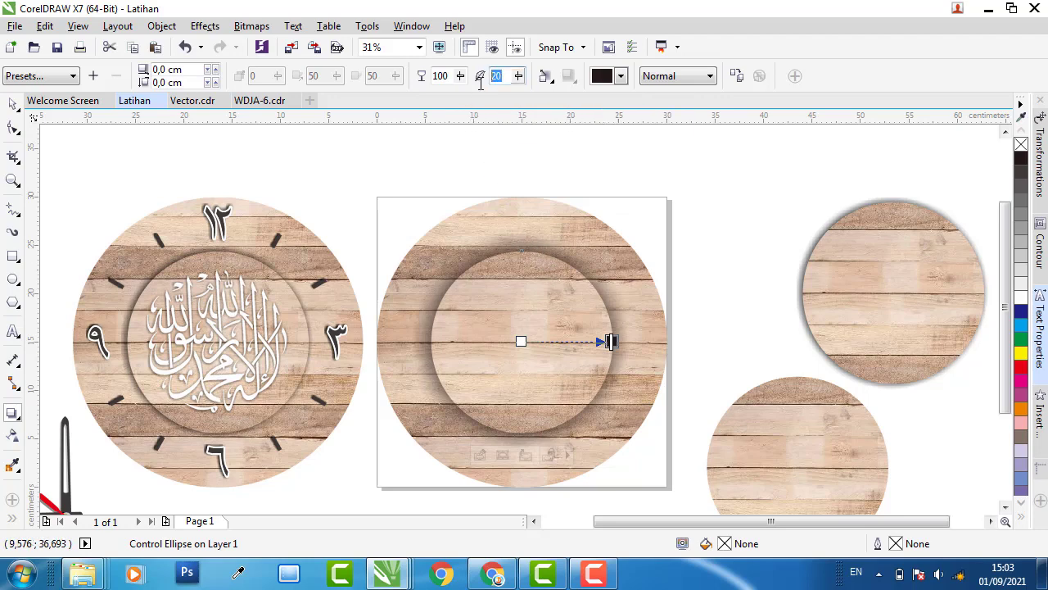
text(6)
key(Return)
double_click(441, 75)
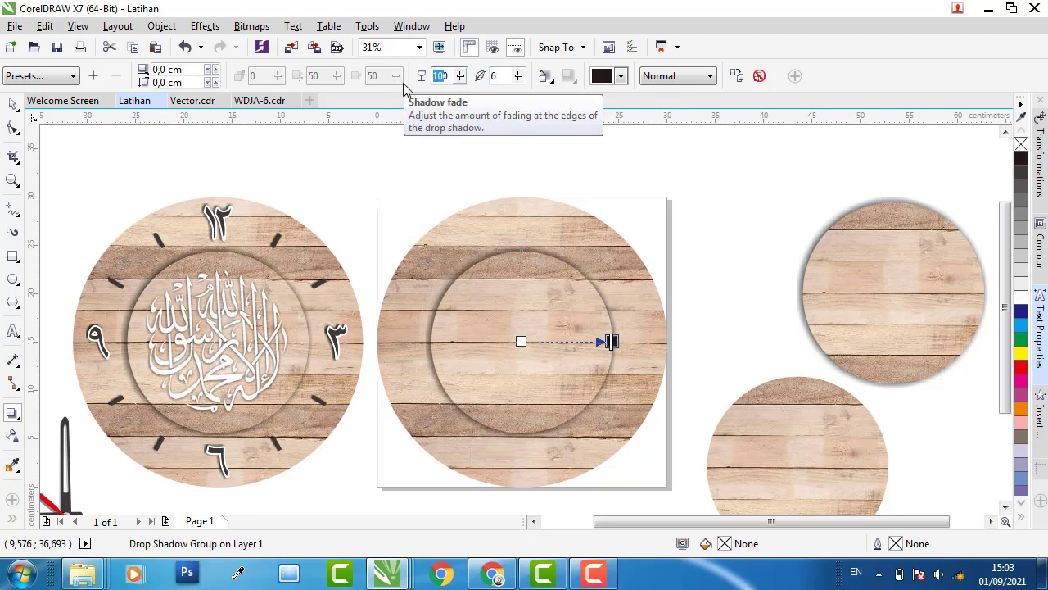
text(80)
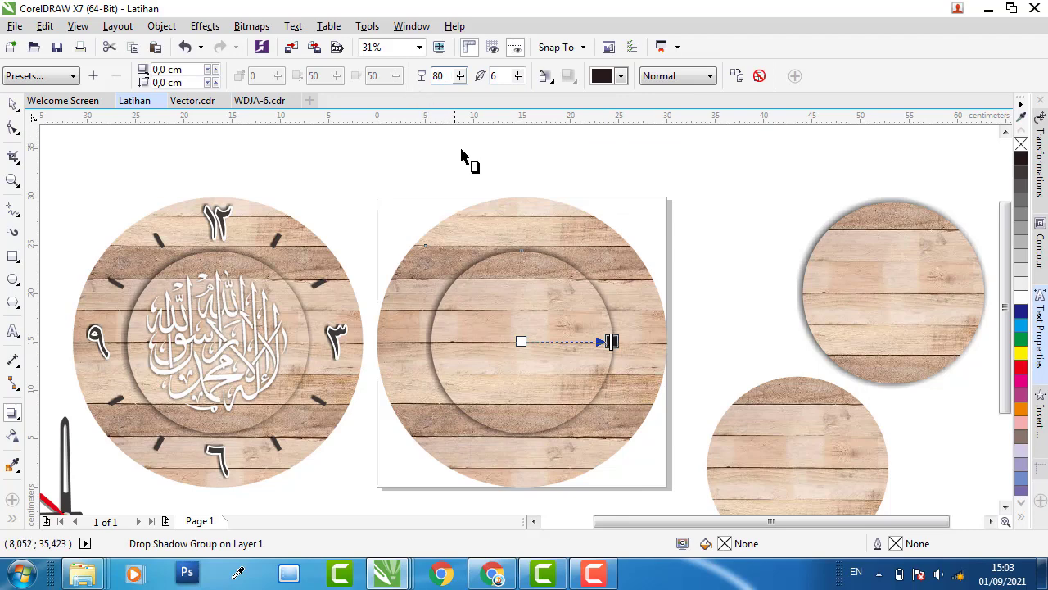
key(Return)
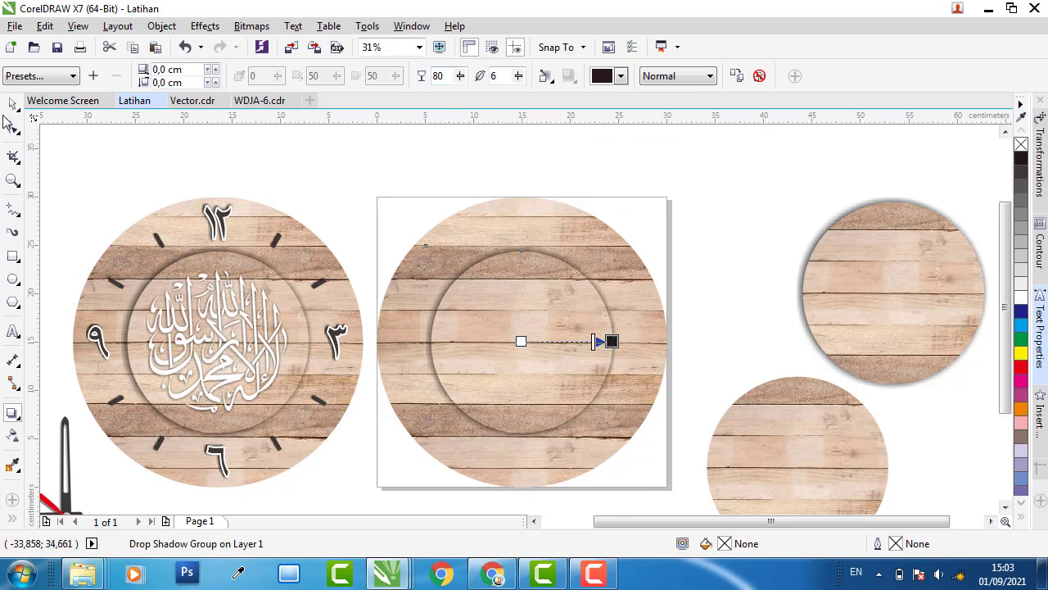
Step: Delete the two spare wood circles beside the page
click(12, 104)
click(858, 243)
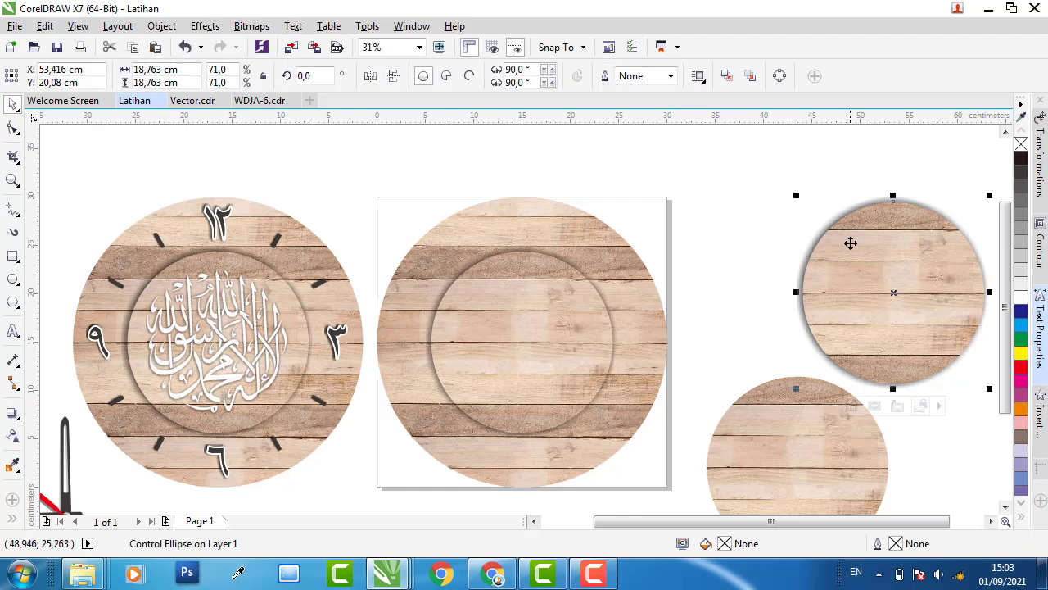
key(Delete)
click(795, 423)
key(Delete)
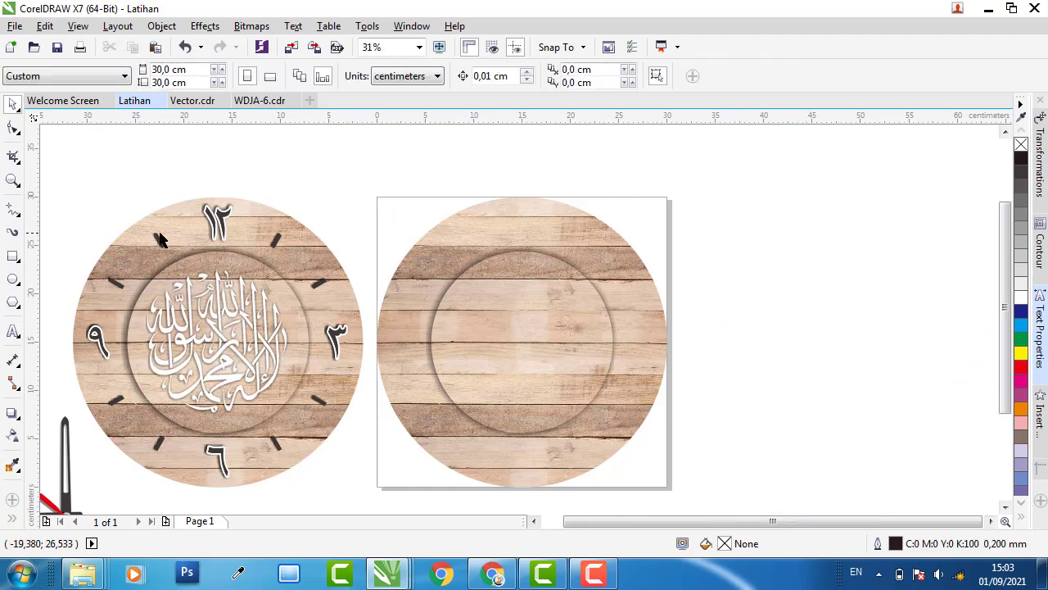
scroll(162, 249, up, 2)
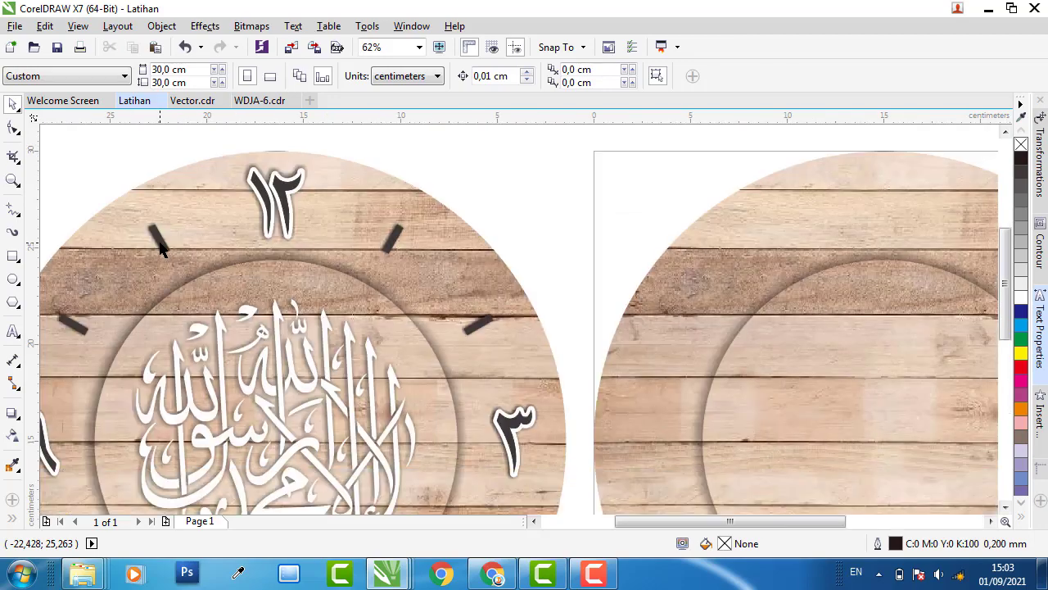
scroll(160, 241, up, 1)
scroll(154, 236, up, 2)
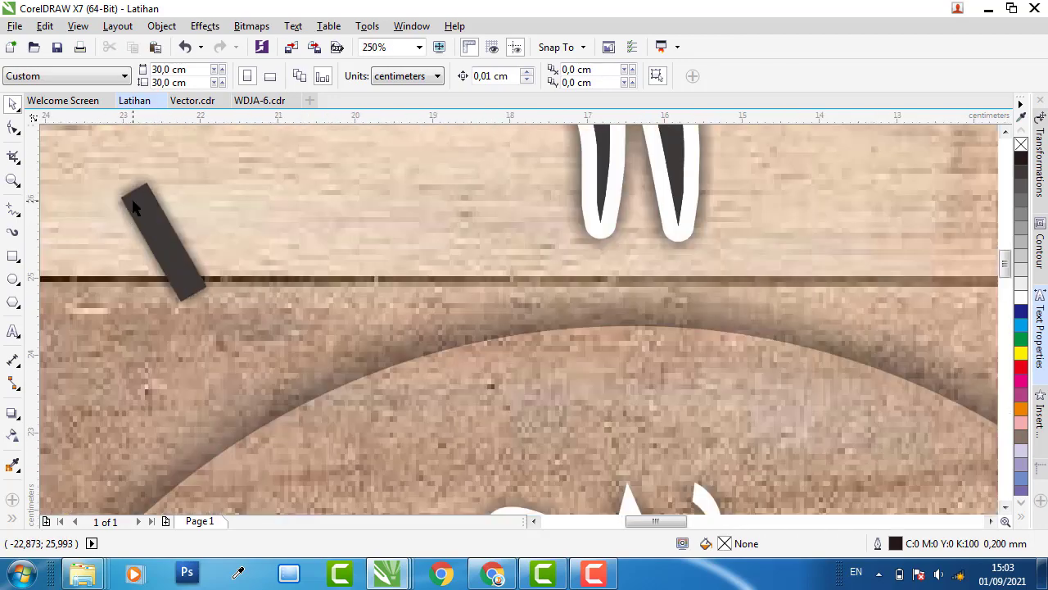
Step: Draw a tall thin rectangle beside the dark tick mark on the left clock
click(135, 208)
scroll(135, 205, up, 2)
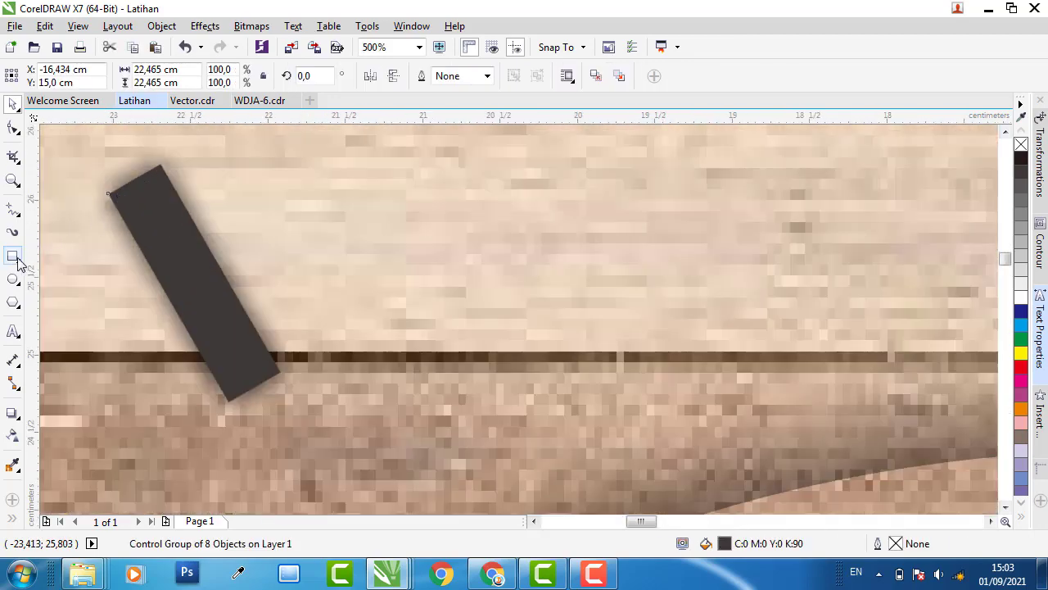
click(15, 257)
drag(325, 152, 387, 402)
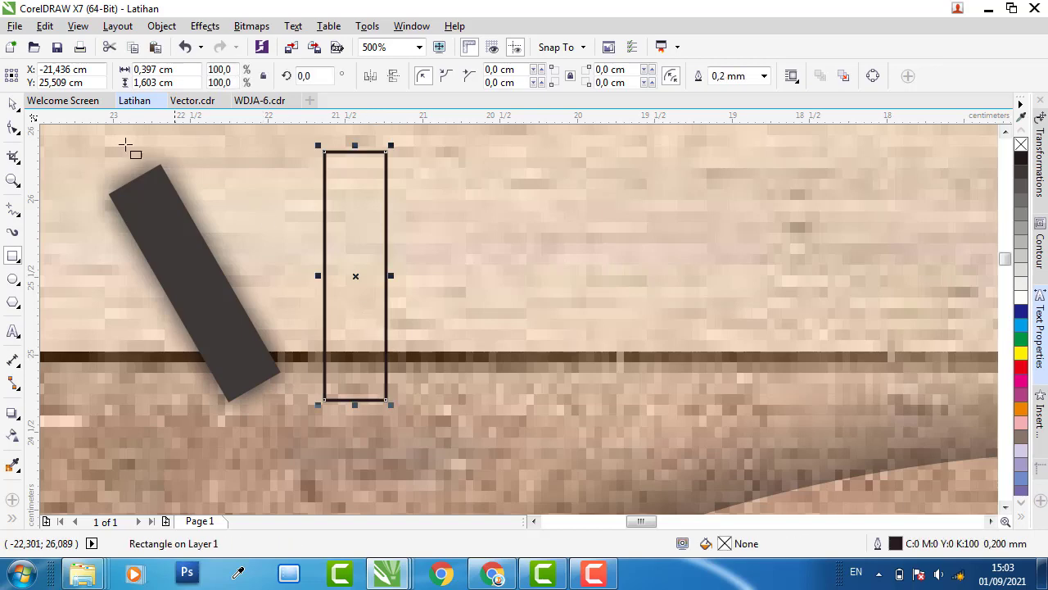
click(12, 105)
drag(344, 193, 189, 203)
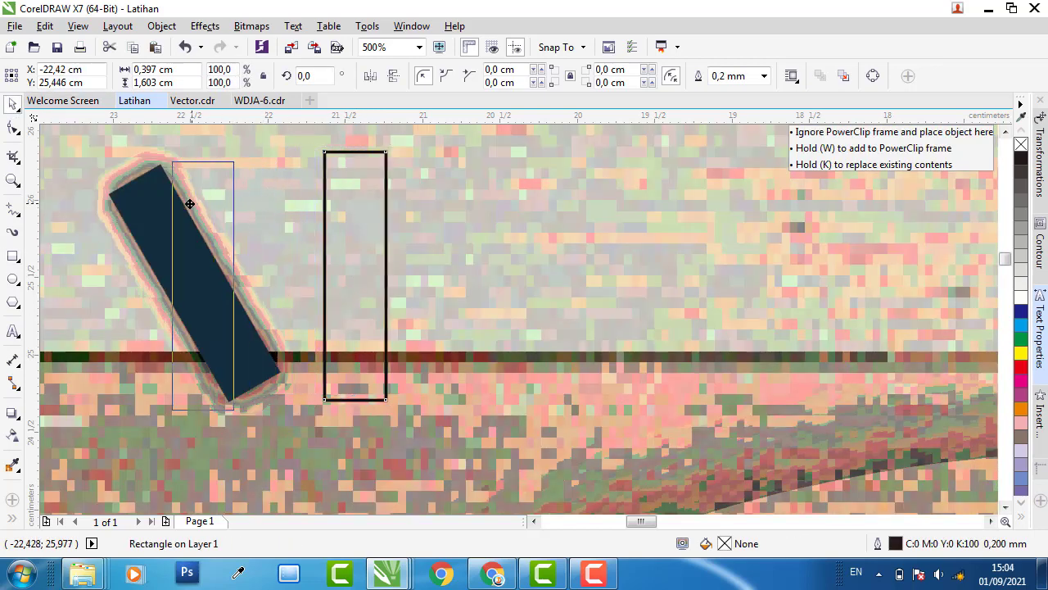
drag(189, 204, 363, 192)
Step: Undo a trial 28° tilt and shorten the rectangle to 96%, about 0.397 × 1.54 cm
click(348, 253)
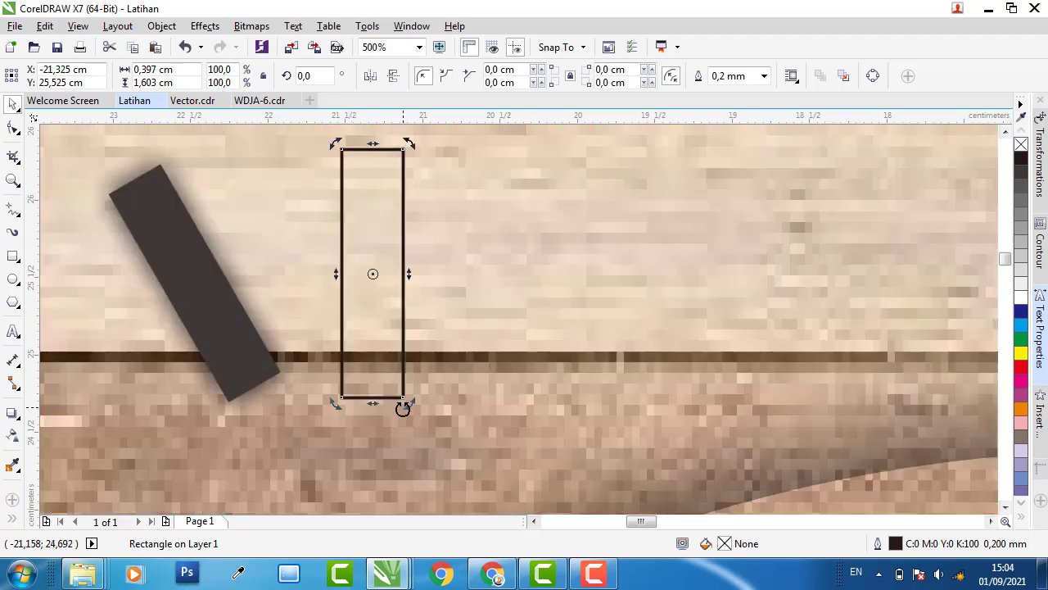
drag(412, 406, 463, 370)
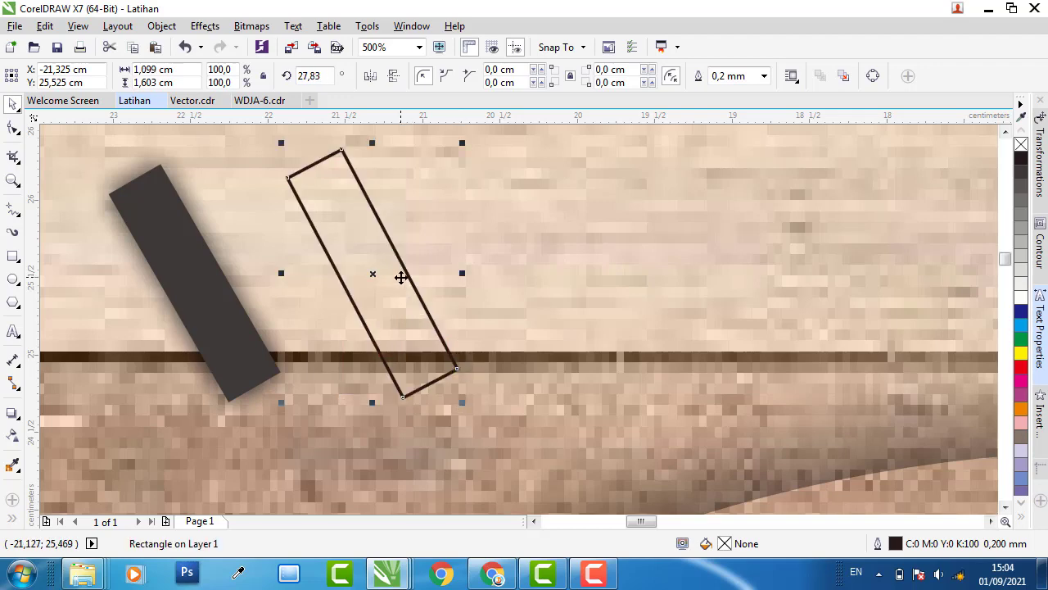
mouse_move(403, 276)
mouse_down()
mouse_move(294, 248)
mouse_move(290, 258)
mouse_up()
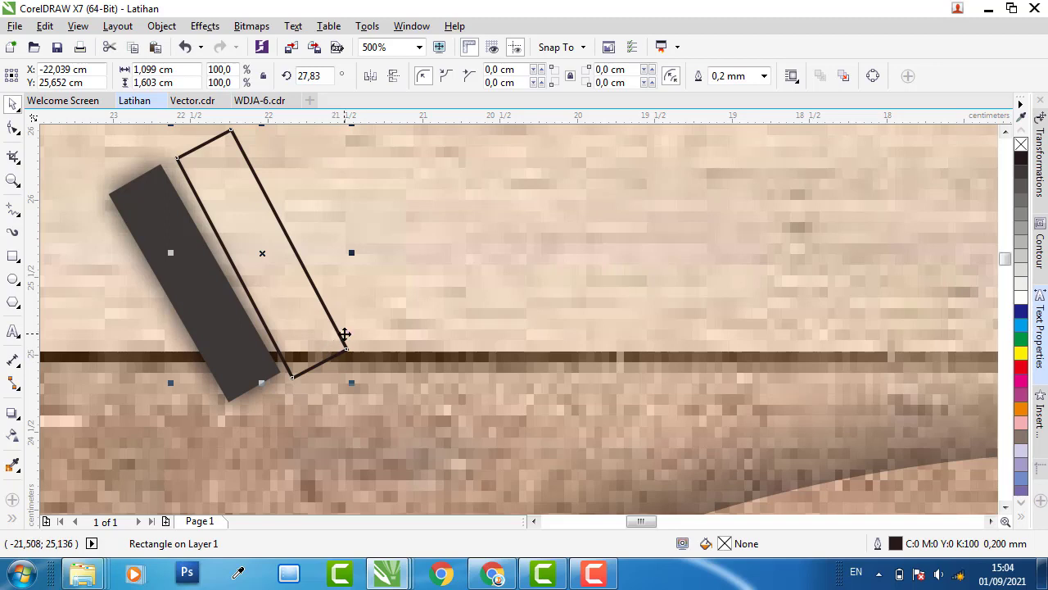
key(ctrl+z)
key(ctrl+z)
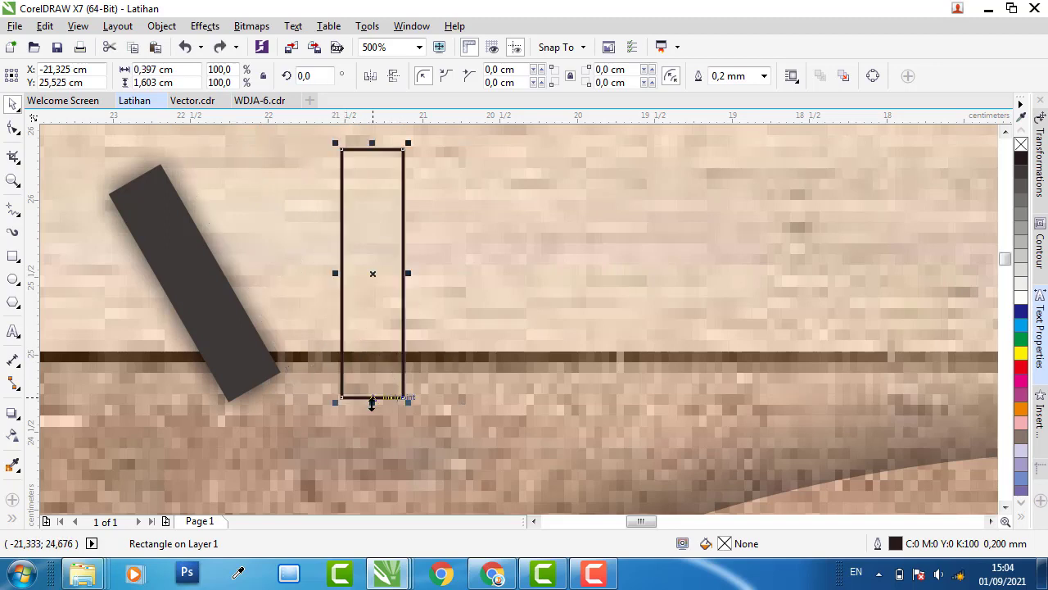
drag(372, 401, 386, 387)
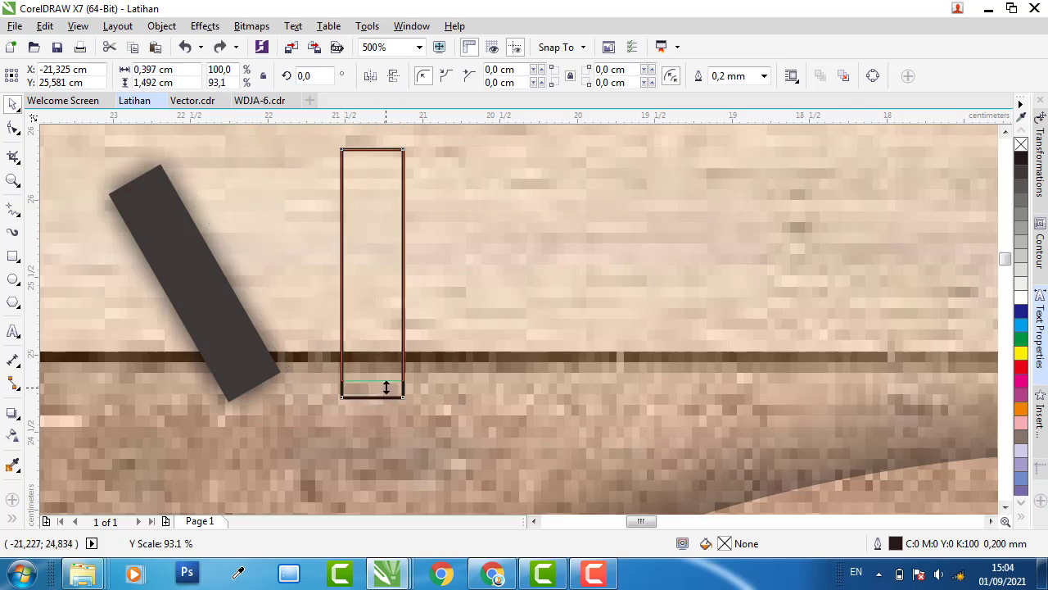
drag(394, 390, 399, 396)
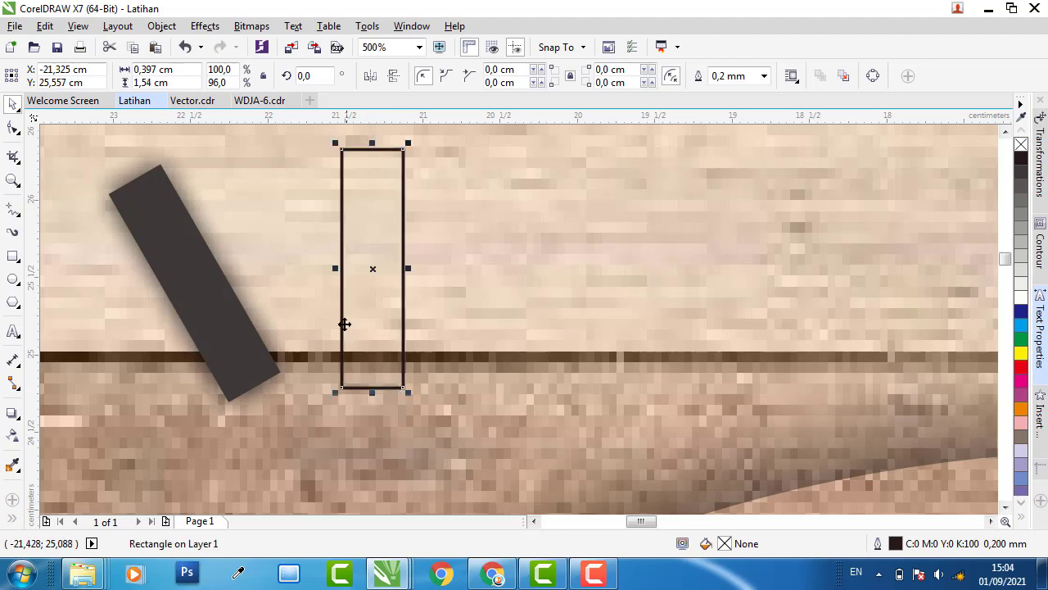
Step: Sample the tick mark's 90% Black and apply it to the new rectangle
click(8, 466)
click(211, 318)
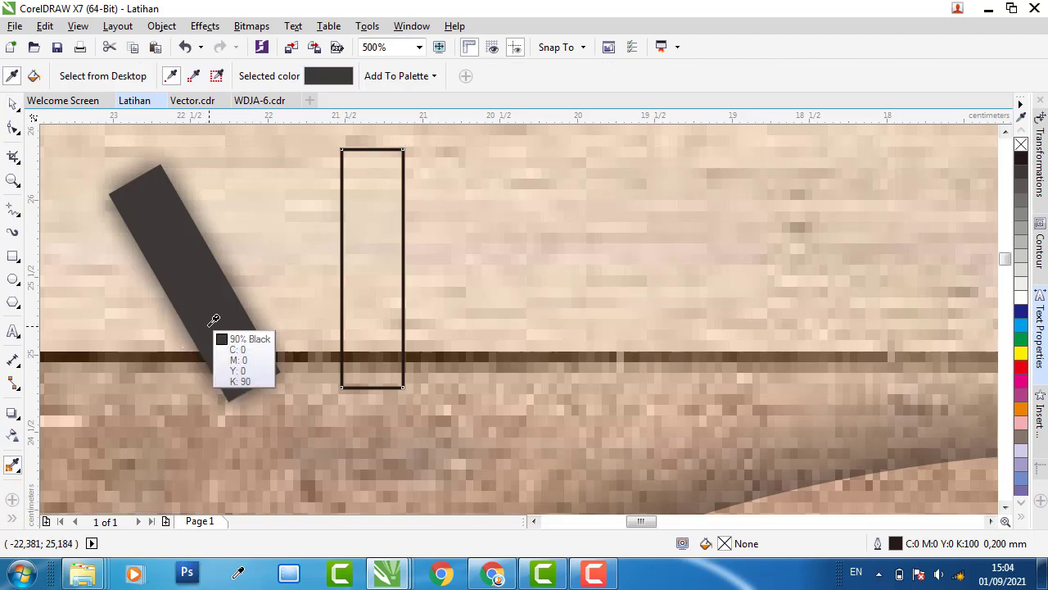
click(361, 247)
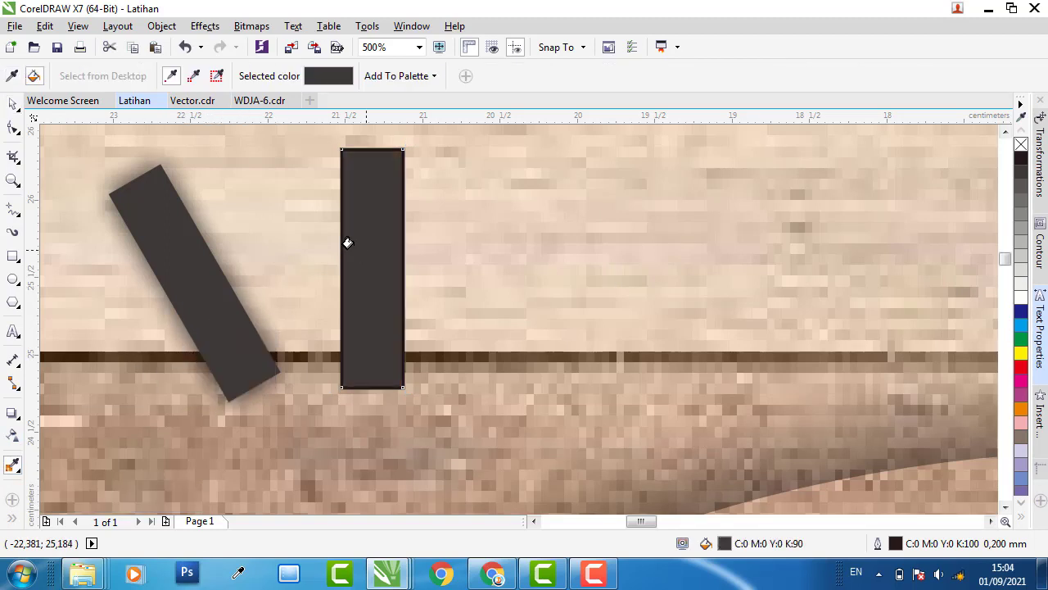
click(12, 104)
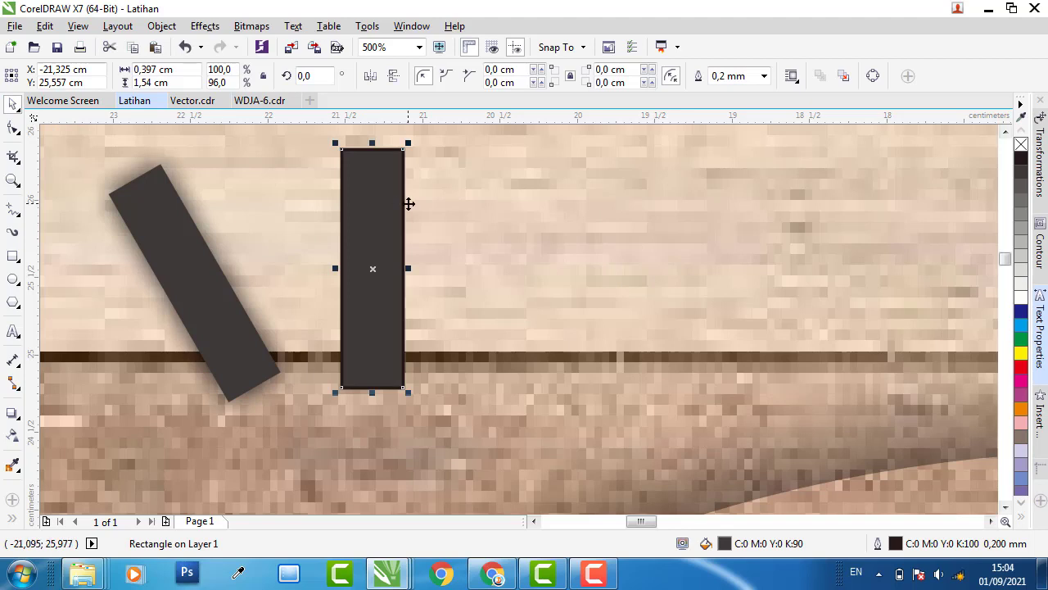
Step: Remove the rectangle's outline and confirm a CMYK K 90 fill in Edit Fill
right_click(1022, 146)
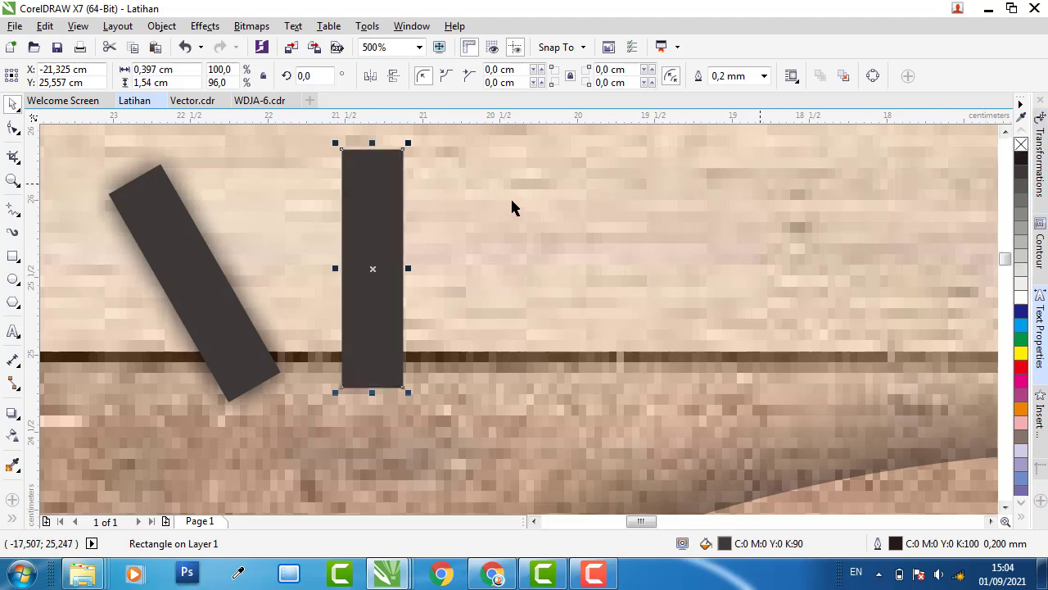
double_click(723, 531)
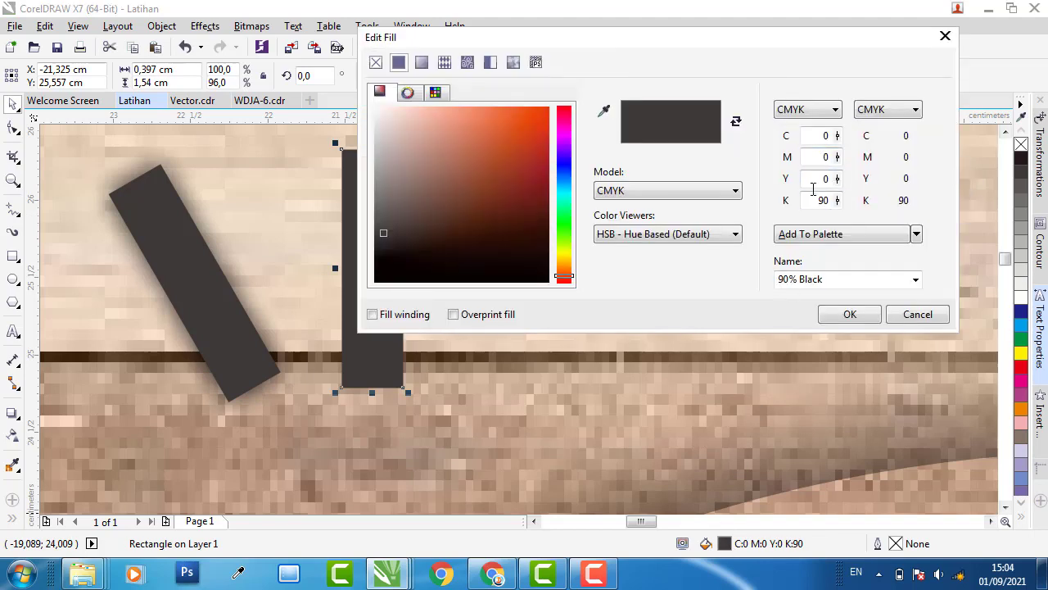
double_click(820, 202)
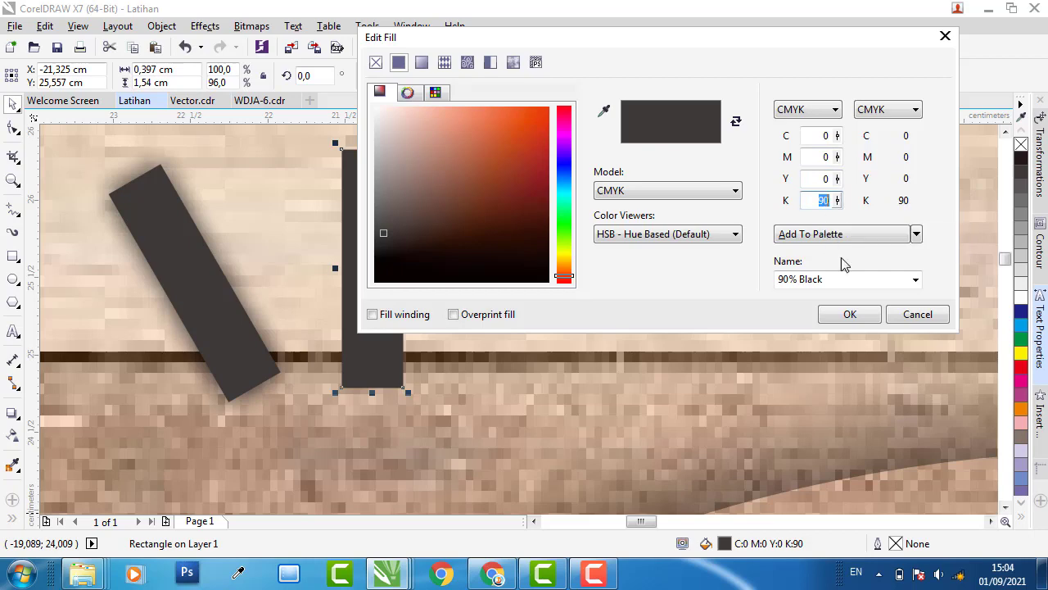
click(850, 316)
scroll(357, 329, down, 2)
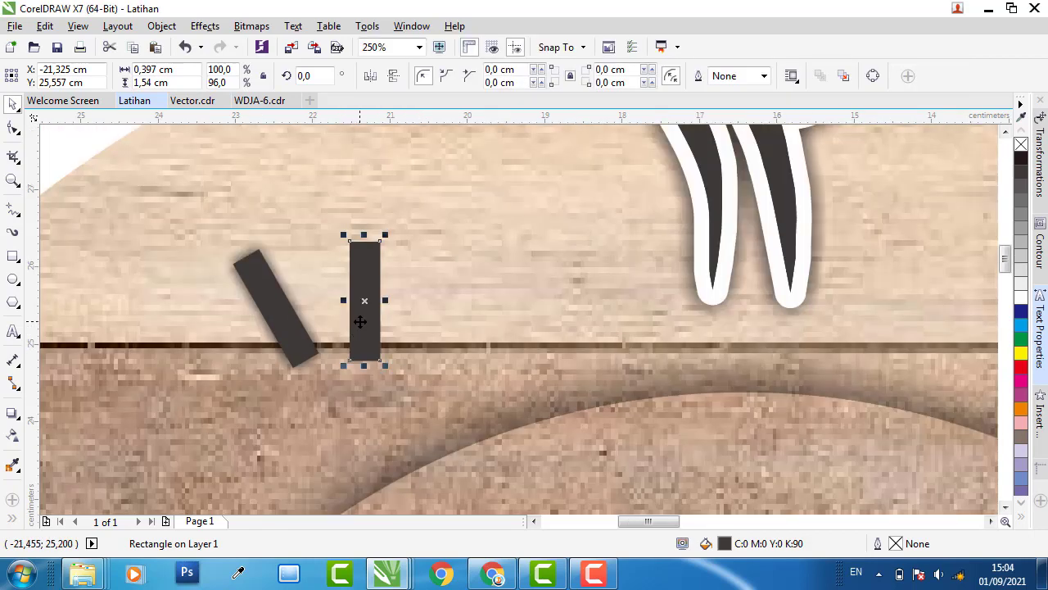
scroll(361, 322, down, 3)
scroll(361, 319, down, 2)
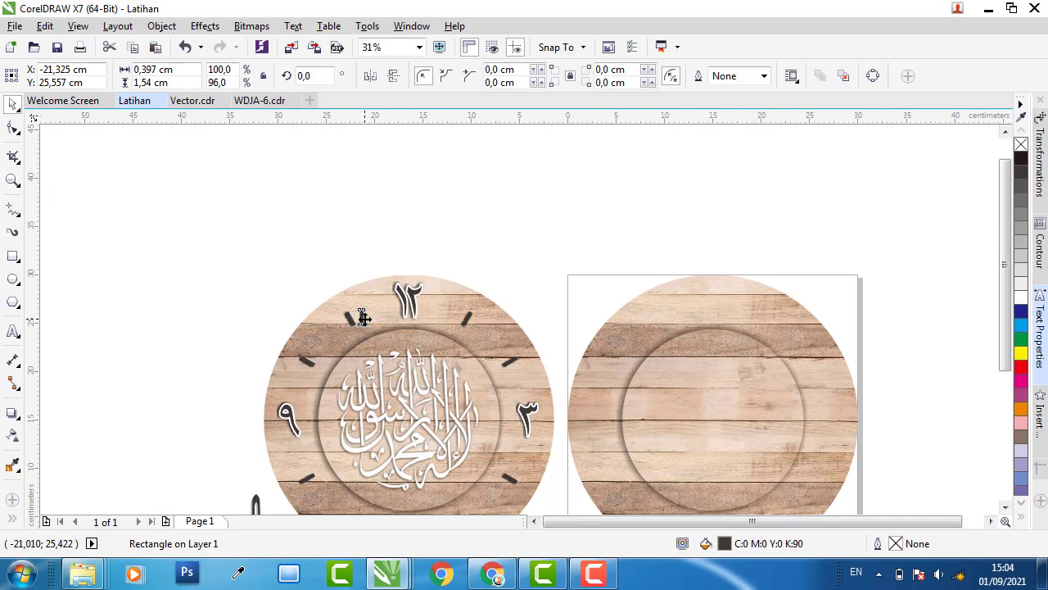
Step: Centre the tick rectangle horizontally on the right clock circle
mouse_move(357, 313)
mouse_down()
mouse_move(724, 307)
mouse_move(602, 307)
mouse_up()
key(ctrl+z)
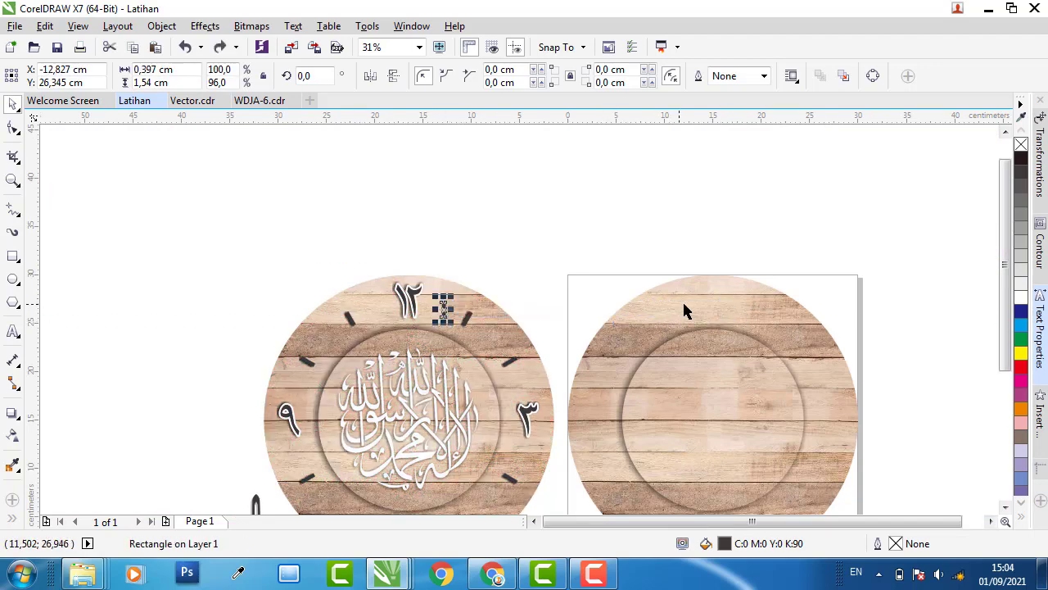
shift+click(724, 301)
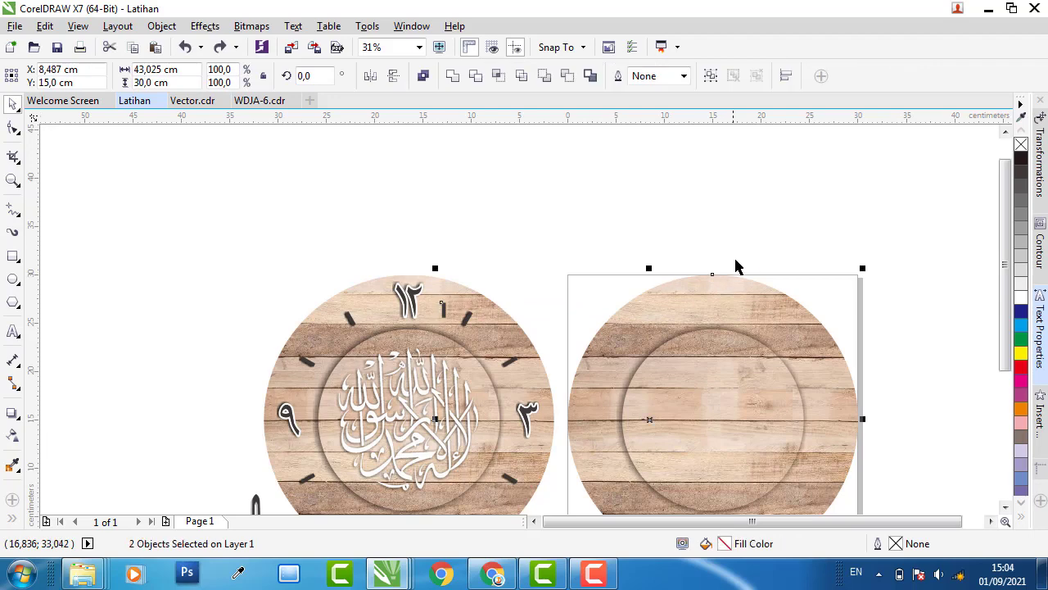
key(c)
scroll(695, 319, up, 1)
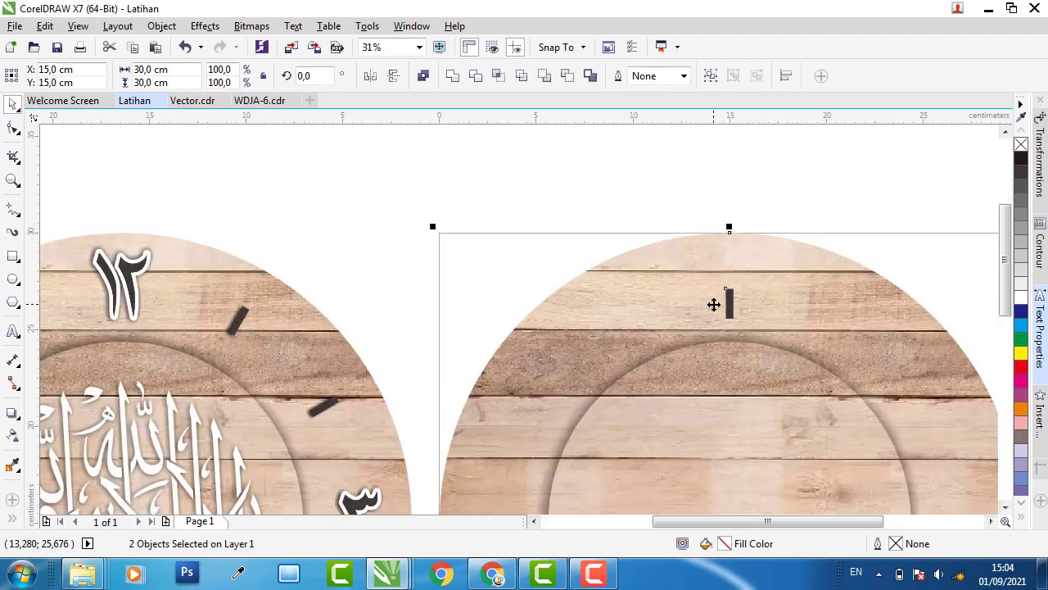
click(791, 164)
scroll(714, 293, down, 1)
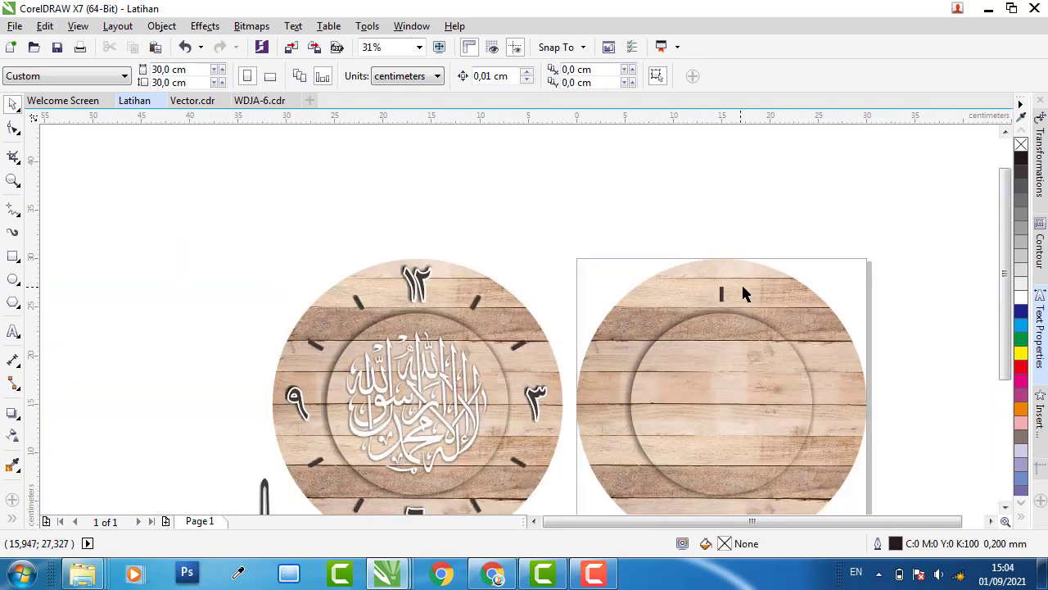
scroll(783, 293, up, 2)
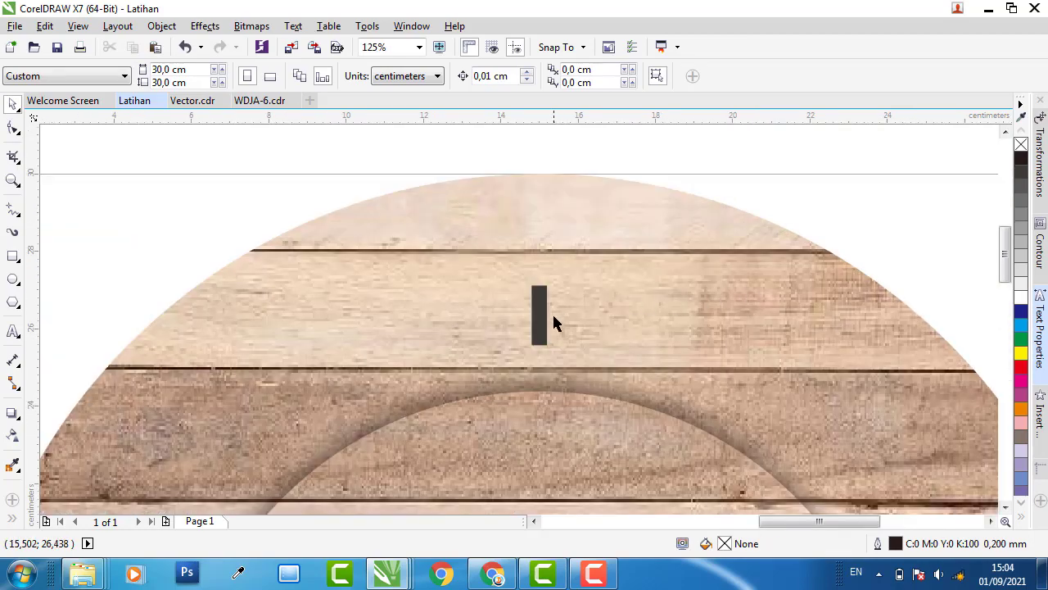
Step: Position the tick mark at the 12 o'clock rim of the right clock face
drag(542, 319, 544, 272)
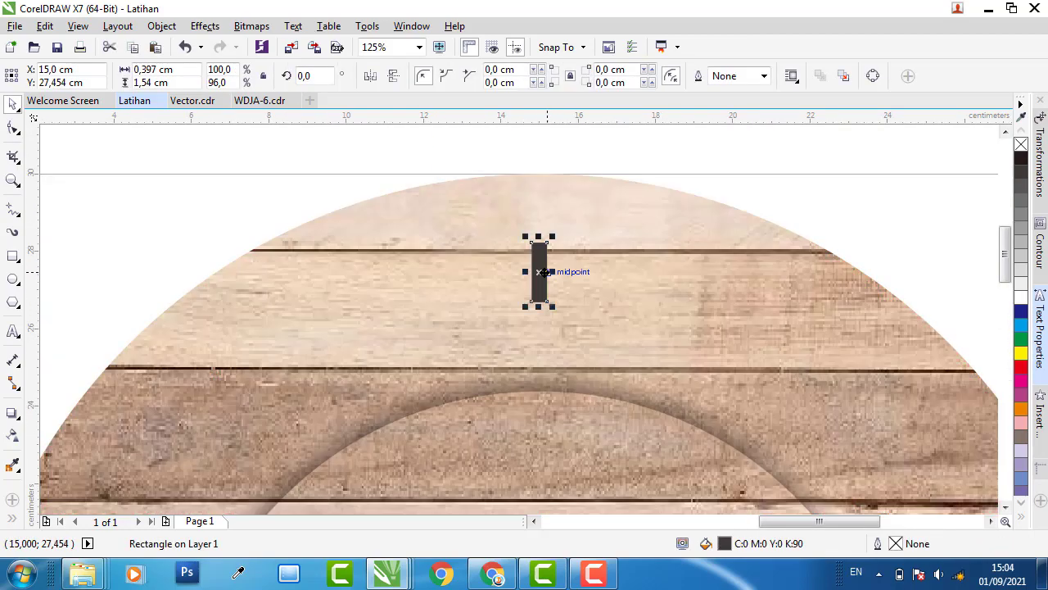
scroll(543, 267, up, 2)
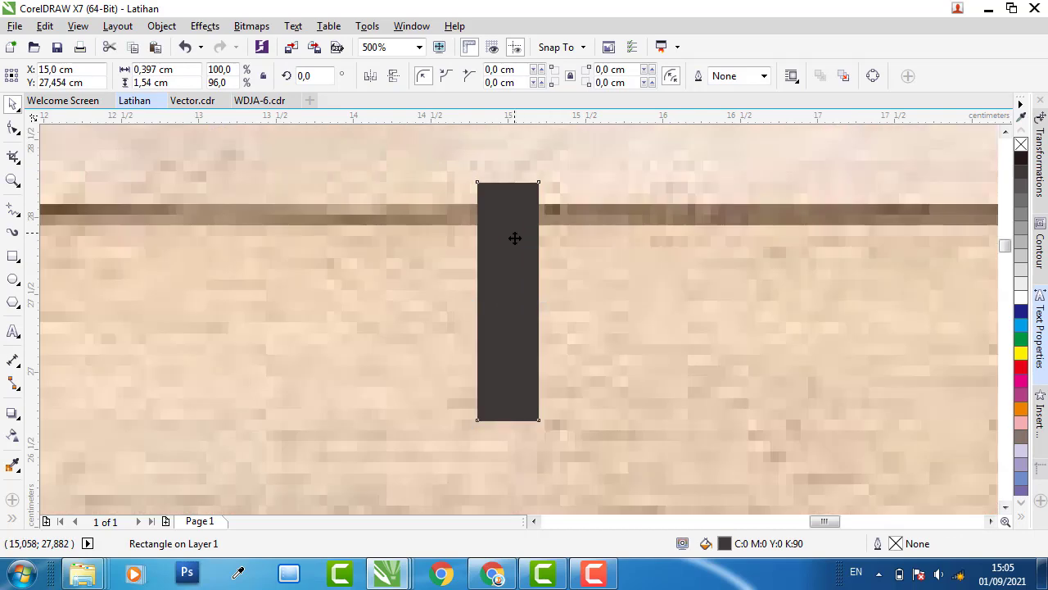
drag(516, 236, 505, 248)
scroll(554, 229, down, 2)
click(699, 152)
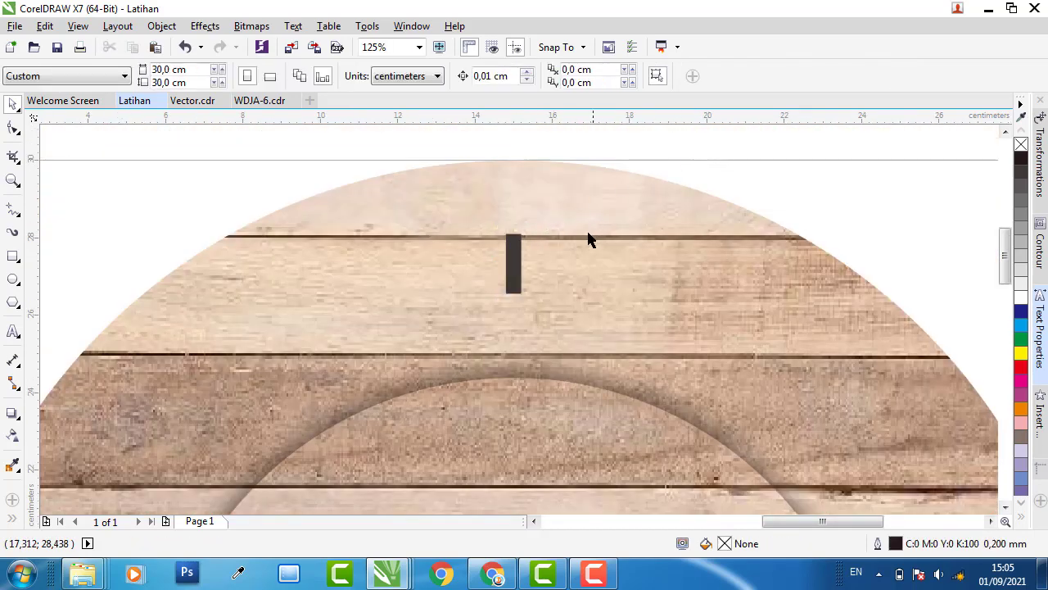
scroll(534, 225, down, 2)
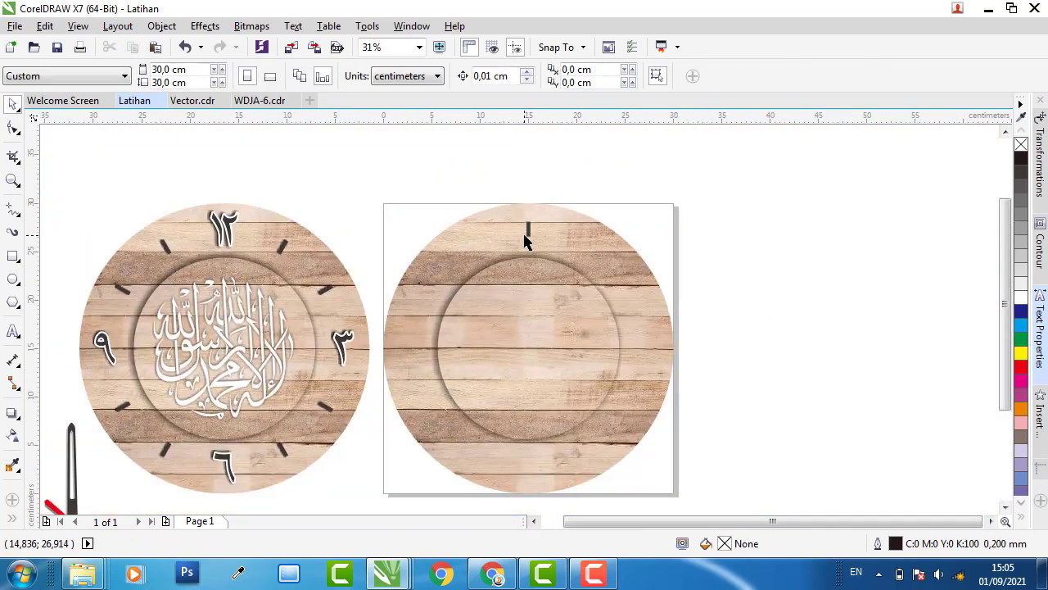
click(528, 233)
shift+click(586, 242)
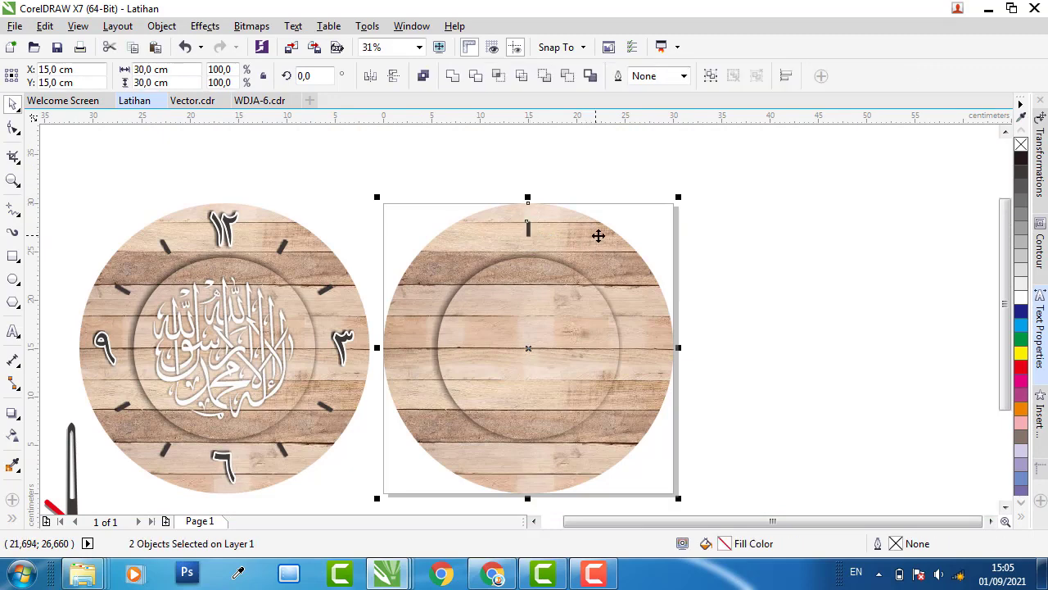
click(796, 254)
drag(620, 187, 597, 214)
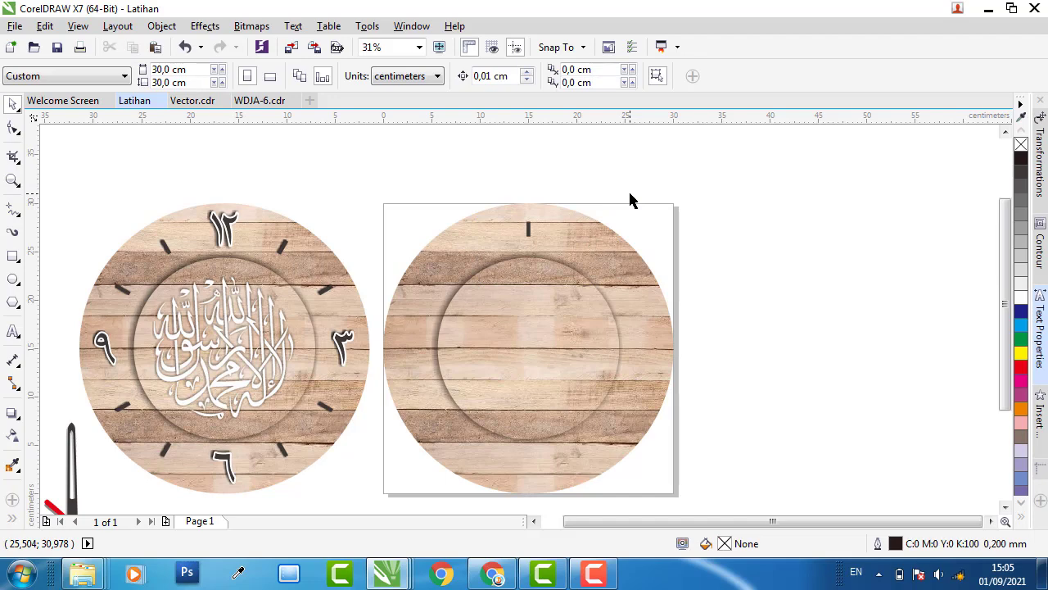
click(632, 262)
Step: Select the right clock circle and the 15 cm guidelines, then fit both clocks in view
scroll(541, 215, up, 5)
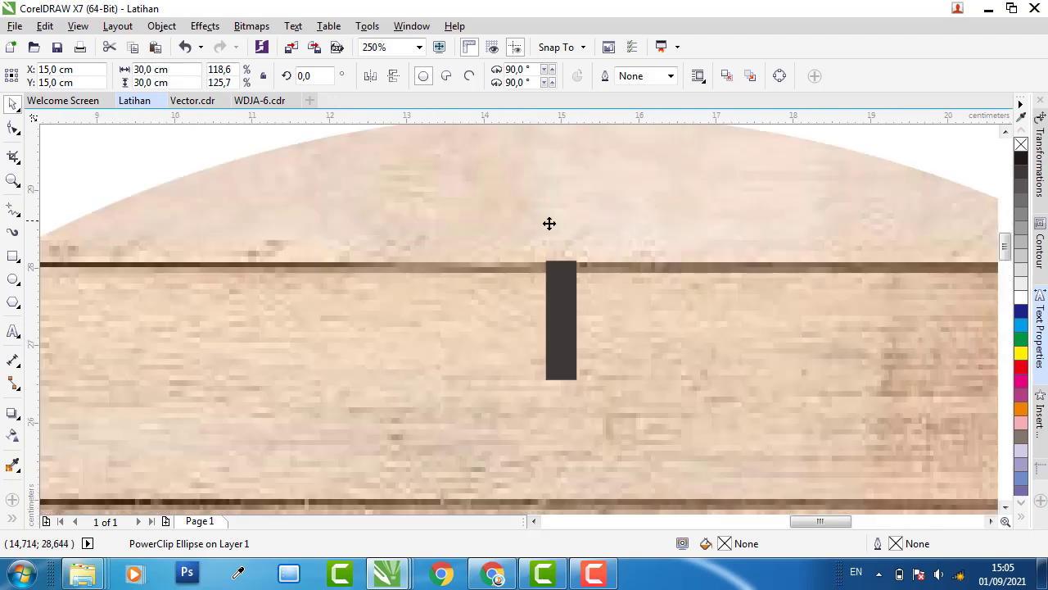
scroll(569, 270, down, 2)
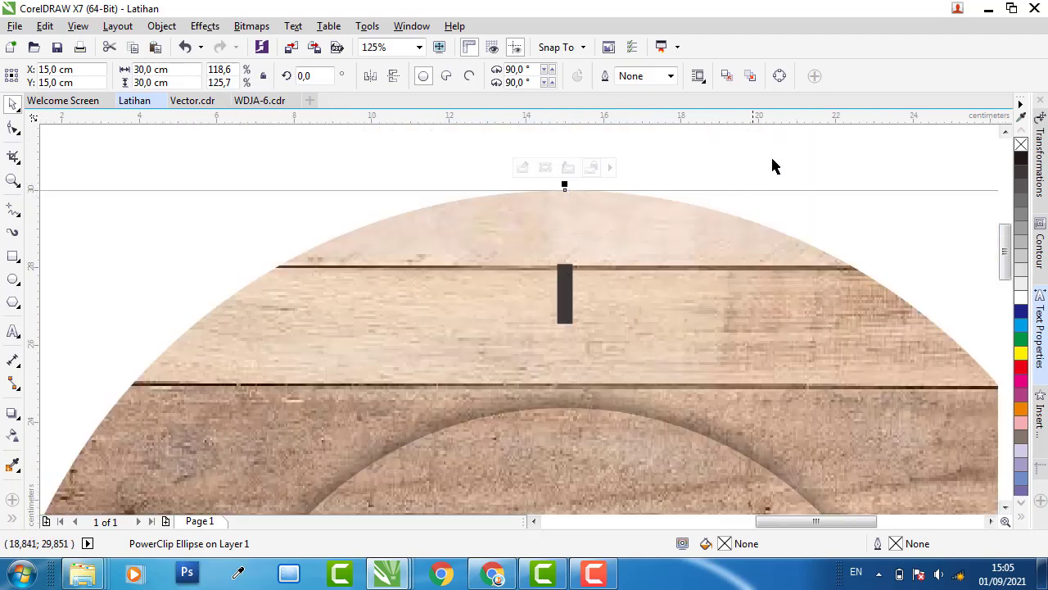
click(776, 166)
click(675, 219)
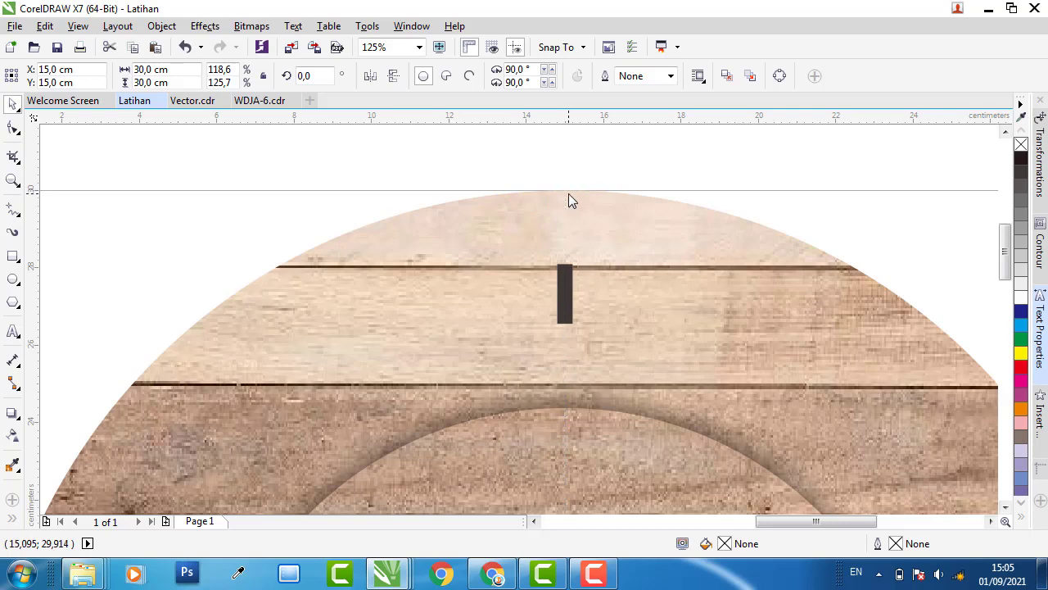
click(566, 145)
scroll(566, 145, down, 4)
scroll(434, 306, up, 4)
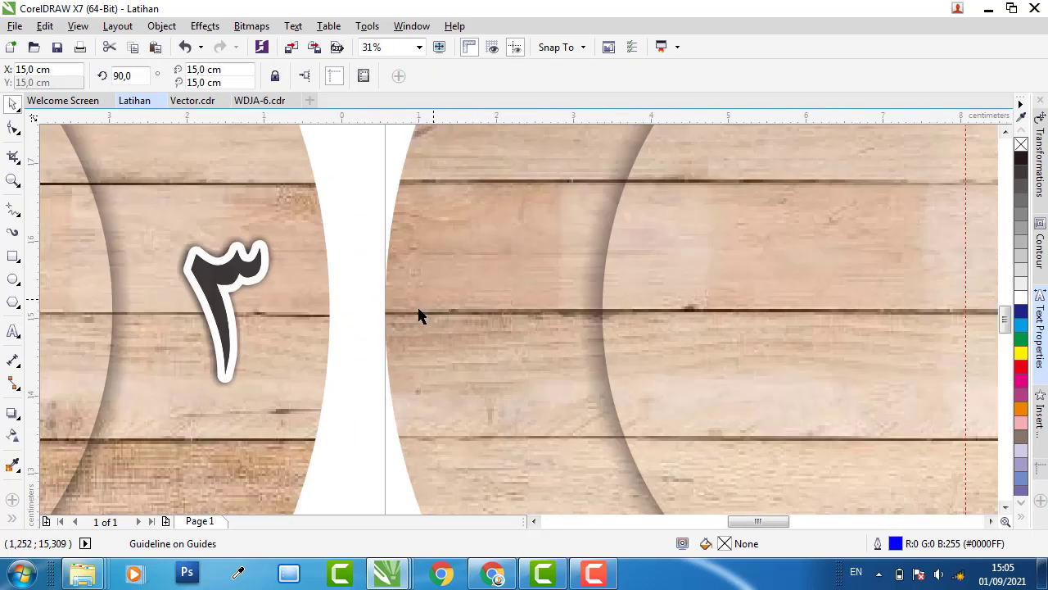
scroll(421, 311, up, 2)
click(355, 315)
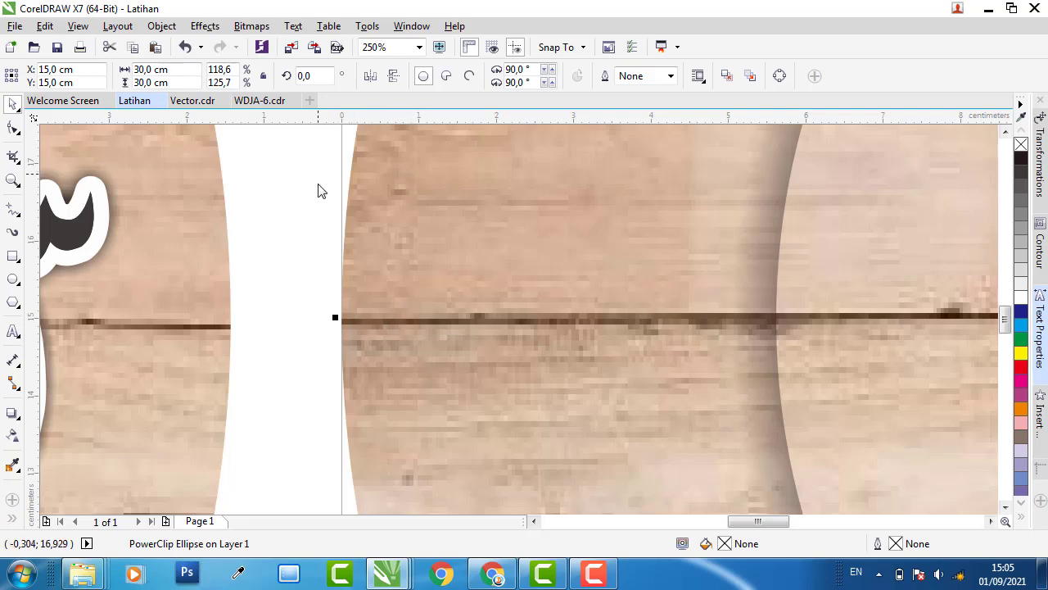
click(345, 317)
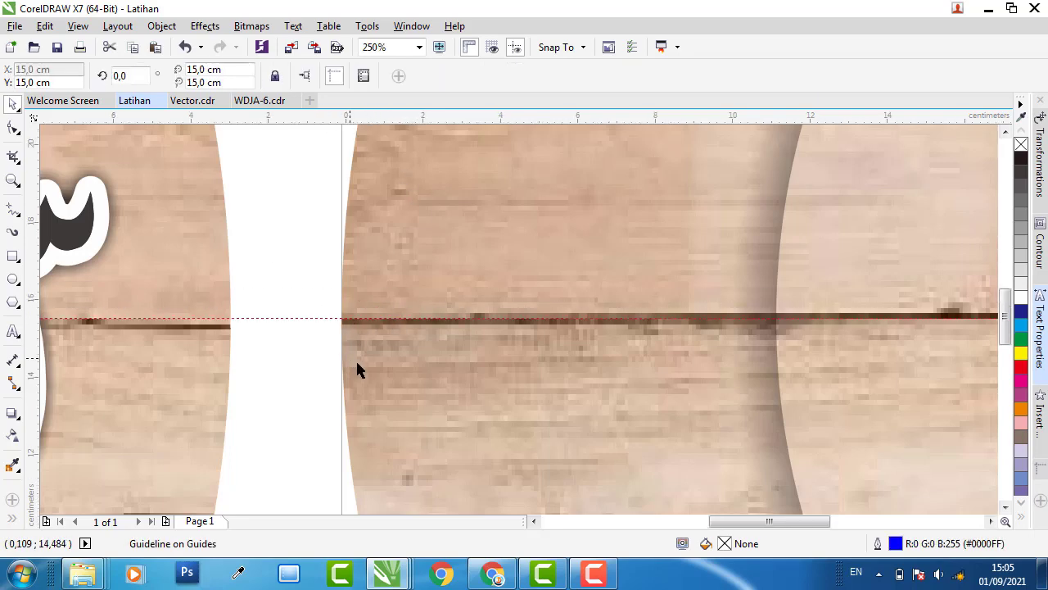
key(F4)
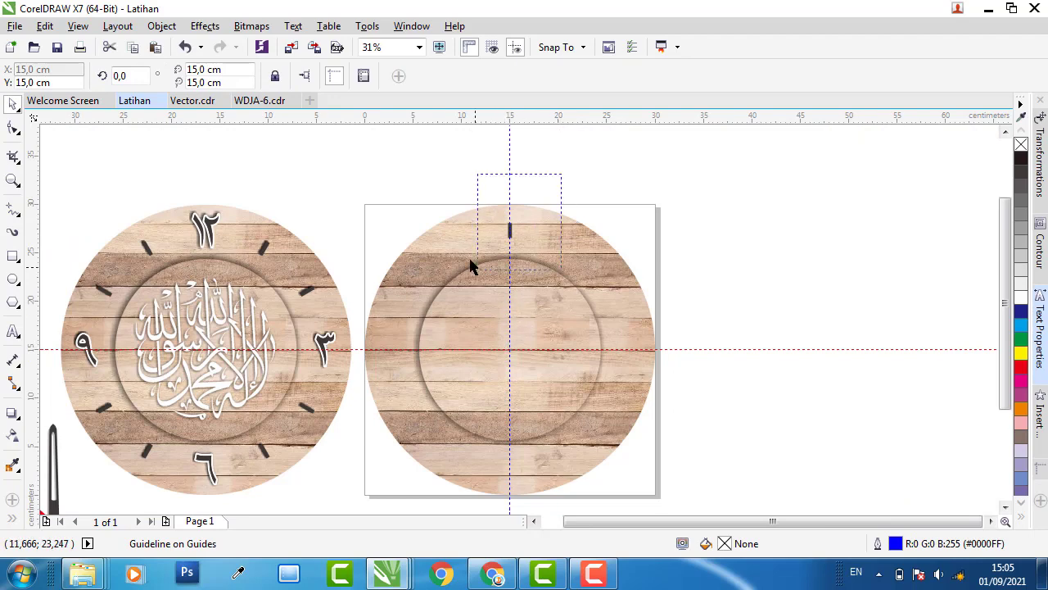
Step: Select the top tick mark, zoom in on it, and bring up the Rotate transformation settings
drag(562, 174, 472, 268)
scroll(506, 226, up, 2)
scroll(487, 223, up, 4)
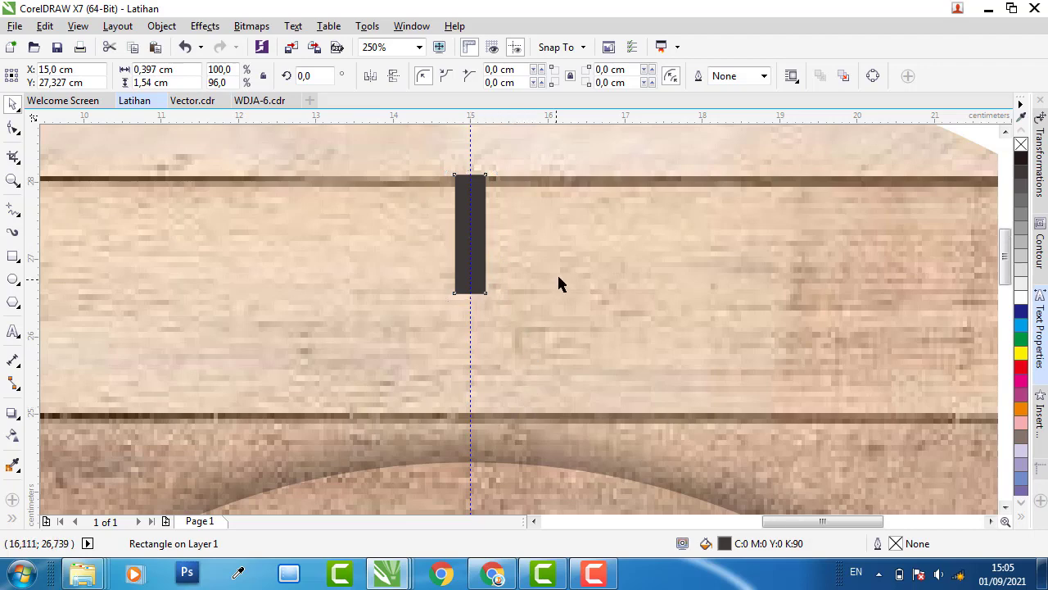
scroll(559, 283, down, 6)
scroll(551, 368, up, 2)
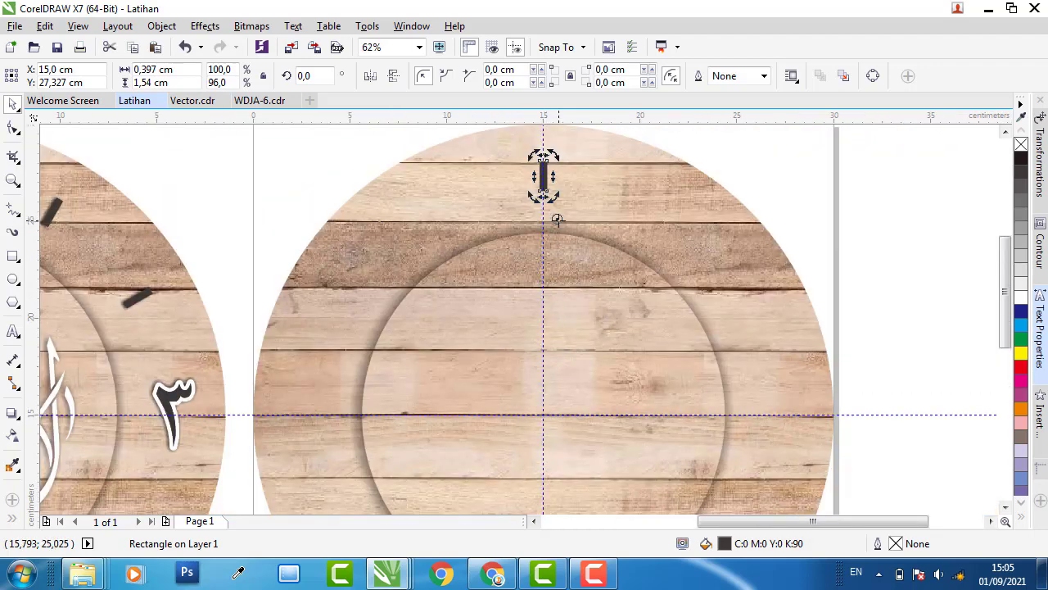
scroll(542, 404, up, 2)
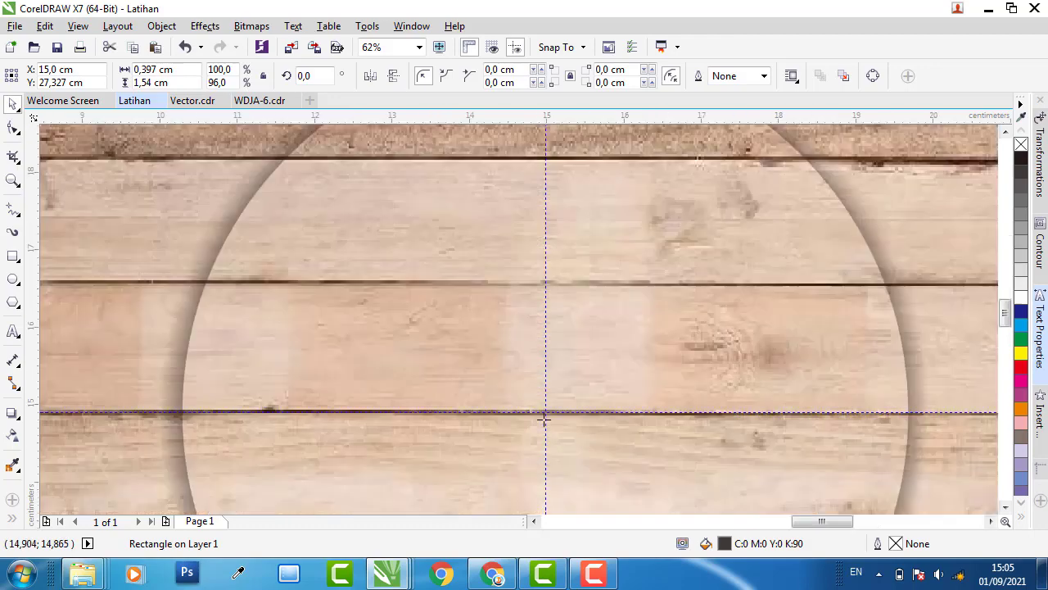
scroll(543, 421, up, 4)
scroll(548, 409, up, 2)
scroll(550, 356, up, 2)
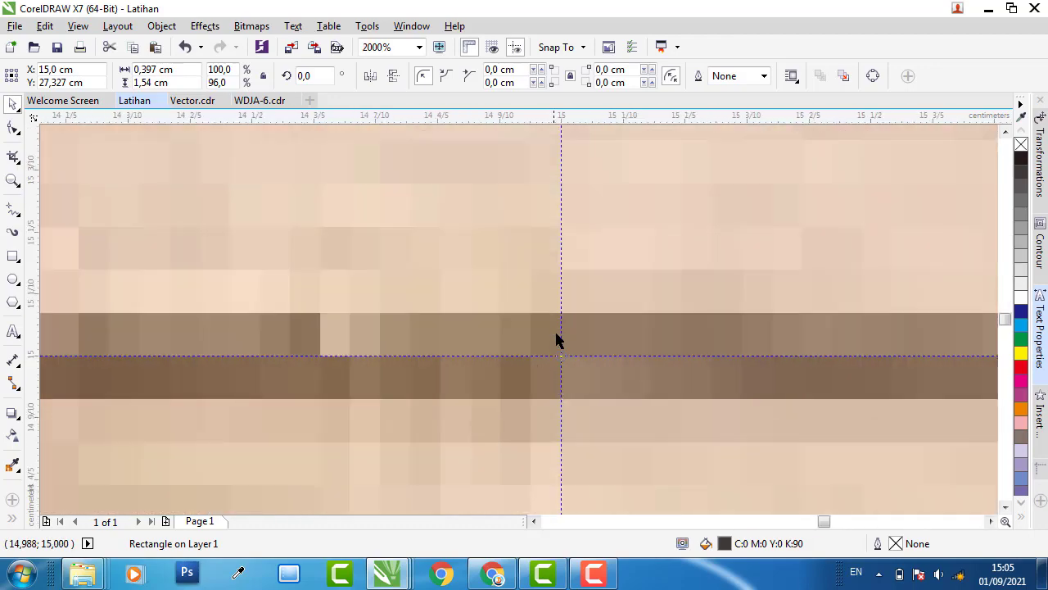
scroll(562, 356, down, 2)
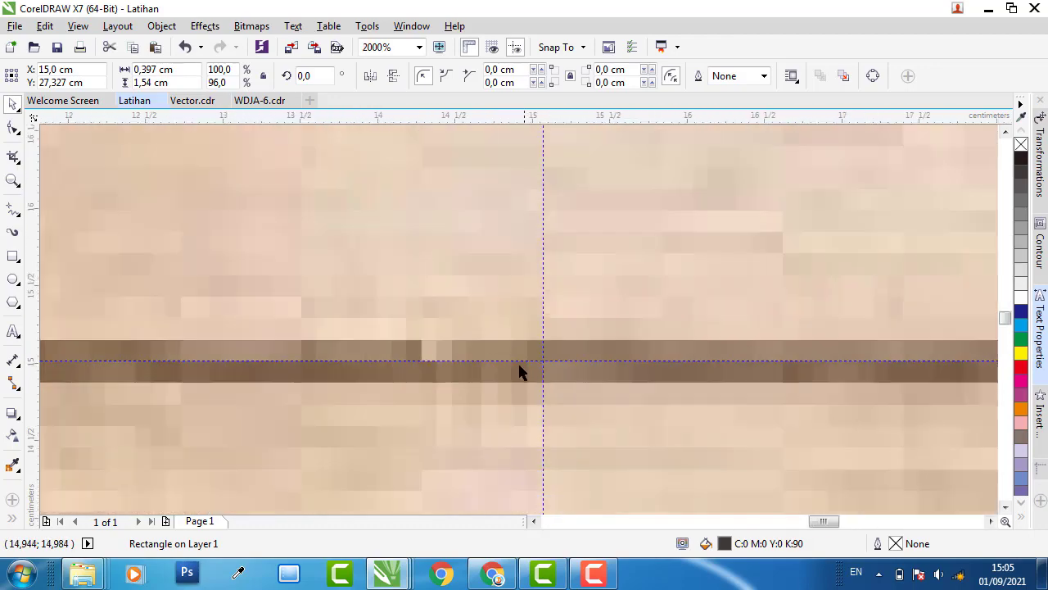
scroll(519, 370, down, 4)
scroll(510, 358, down, 4)
scroll(531, 288, down, 1)
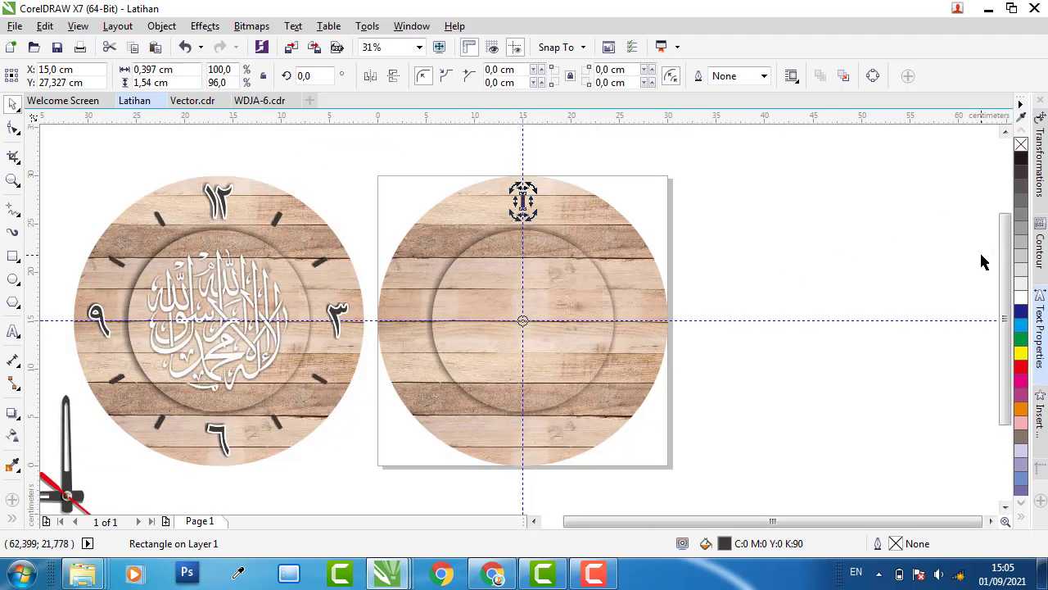
click(1040, 168)
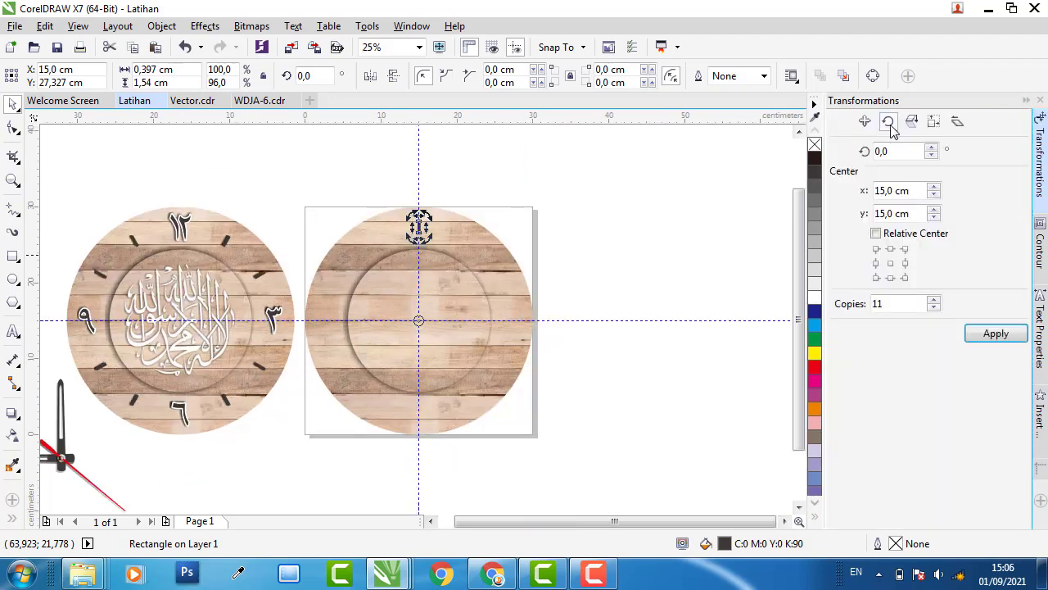
Step: Rotate 11 copies of the tick mark by 30° around centre 15/15 cm to ring the second face
click(161, 26)
mouse_move(206, 193)
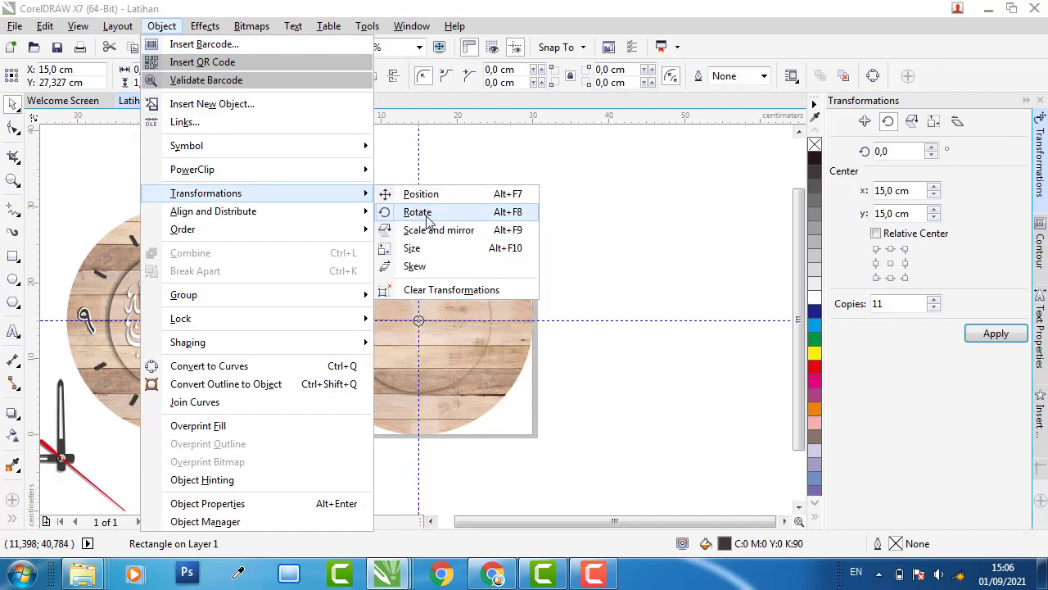
click(893, 123)
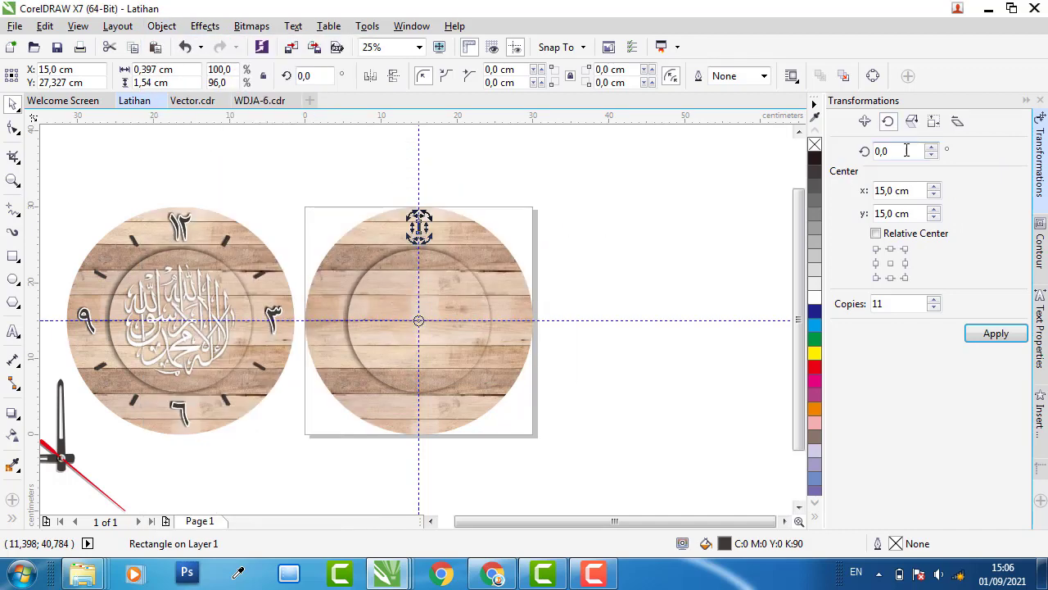
double_click(907, 150)
text(3)
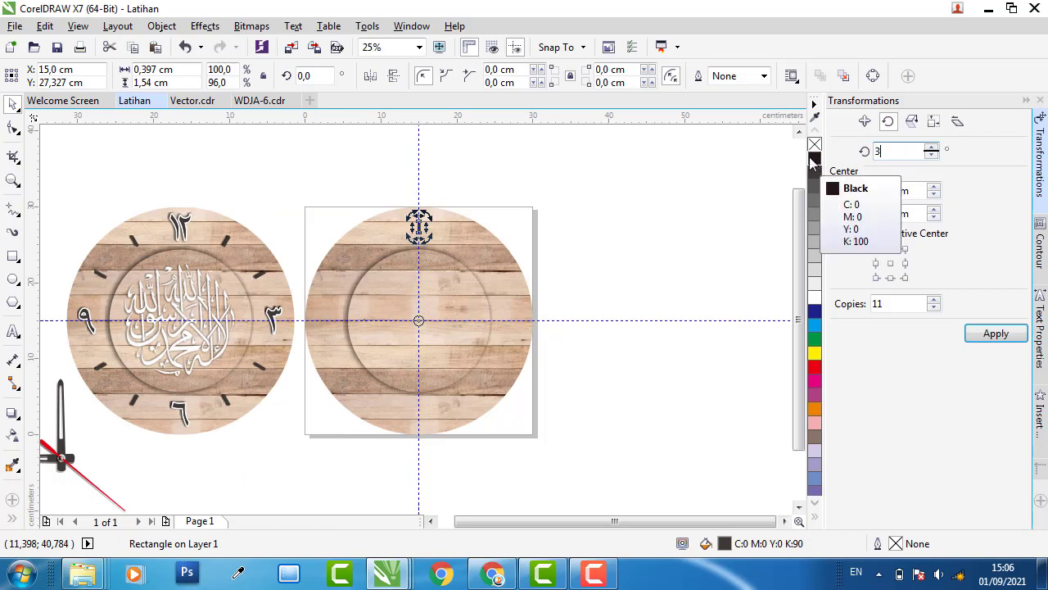
text(0)
click(894, 304)
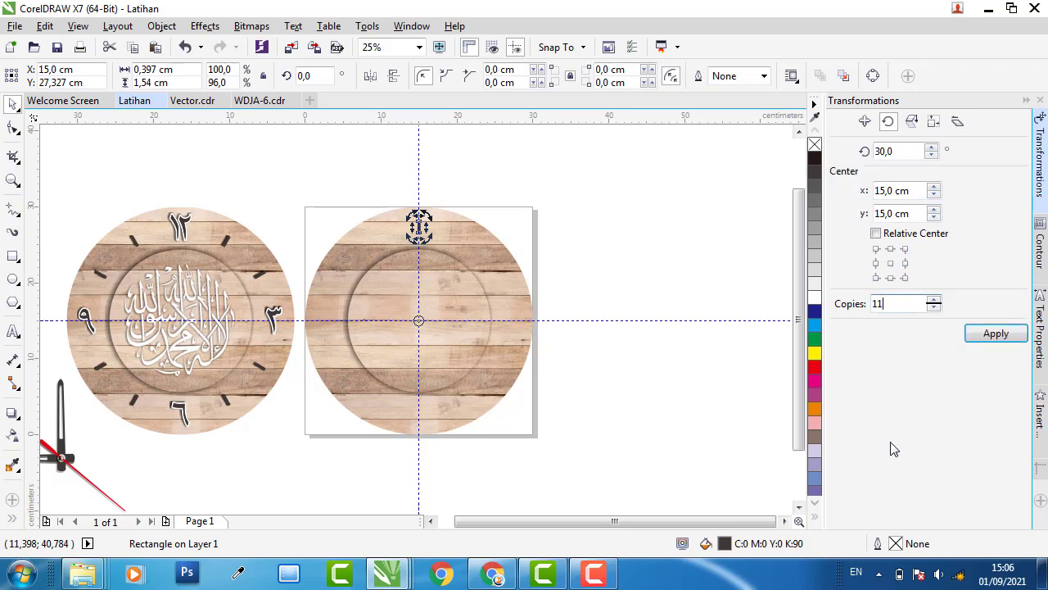
click(996, 333)
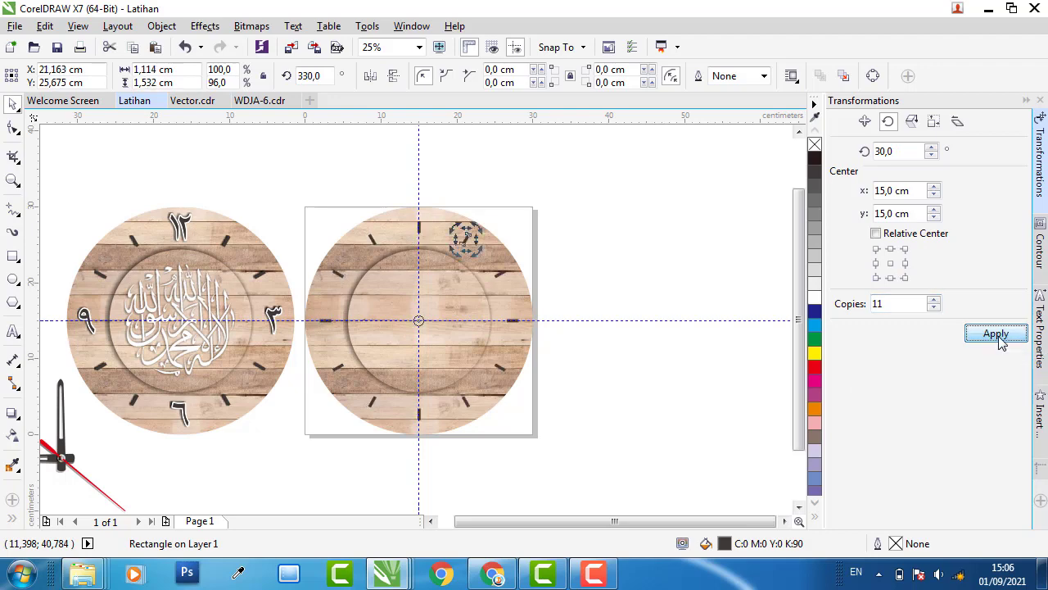
click(623, 264)
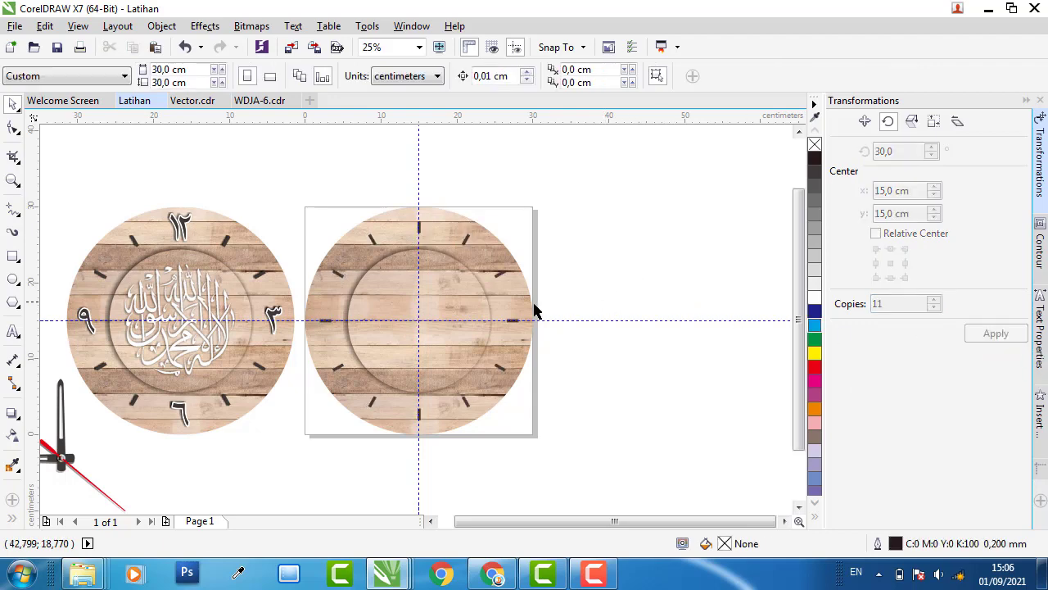
Step: Undo the accidental move of the first clock's ١٢ numeral
drag(180, 224, 211, 173)
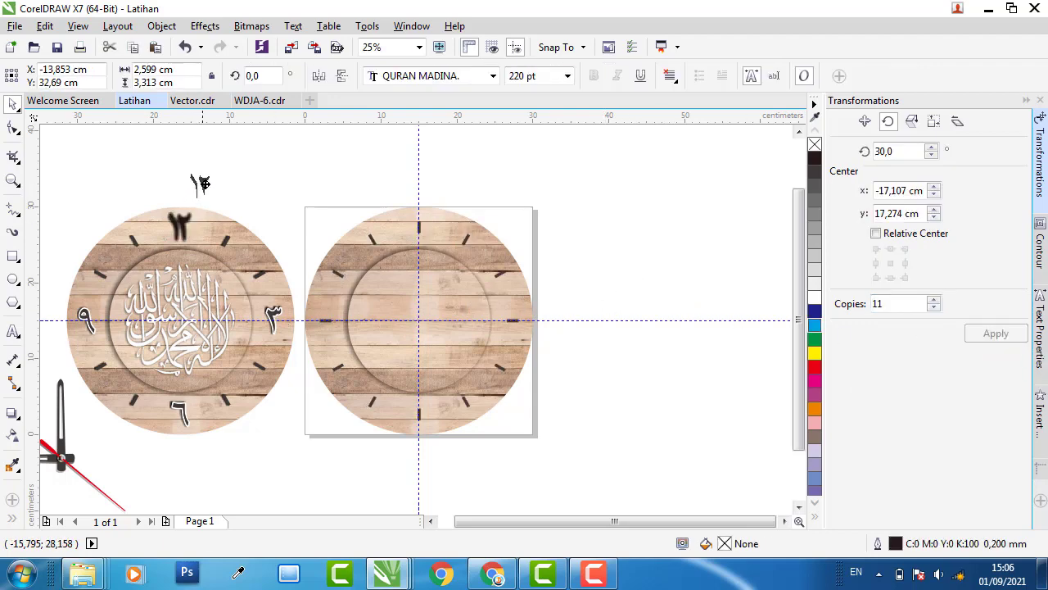
key(ctrl+z)
click(651, 264)
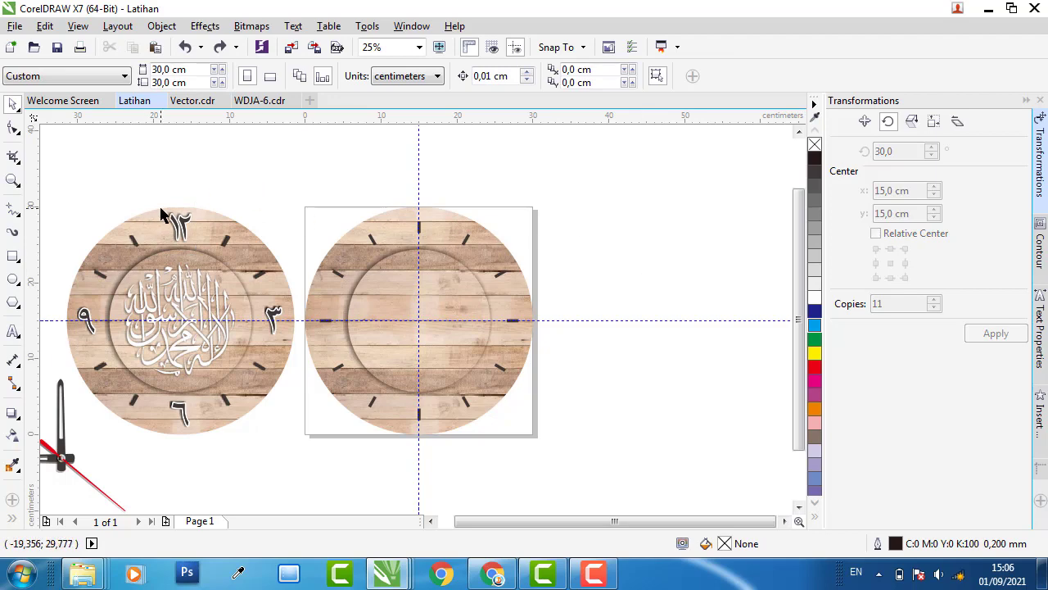
Step: Zoom in on the outlined ١٢ numeral and check its font: QURAN MADINA at 220 pt
scroll(163, 215, up, 1)
scroll(185, 218, up, 2)
scroll(222, 254, down, 1)
click(287, 287)
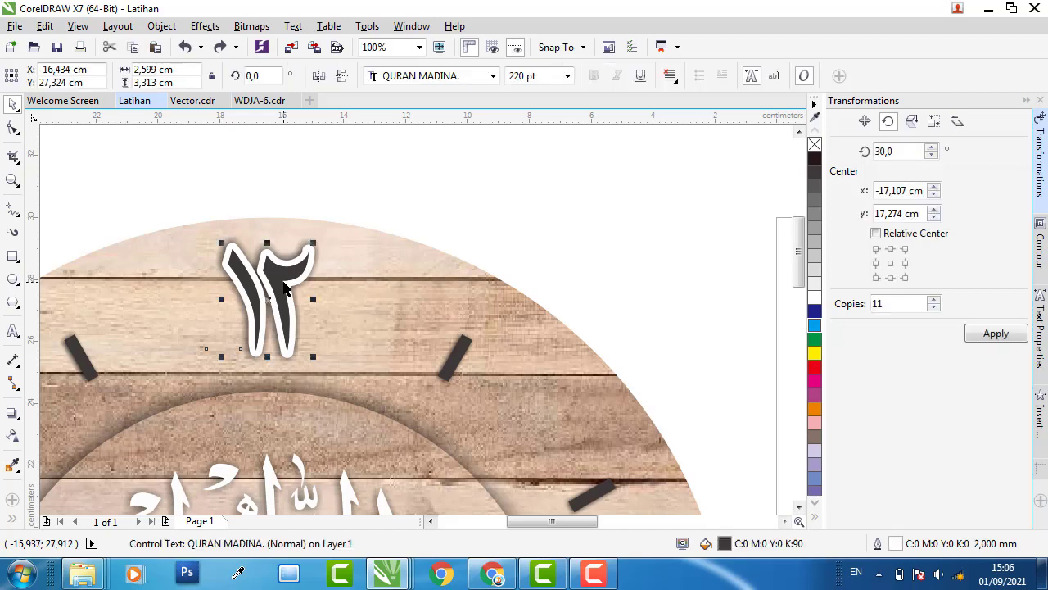
click(391, 79)
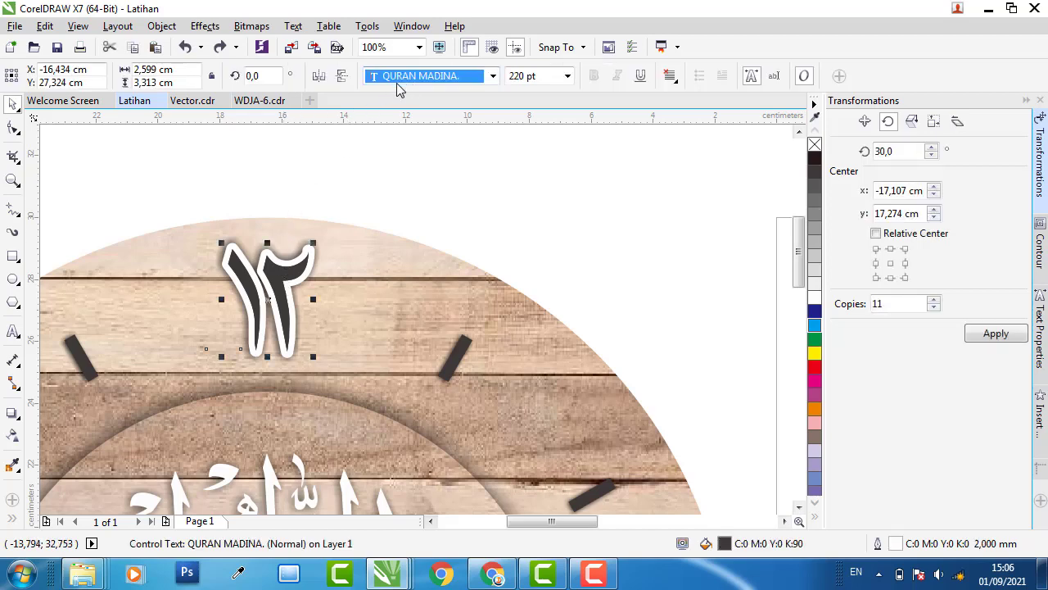
click(235, 159)
click(12, 332)
Step: Type a new 12 above the right clock and set it in the QURAN MADINA font
click(61, 330)
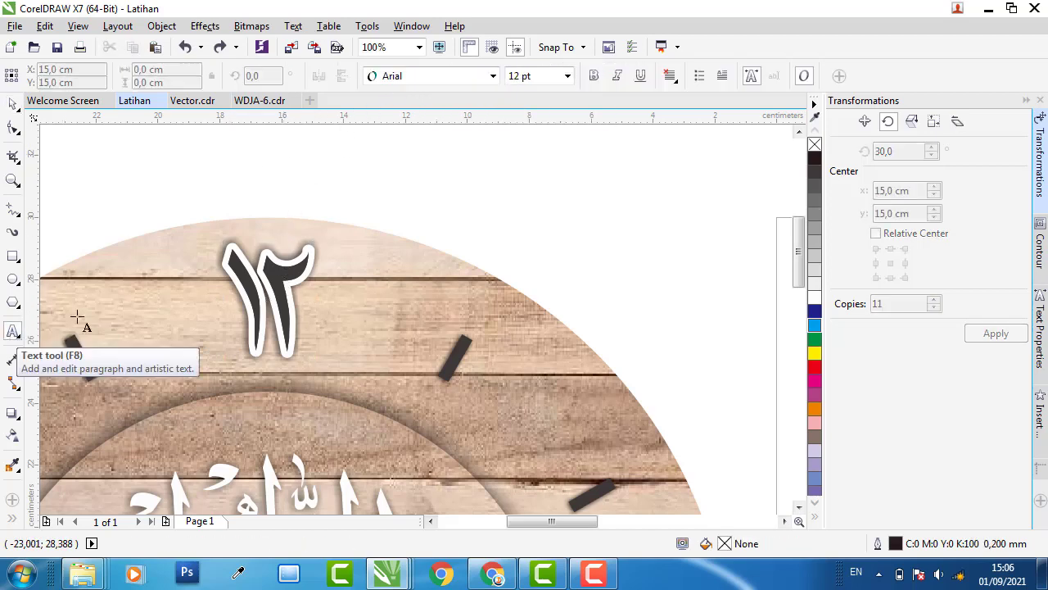
click(635, 206)
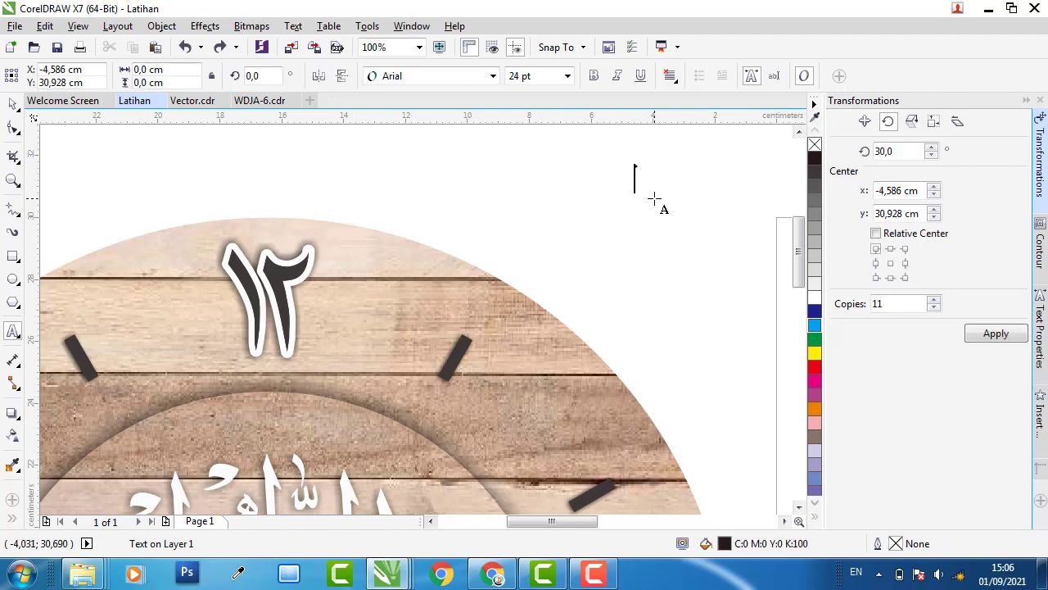
text(12)
click(12, 107)
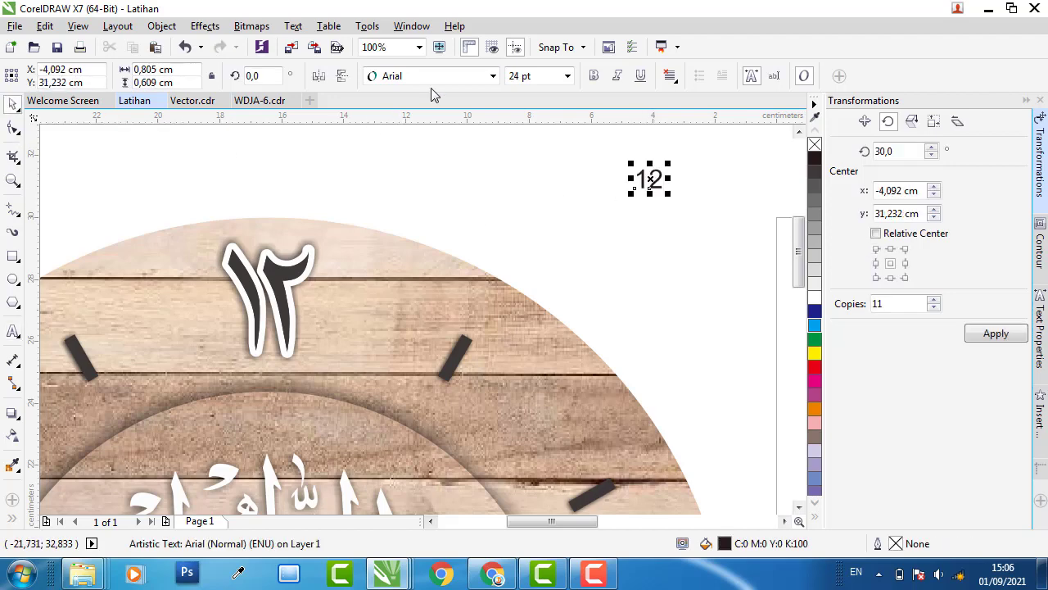
click(493, 75)
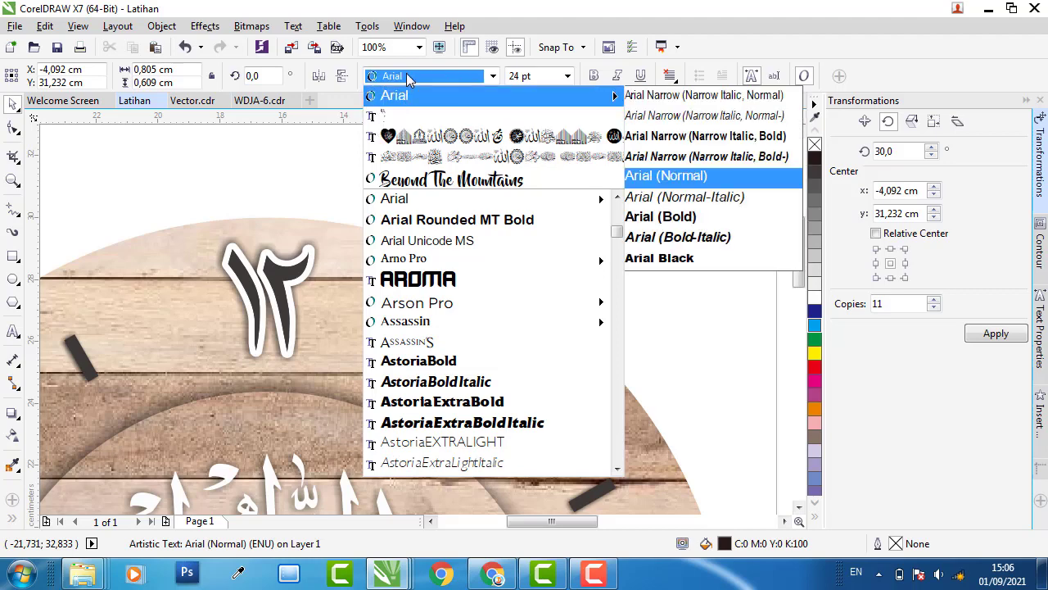
click(396, 119)
Step: Size the new ١٢ to 220 pt to match the clock's outlined numeral
drag(632, 195, 543, 257)
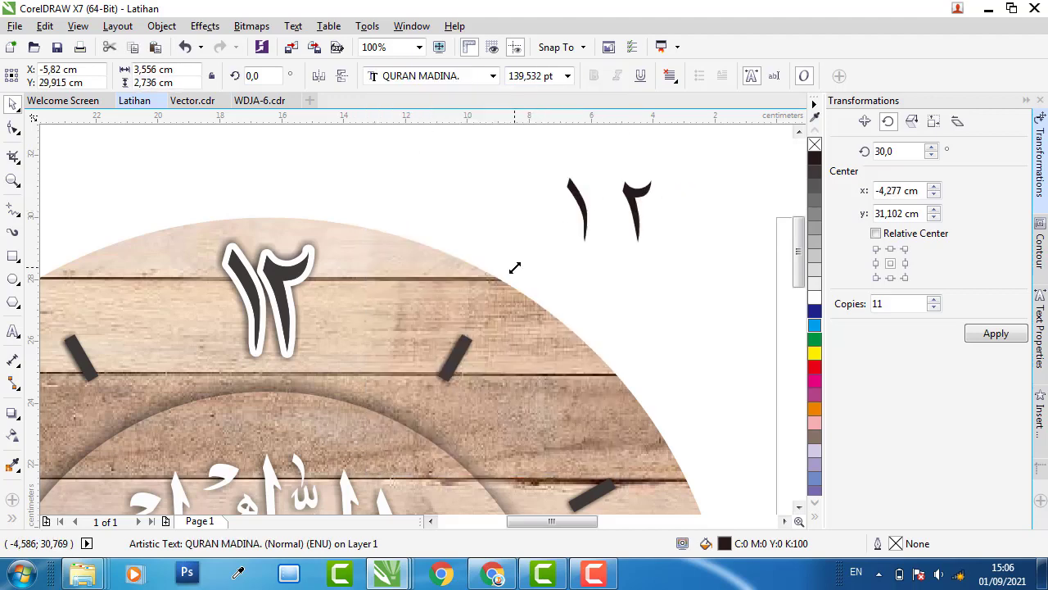
click(279, 270)
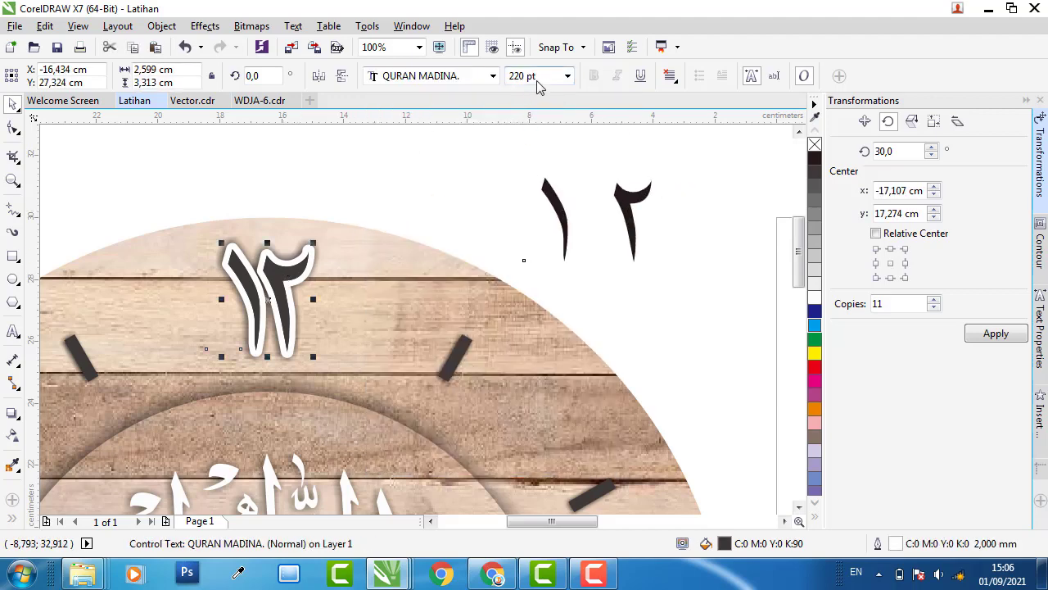
click(546, 179)
click(518, 76)
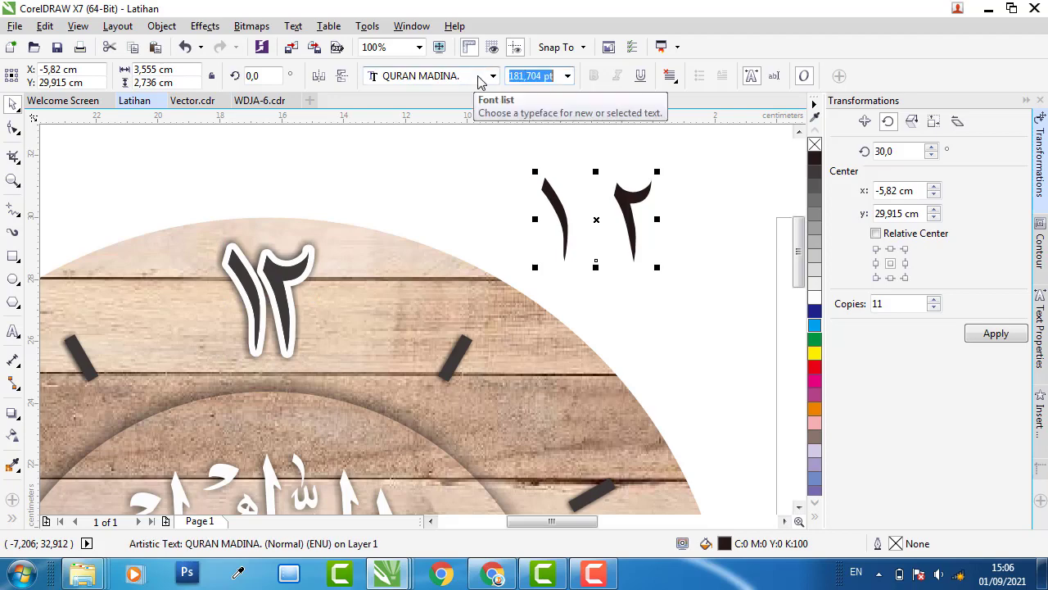
text(220)
key(Return)
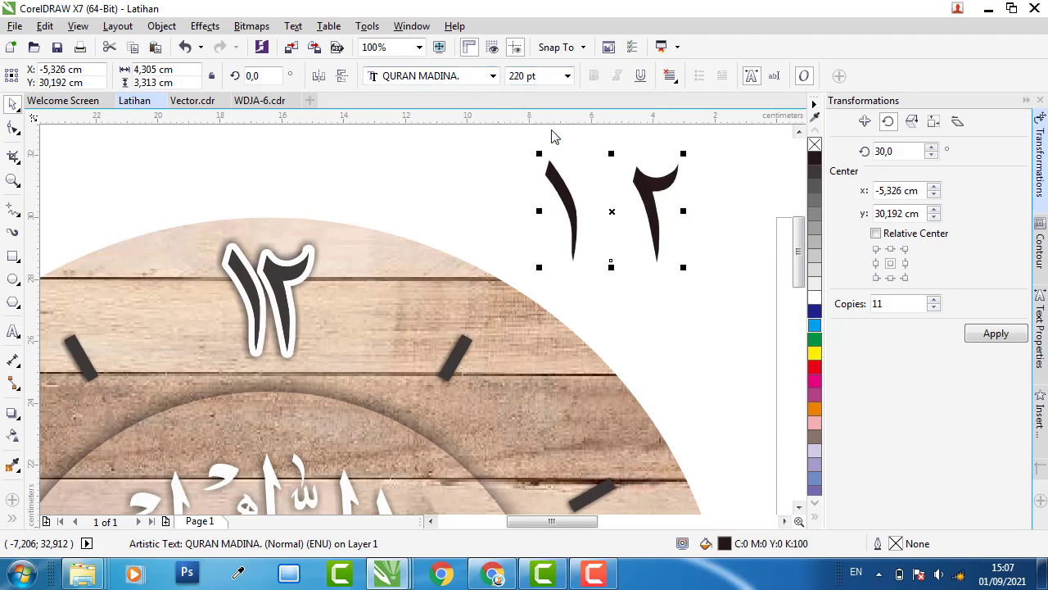
click(278, 274)
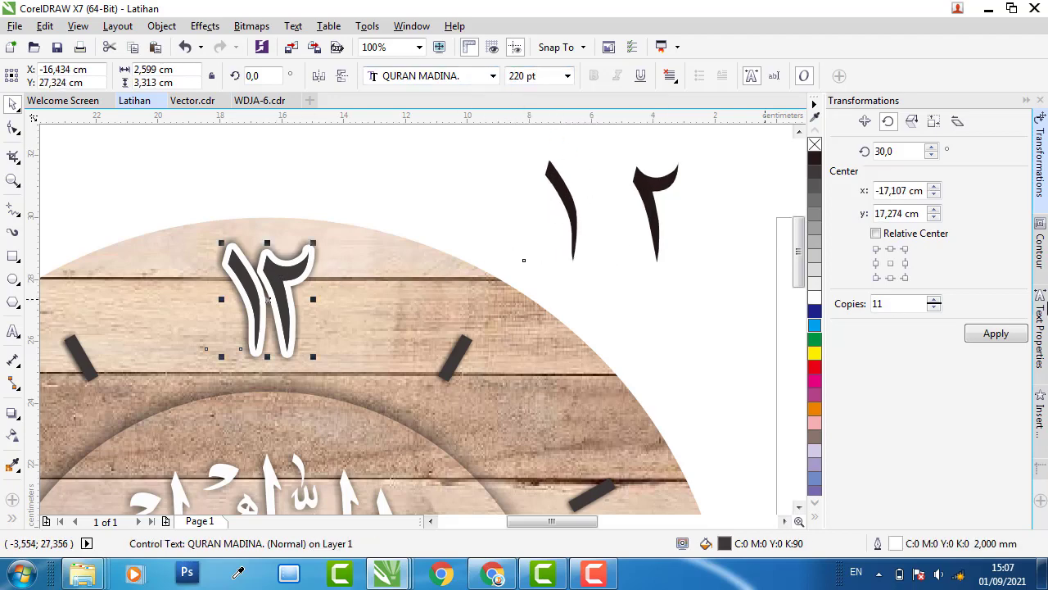
Step: Set the new ١٢ text's character spacing to -90% in Text Properties so its digits close up
click(1042, 326)
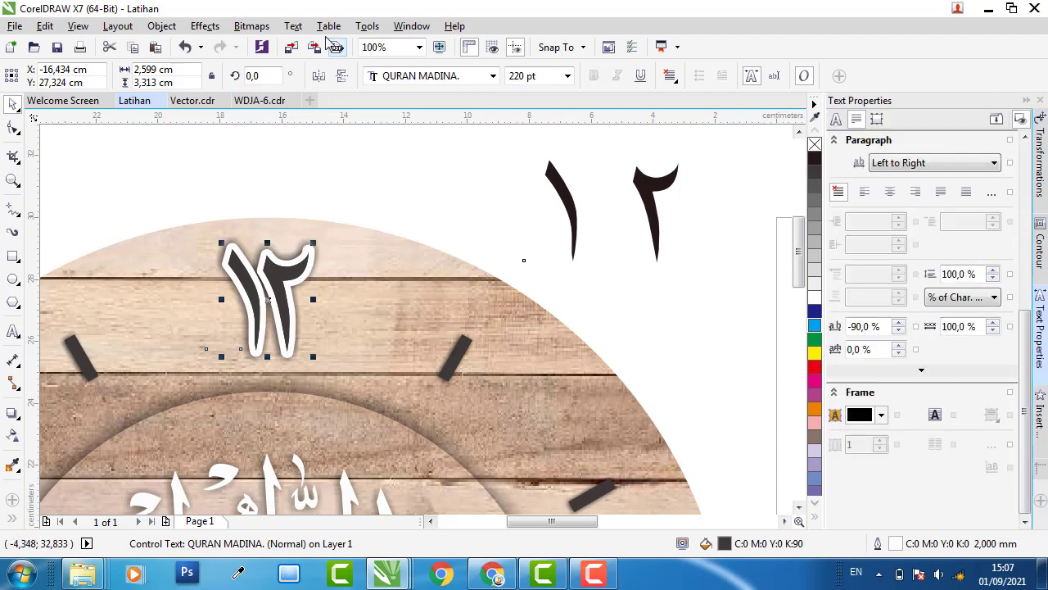
click(293, 26)
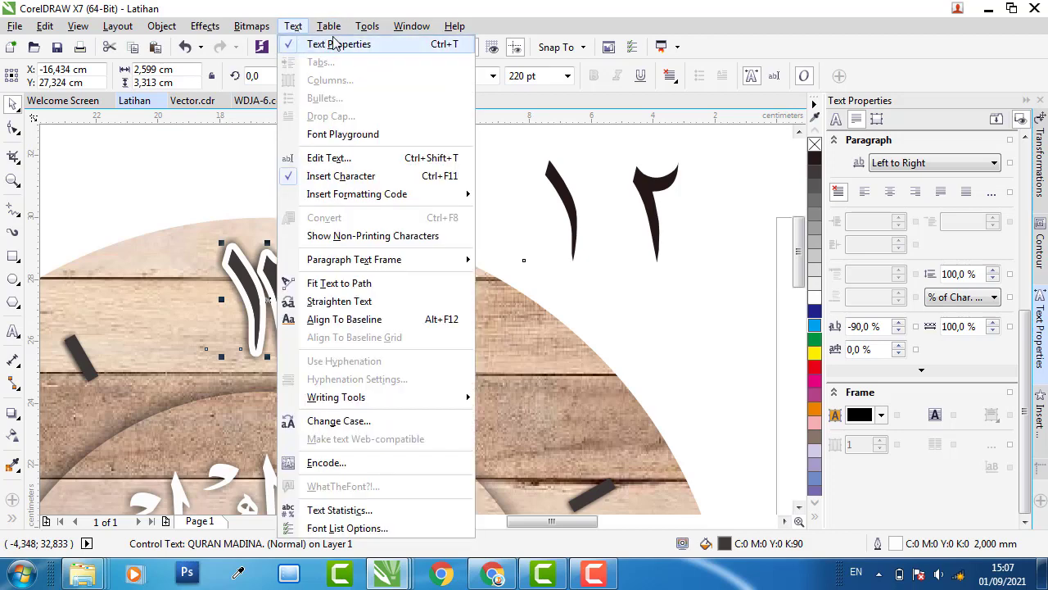
click(211, 145)
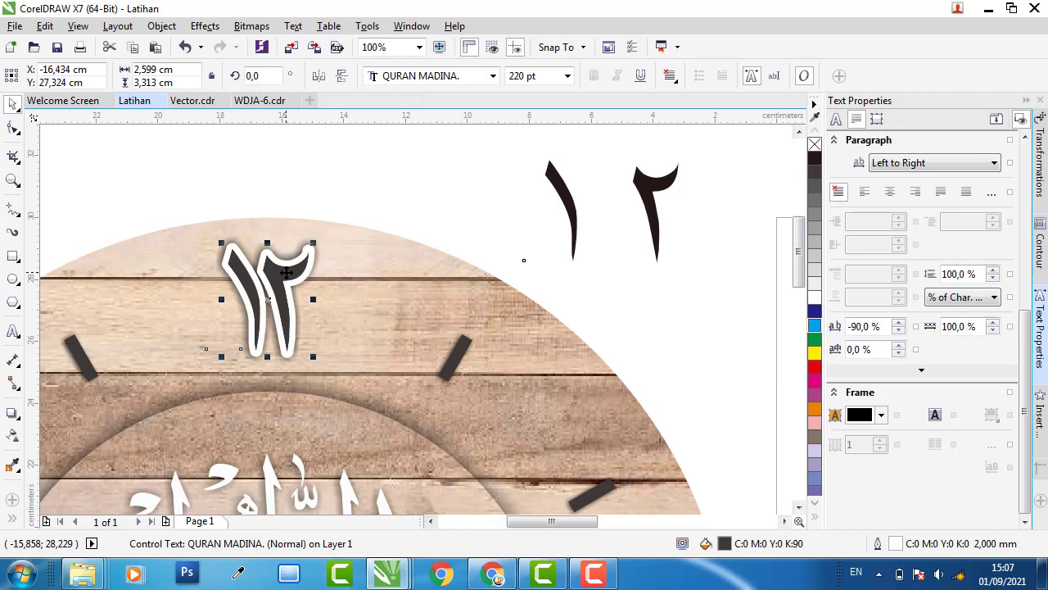
click(346, 166)
click(285, 251)
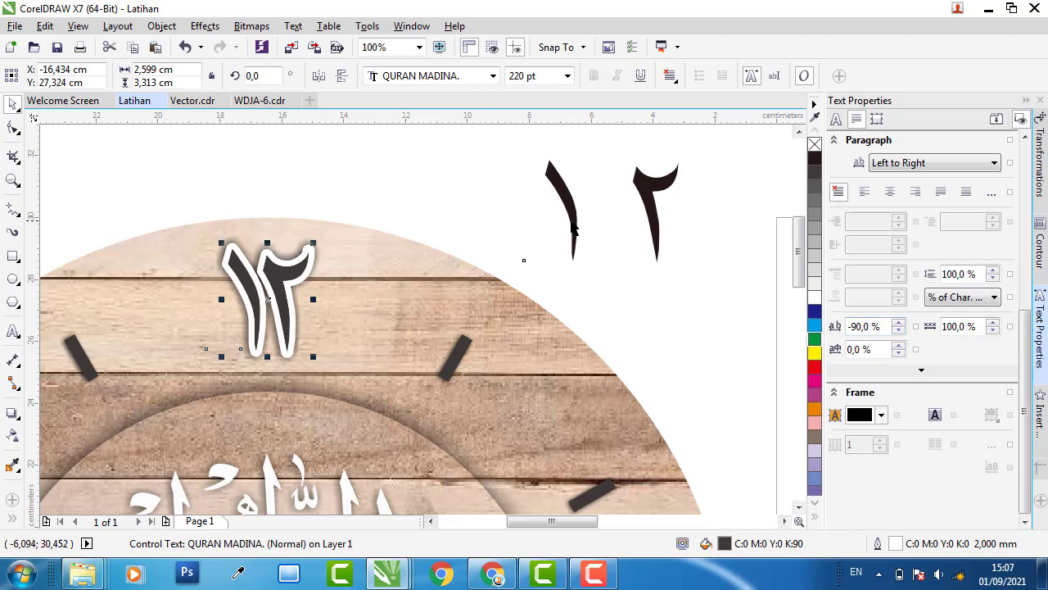
click(660, 195)
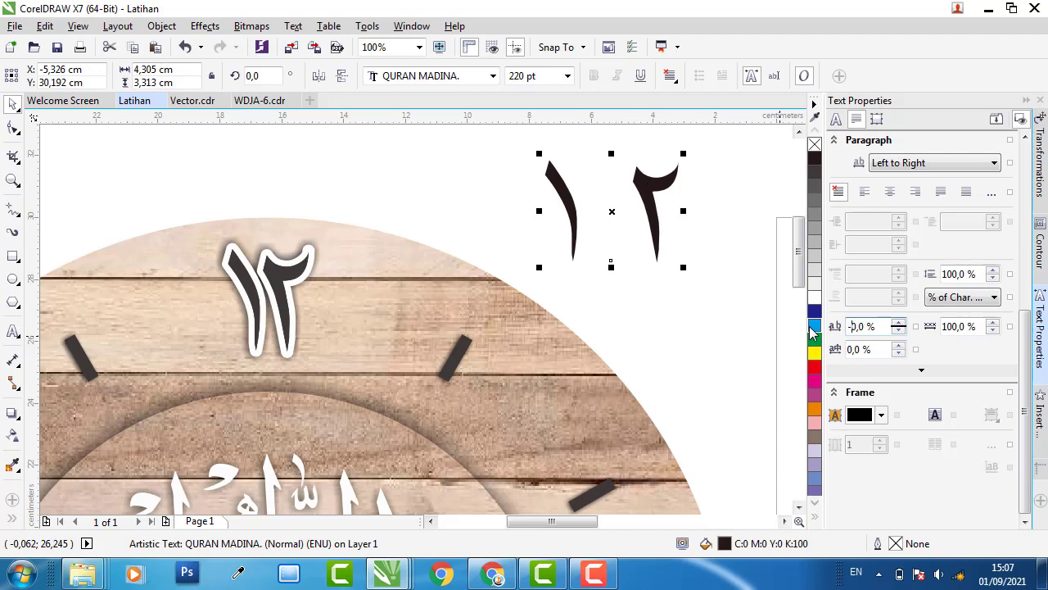
text(-90)
key(Return)
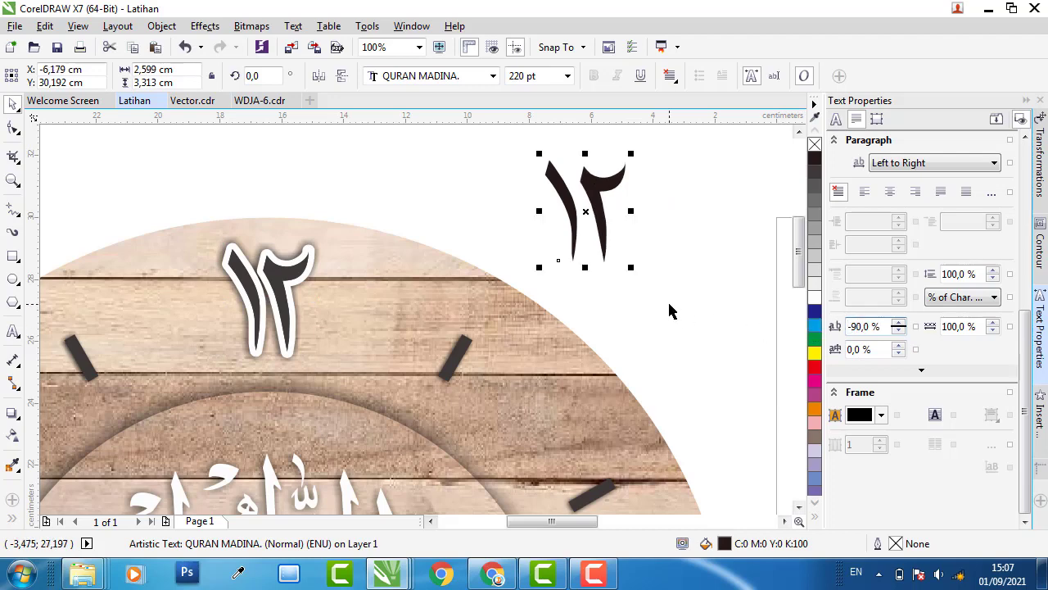
click(590, 295)
click(286, 283)
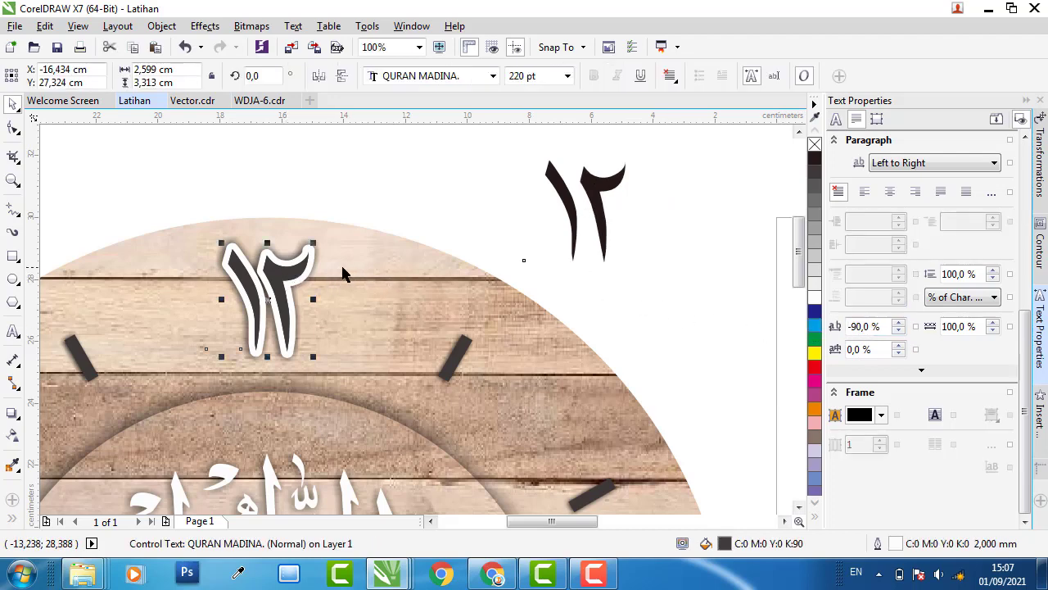
Step: Inspect the outline settings of the clock's reference ١٢ numeral
key(i)
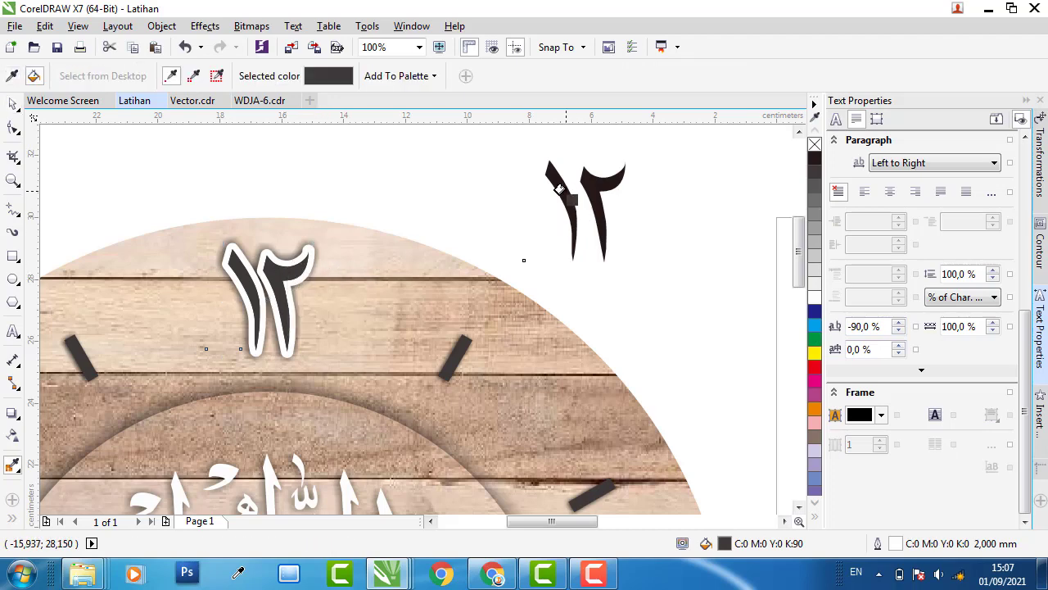
click(12, 104)
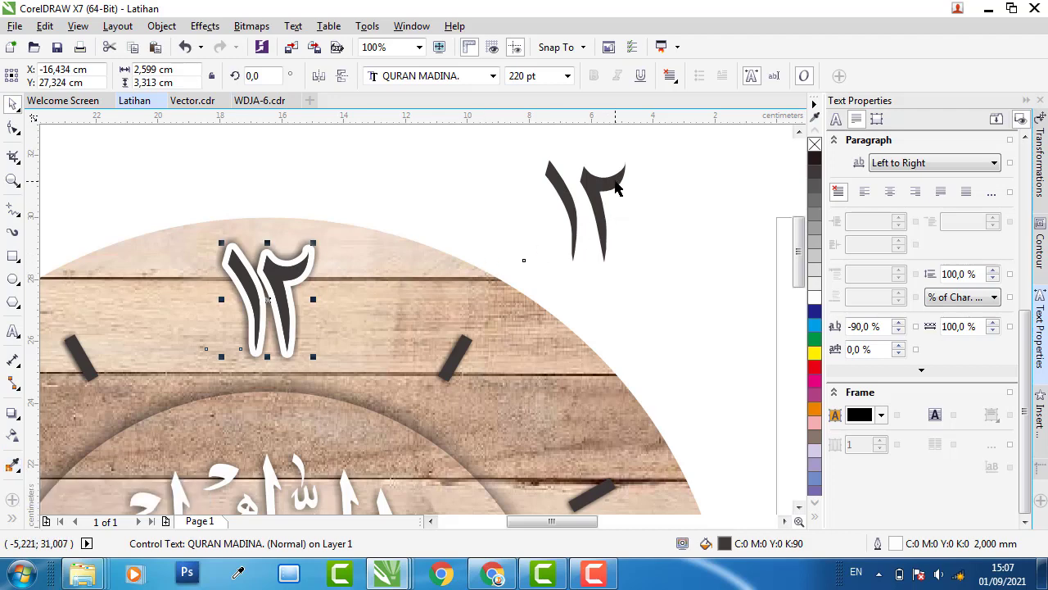
click(618, 189)
click(297, 272)
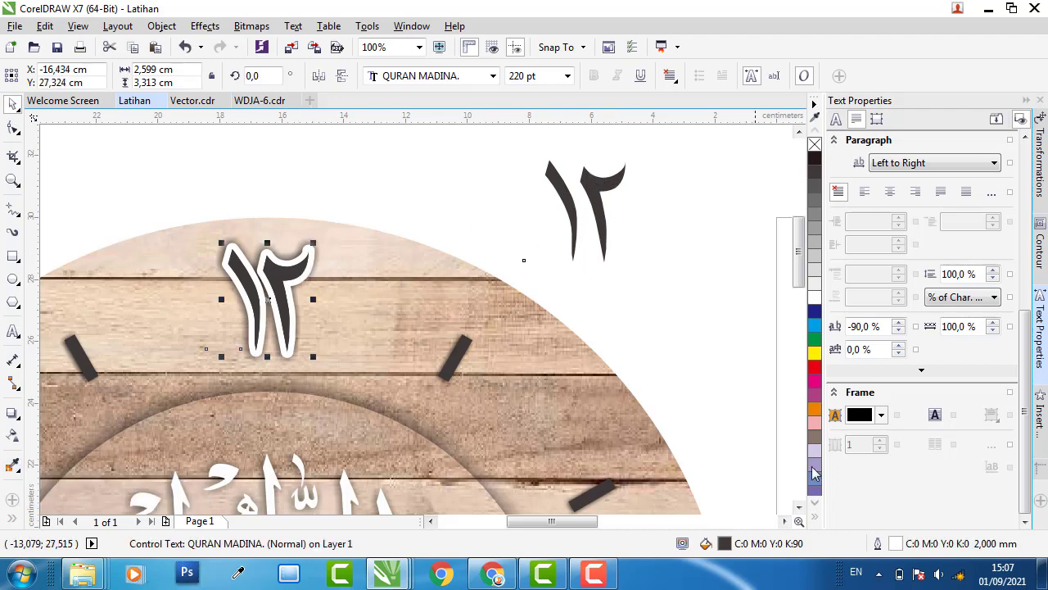
double_click(901, 547)
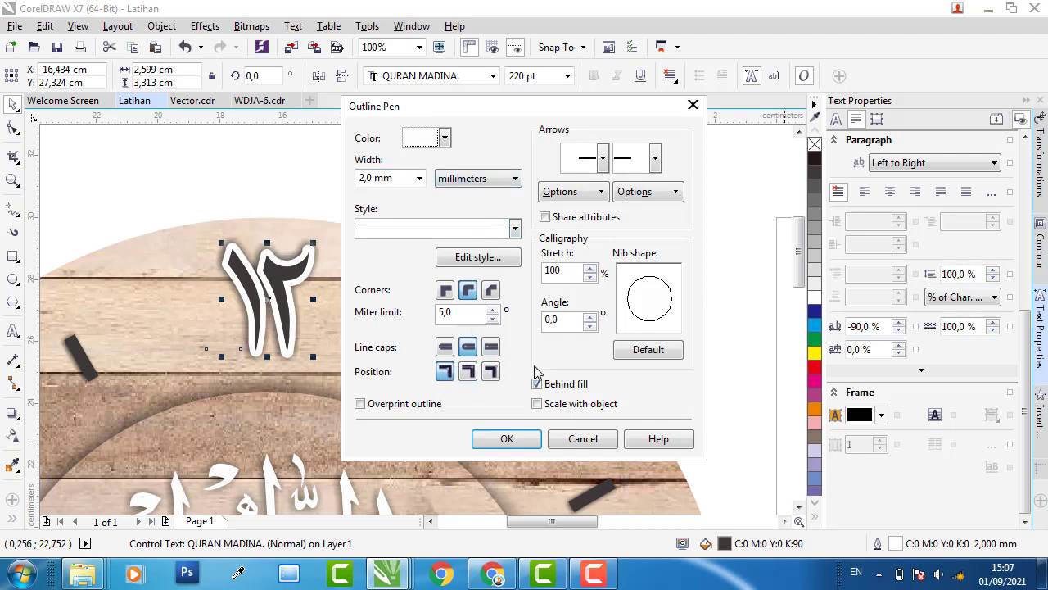
click(531, 437)
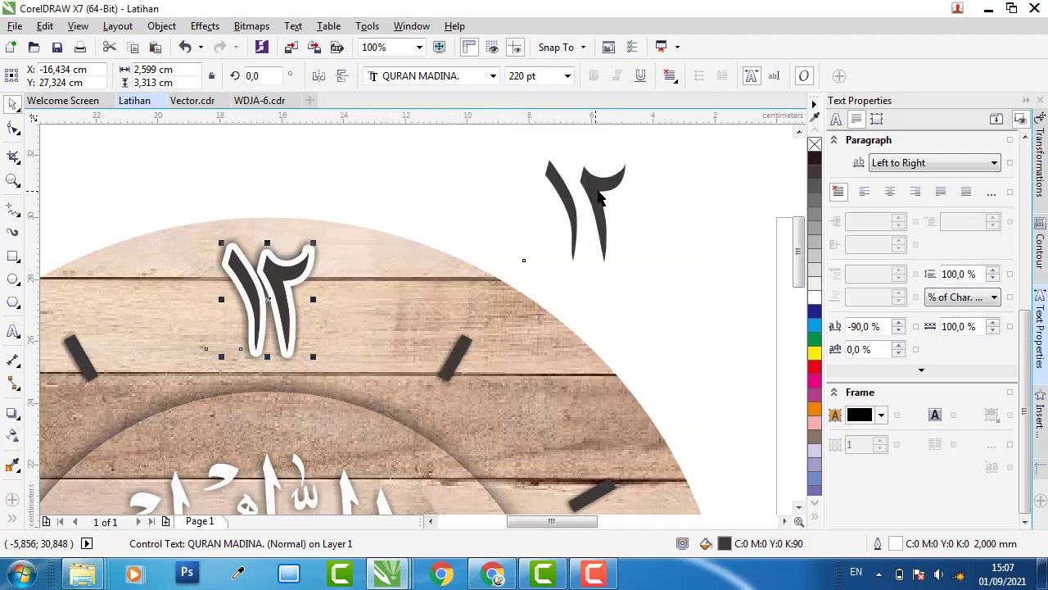
Step: Give the new ١٢ a white 2.0 mm outside outline with round corners and caps
click(586, 207)
right_click(815, 357)
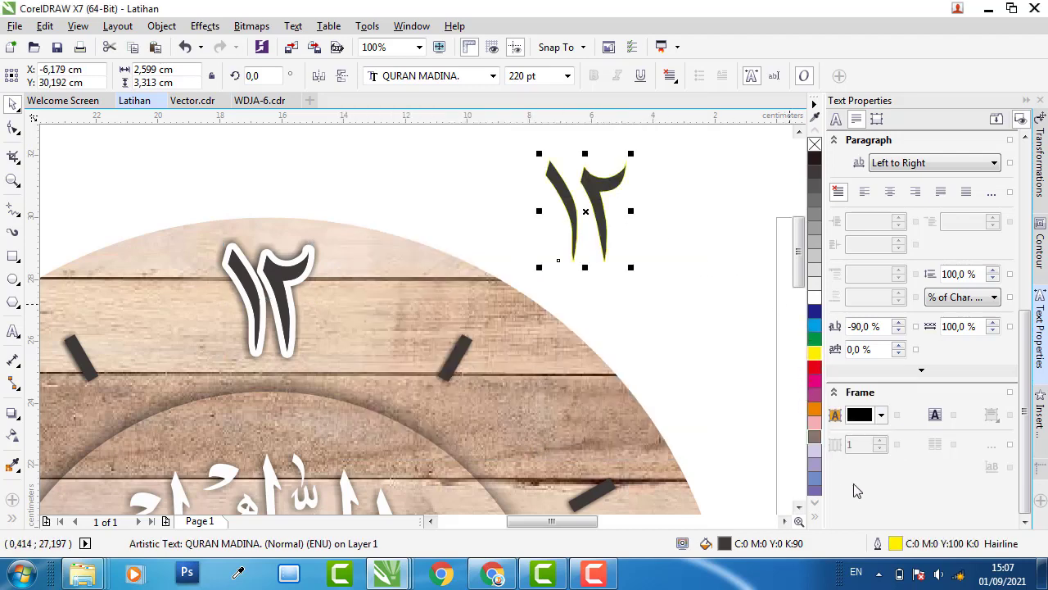
double_click(897, 543)
click(419, 178)
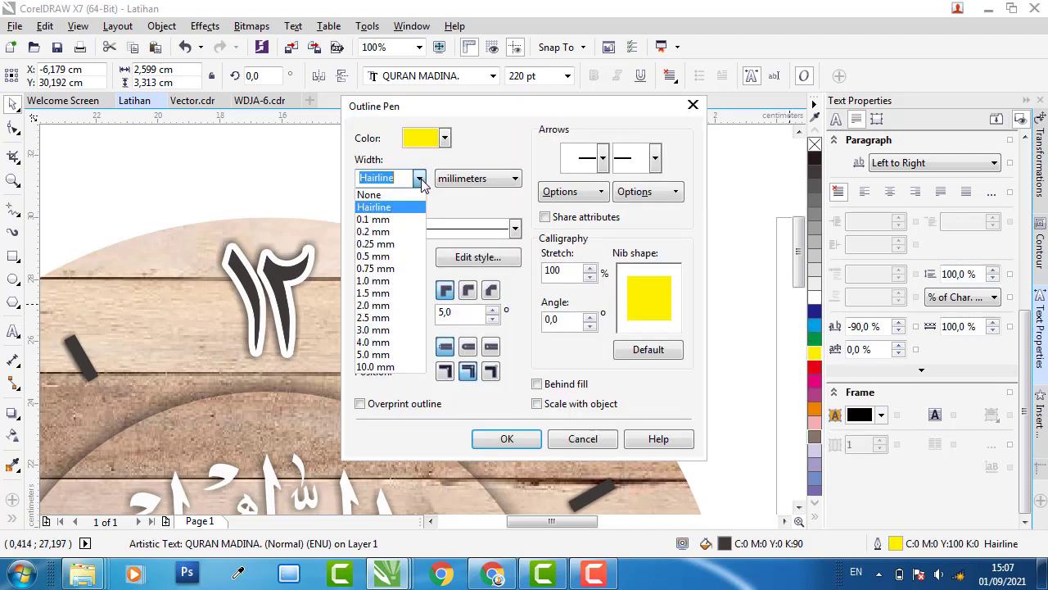
click(394, 305)
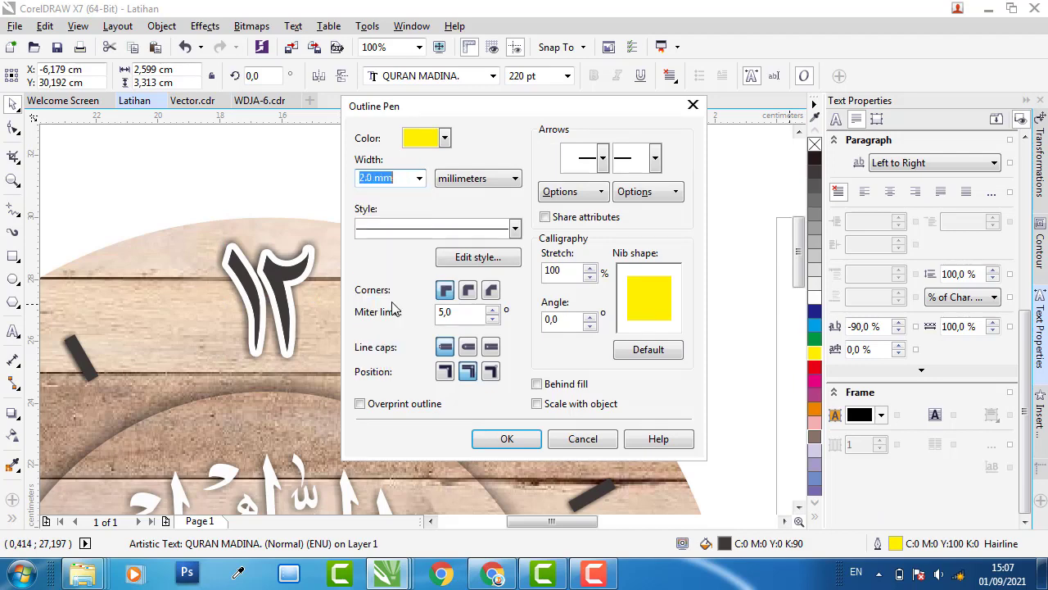
click(445, 373)
click(468, 290)
click(467, 346)
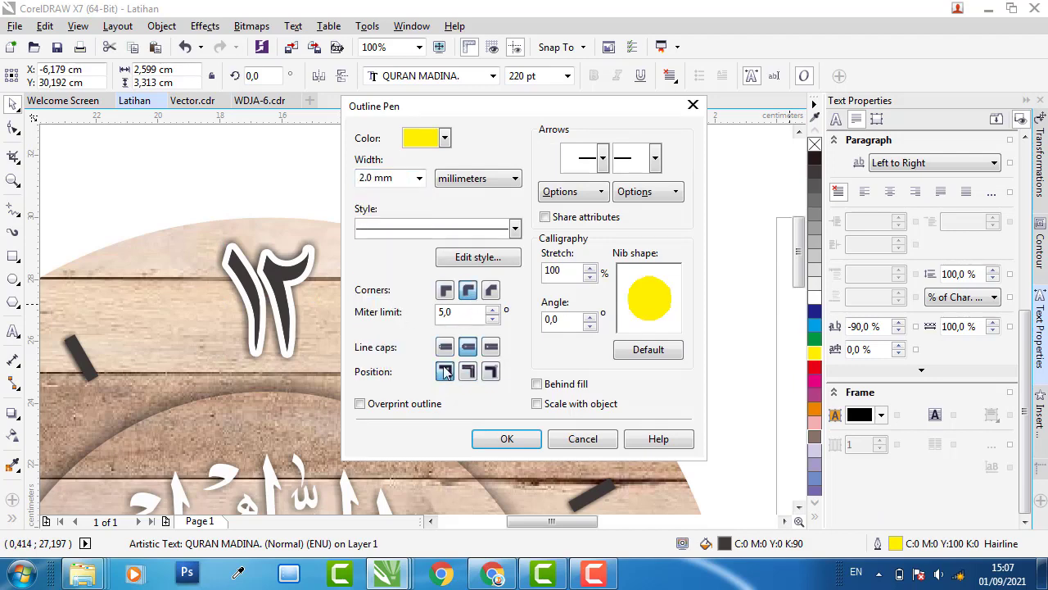
click(507, 439)
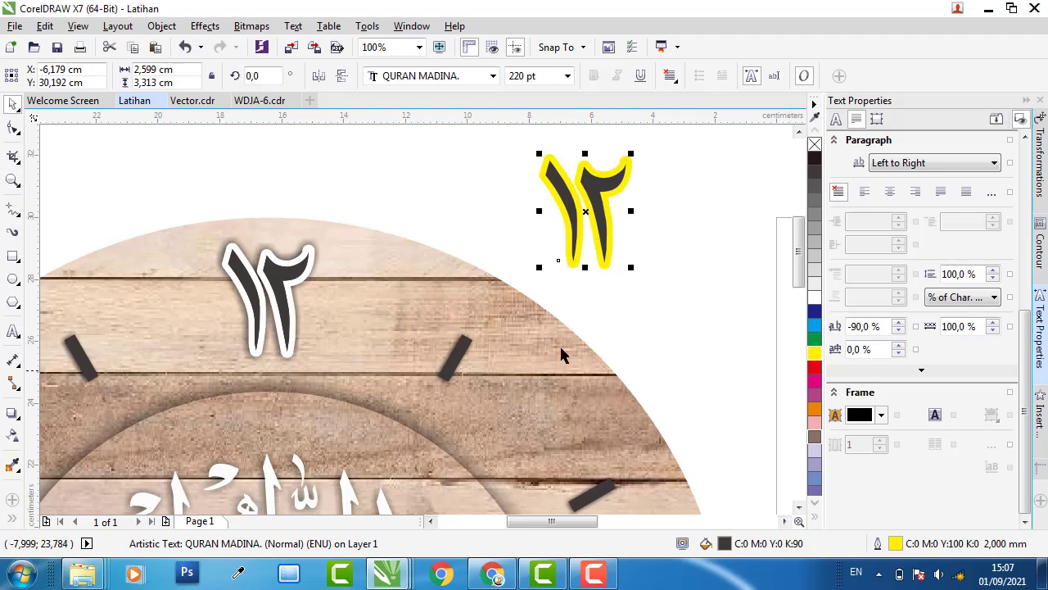
right_click(816, 302)
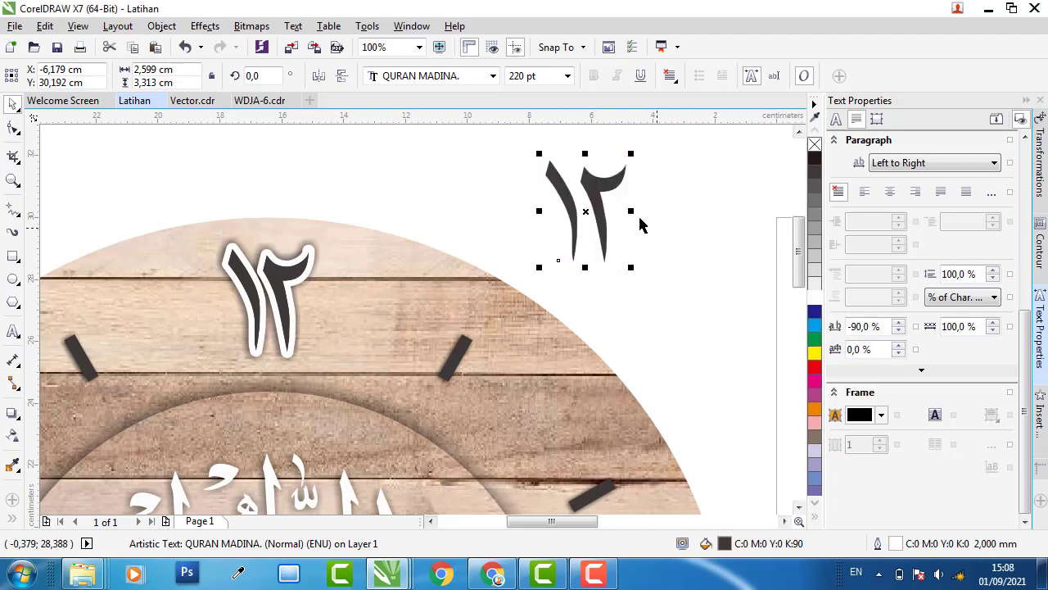
Step: Move the new ١٢ numeral onto the right clock face
drag(549, 205, 490, 298)
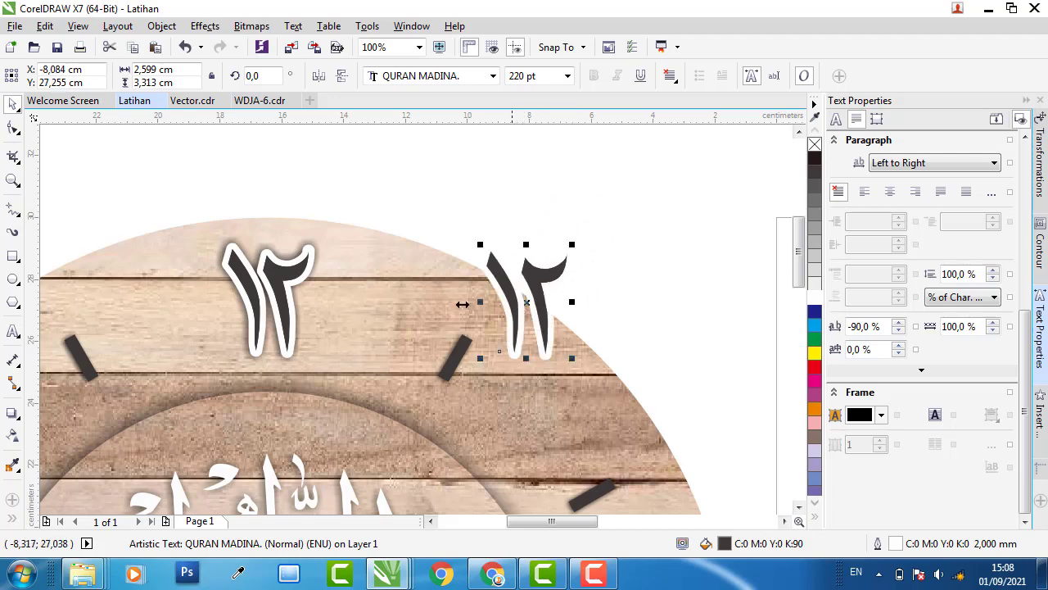
scroll(251, 287, down, 2)
scroll(265, 288, up, 2)
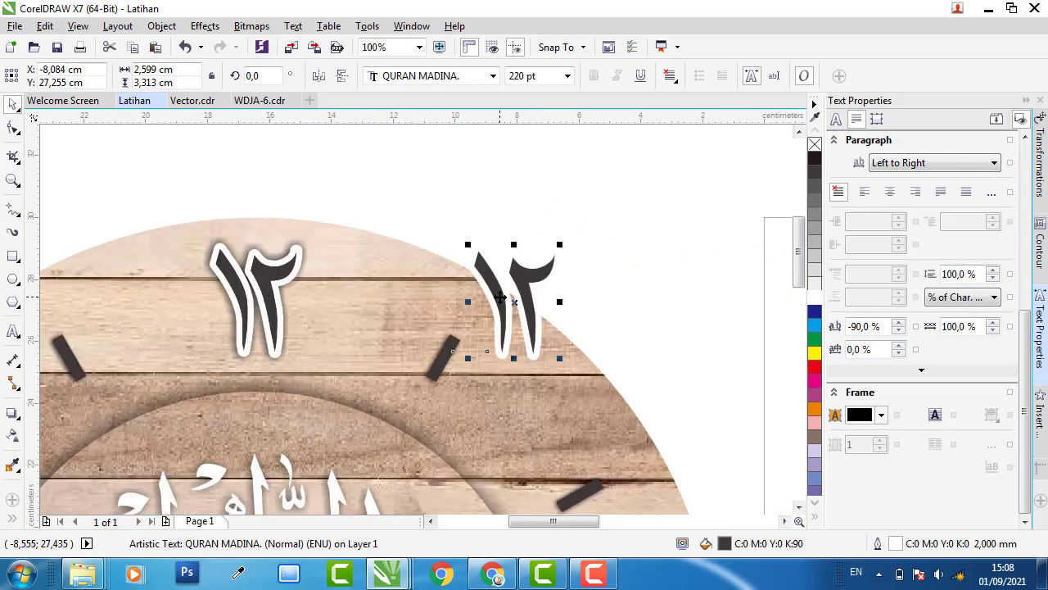
click(284, 263)
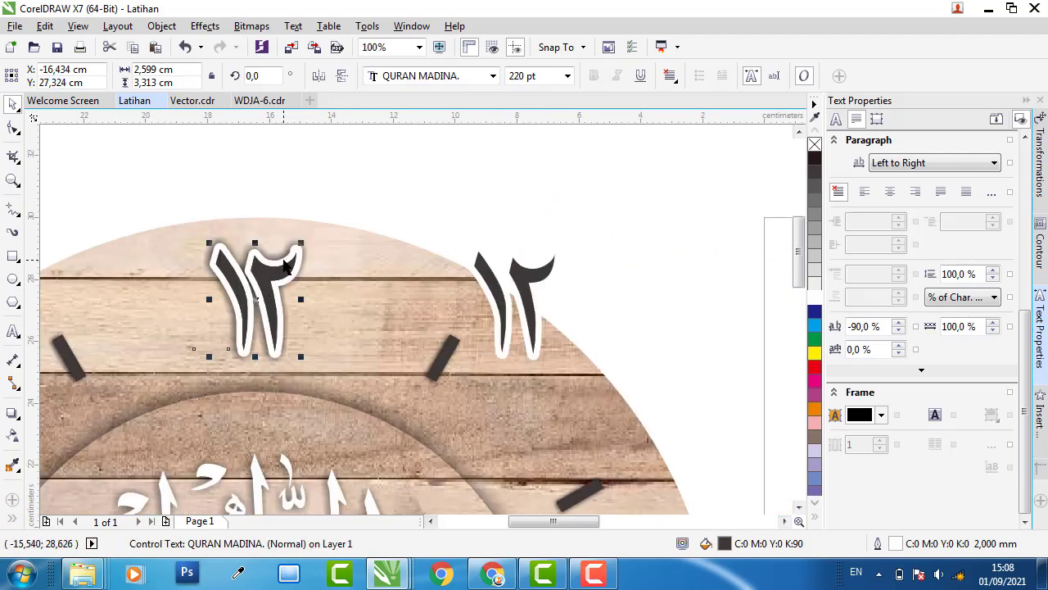
click(495, 278)
Step: Add a black Small Glow drop shadow to the new ١٢ numeral
click(12, 413)
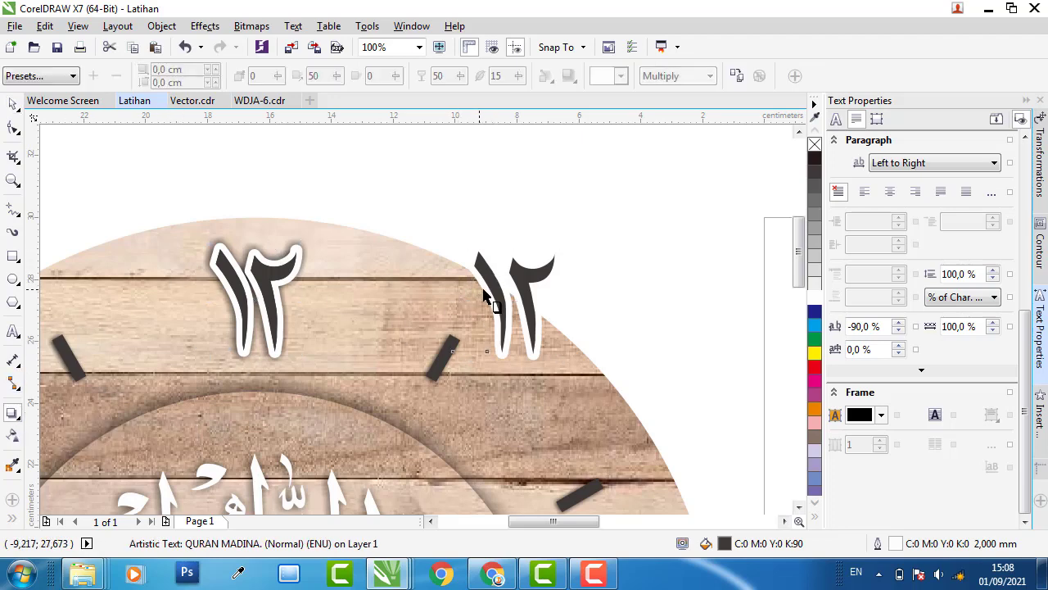
drag(467, 302, 516, 312)
click(69, 78)
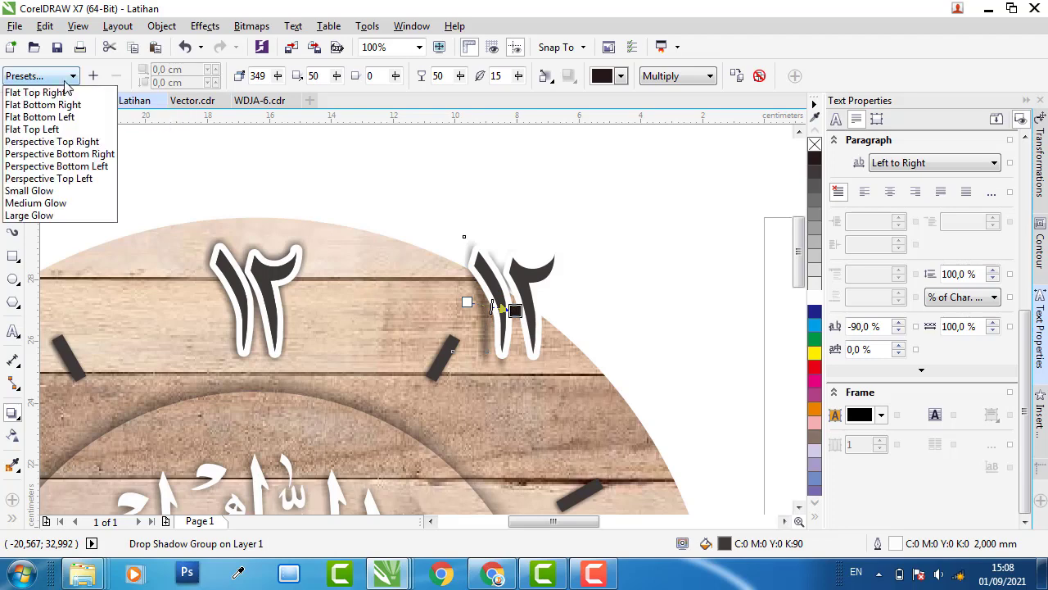
click(49, 190)
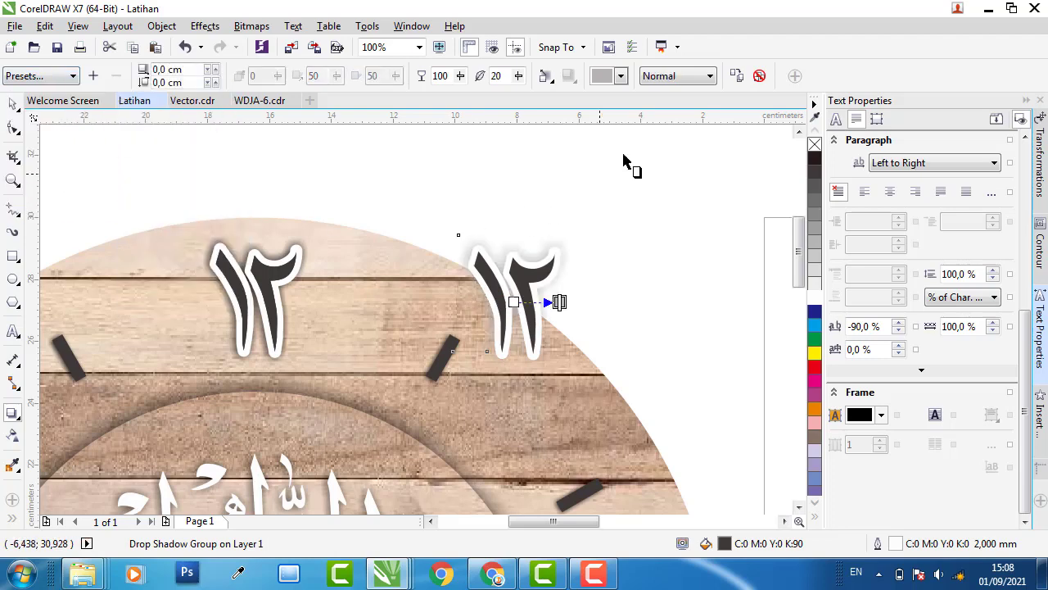
click(621, 79)
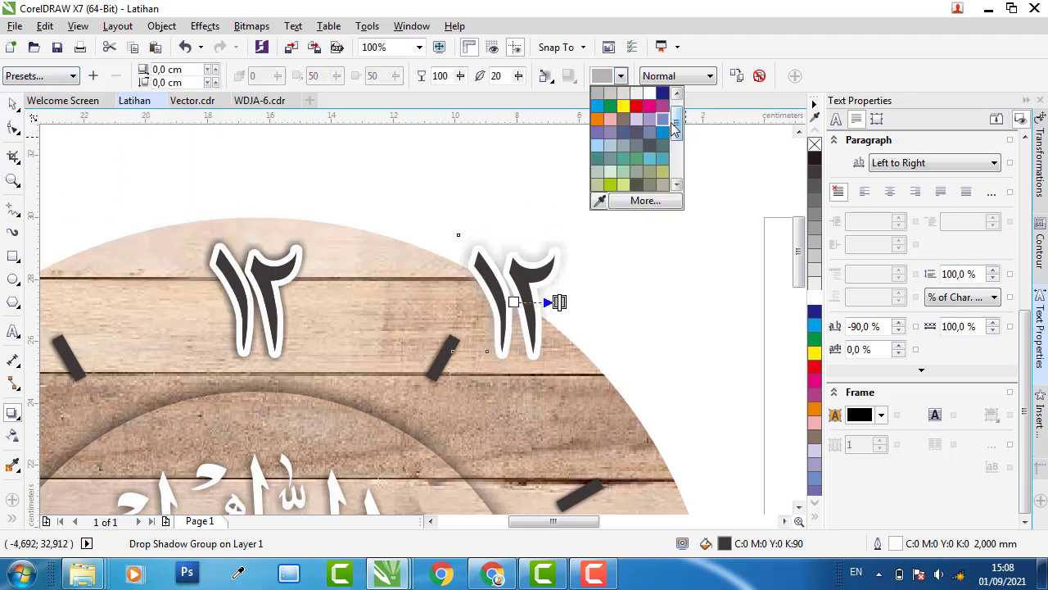
click(677, 94)
click(599, 94)
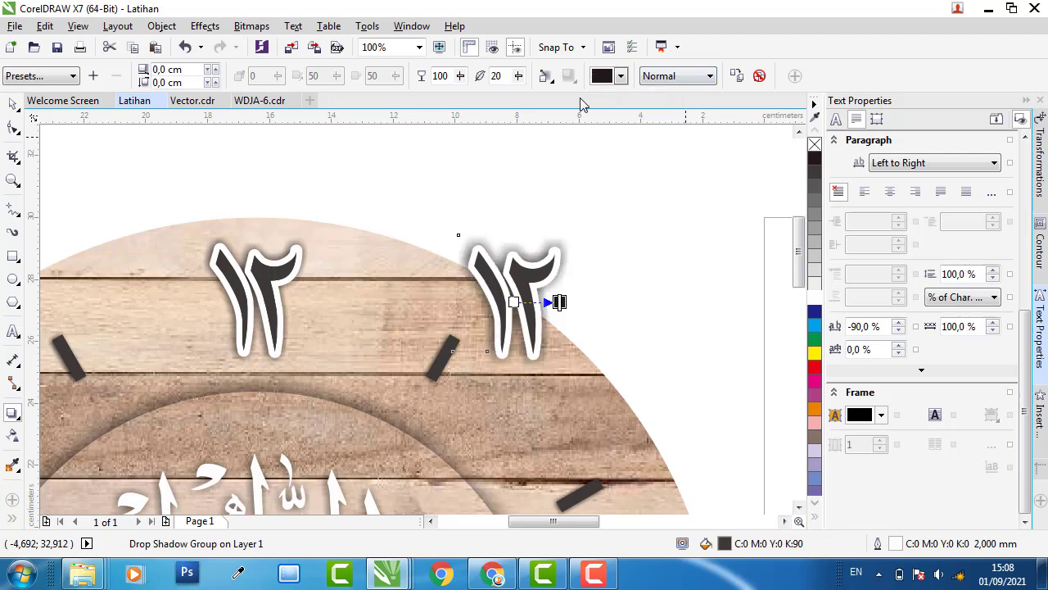
Step: Set the shadow feathering to 14 and opacity to 90, matching the original numeral
click(277, 282)
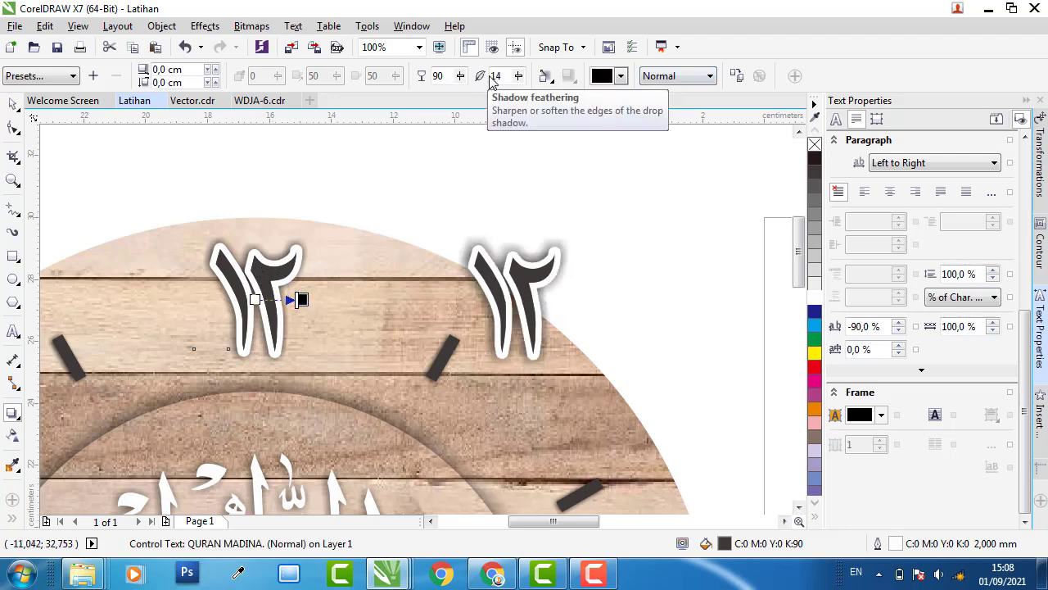
click(536, 274)
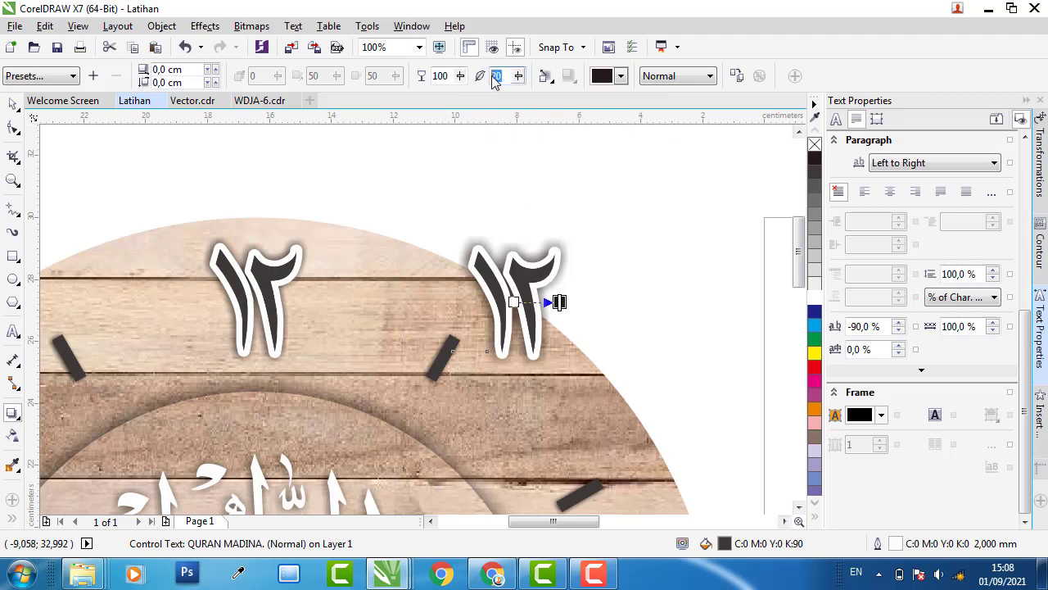
text(14)
key(Return)
double_click(440, 75)
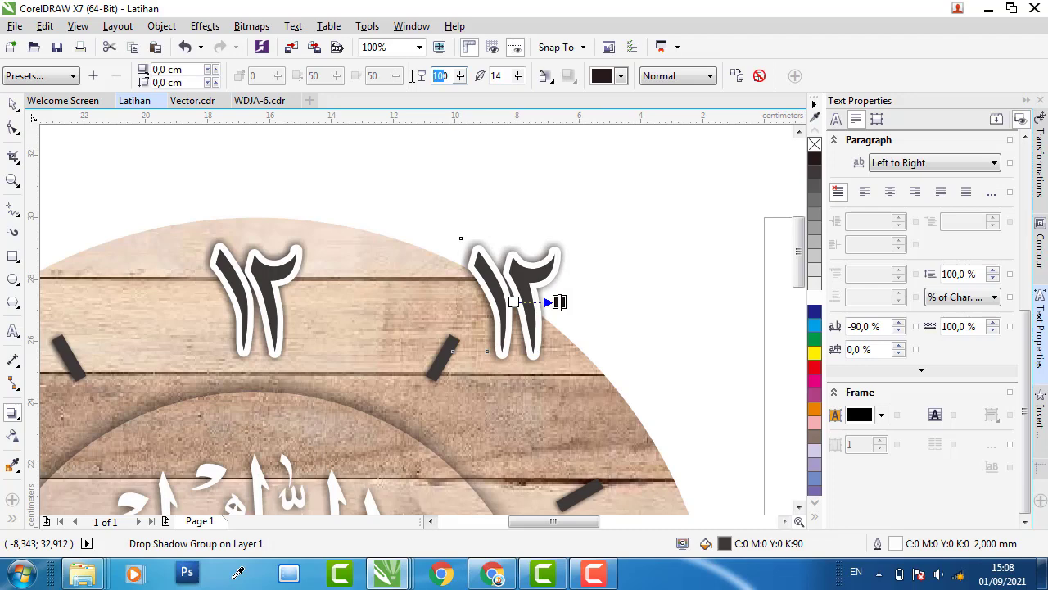
text(90)
key(Return)
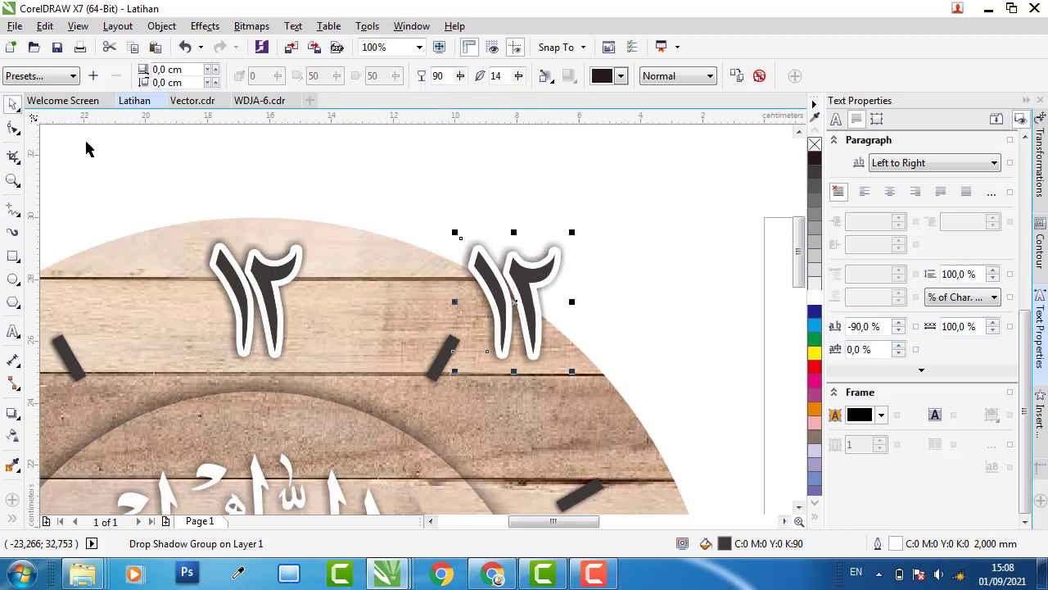
Step: Move the shadowed ١٢ to the top of the right clock face
scroll(328, 247, down, 1)
scroll(342, 253, down, 1)
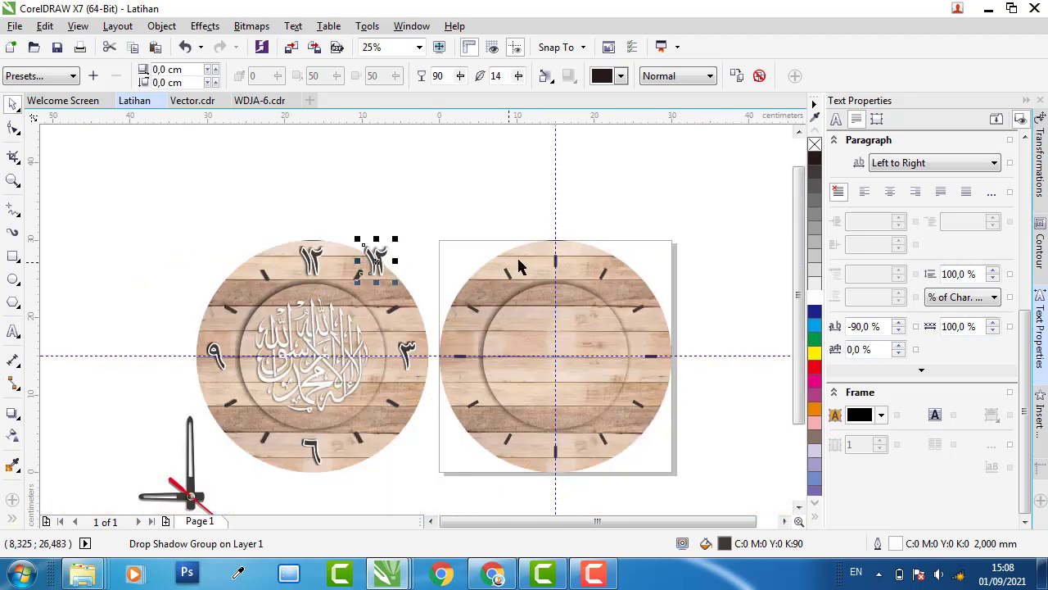
scroll(557, 261, up, 1)
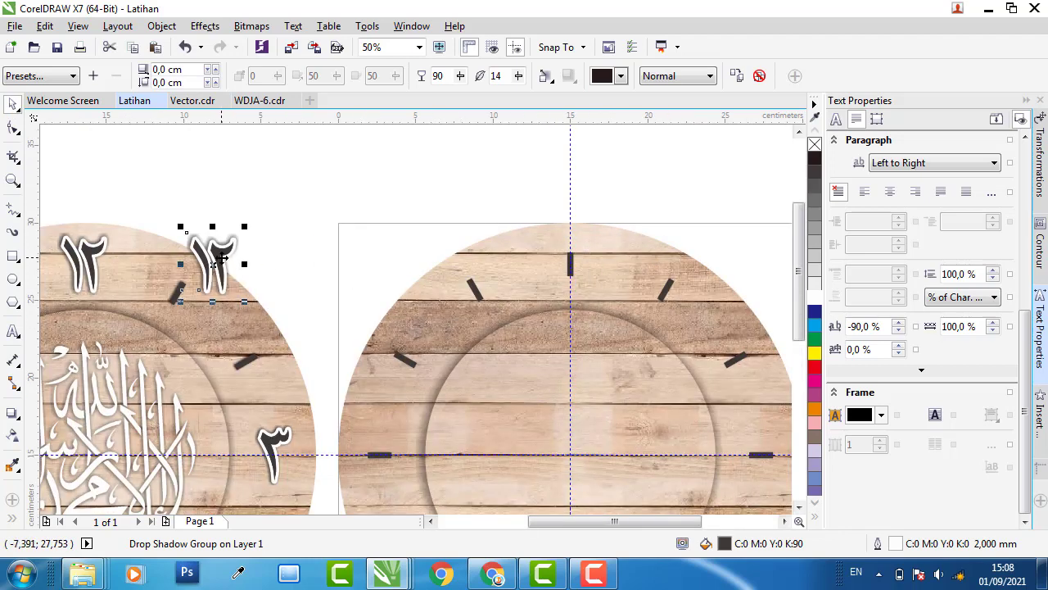
drag(223, 254, 479, 214)
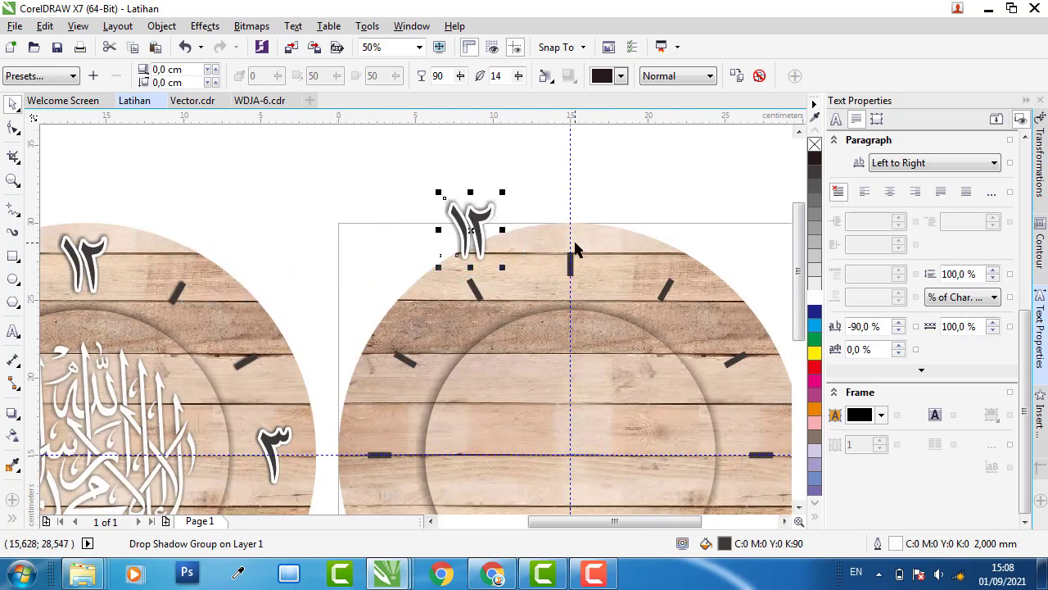
scroll(368, 187, up, 1)
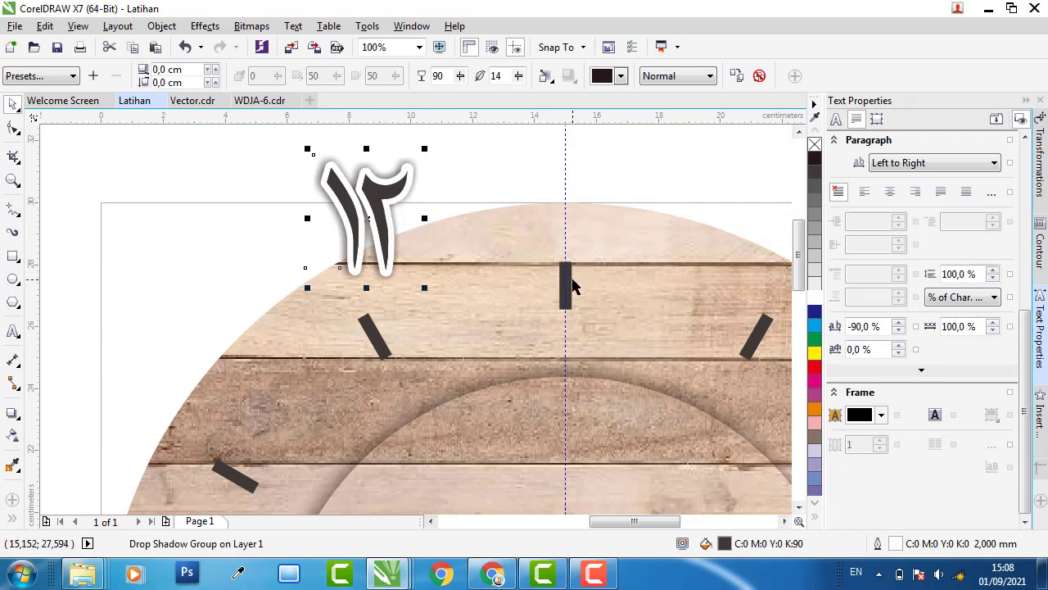
Step: Align the ١٢ numeral's centre with the top tick mark of the right face
shift+click(573, 284)
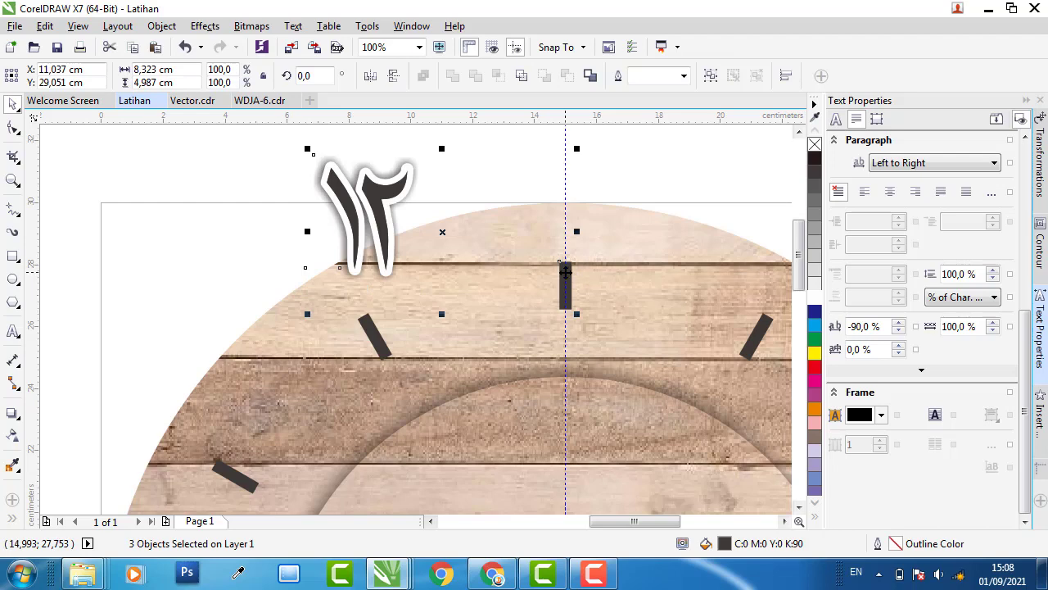
key(c)
key(e)
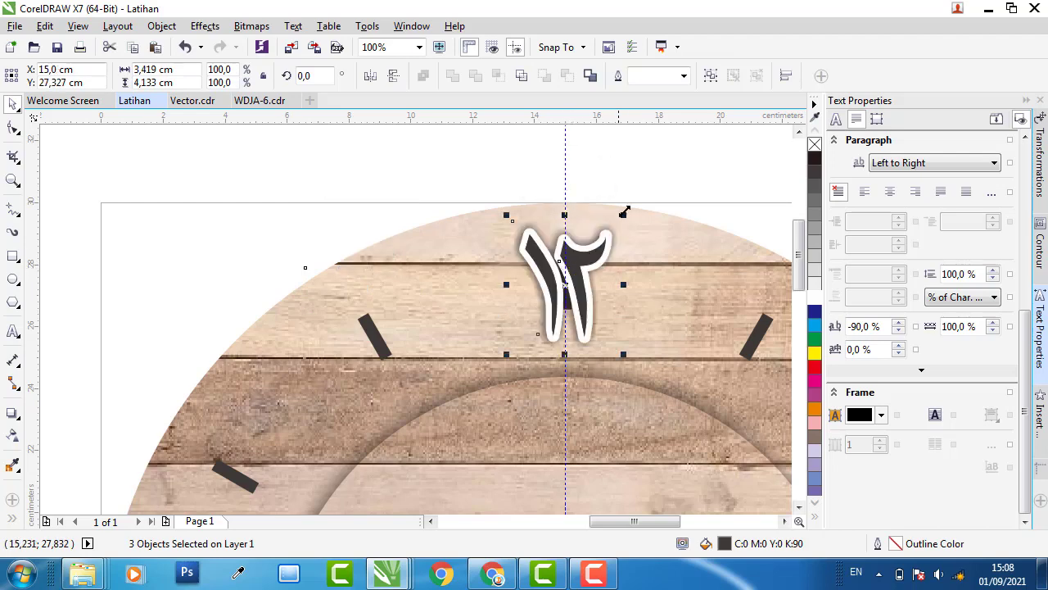
click(691, 166)
scroll(550, 208, down, 2)
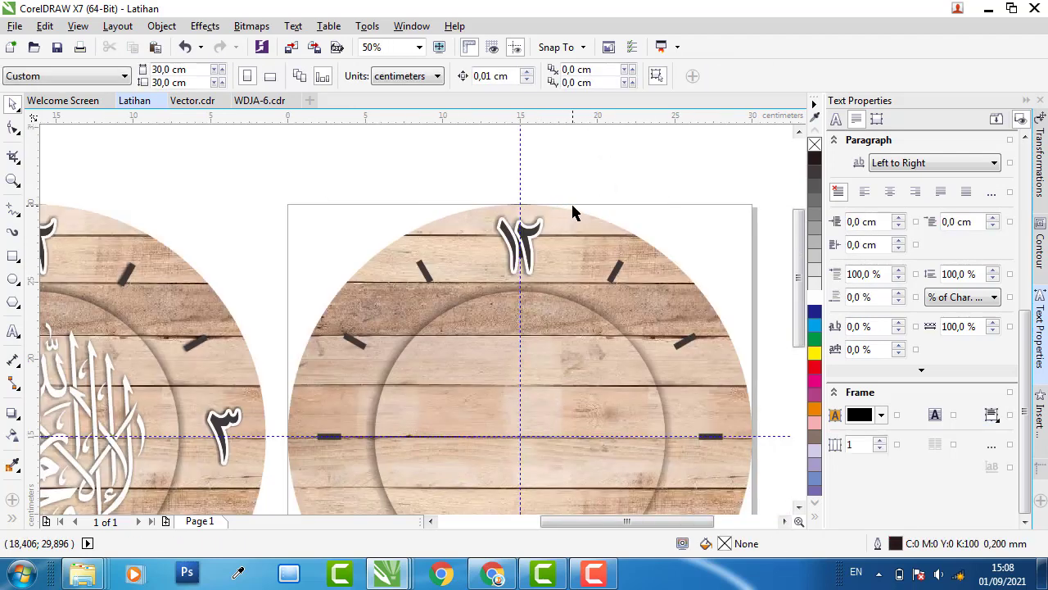
scroll(557, 208, down, 2)
scroll(548, 211, up, 2)
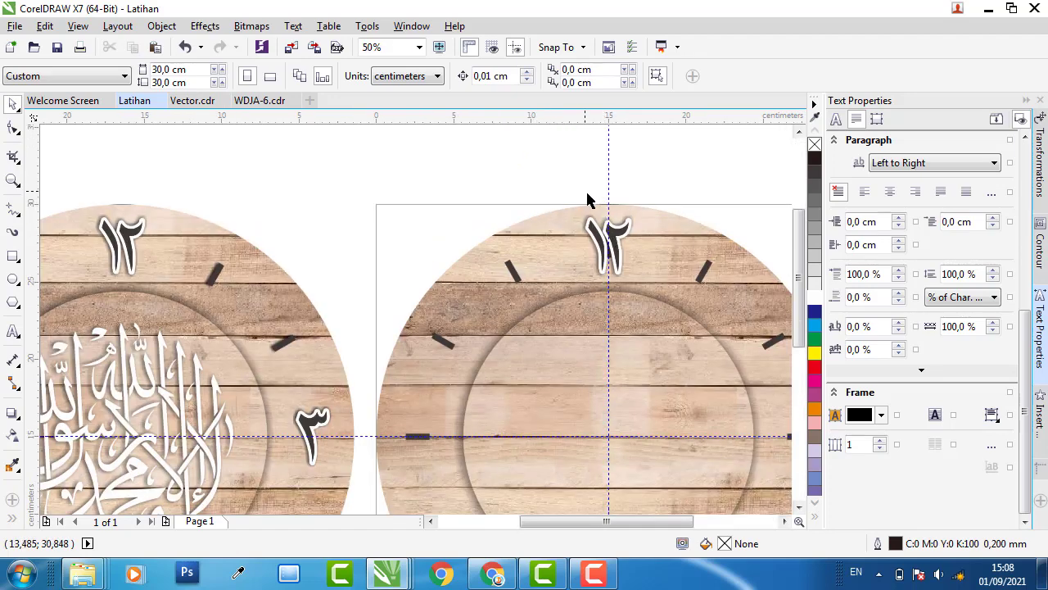
scroll(513, 216, down, 1)
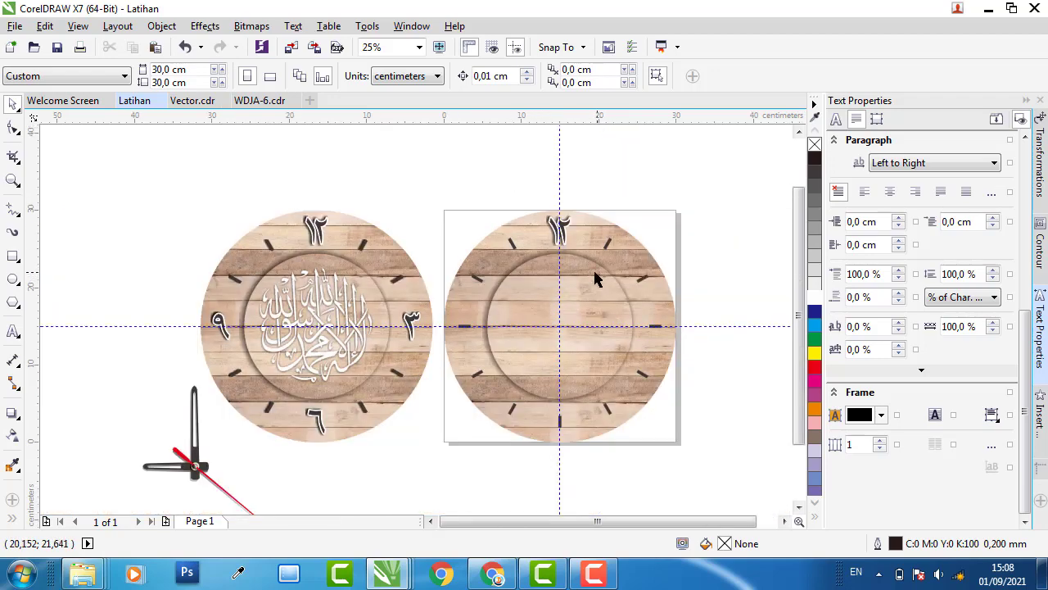
scroll(573, 245, up, 1)
Step: Attempt copying the ١٢ numeral lower and left on the clock, undoing both tries
click(573, 205)
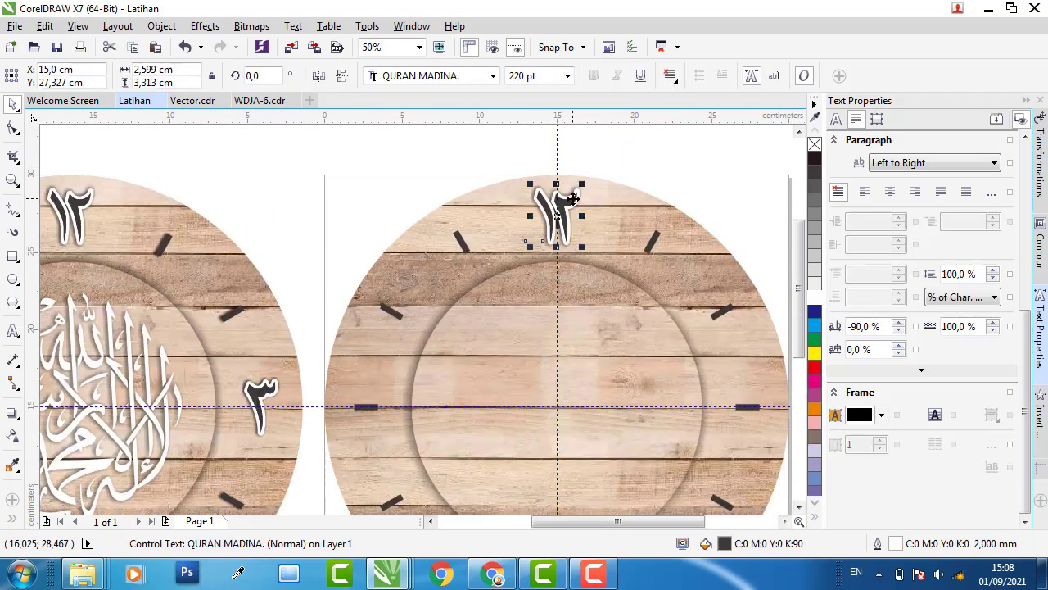
drag(564, 201, 426, 408)
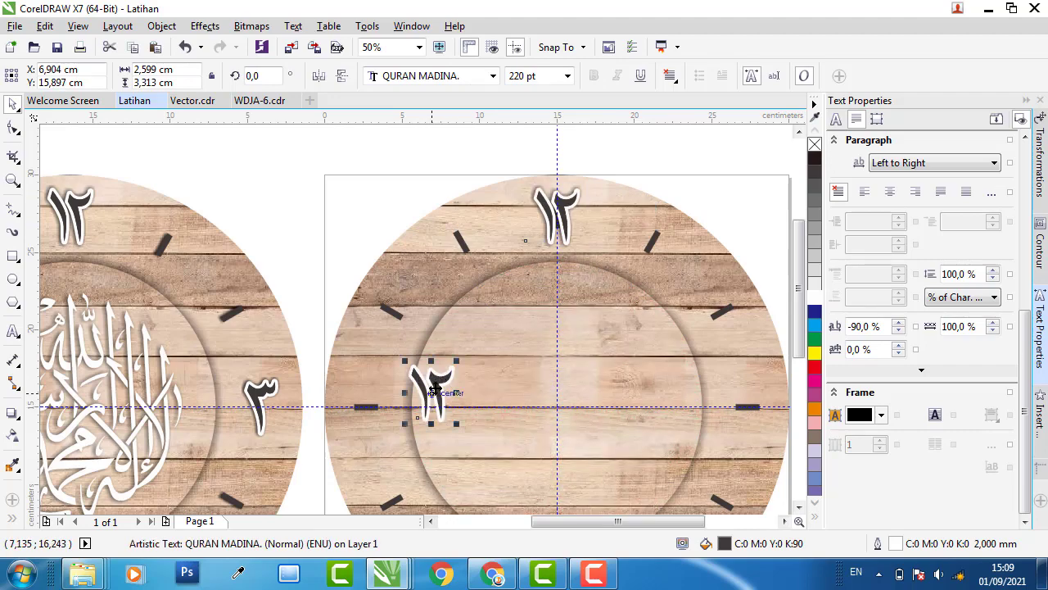
scroll(479, 373, up, 1)
key(ctrl+z)
scroll(428, 405, down, 1)
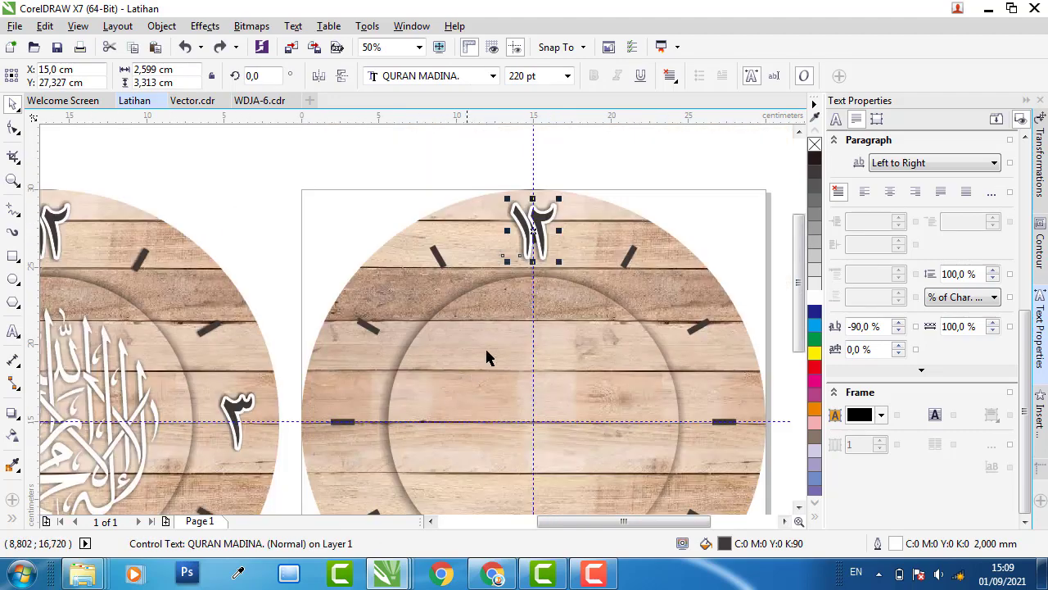
scroll(573, 192, up, 1)
click(606, 162)
scroll(529, 232, up, 1)
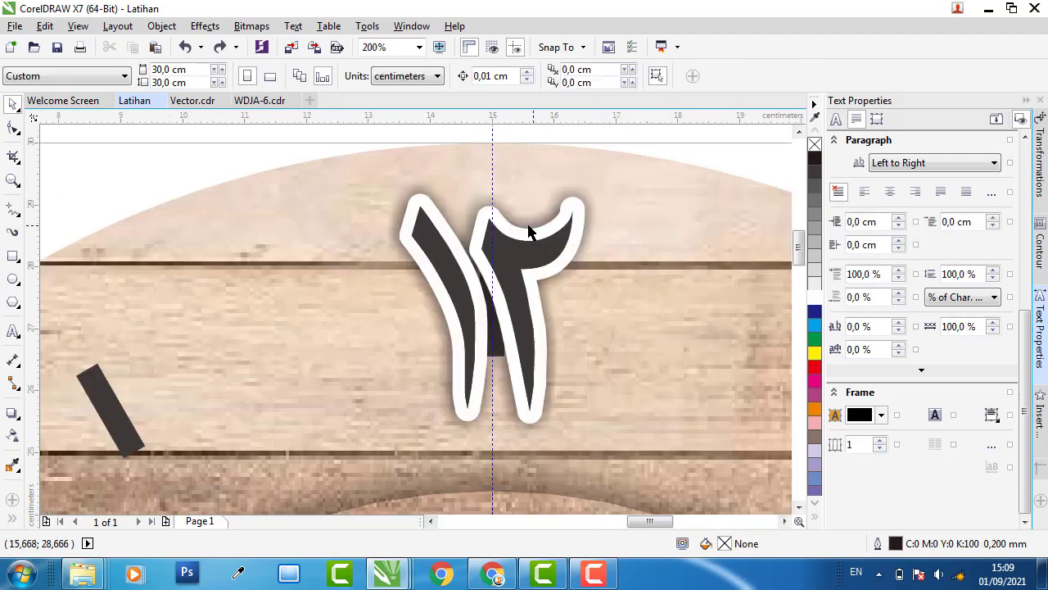
click(527, 255)
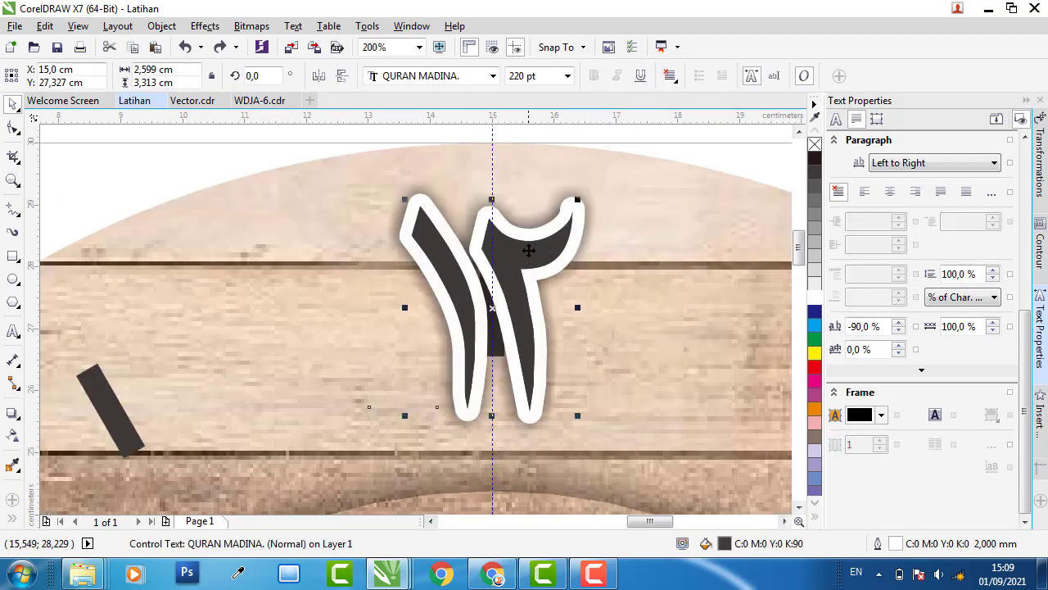
drag(529, 250, 258, 293)
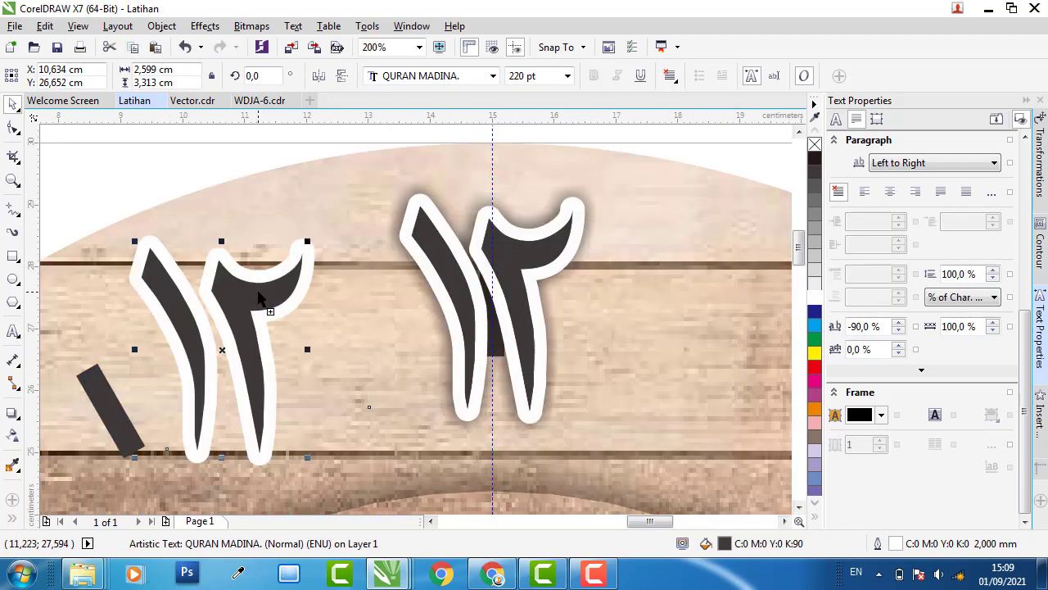
key(ctrl+z)
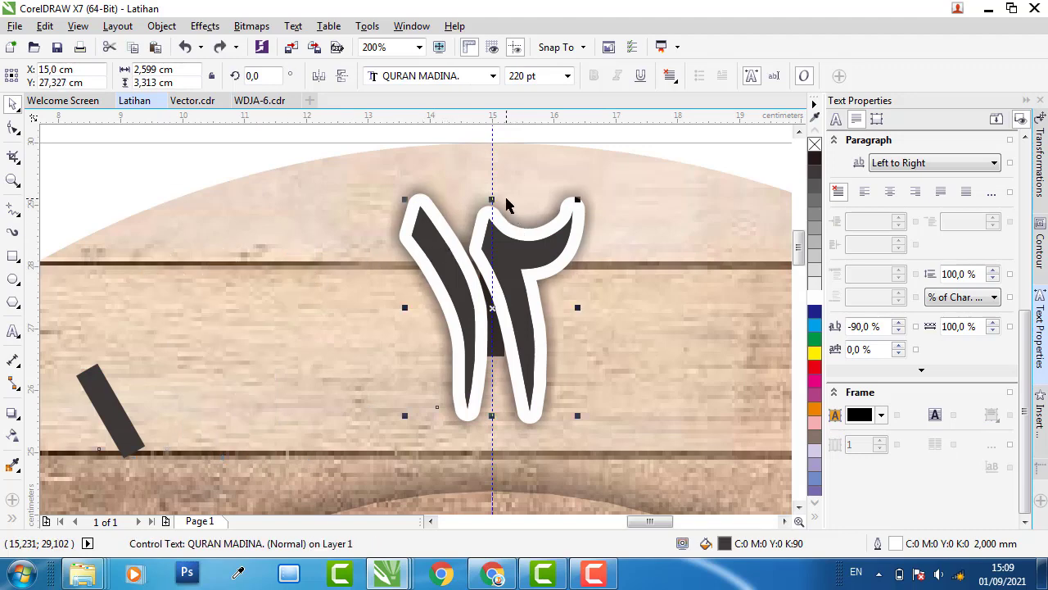
Step: Copy the shadowed ١٢ group to the left, right and bottom hour positions
click(506, 199)
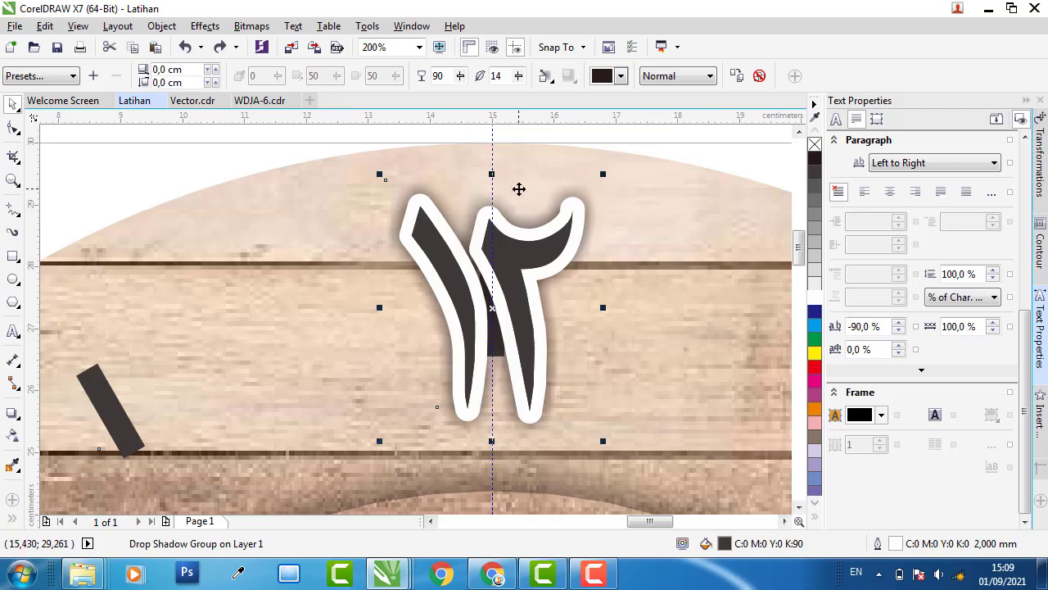
drag(514, 201, 182, 243)
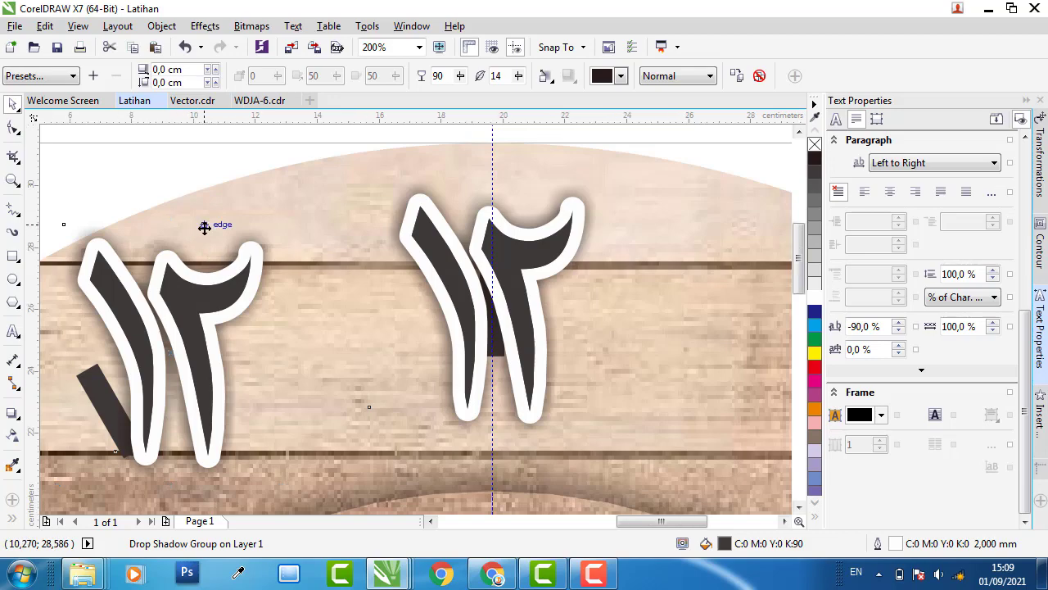
scroll(192, 244, down, 1)
scroll(200, 242, down, 1)
mouse_move(212, 242)
mouse_down()
mouse_move(149, 377)
mouse_move(661, 350)
mouse_up()
scroll(152, 375, up, 1)
scroll(661, 350, down, 1)
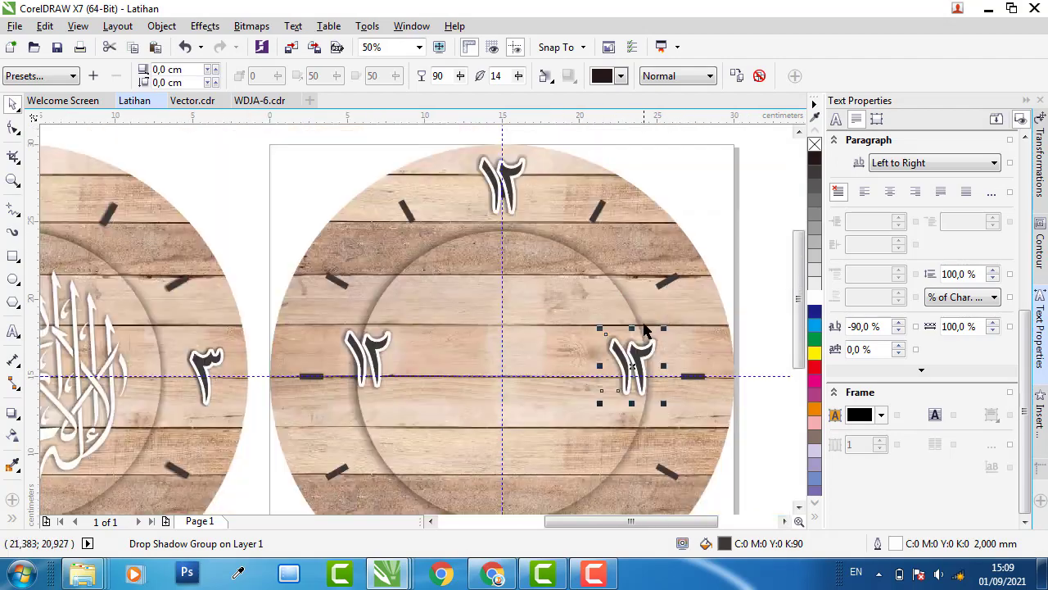
mouse_move(643, 342)
mouse_down()
mouse_move(521, 418)
mouse_move(508, 442)
mouse_up()
scroll(375, 360, up, 1)
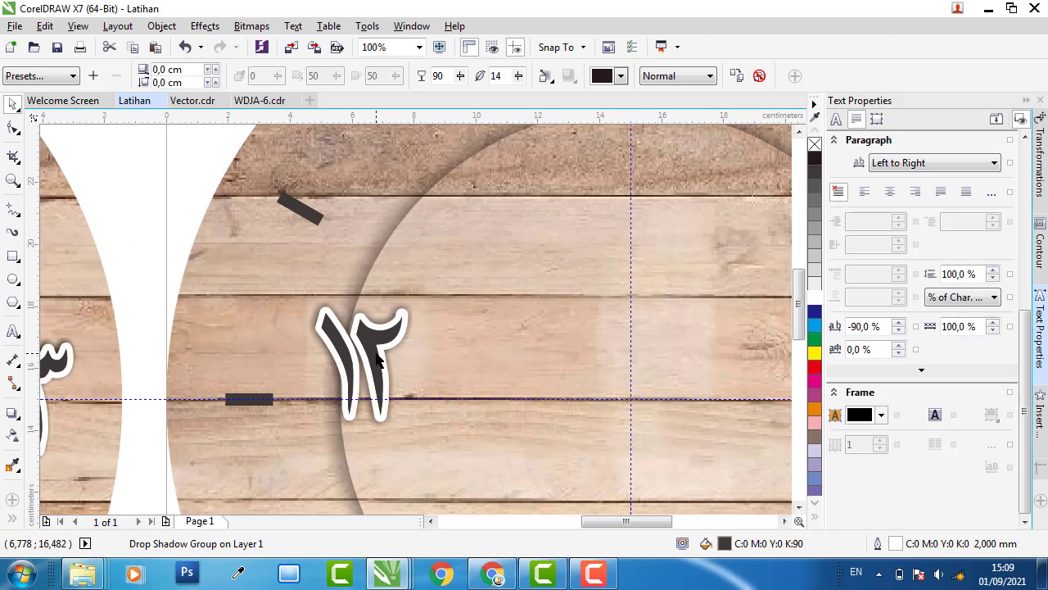
Step: Retype the left copy as ٩ and centre it on the 9 o'clock tick
double_click(376, 360)
key(ctrl+a)
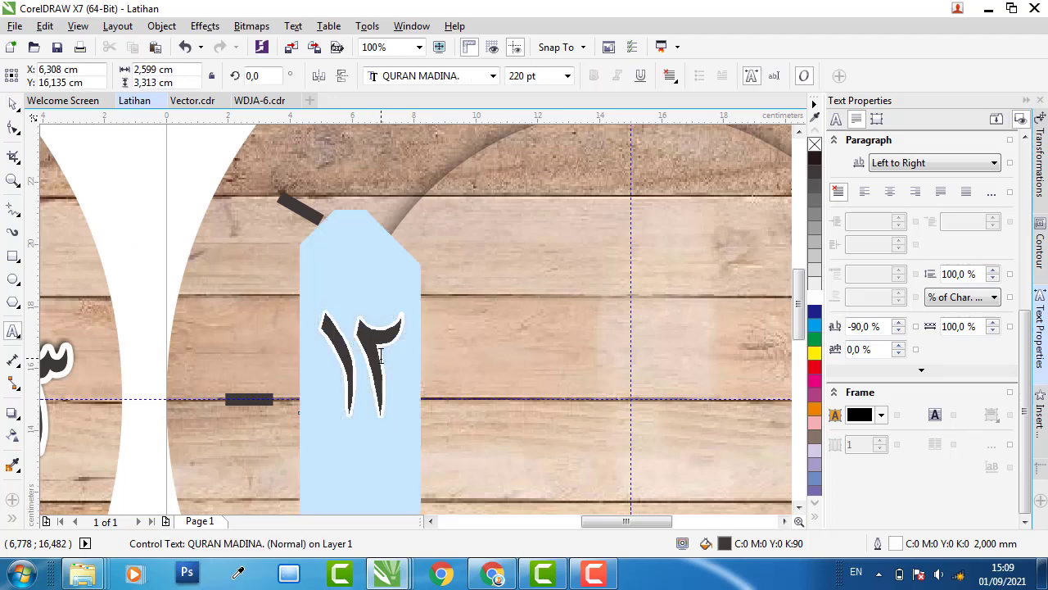
key(ctrl+a)
text(٩)
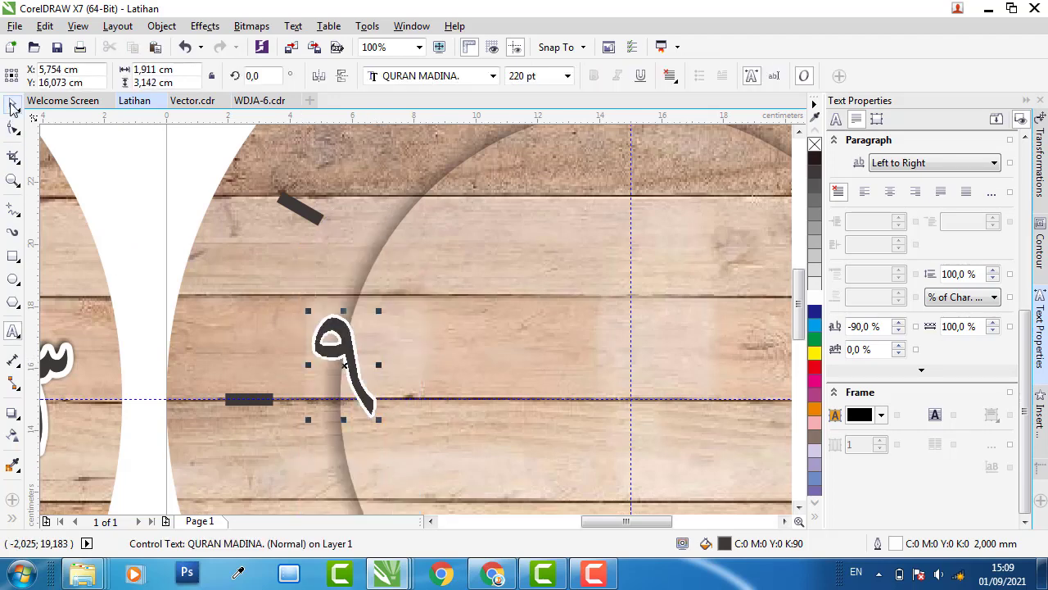
click(12, 103)
scroll(319, 394, down, 2)
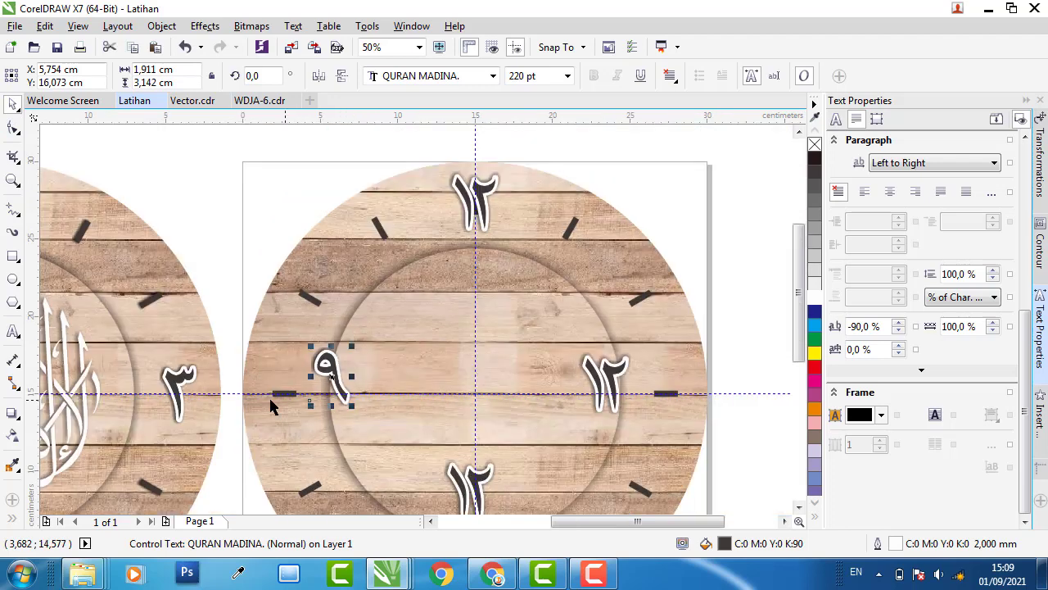
scroll(273, 395, up, 3)
scroll(273, 395, up, 1)
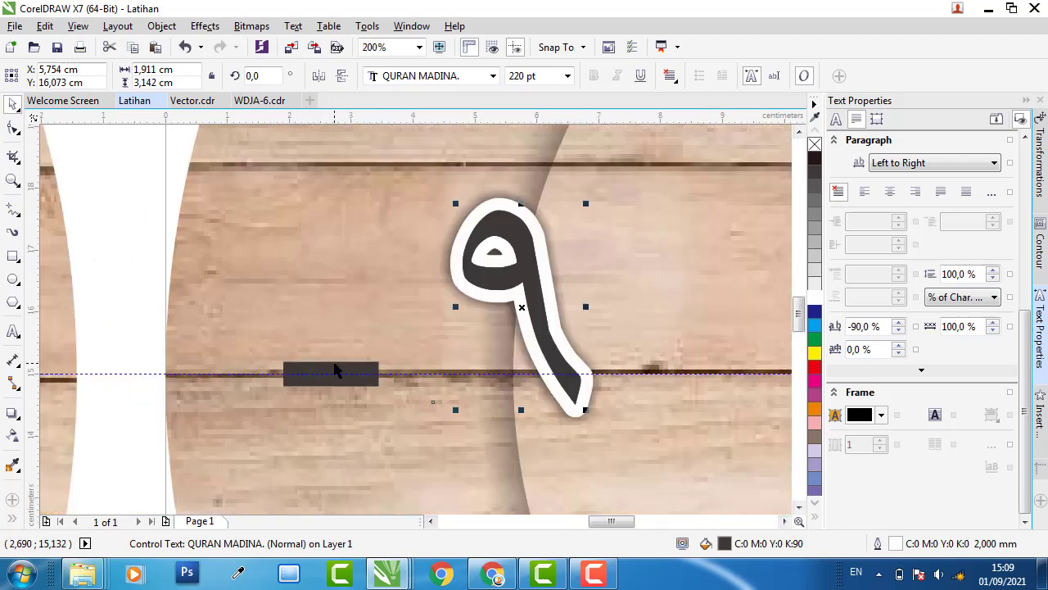
shift+click(336, 371)
key(c)
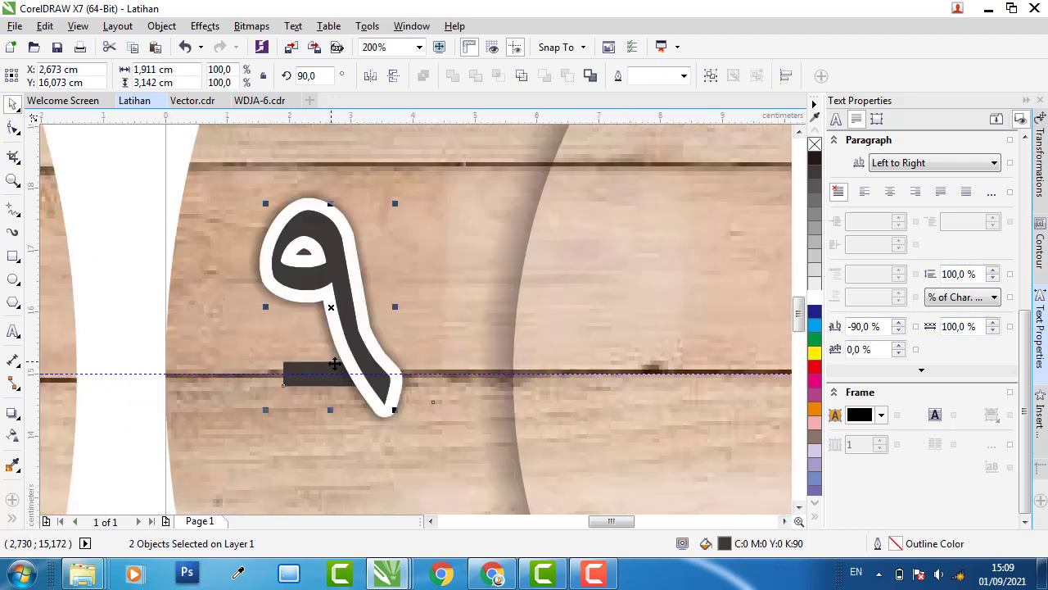
key(e)
scroll(227, 234, down, 2)
key(Escape)
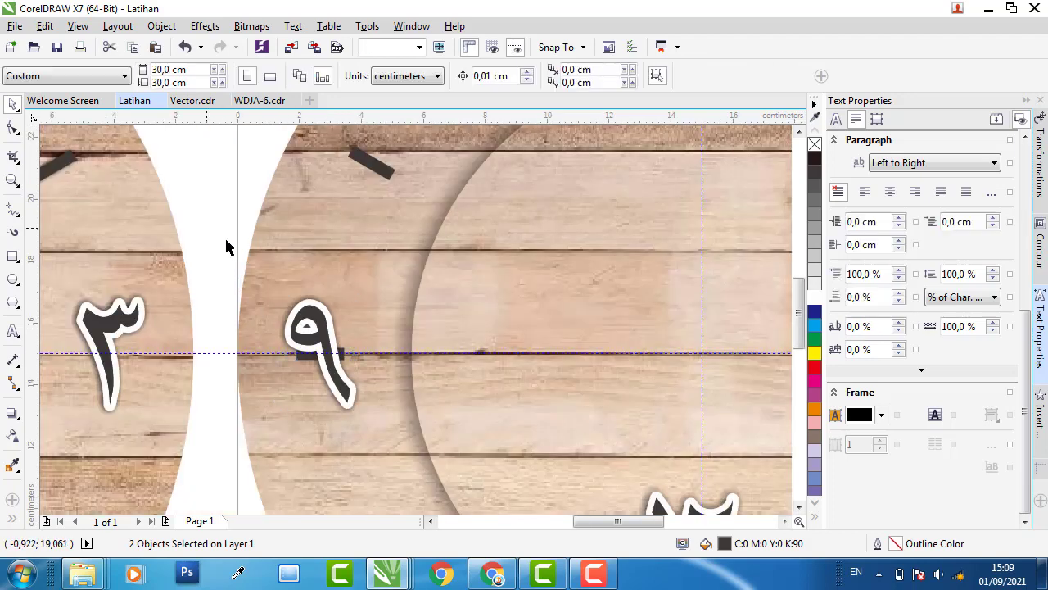
Step: Retype the bottom copy as ٦ and centre it on the 6 o'clock tick
scroll(380, 368, down, 2)
scroll(380, 368, up, 3)
click(374, 264)
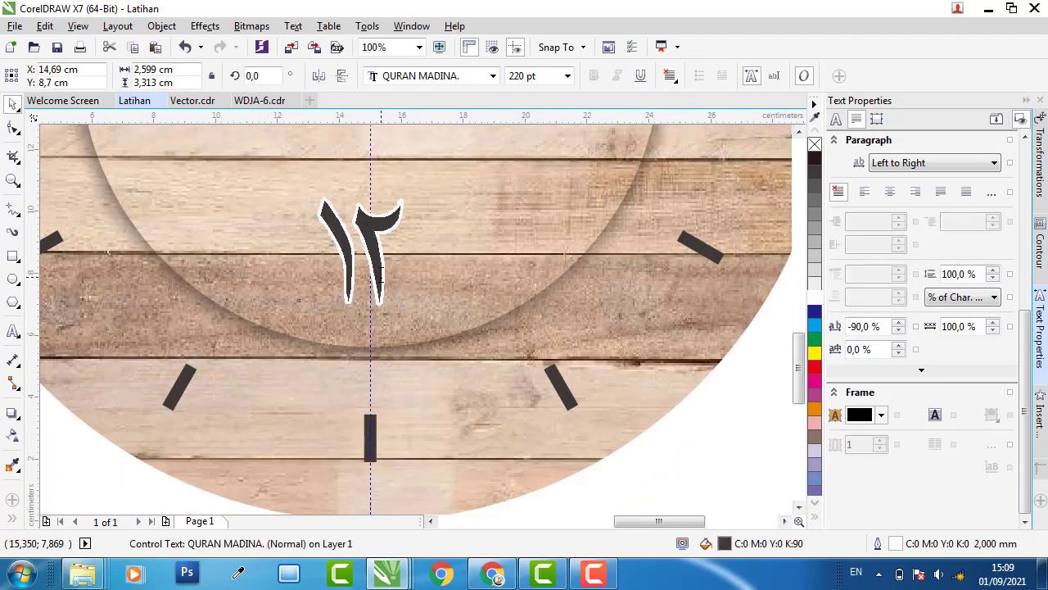
double_click(378, 275)
text(٦)
key(ctrl+space)
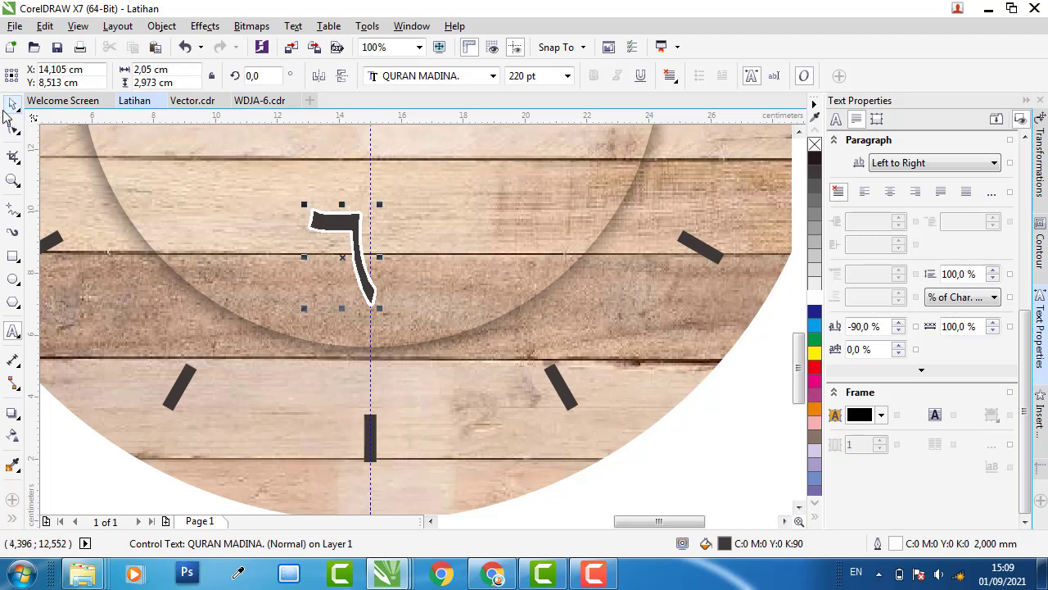
shift+click(373, 417)
key(c)
key(e)
scroll(365, 397, down, 1)
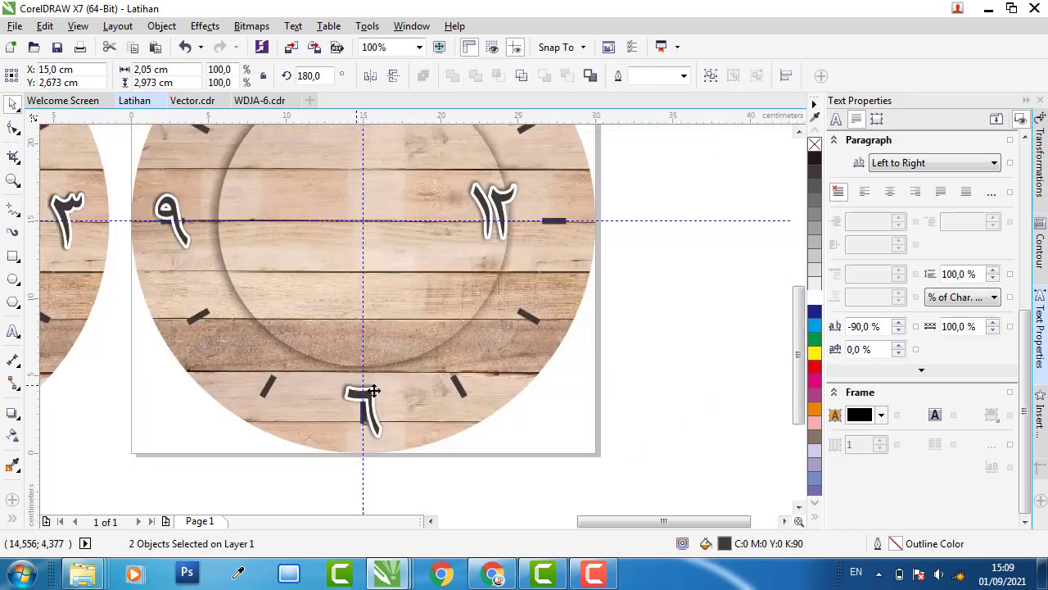
Step: Retype the right copy as ٣ and centre it on the 3 o'clock tick
click(635, 400)
scroll(545, 178, up, 2)
double_click(400, 238)
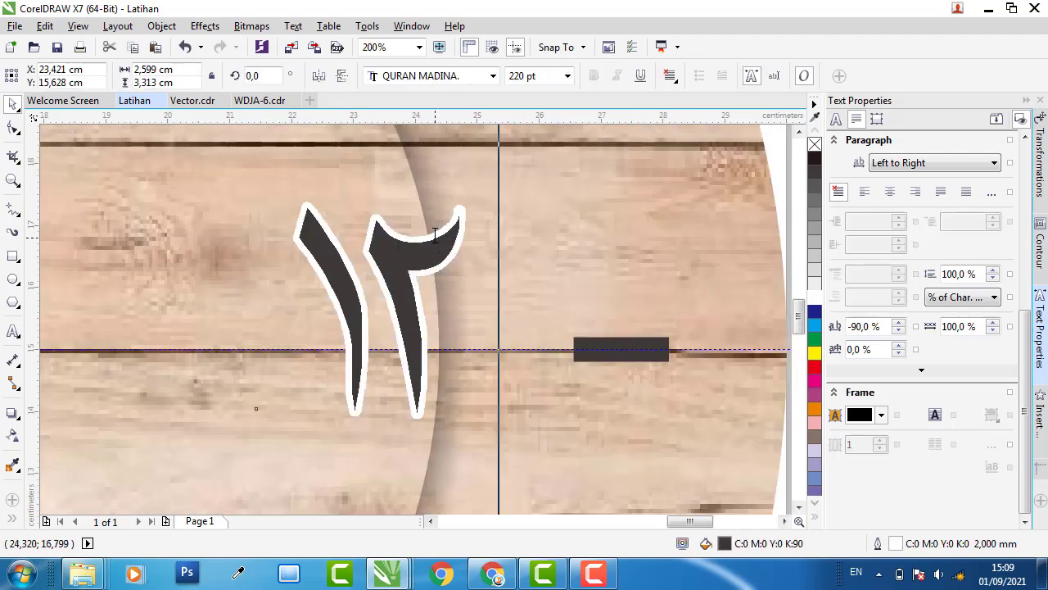
text(3)
key(ctrl+space)
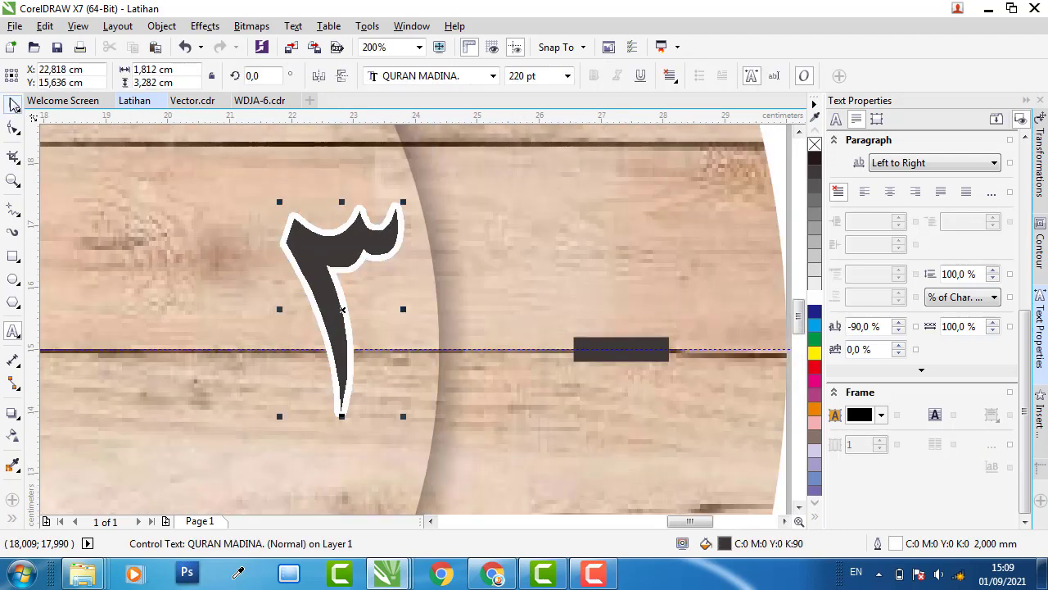
shift+click(660, 347)
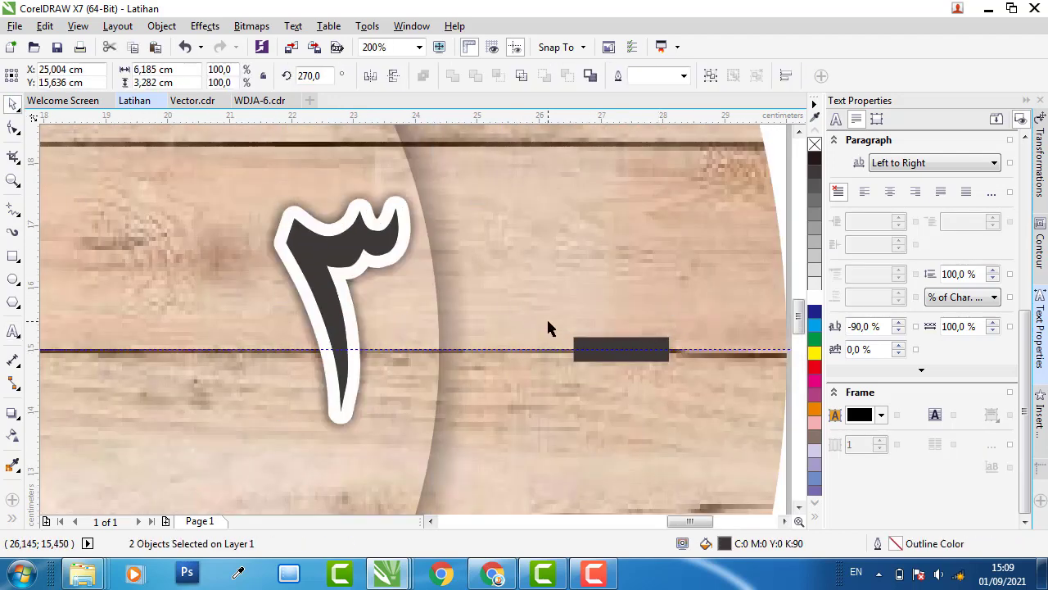
key(c)
scroll(373, 323, down, 1)
key(Escape)
Step: Send the tick bar under the ١٢ numeral behind it
scroll(620, 331, down, 2)
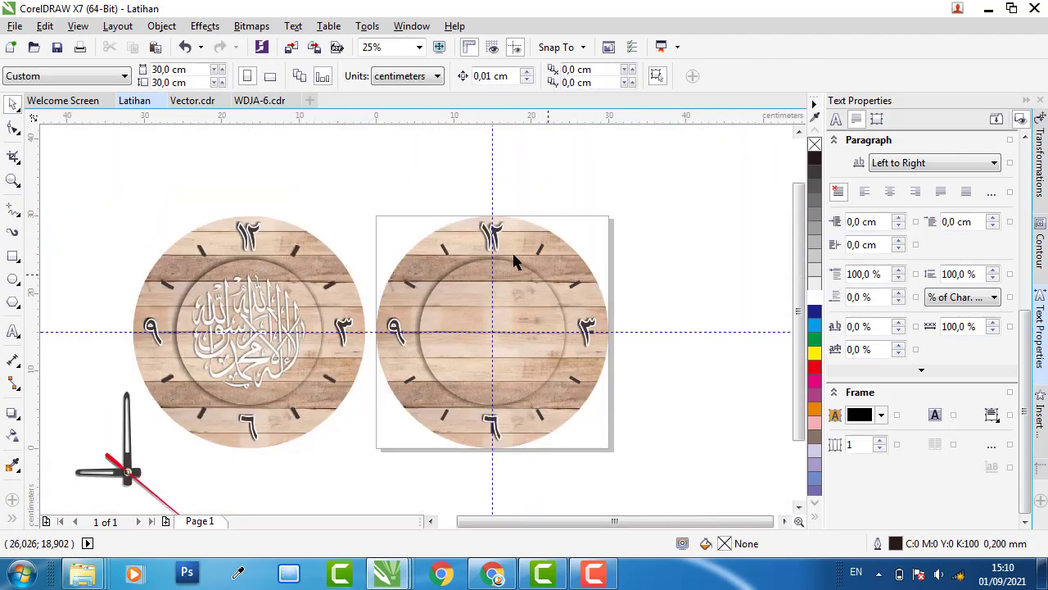
scroll(502, 236, up, 2)
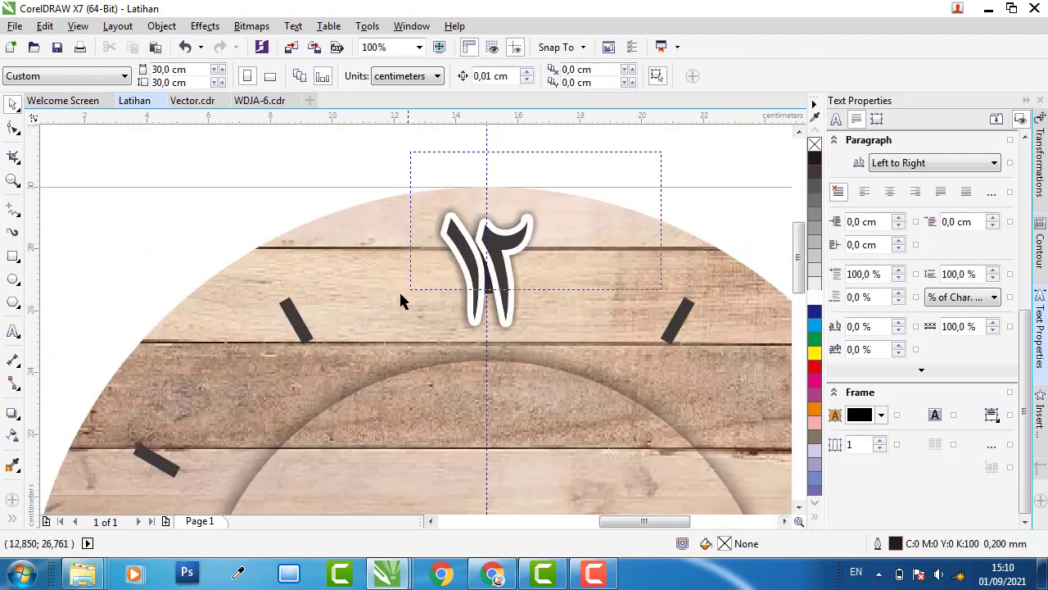
drag(386, 302, 386, 302)
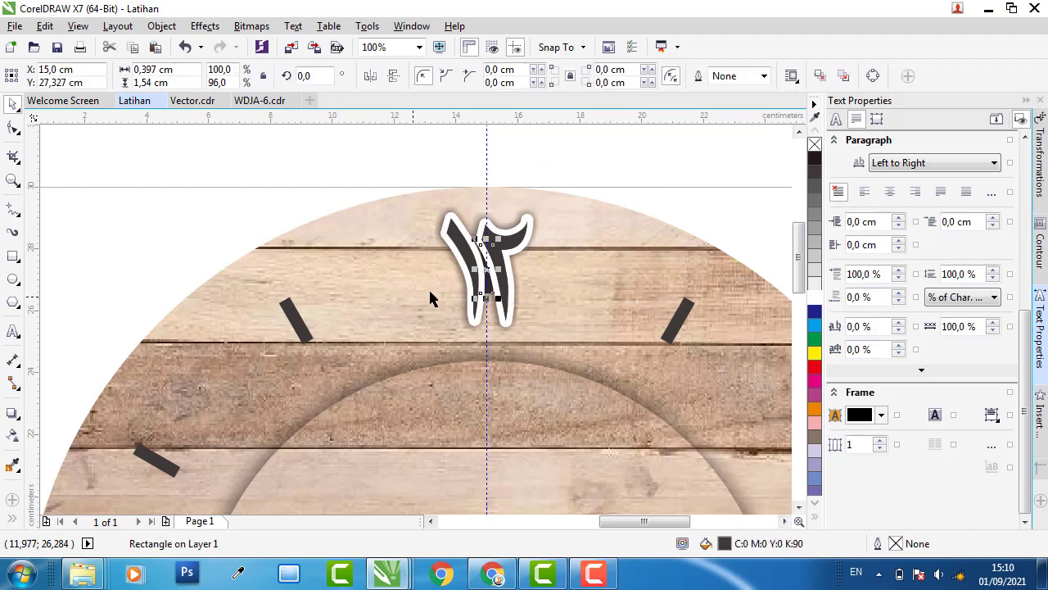
key(Escape)
scroll(487, 270, down, 1)
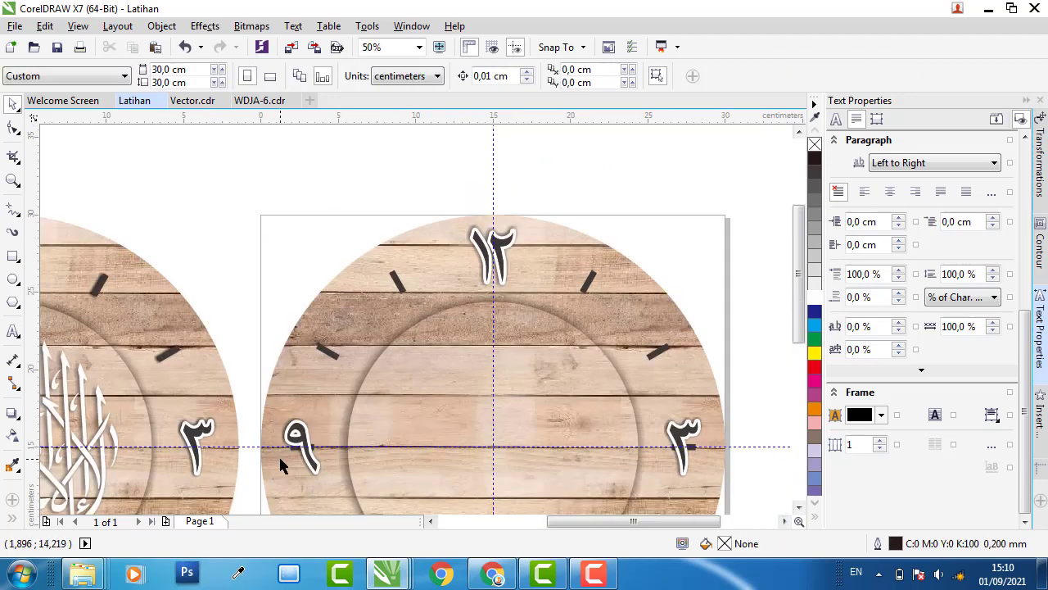
scroll(281, 454, up, 2)
Step: Send the tick bar crossing the ٩ numeral behind it
drag(470, 453, 469, 453)
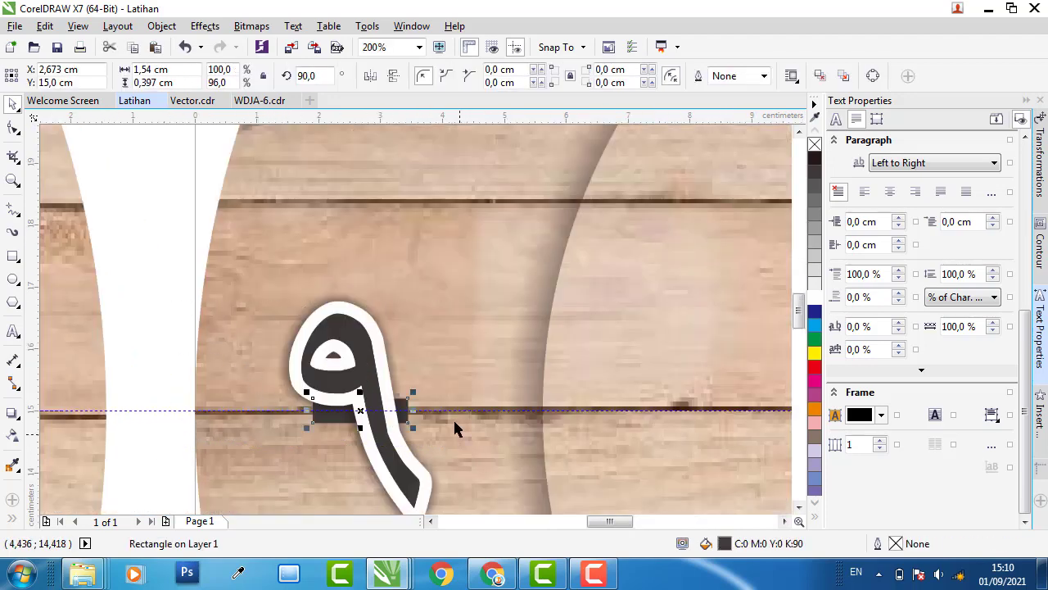
key(Escape)
scroll(296, 224, down, 1)
scroll(459, 418, down, 1)
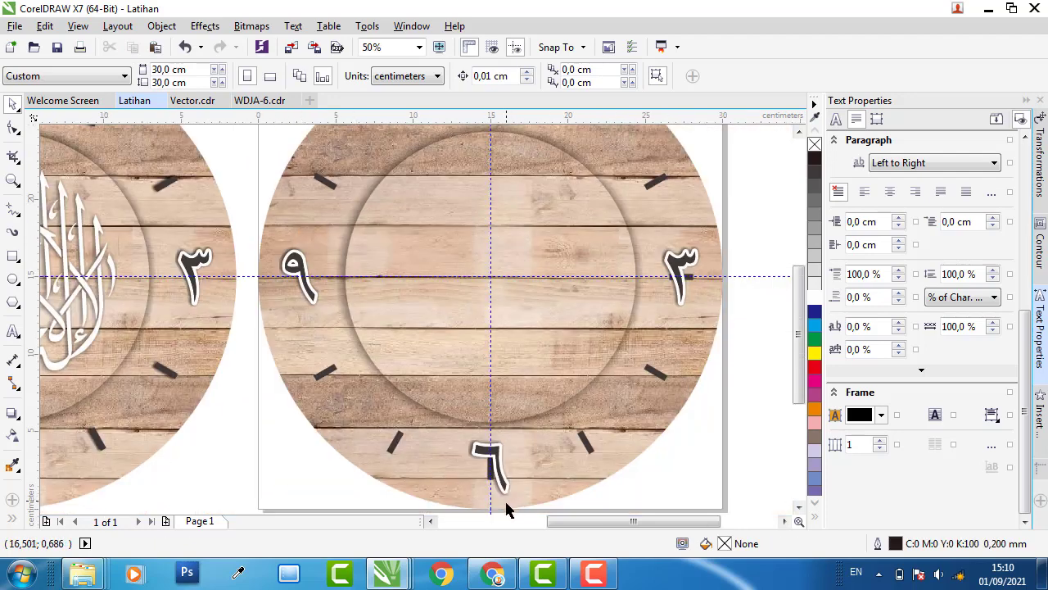
scroll(491, 483, up, 2)
scroll(472, 408, down, 1)
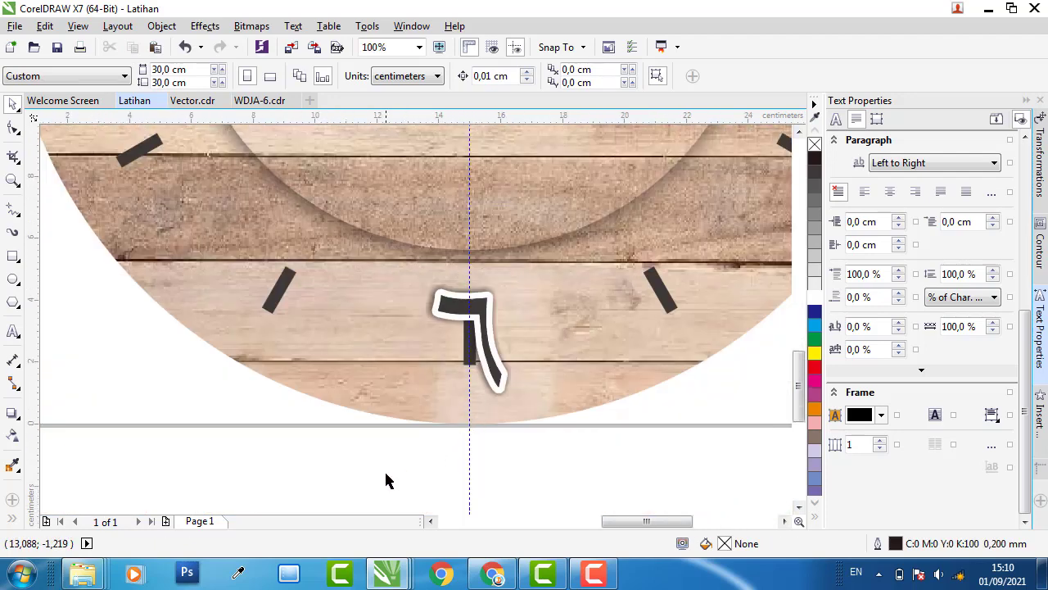
Step: Bring the ٦ numeral in front of its tick bar
click(492, 235)
key(Escape)
scroll(410, 368, down, 2)
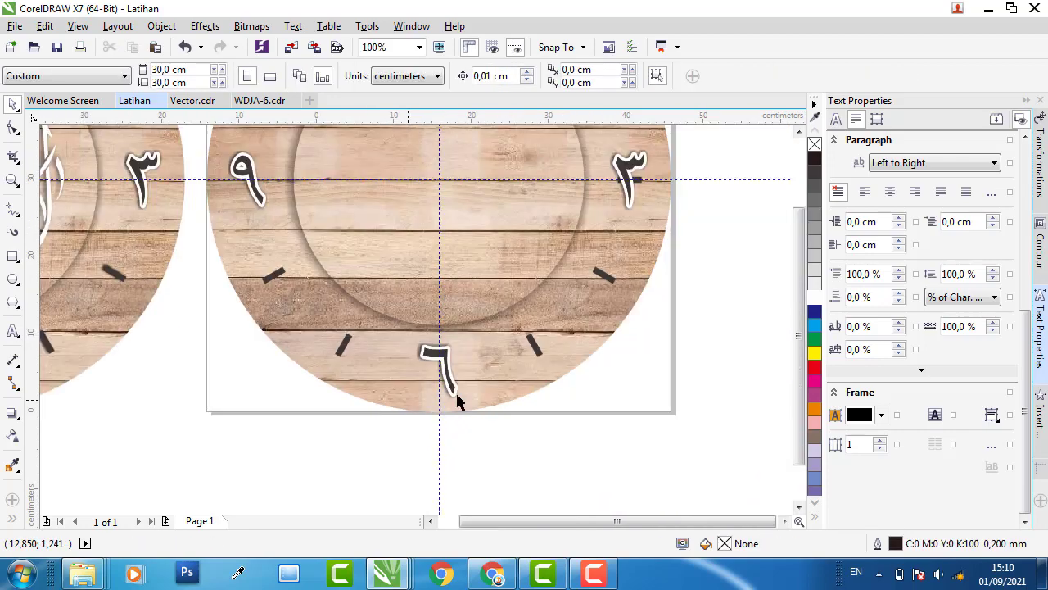
scroll(456, 399, down, 2)
scroll(540, 282, up, 3)
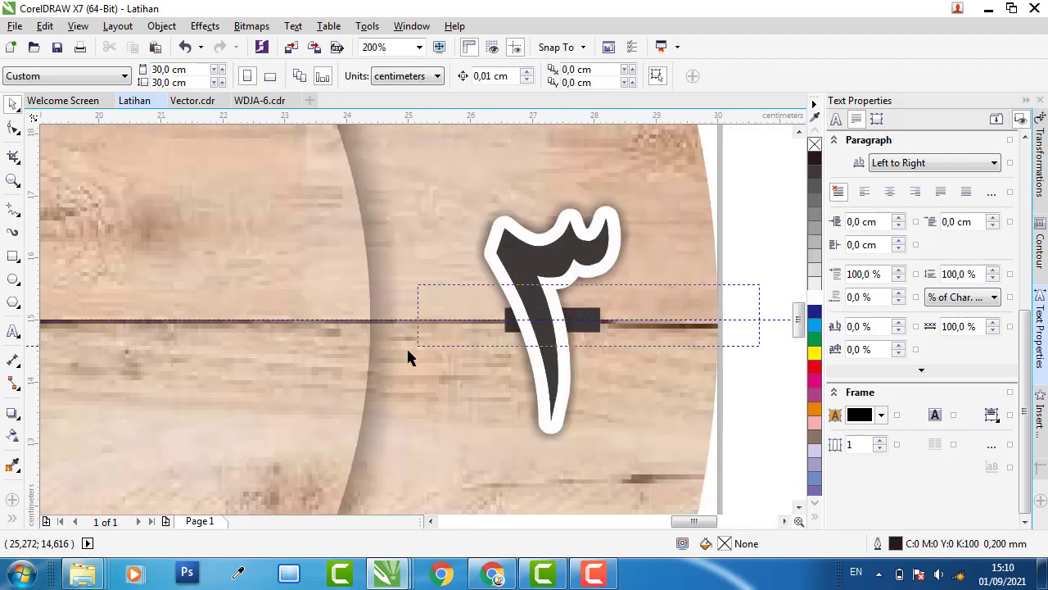
scroll(508, 336, down, 2)
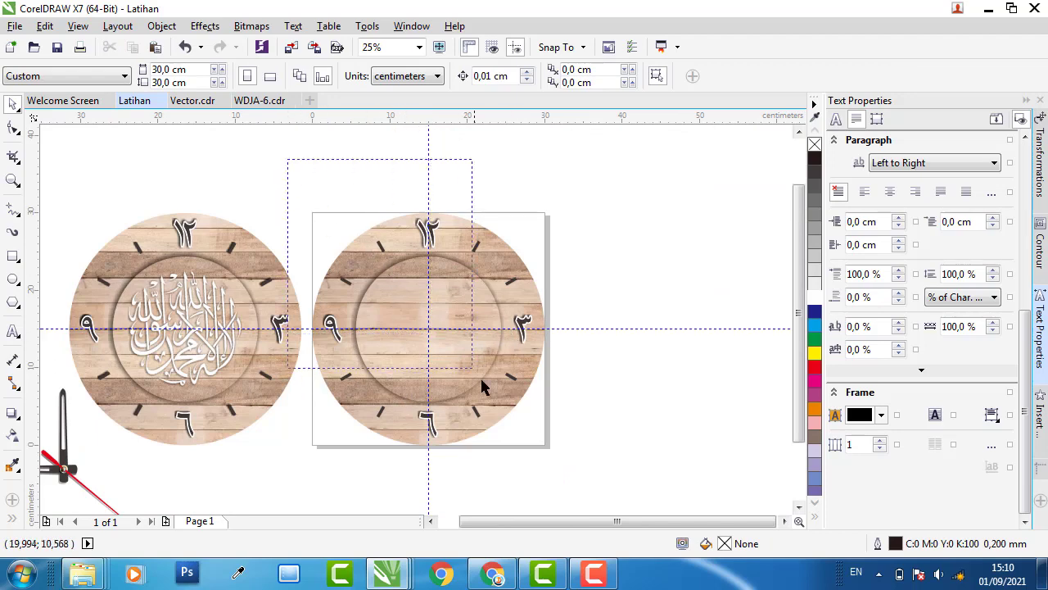
Step: Group all 19 parts of the right-hand clock into one object
drag(612, 464, 612, 464)
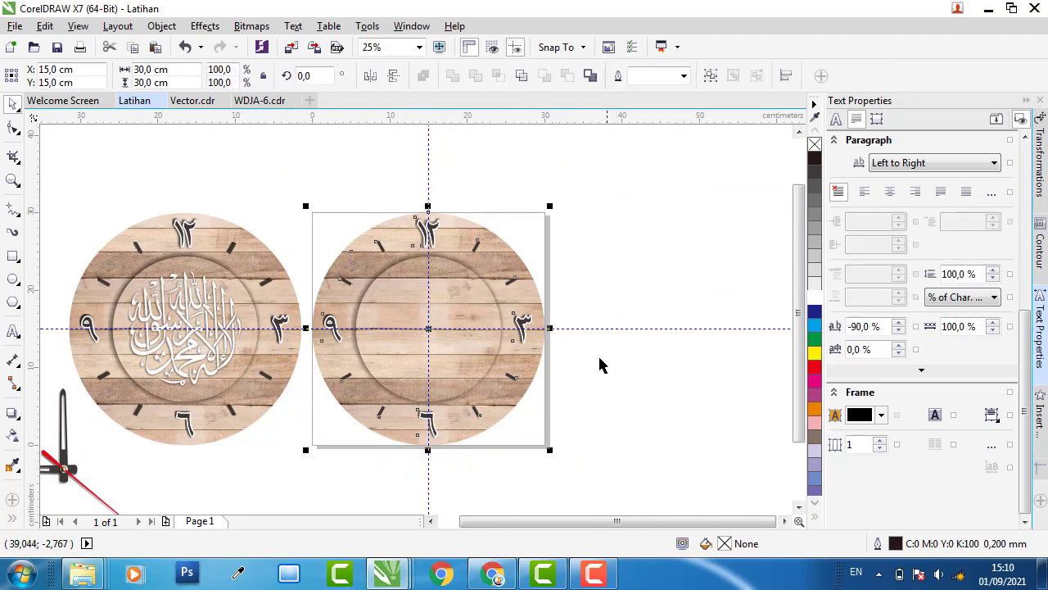
click(711, 76)
click(650, 246)
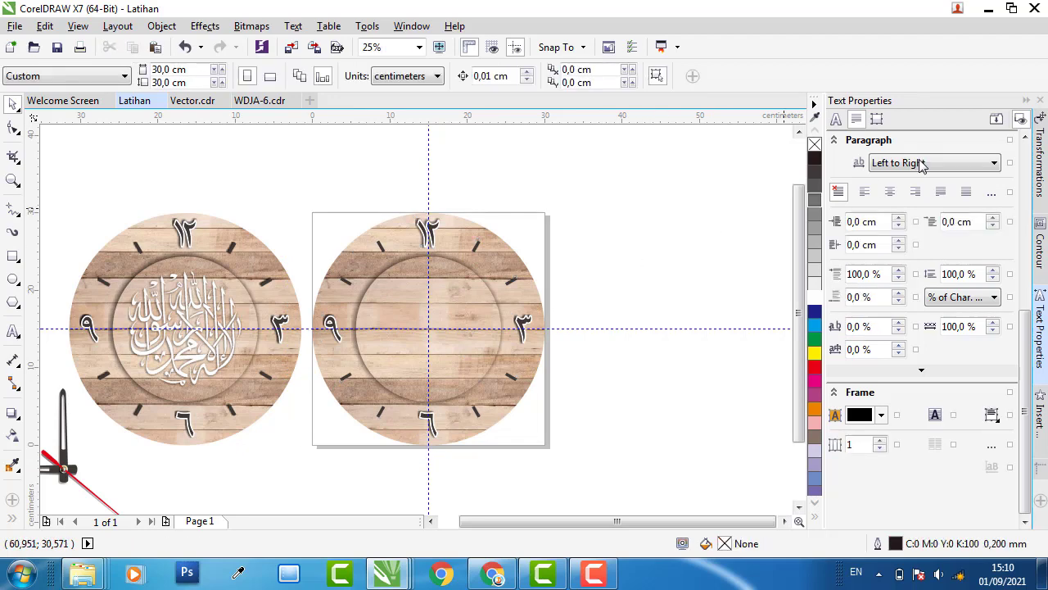
Step: Select the left clock's calligraphy and bring up Insert Character and the Text menu
click(184, 302)
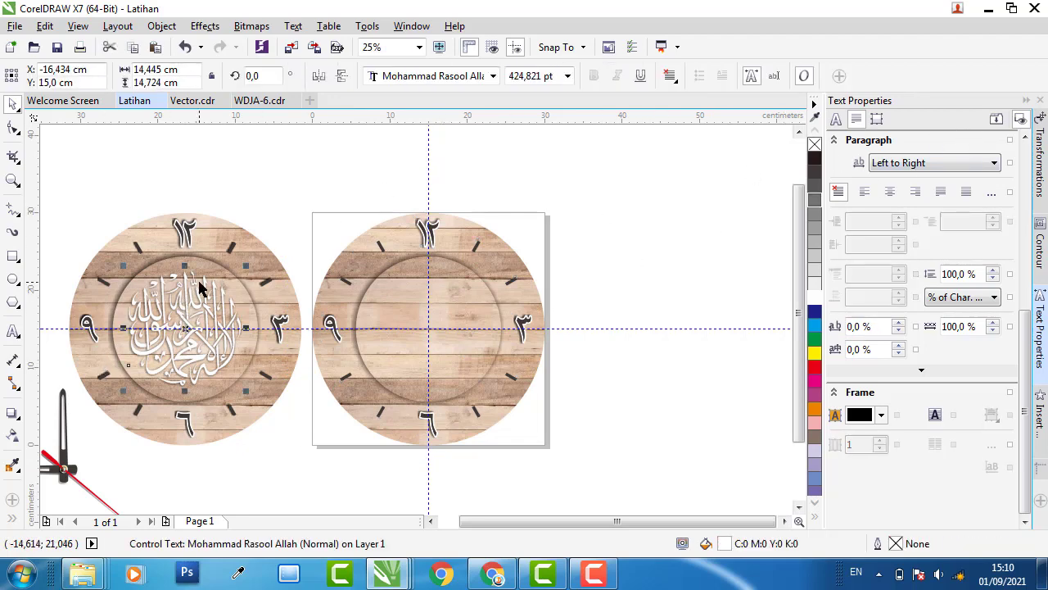
click(1039, 414)
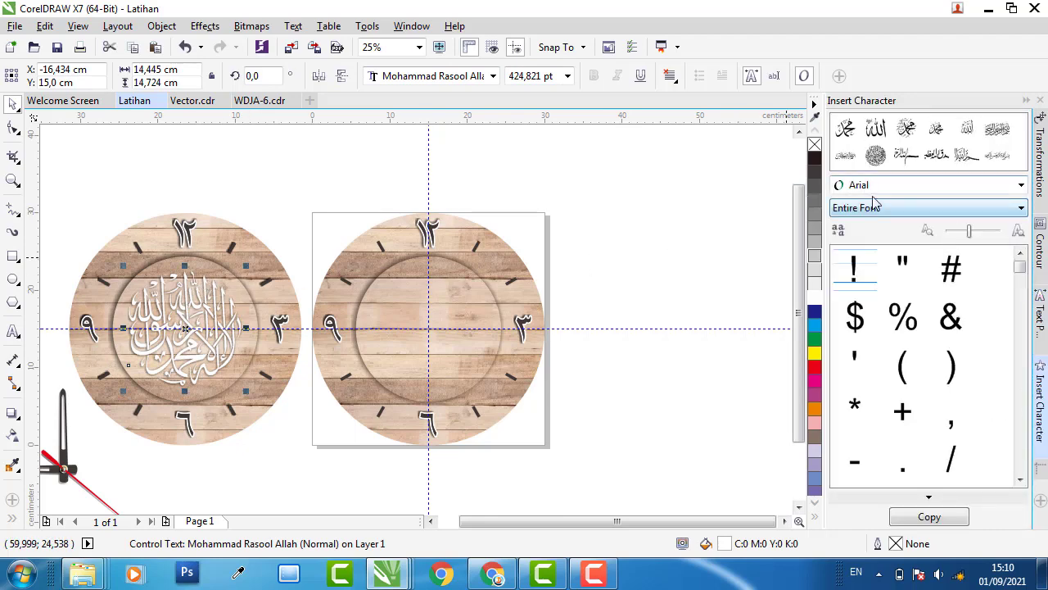
click(297, 27)
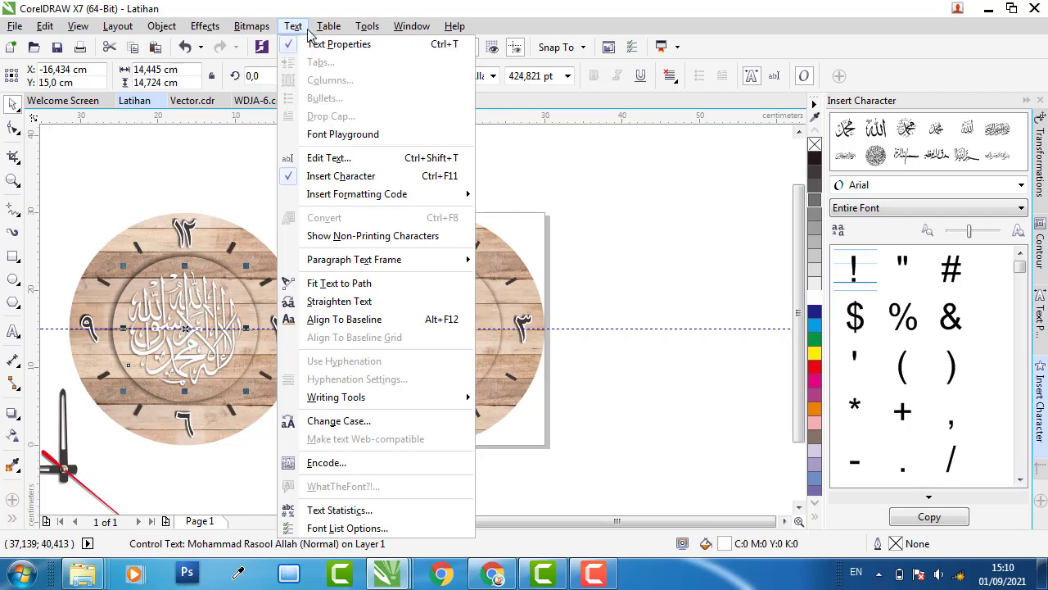
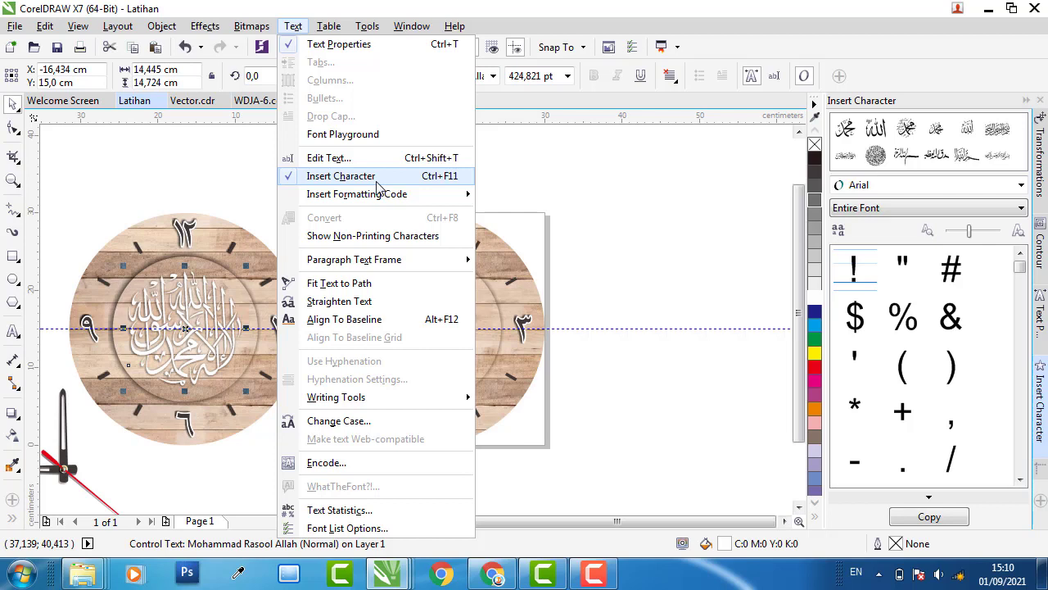
Step: Browse the Mohammad Rasool Allah font's glyphs and drag one onto the canvas beside the clocks
click(622, 195)
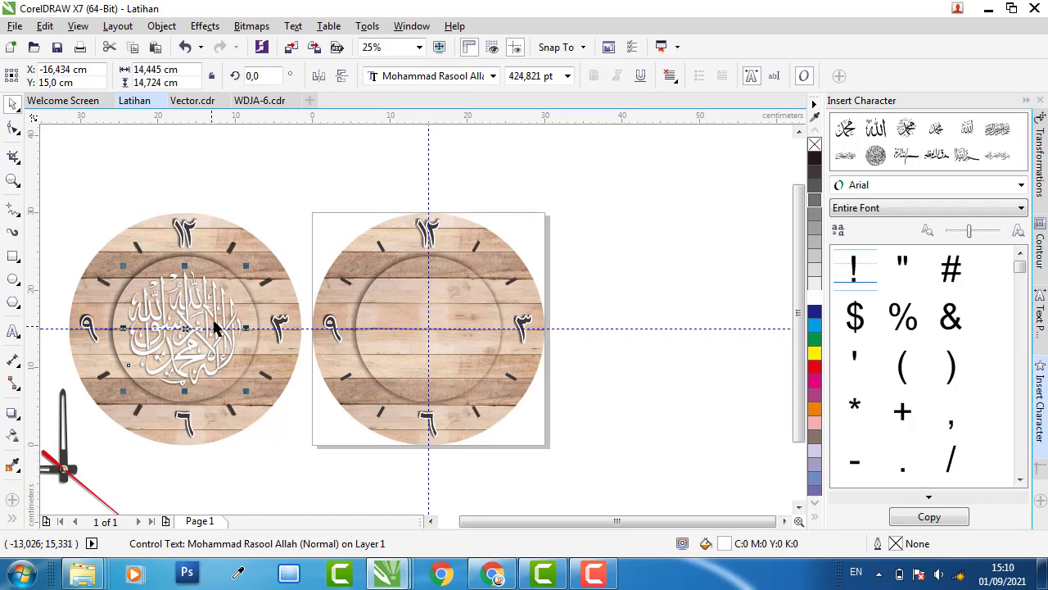
click(957, 187)
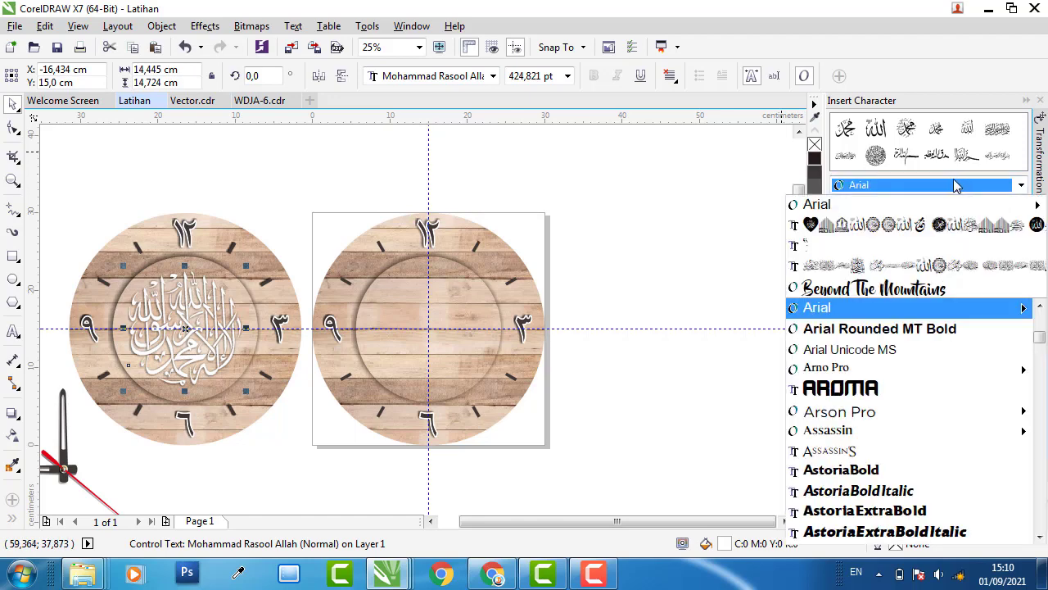
click(911, 227)
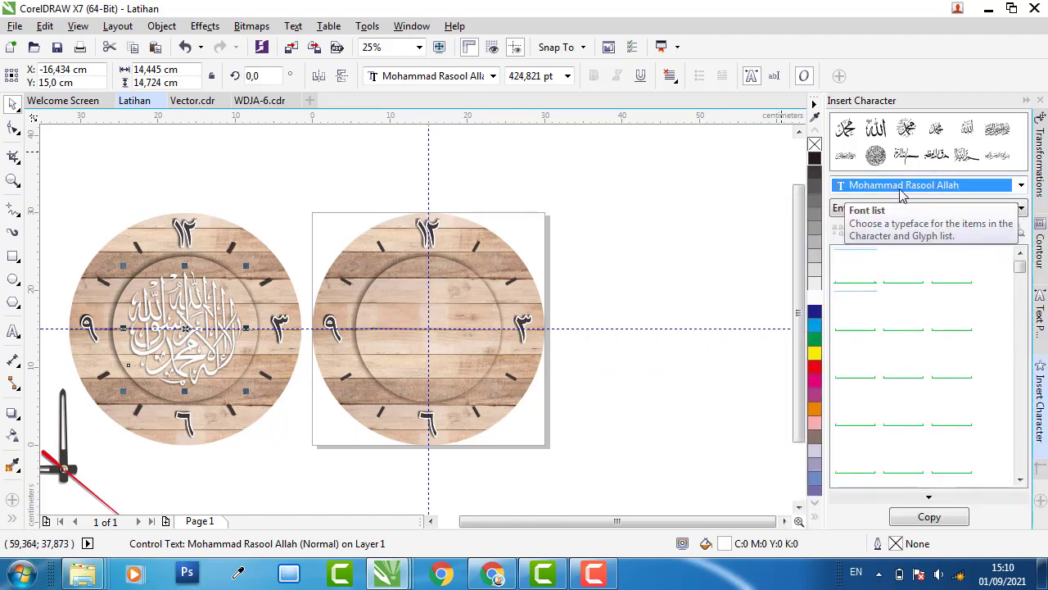
drag(1025, 277, 1027, 299)
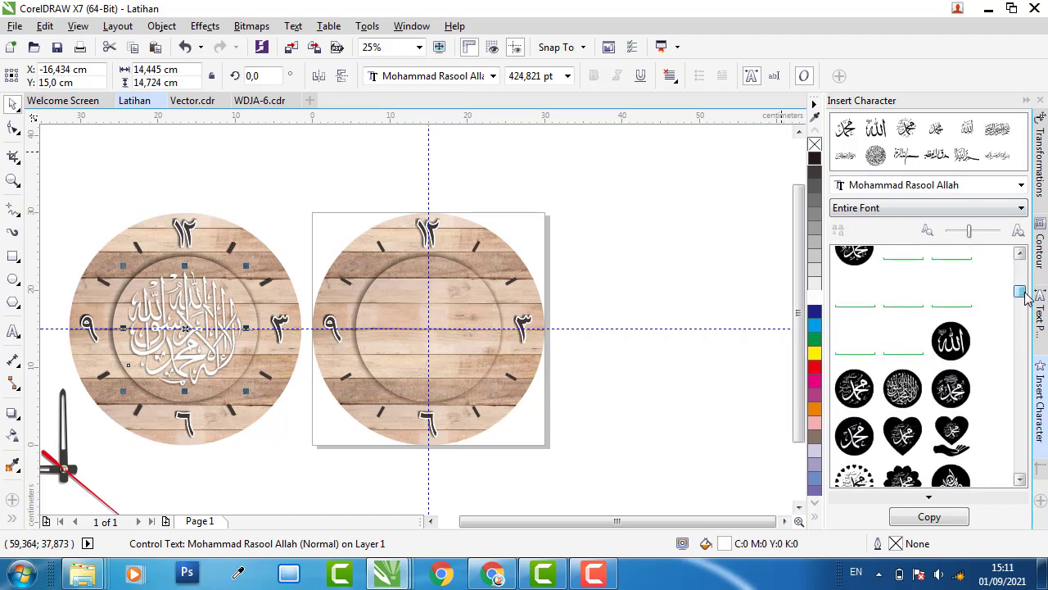
drag(1025, 295, 1039, 329)
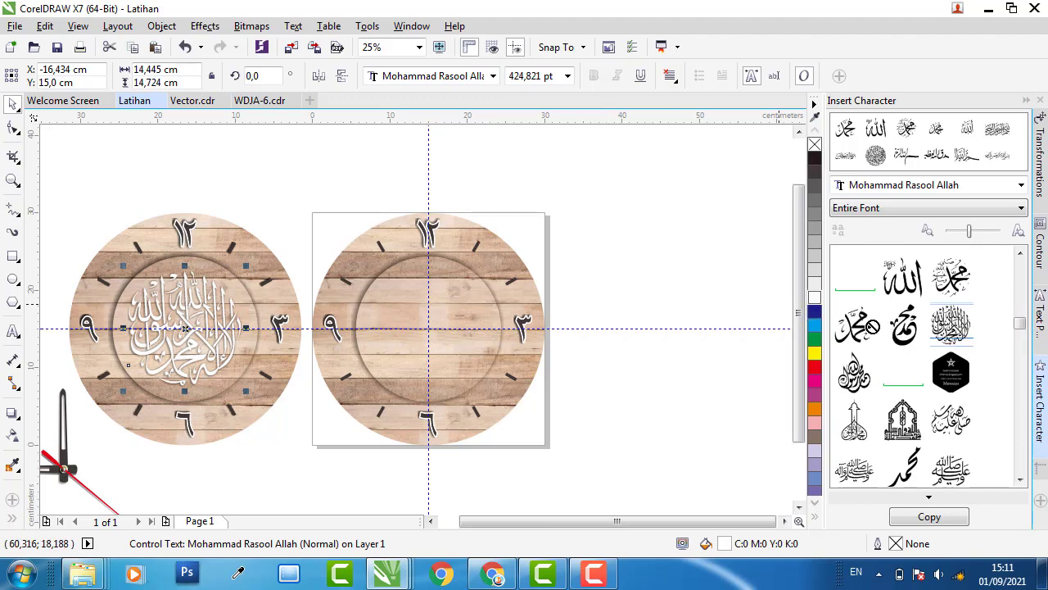
Step: Enlarge the calligraphy glyph, delete the extra small one, and centre it on the right clock
drag(642, 290, 644, 288)
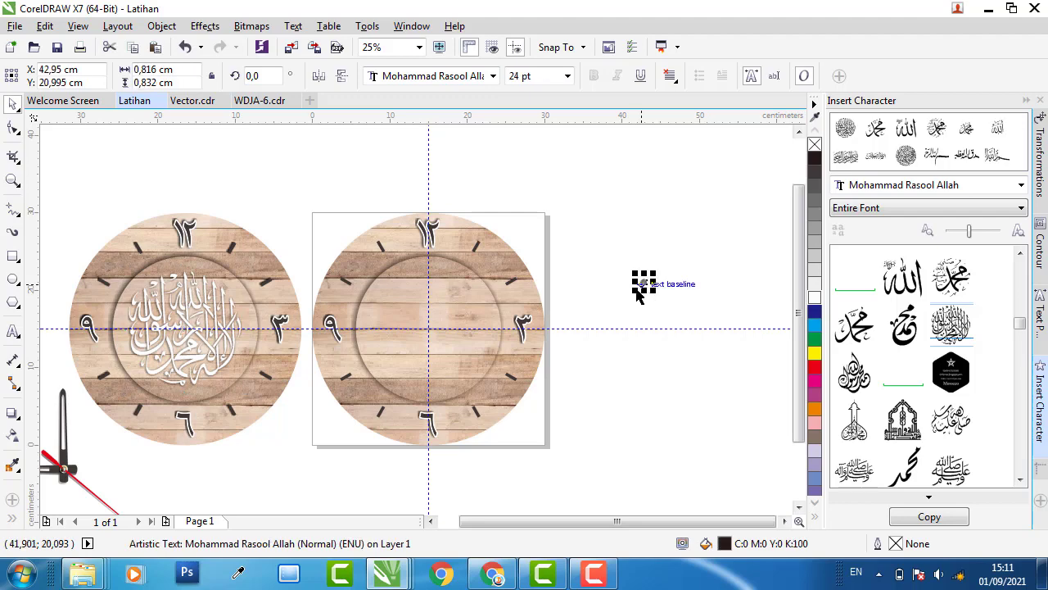
drag(523, 407, 520, 408)
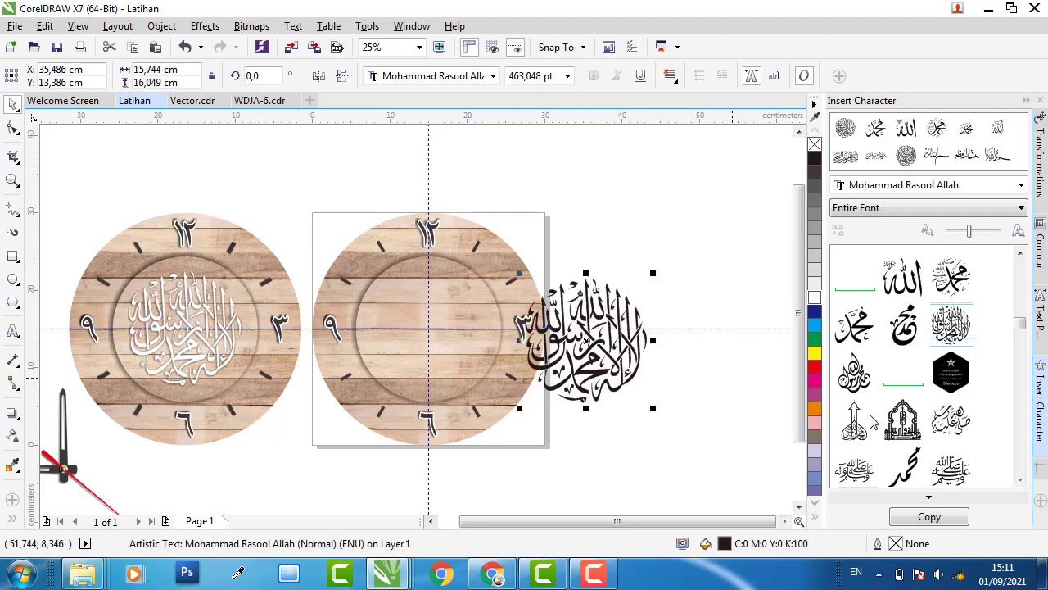
scroll(897, 365, up, 2)
scroll(901, 362, up, 2)
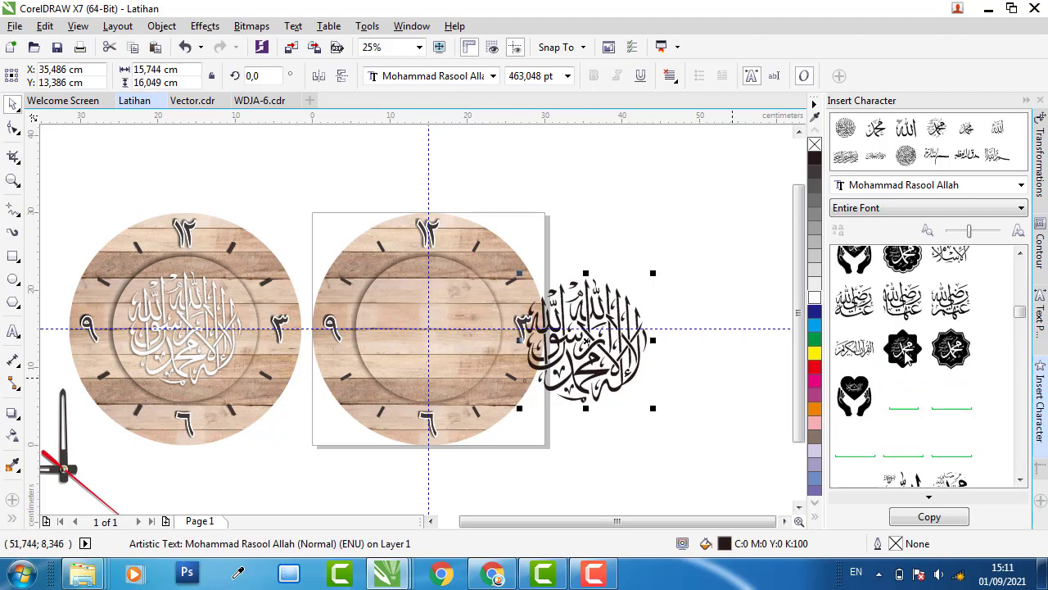
scroll(906, 359, up, 2)
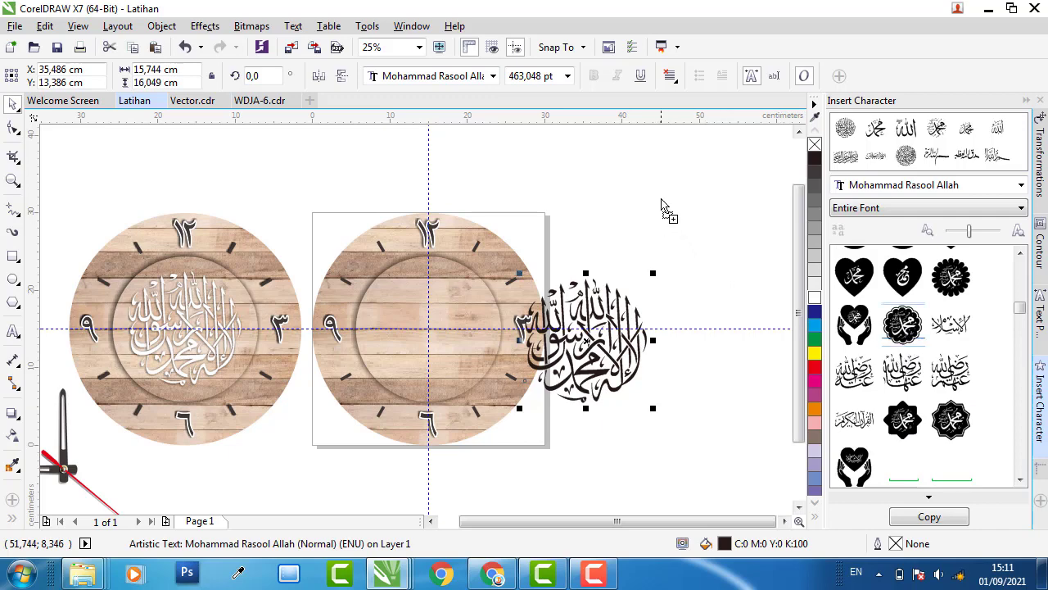
drag(662, 205, 559, 299)
key(Delete)
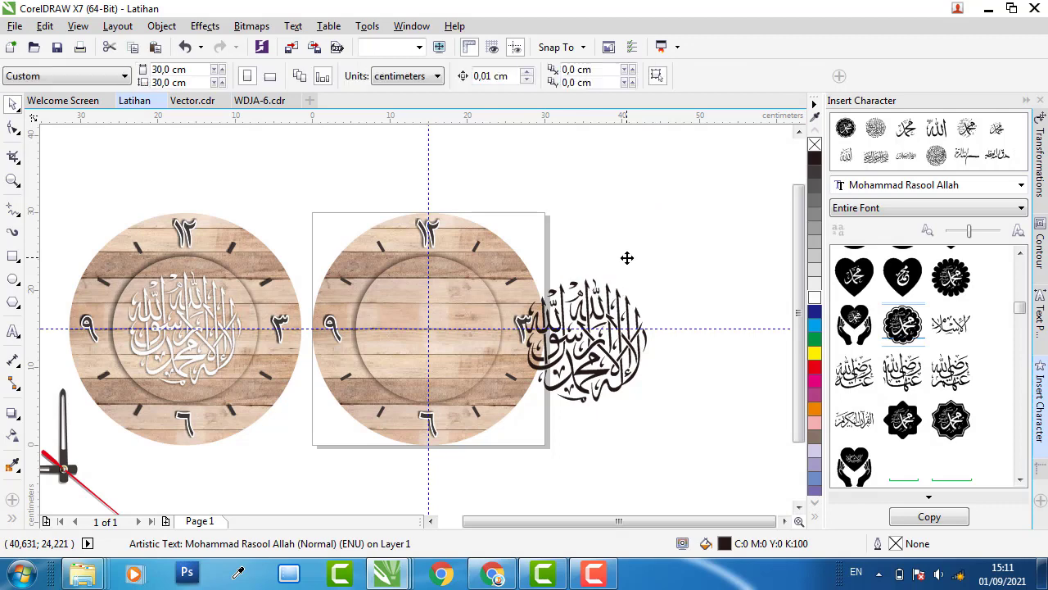
click(580, 310)
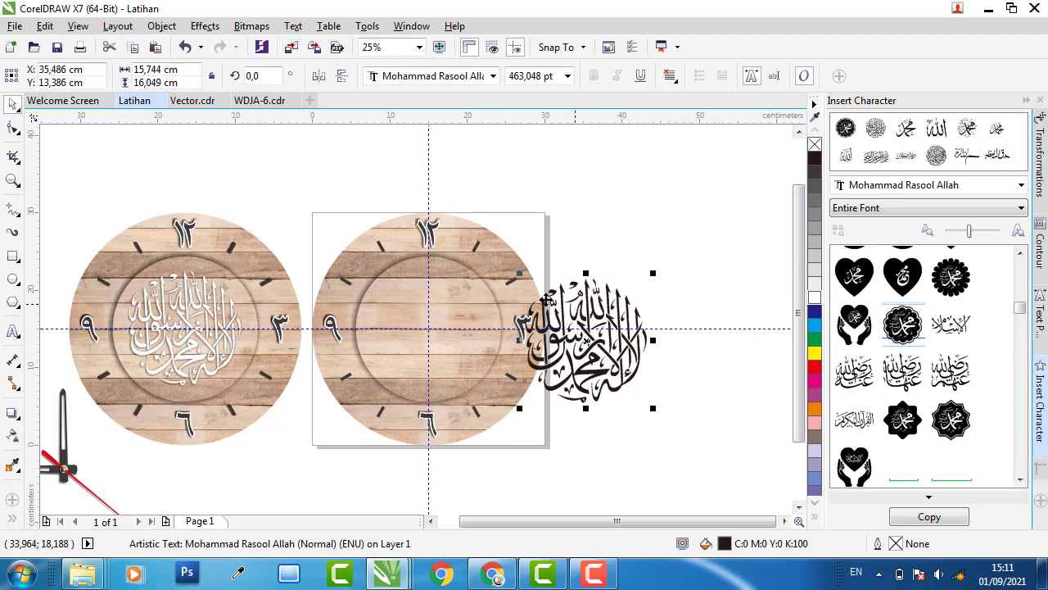
key(p)
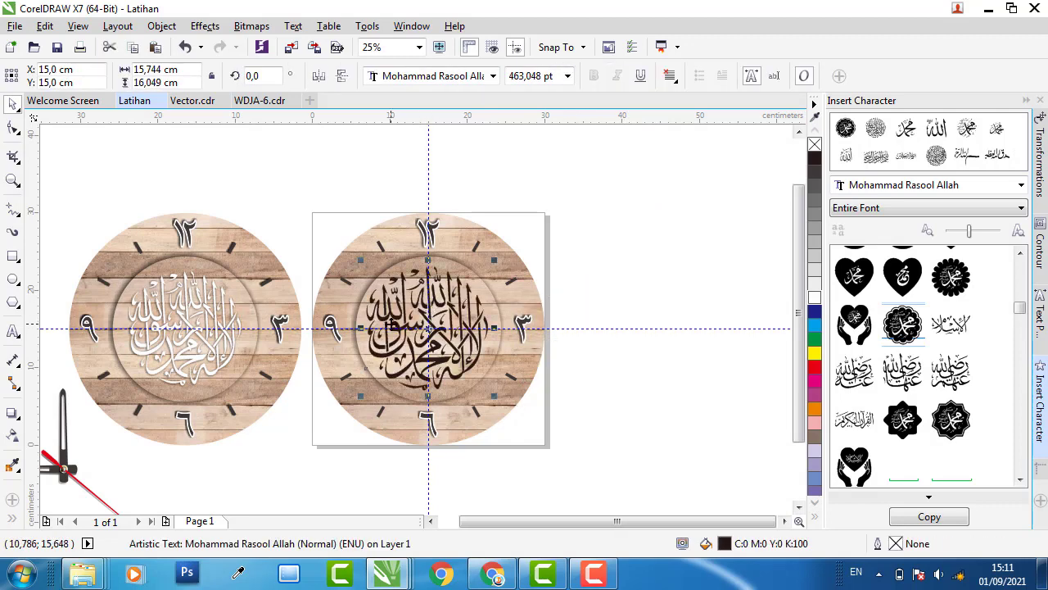
Step: Resize the right clock's black calligraphy to 14,5 × 14,5 cm
scroll(222, 339, up, 1)
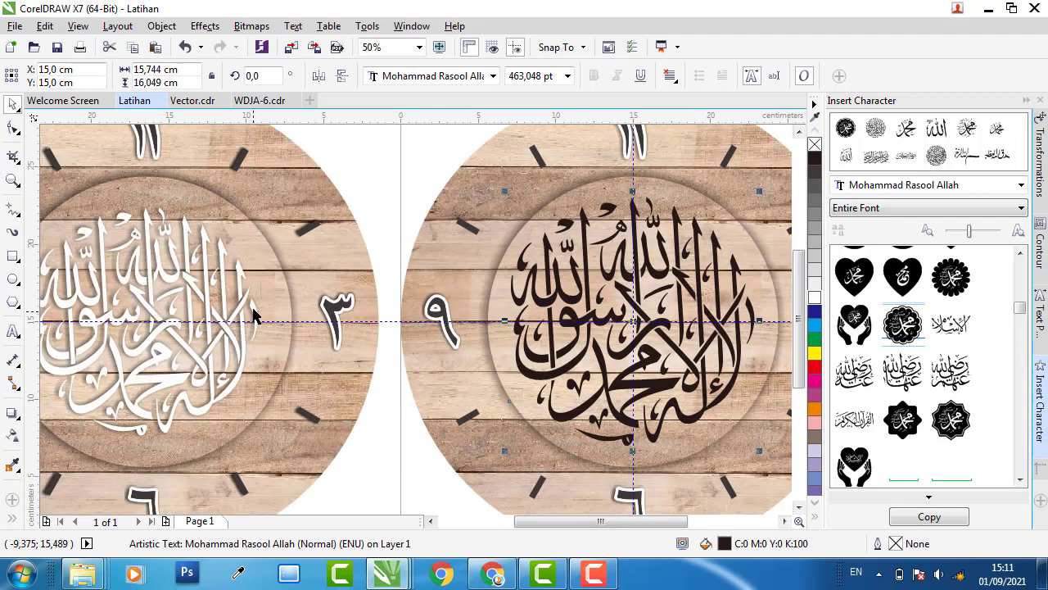
click(254, 310)
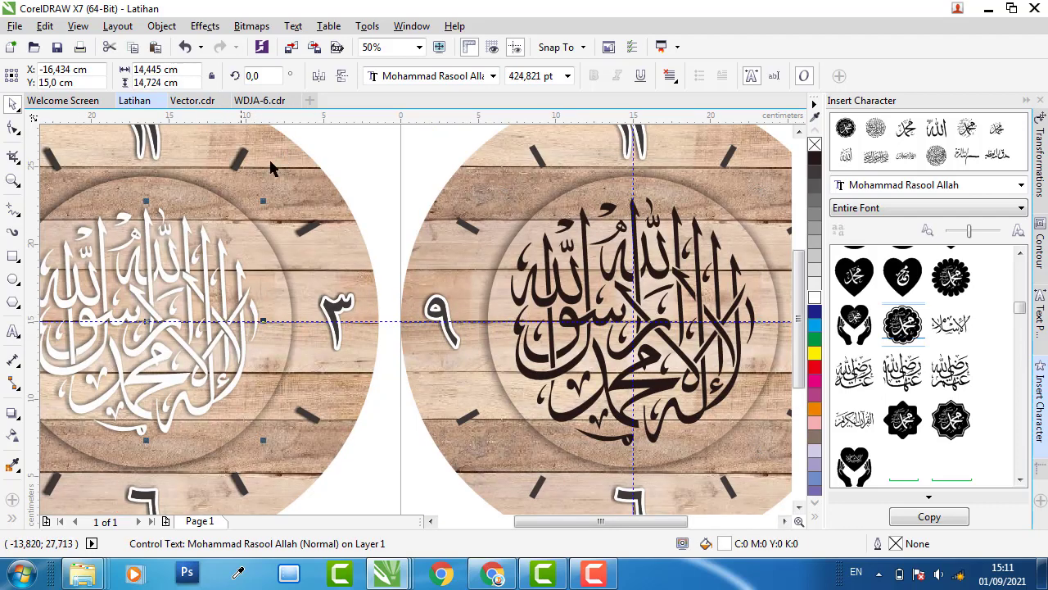
click(585, 221)
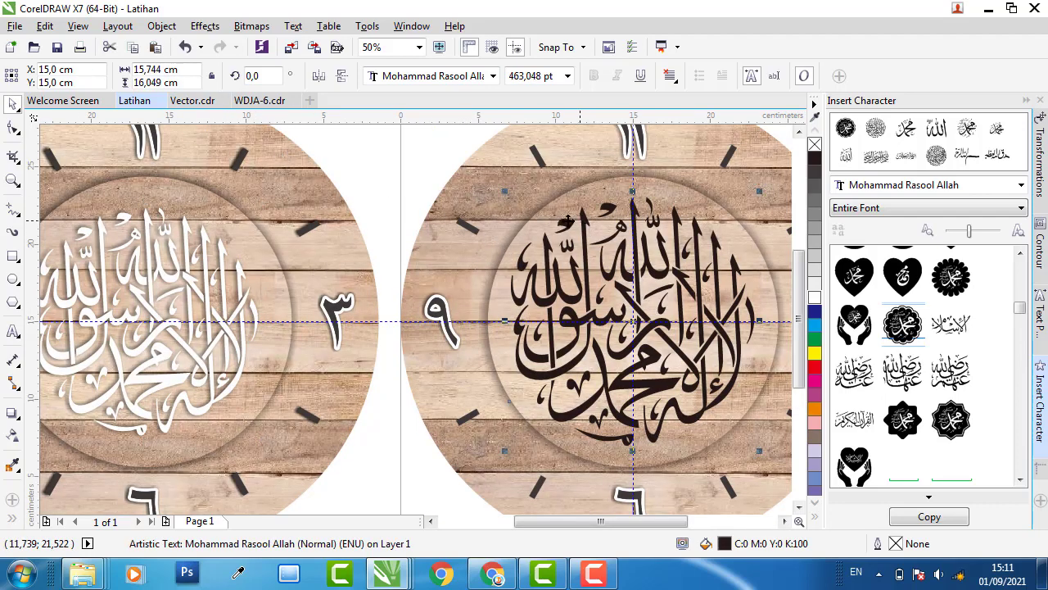
click(186, 71)
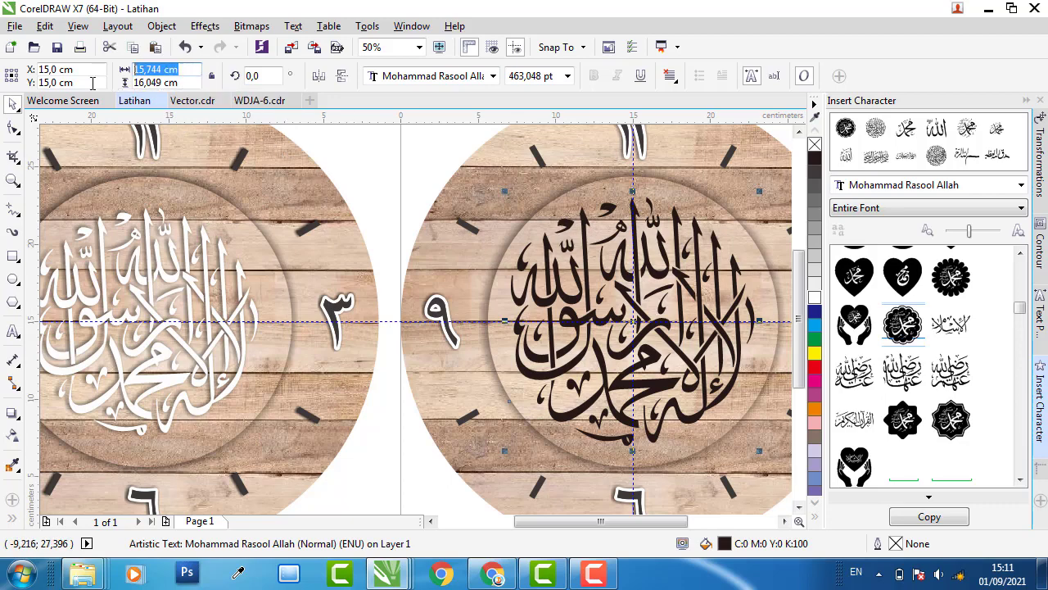
text(14,5)
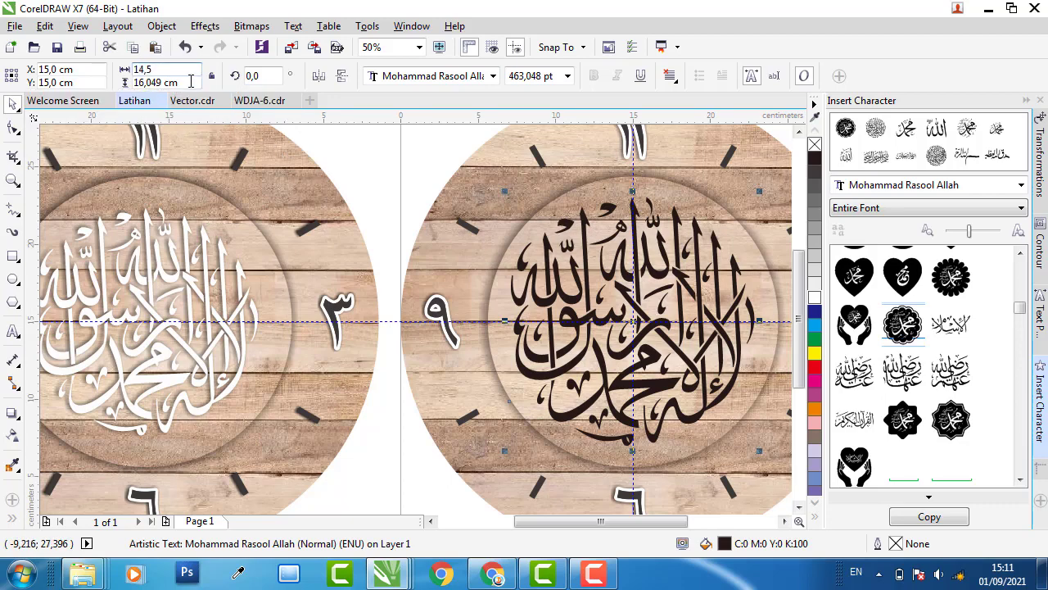
key(Tab)
text(1)
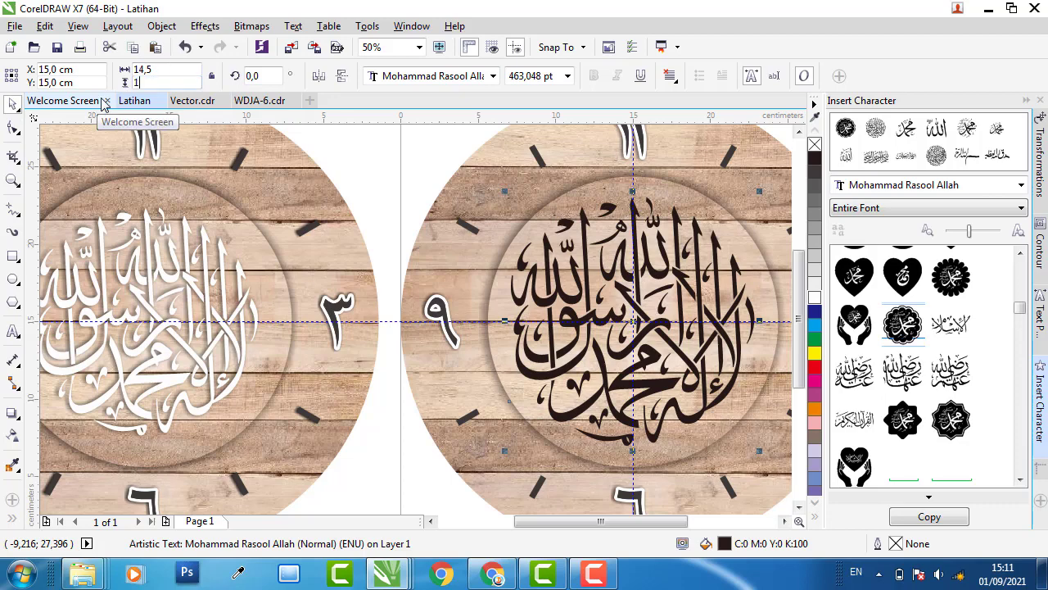
text(4,5)
key(Return)
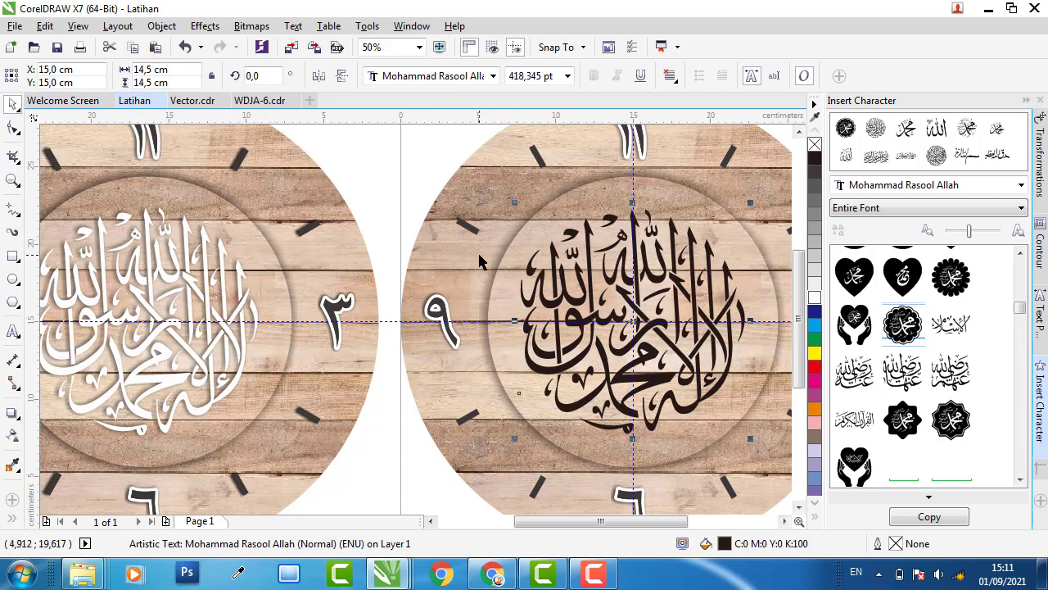
scroll(531, 279, down, 1)
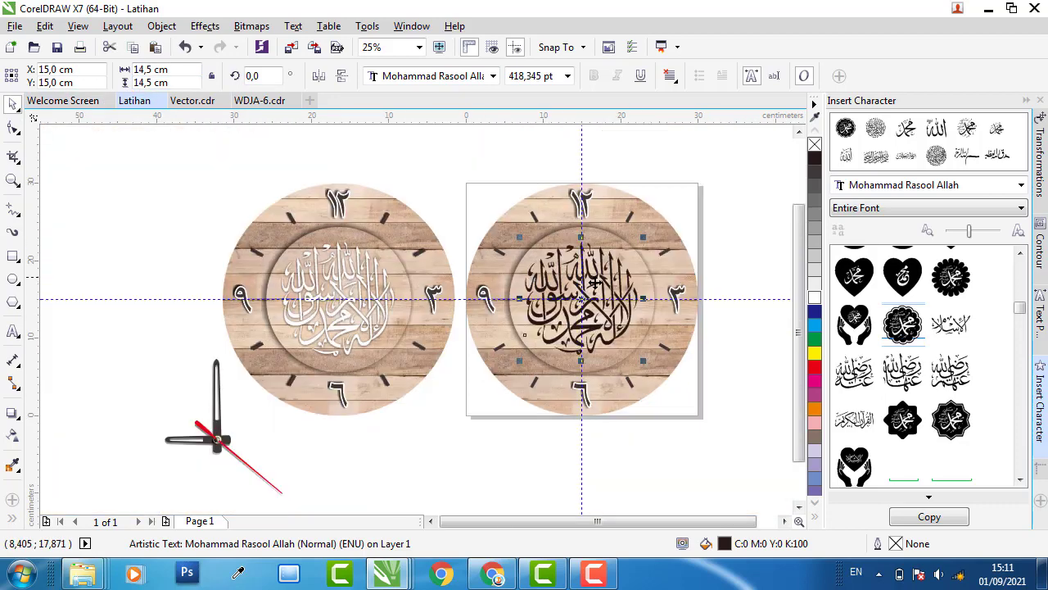
scroll(647, 274, up, 1)
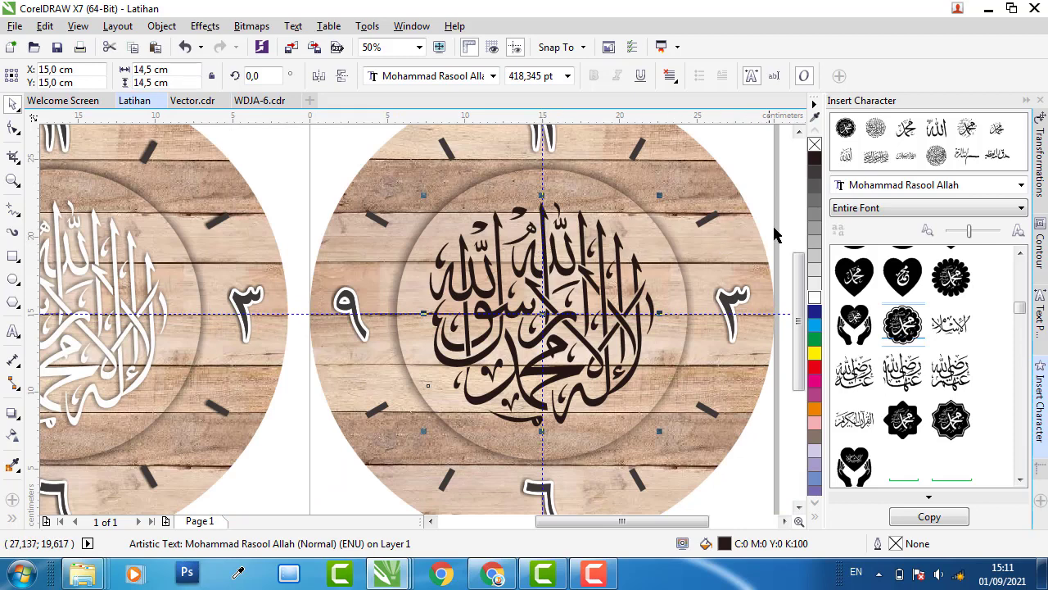
Step: Make the right clock's calligraphy white and add a drop shadow to it
click(814, 297)
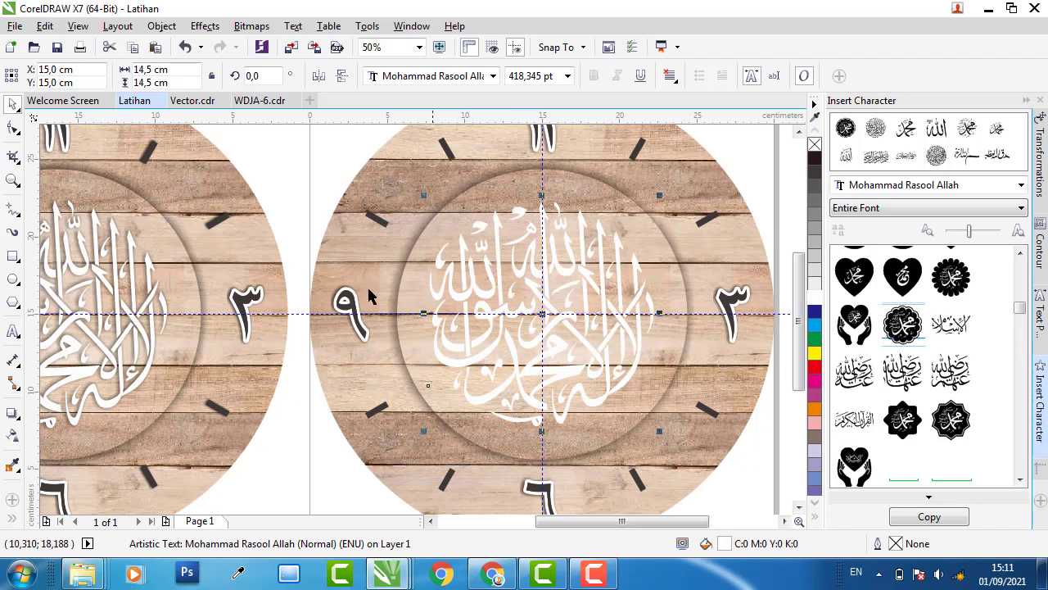
click(13, 418)
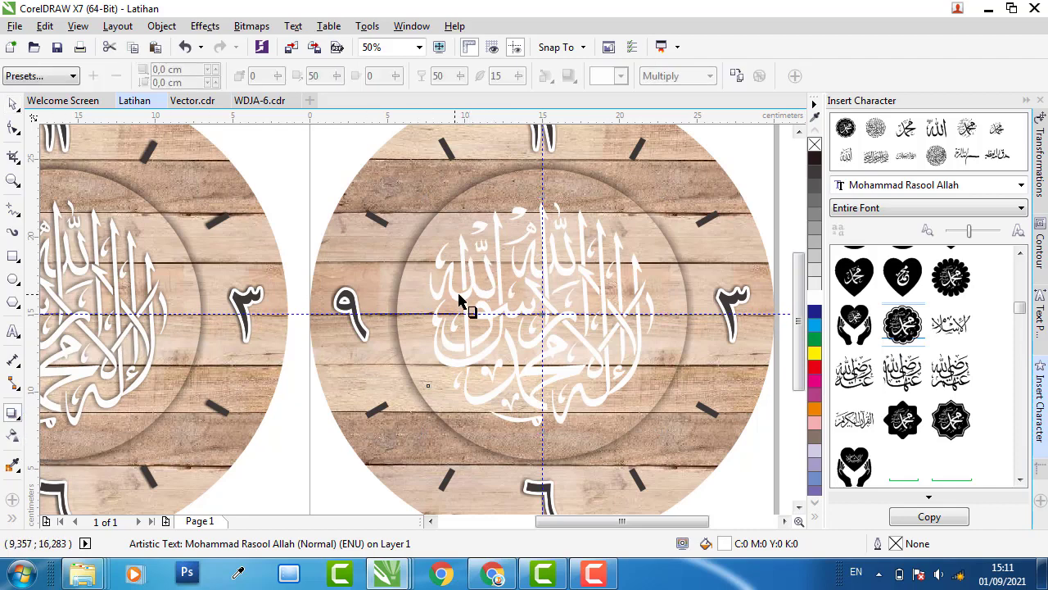
drag(469, 303, 473, 308)
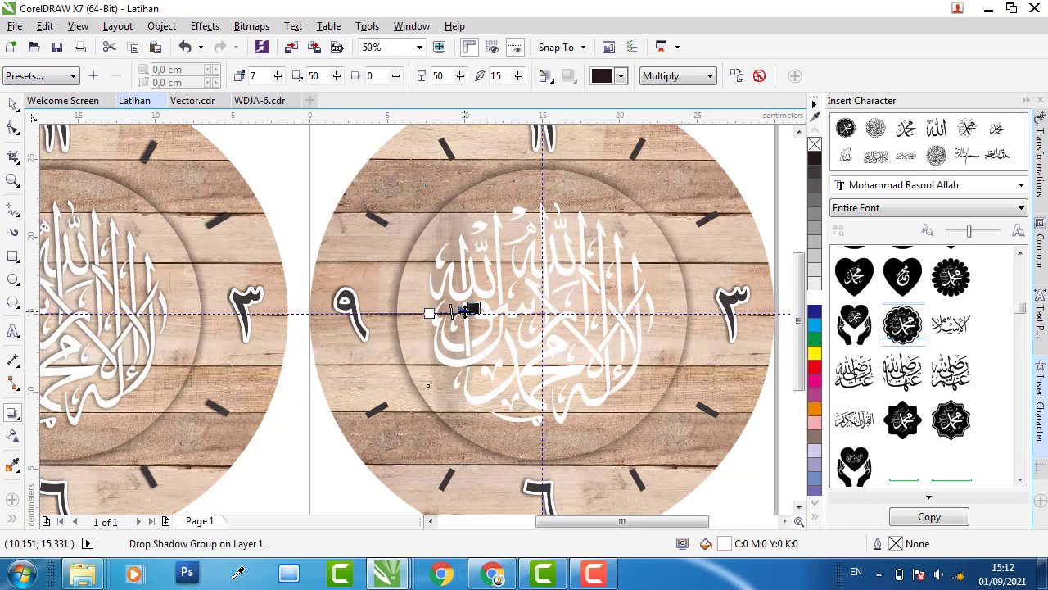
Step: Apply the Small Glow shadow preset in black, matching the left clock's shadow
click(55, 79)
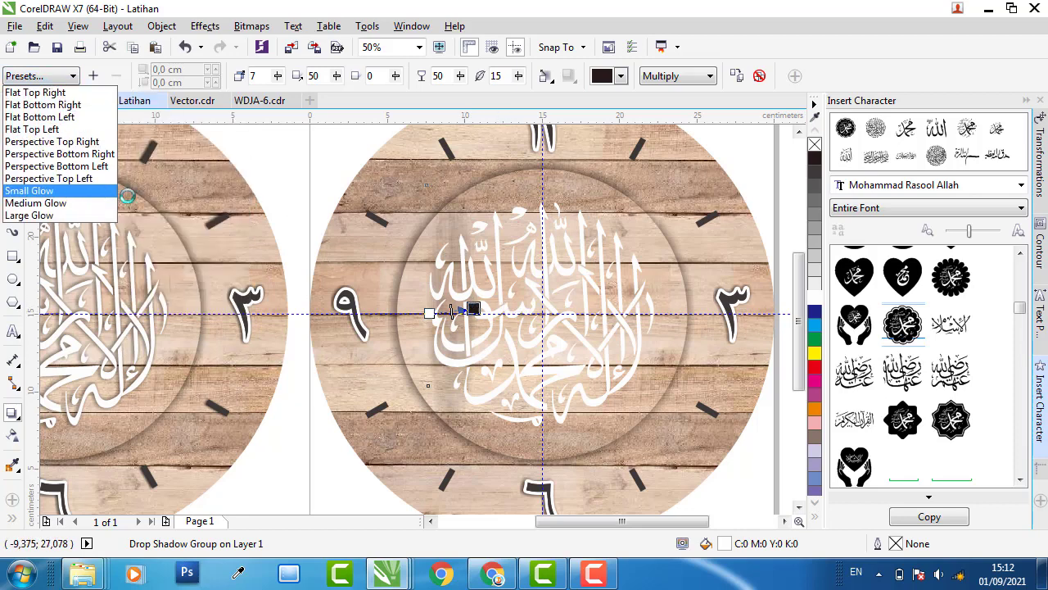
click(63, 191)
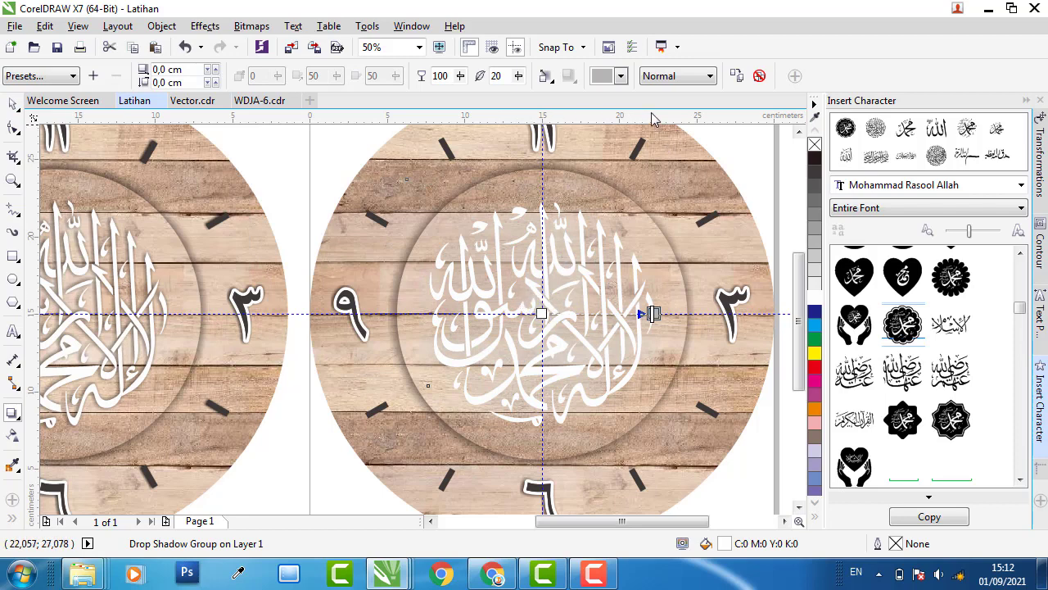
click(621, 76)
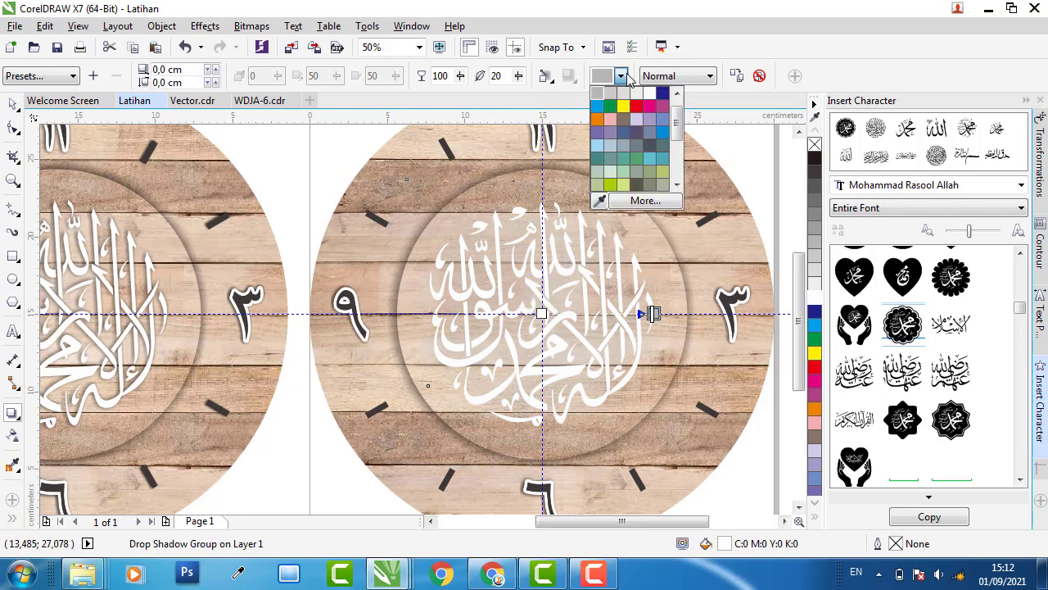
click(599, 93)
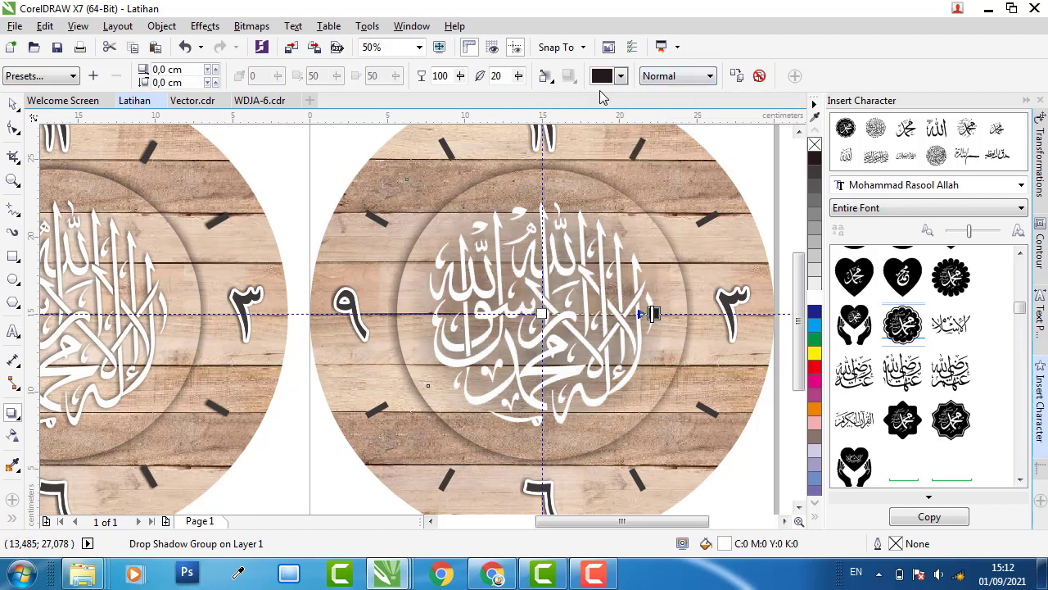
click(140, 269)
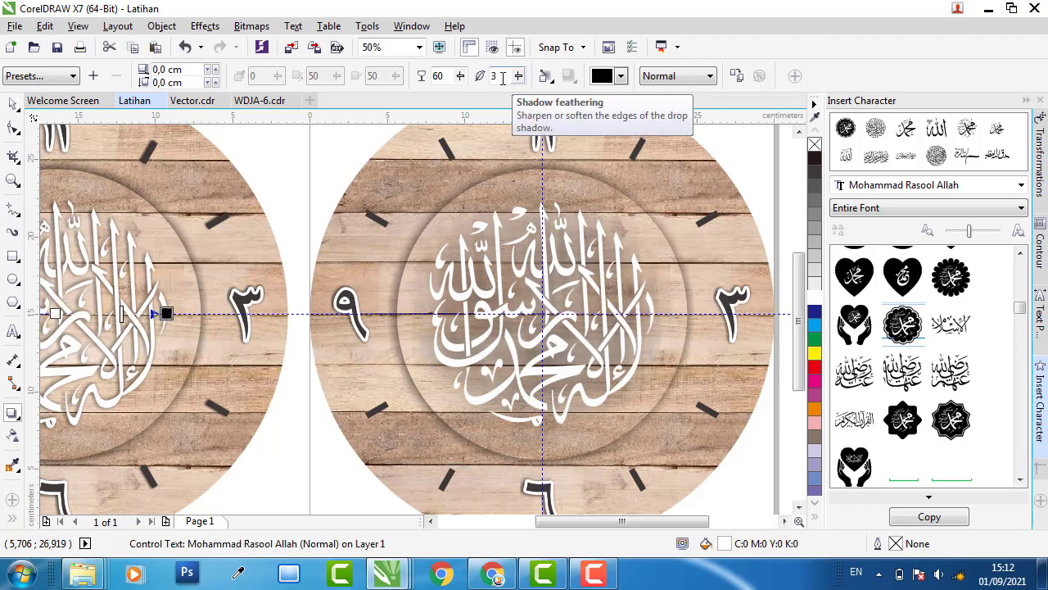
click(577, 227)
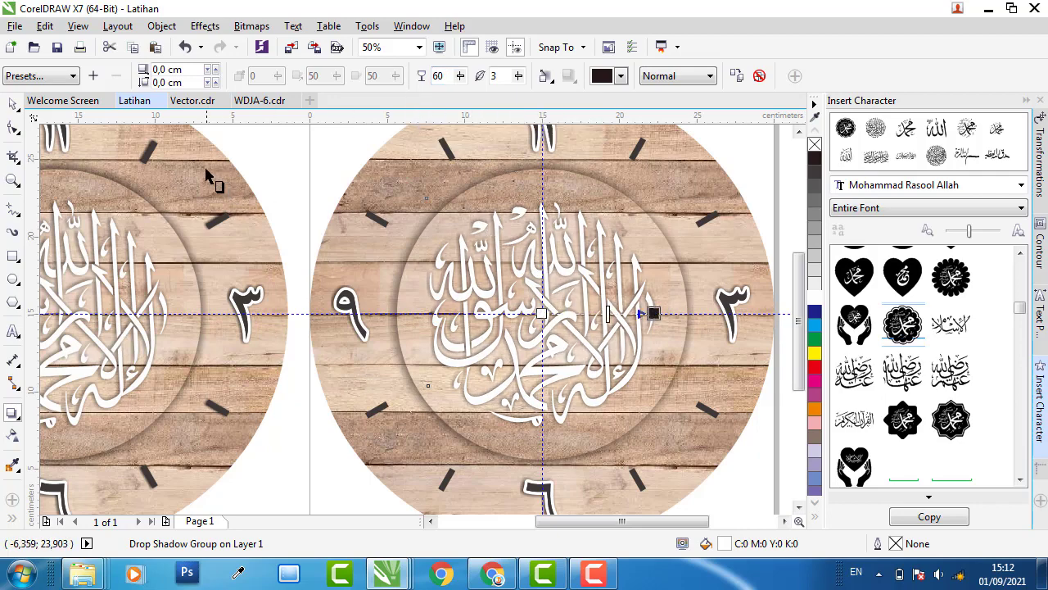
Step: Copy the clock hands group from Vector.cdr
scroll(564, 225, down, 1)
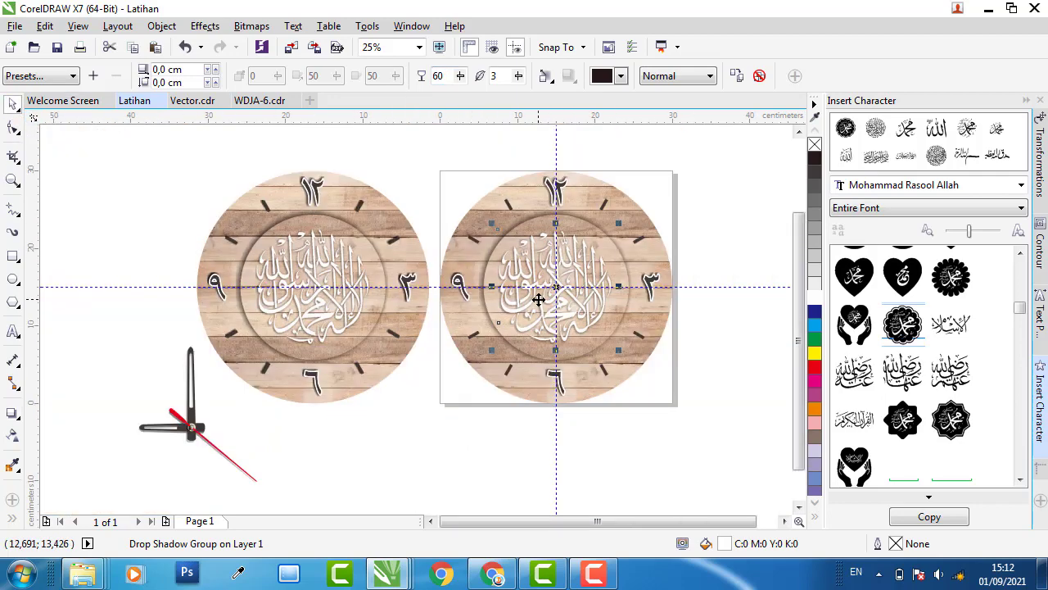
click(679, 417)
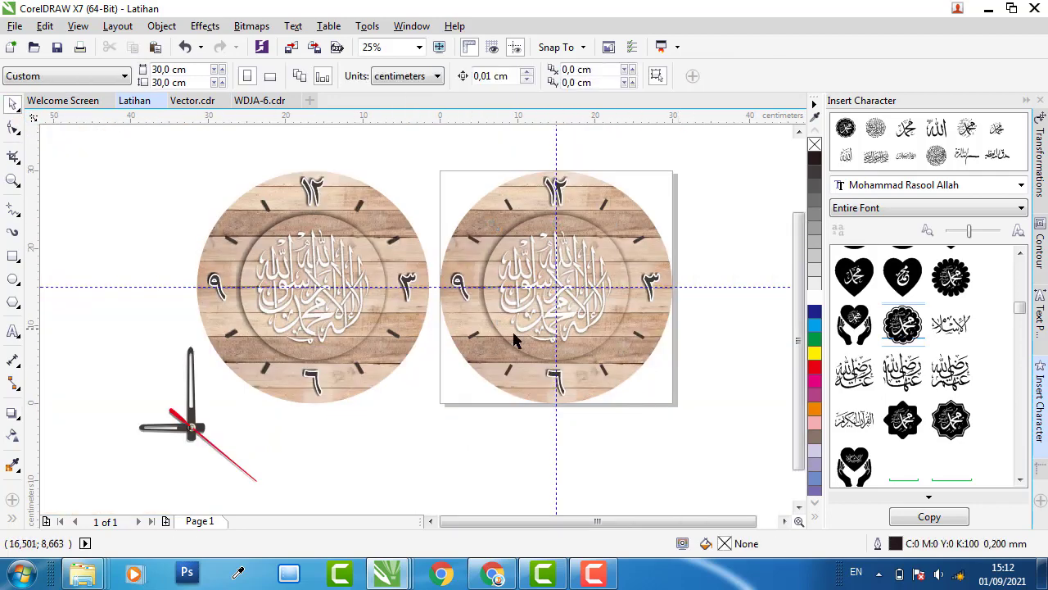
click(204, 433)
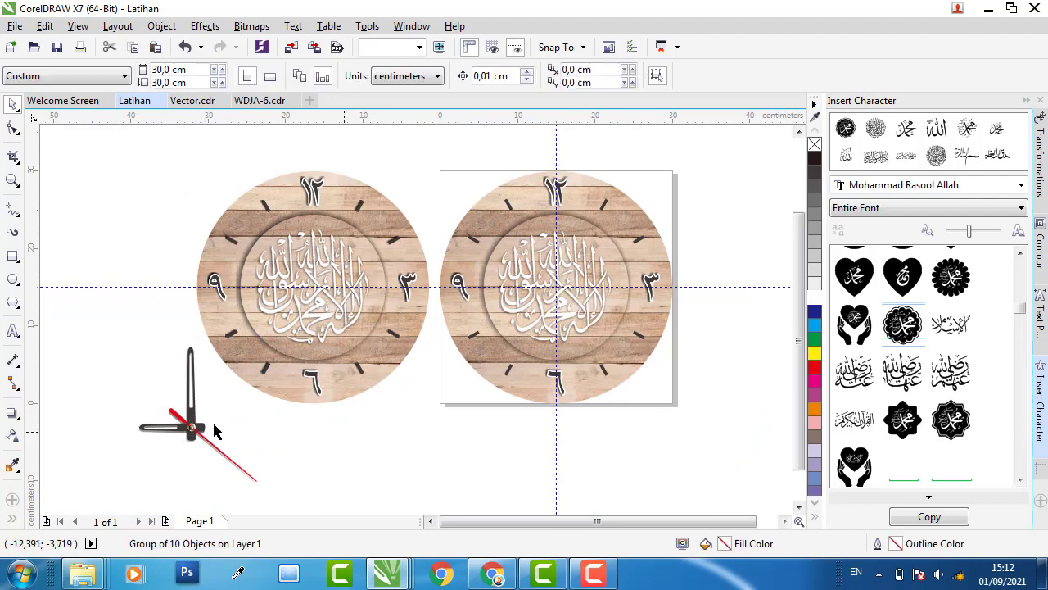
click(188, 428)
click(98, 330)
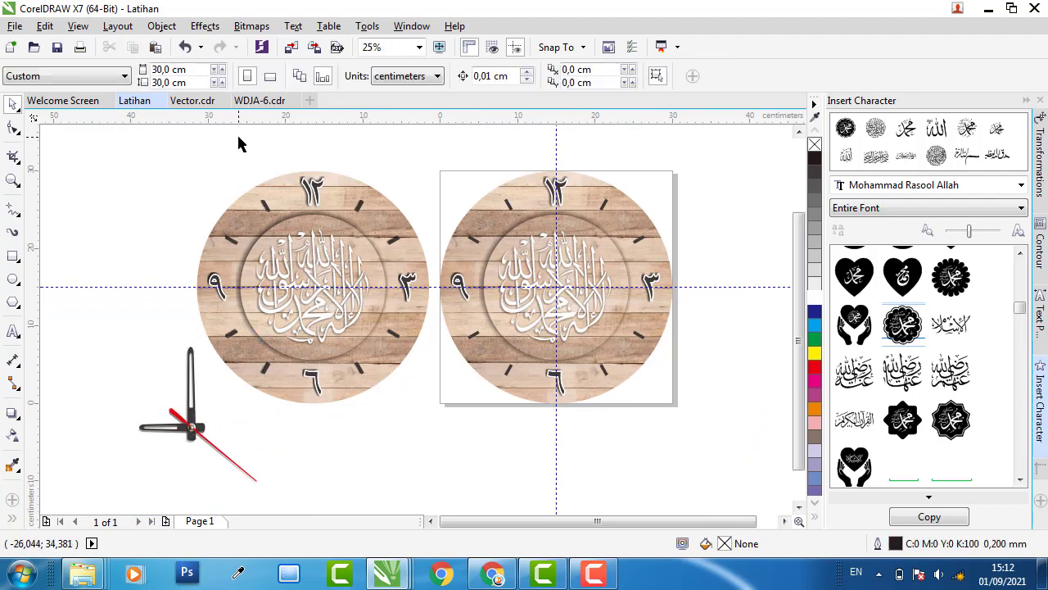
click(192, 100)
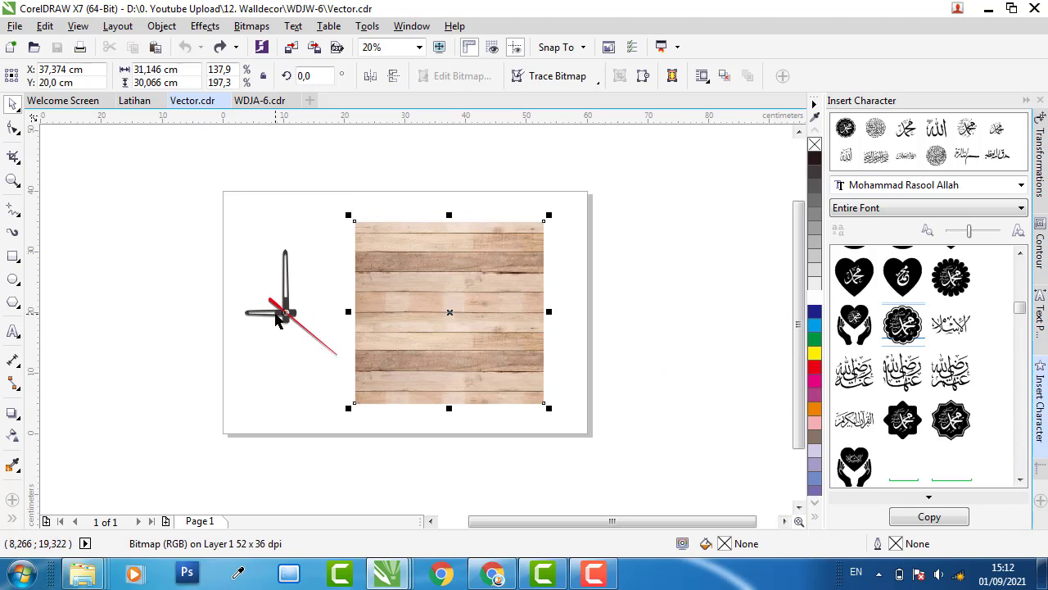
click(283, 312)
right_click(282, 312)
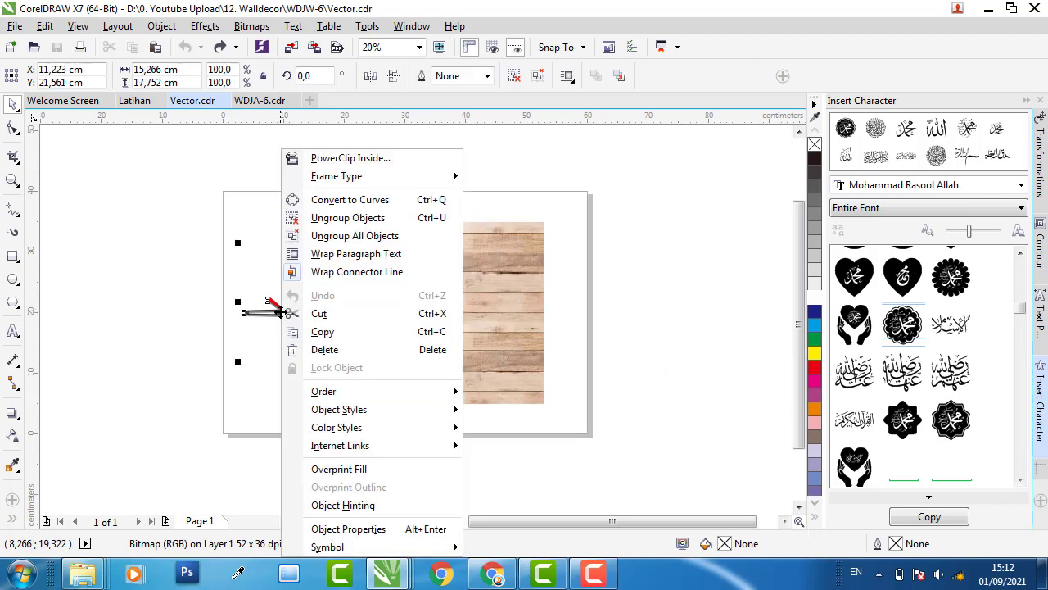
click(330, 337)
Step: Paste the clock hands into Latihan and move them onto the right clock face
click(175, 131)
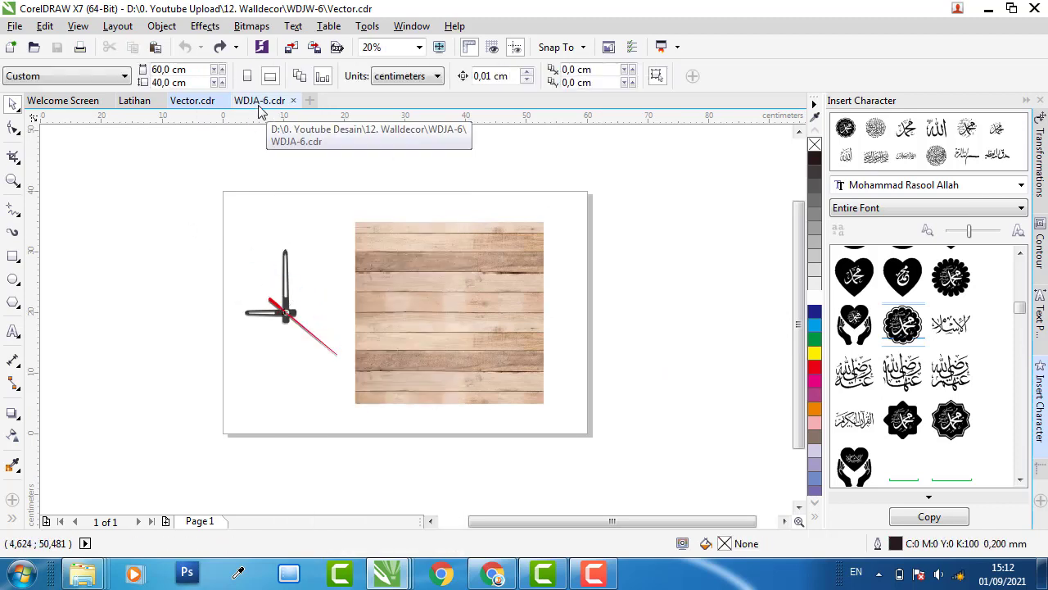
click(255, 101)
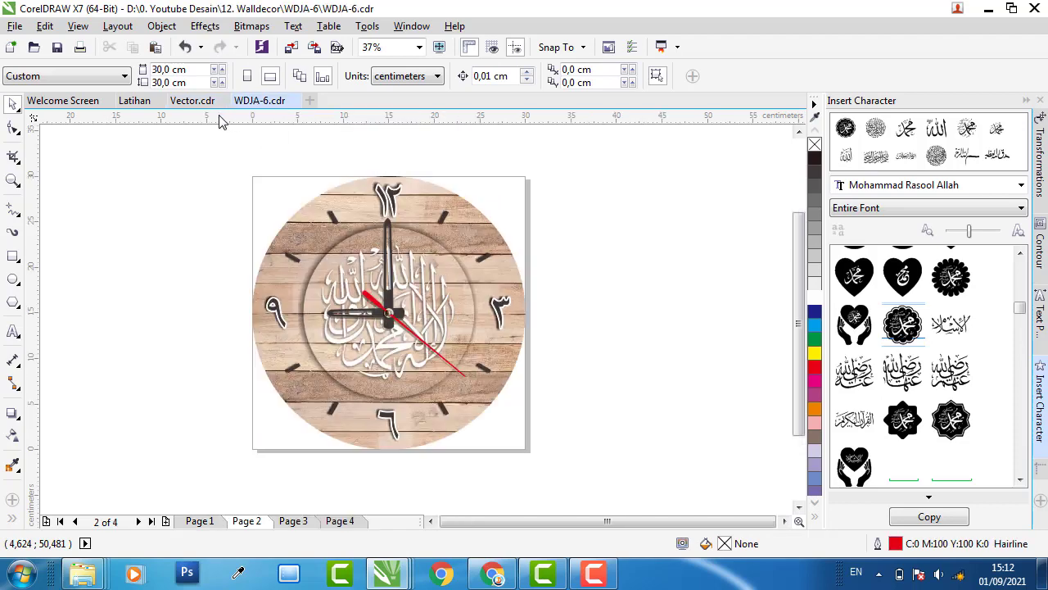
click(134, 100)
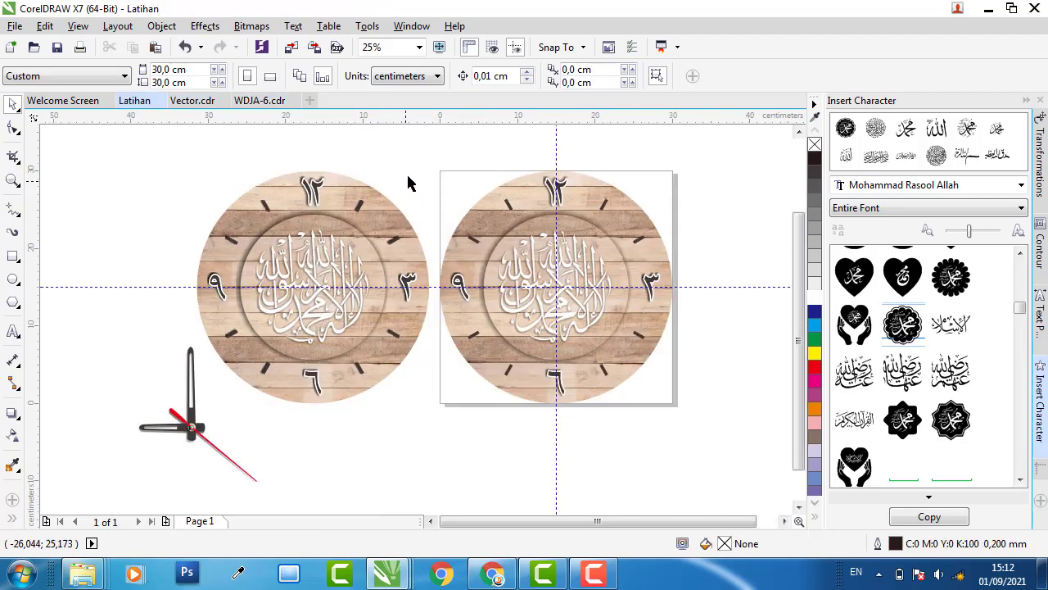
right_click(507, 458)
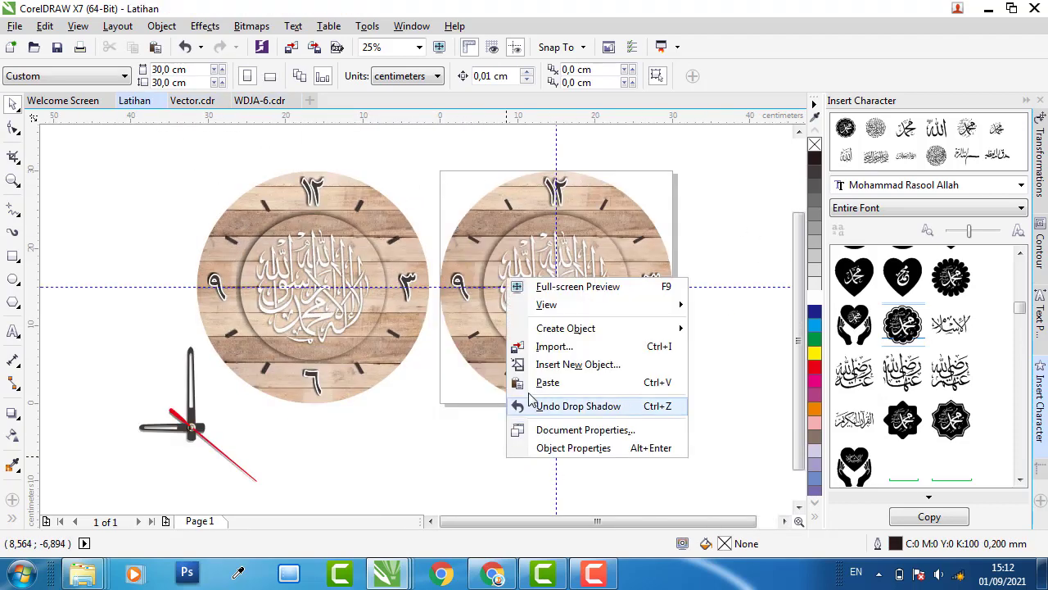
click(548, 382)
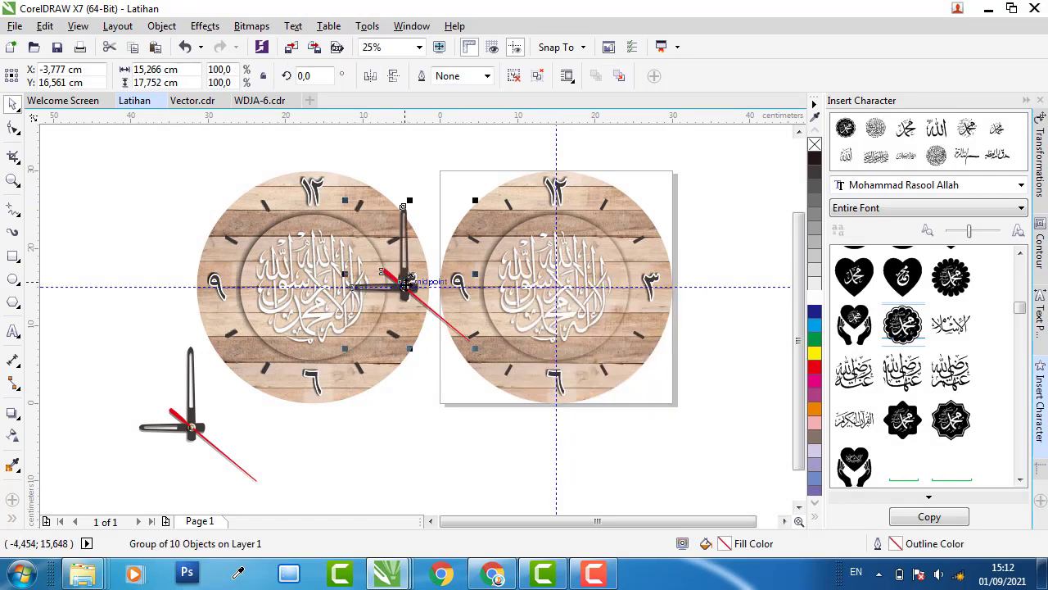
mouse_move(407, 283)
mouse_down()
mouse_move(589, 305)
mouse_move(456, 269)
mouse_up()
Step: Zoom in and snap the hands' hub exactly onto the clock centre
scroll(590, 305, up, 2)
scroll(647, 315, up, 1)
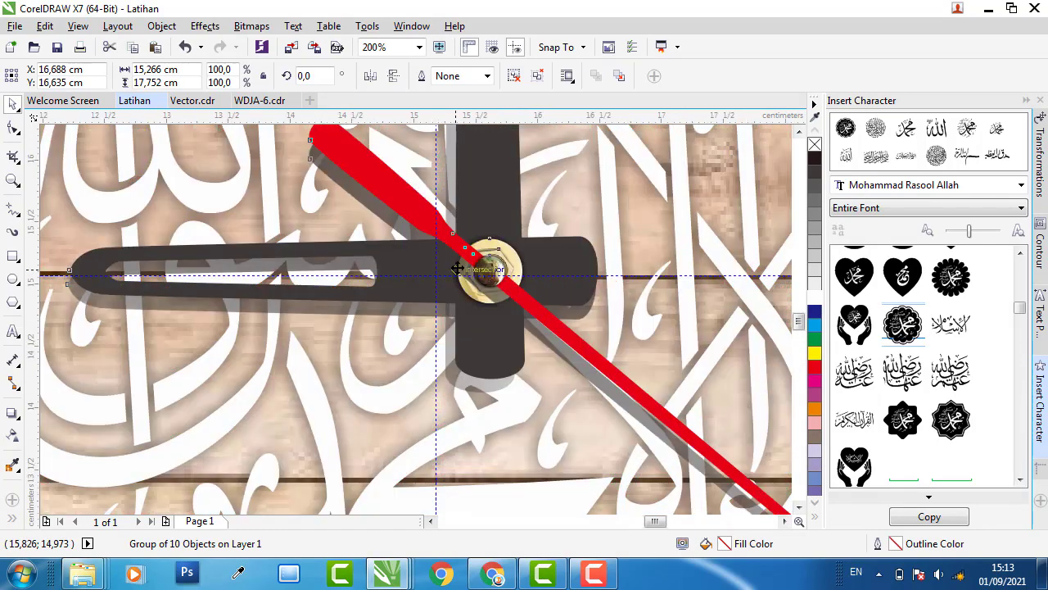
scroll(457, 269, up, 1)
scroll(472, 295, up, 1)
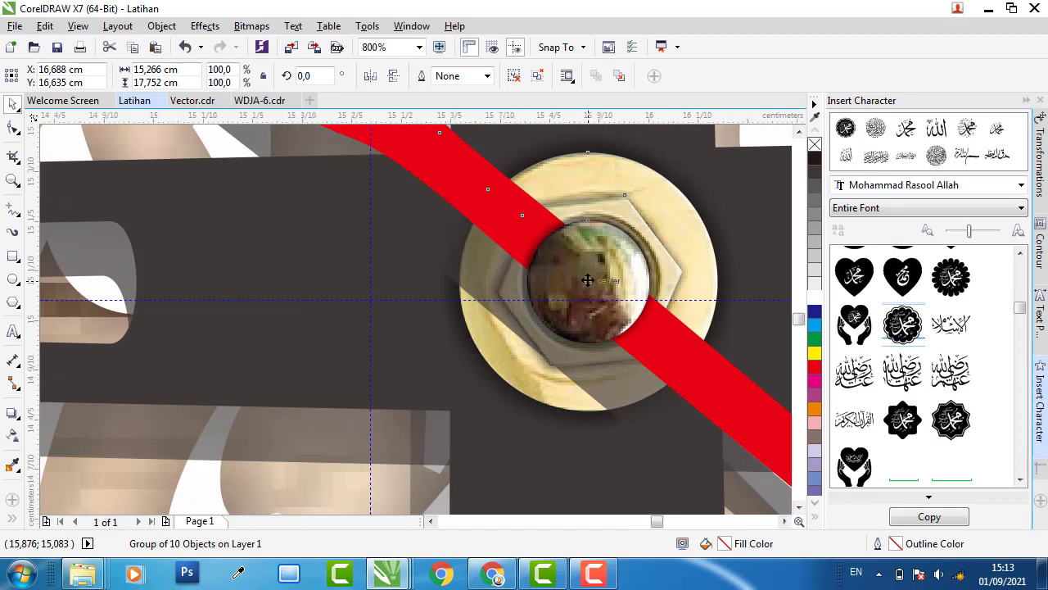
scroll(587, 280, up, 1)
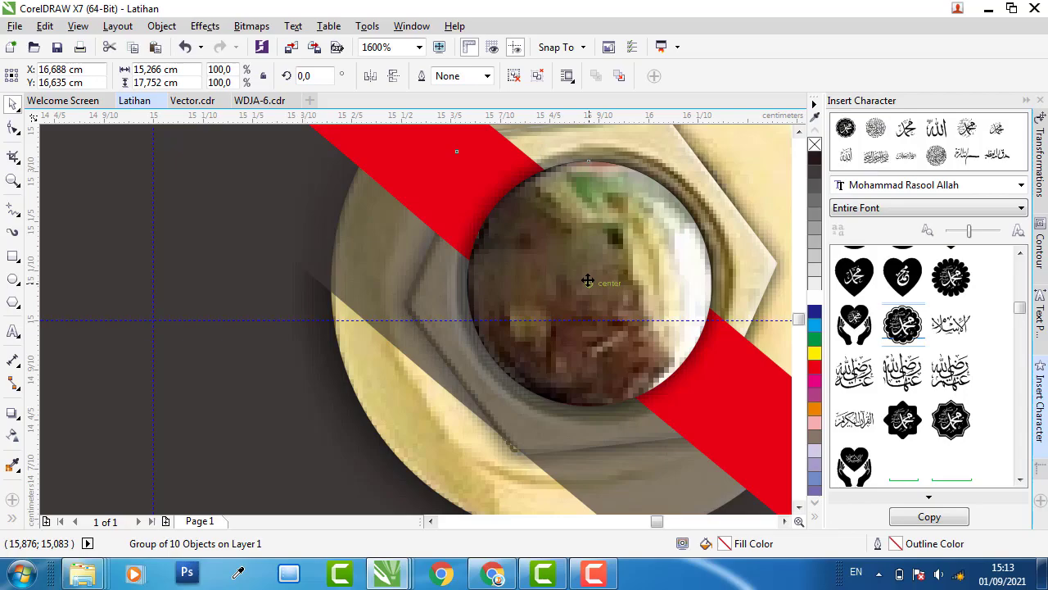
mouse_move(588, 280)
mouse_down()
mouse_move(195, 305)
mouse_move(153, 320)
mouse_up()
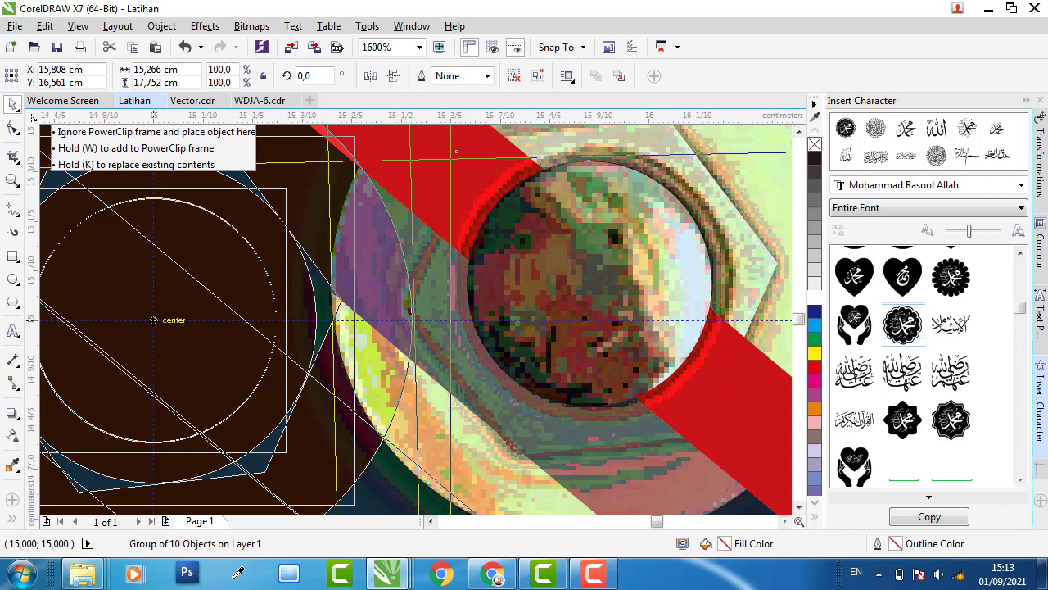
drag(153, 321, 153, 320)
scroll(153, 320, down, 2)
scroll(205, 311, down, 2)
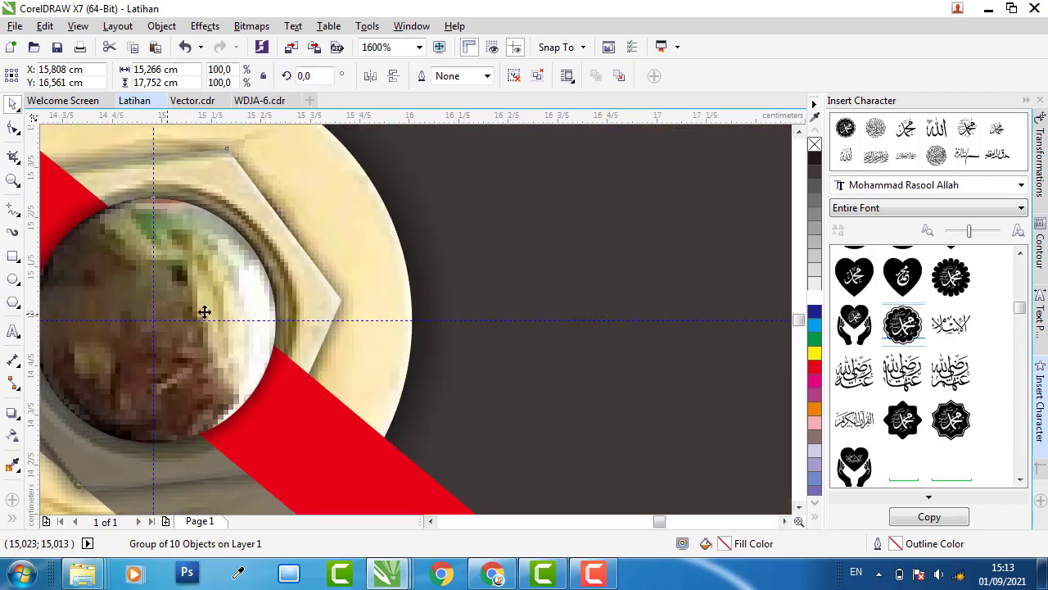
scroll(410, 328, down, 2)
scroll(467, 348, down, 2)
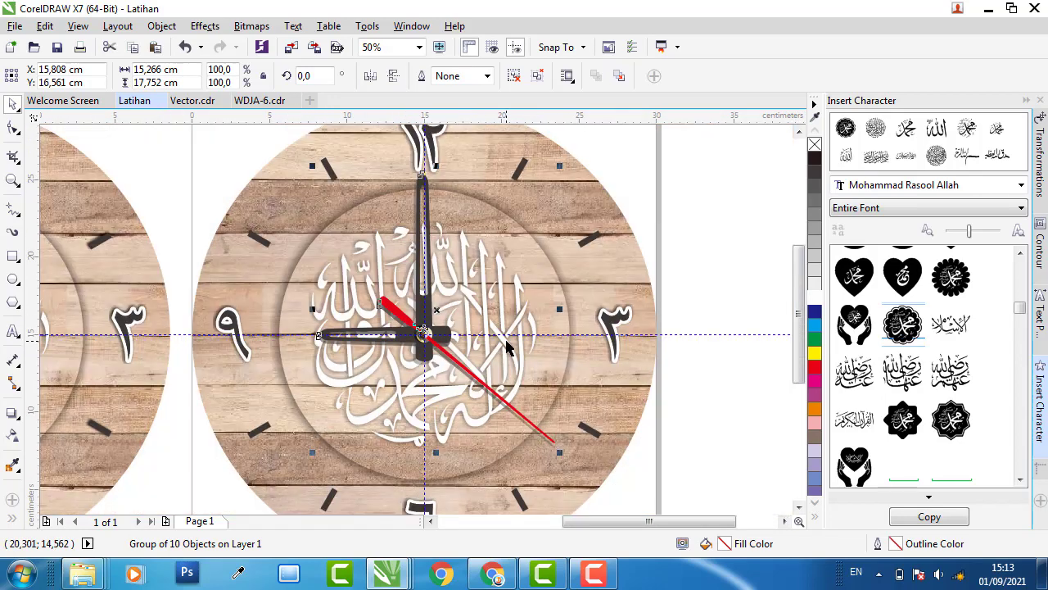
scroll(525, 282, down, 1)
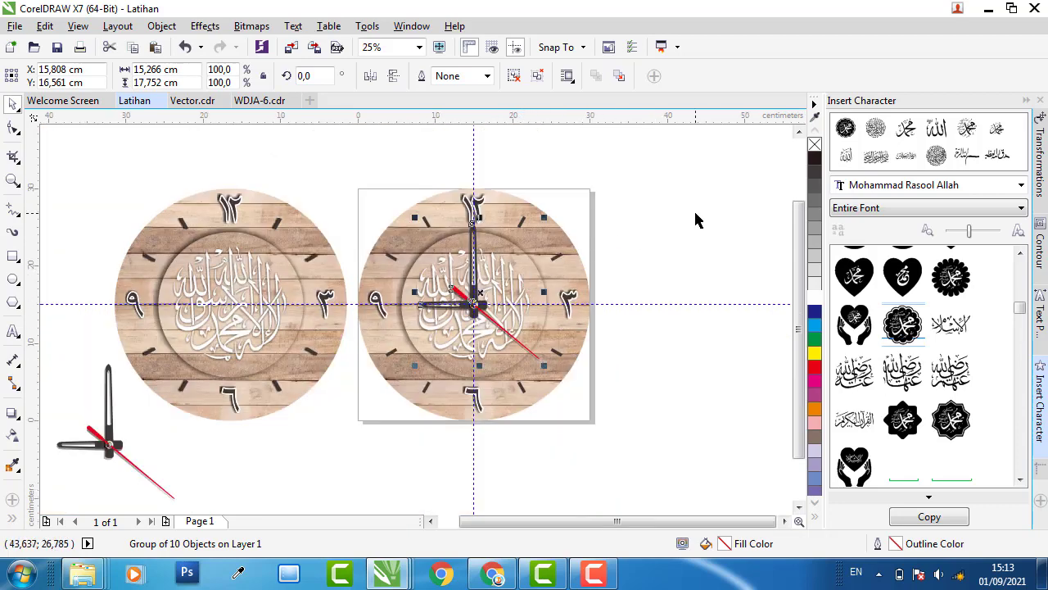
Step: Marquee-select all parts of the right clock and group them into one object
drag(681, 169, 356, 456)
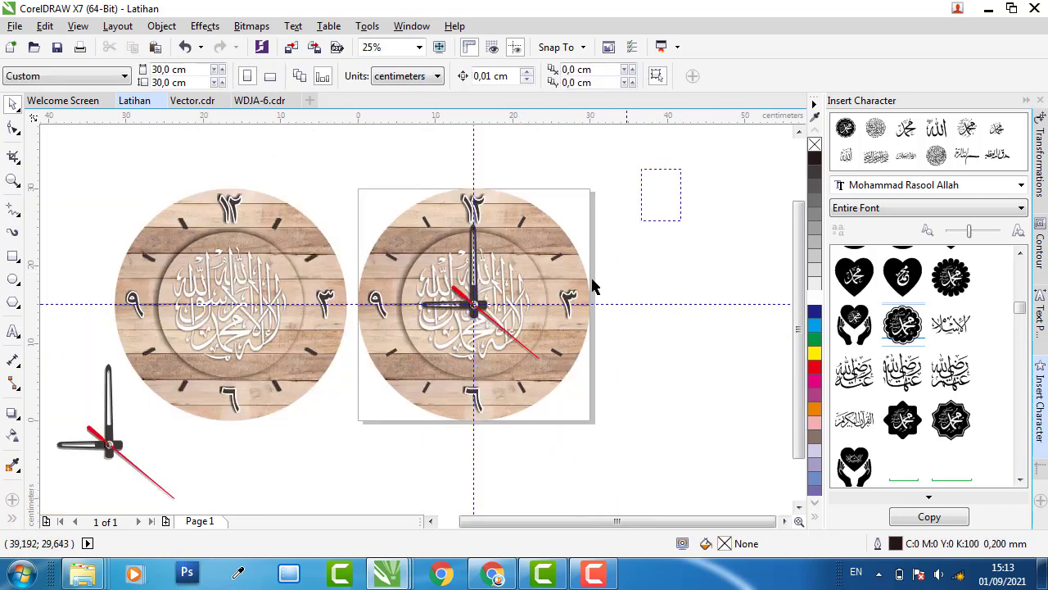
right_click(420, 358)
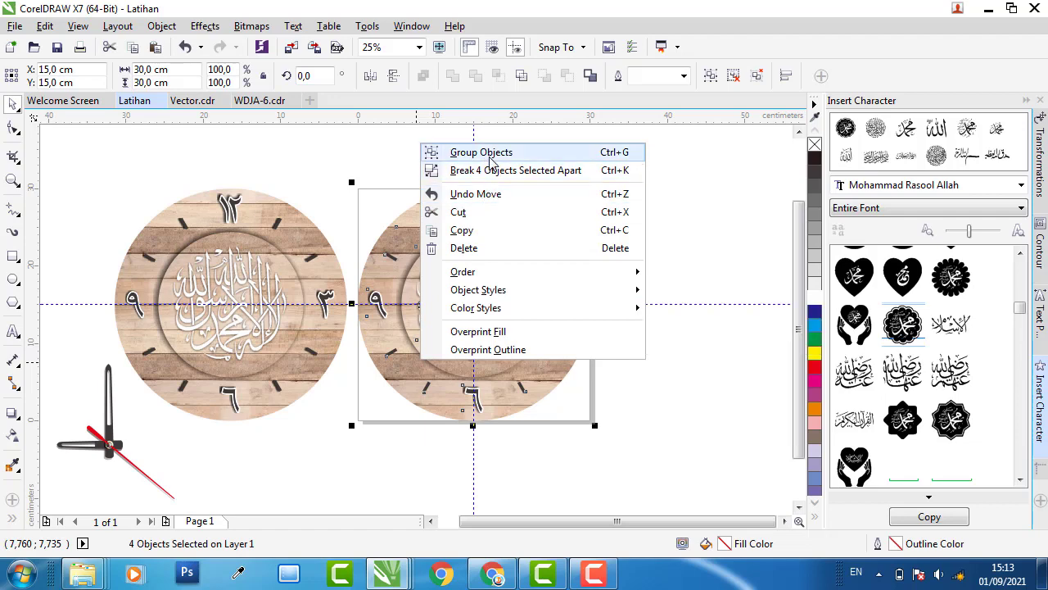
click(435, 152)
click(374, 164)
Step: Delete the leftover clock and its loose hands
scroll(374, 164, down, 1)
mouse_move(189, 169)
mouse_down()
mouse_move(389, 447)
mouse_move(385, 426)
mouse_up()
key(Delete)
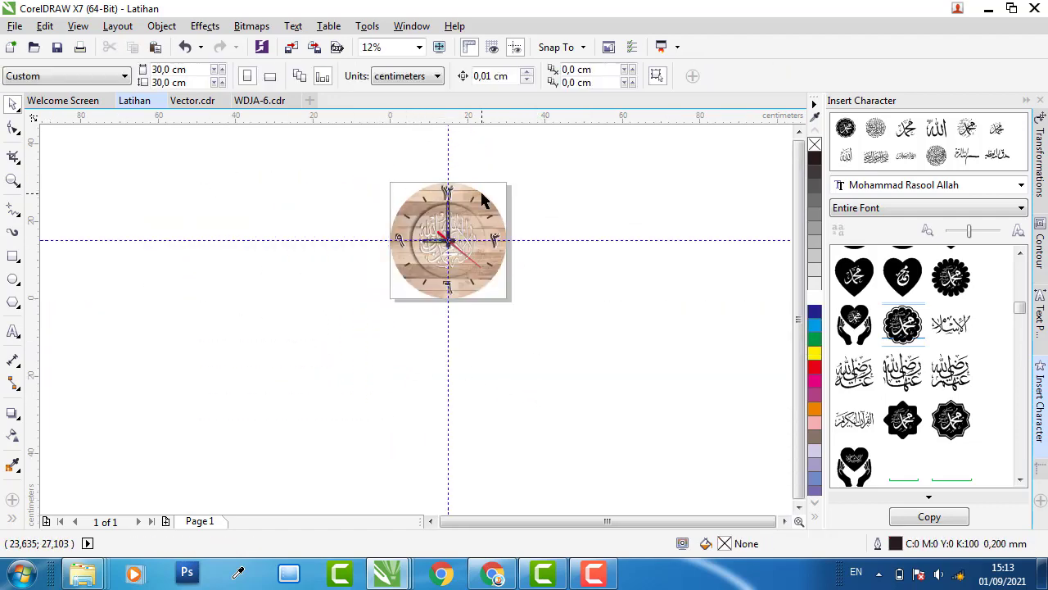
scroll(484, 201, up, 1)
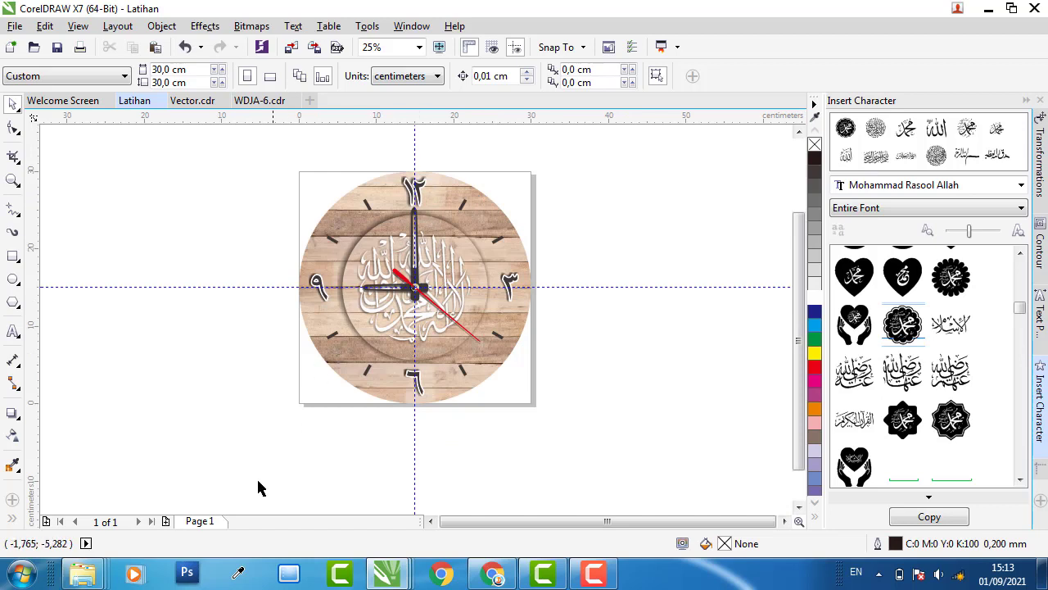
Step: Add a new page after Page 1 with a 20 cm page width
click(165, 521)
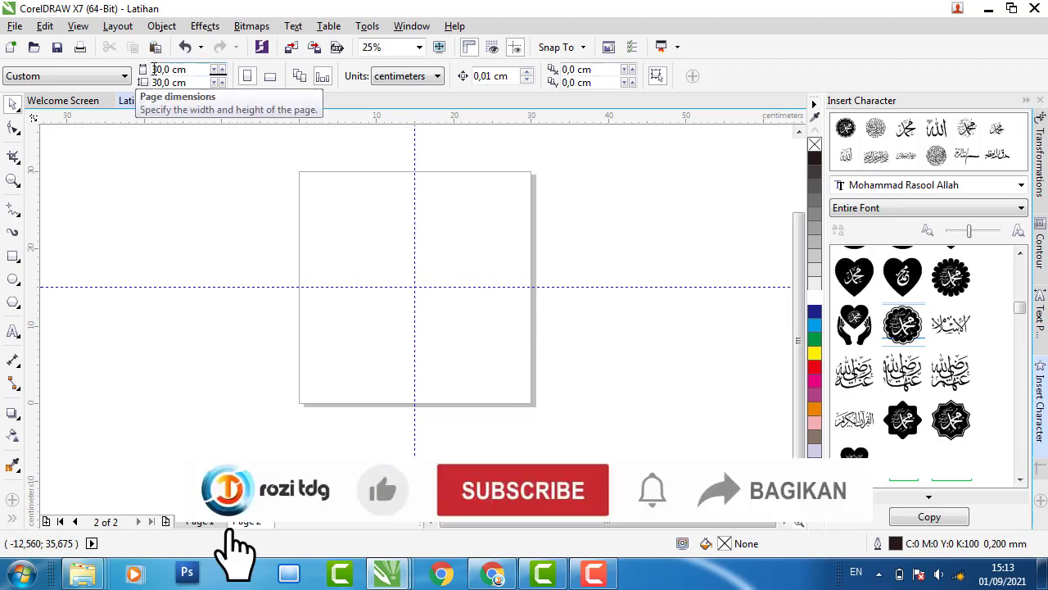
drag(162, 69, 115, 72)
text(20)
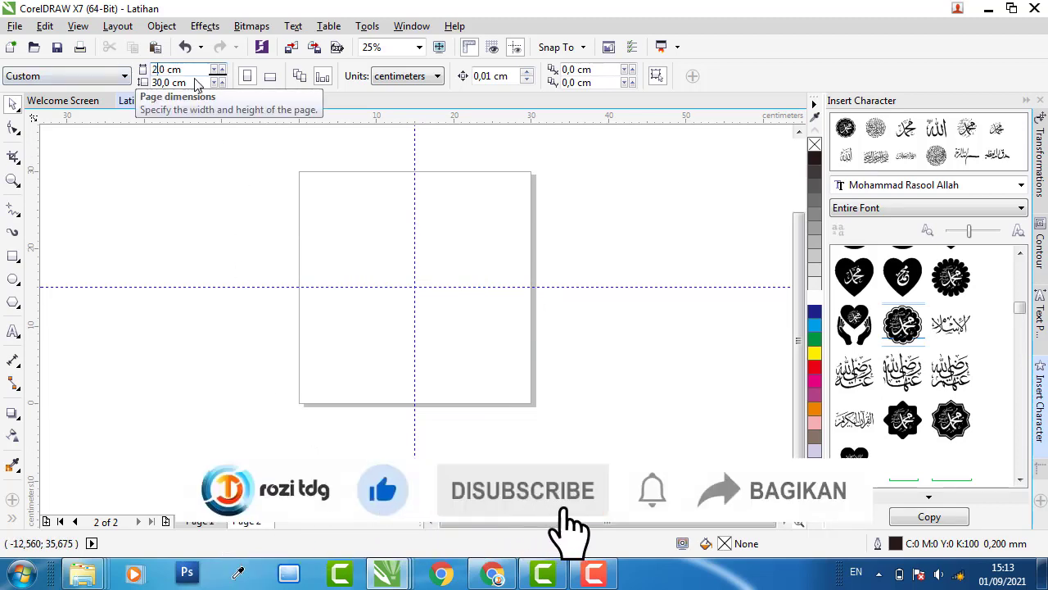
key(Return)
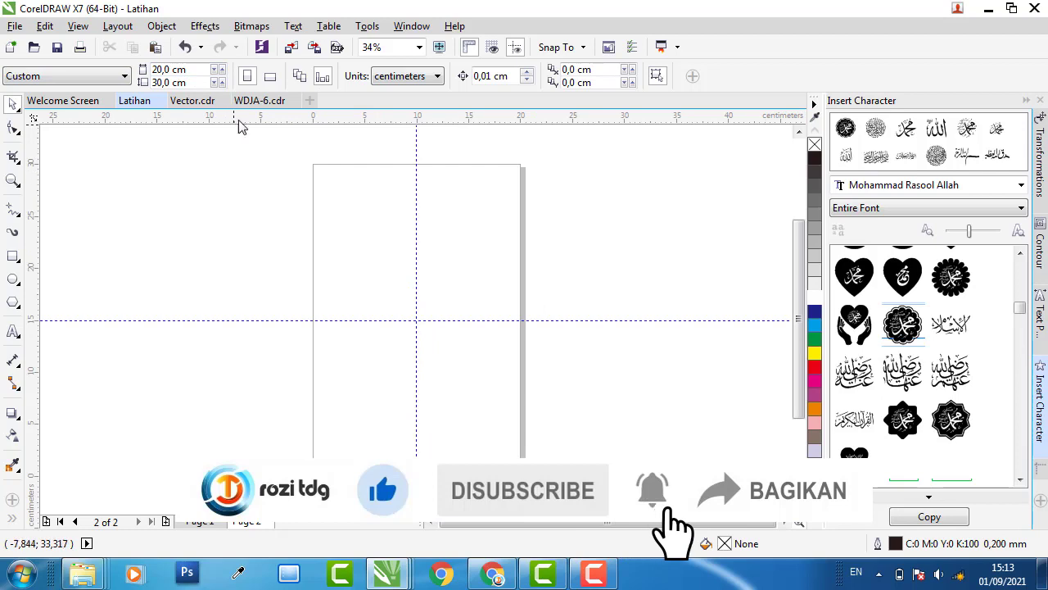
Step: Copy the Allah wood panel group from Page 3 of WDJA-6.cdr
click(259, 100)
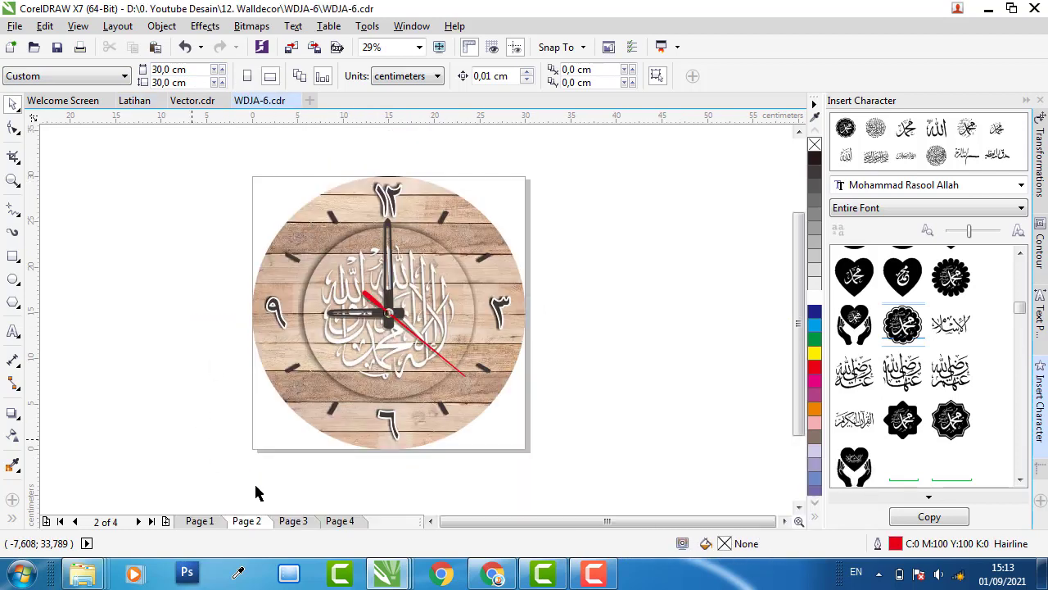
click(294, 521)
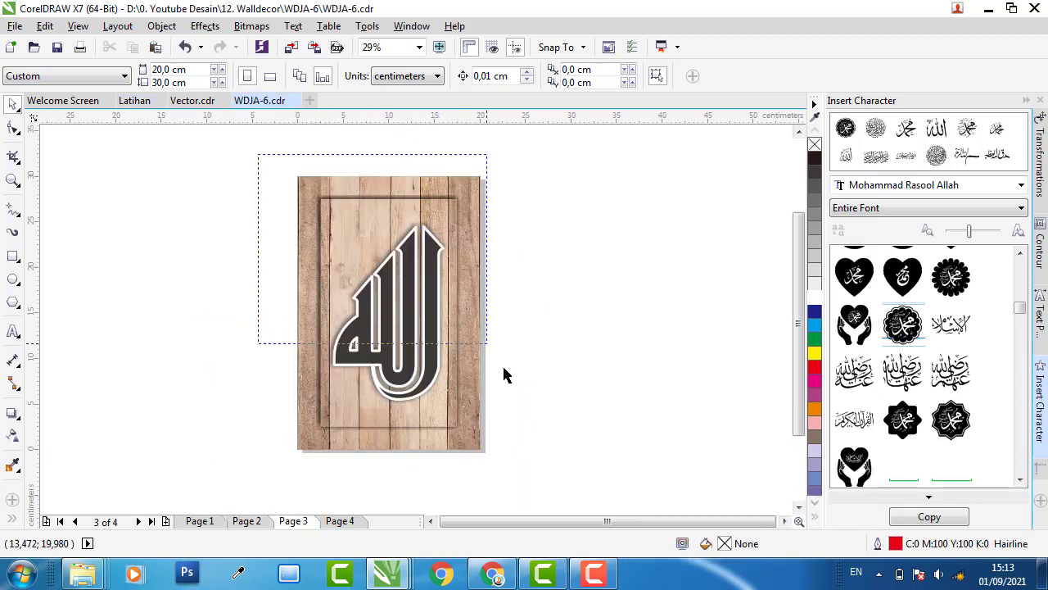
click(445, 220)
right_click(445, 220)
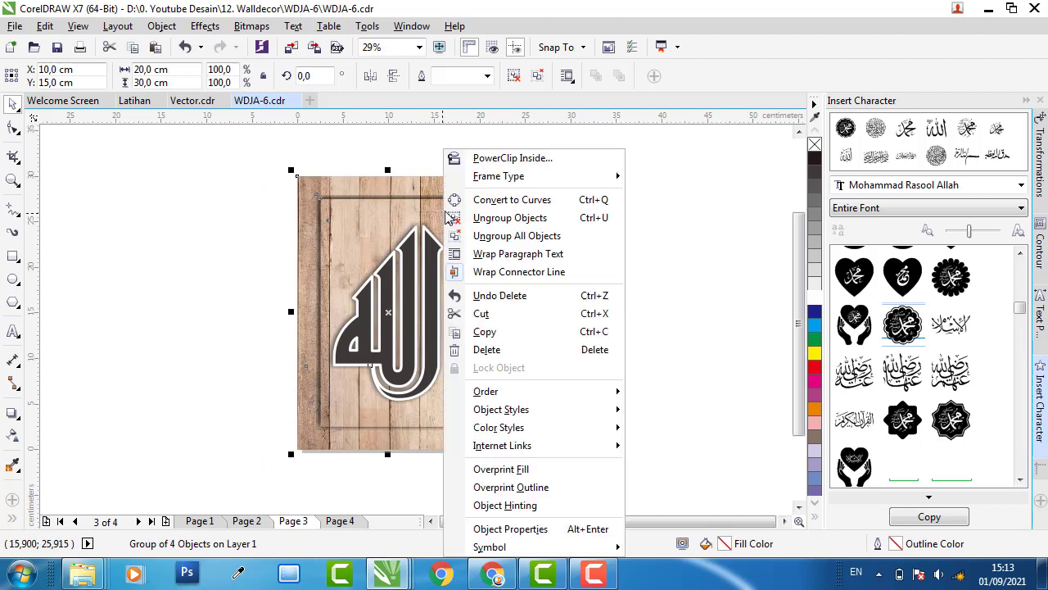
click(489, 331)
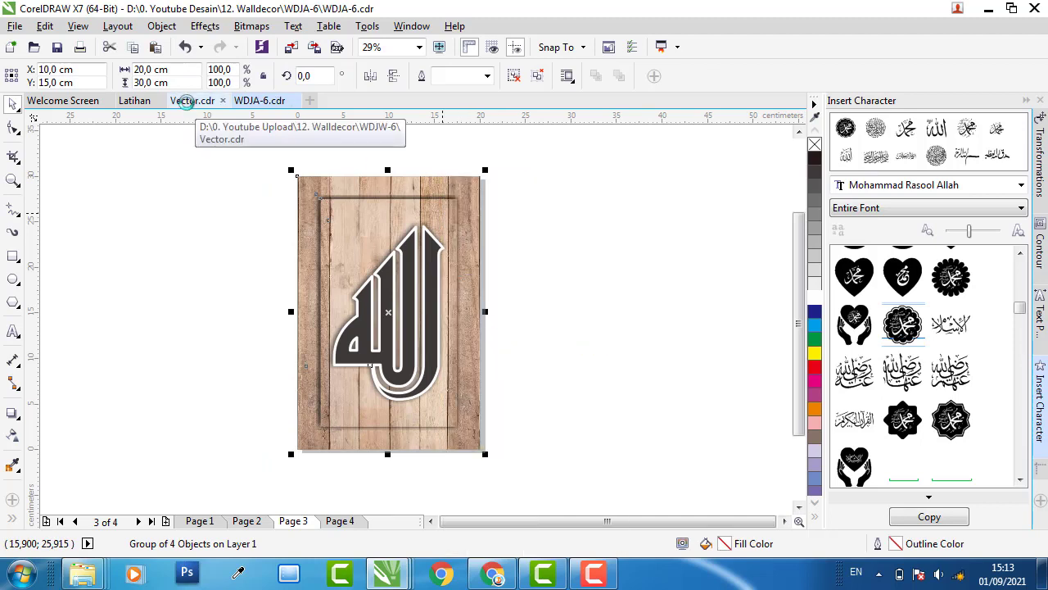
Step: Paste the Allah panel into Latihan and move it left of the empty page
click(186, 100)
click(134, 100)
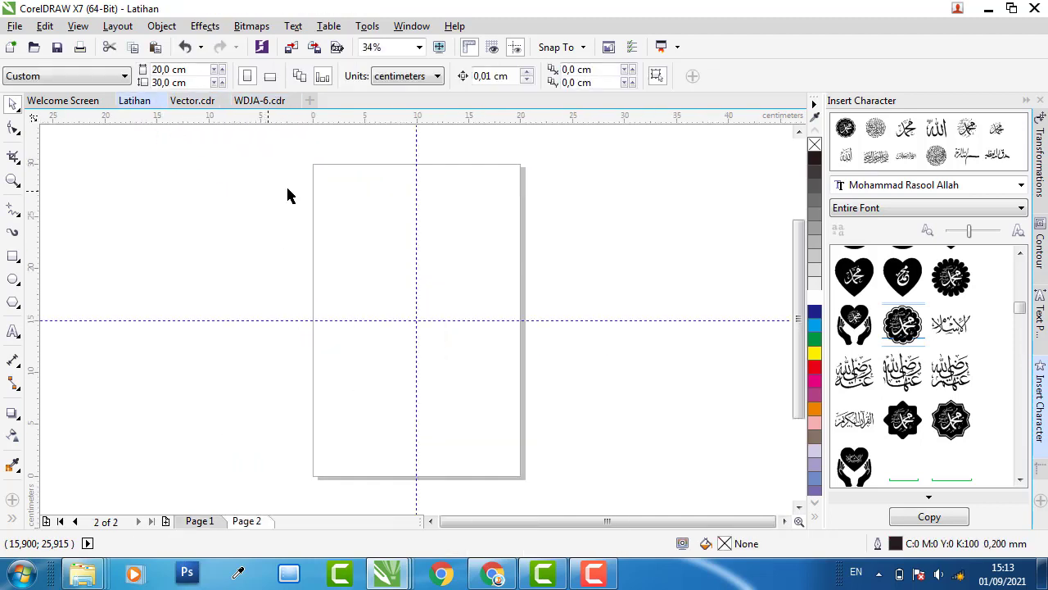
right_click(257, 189)
click(304, 296)
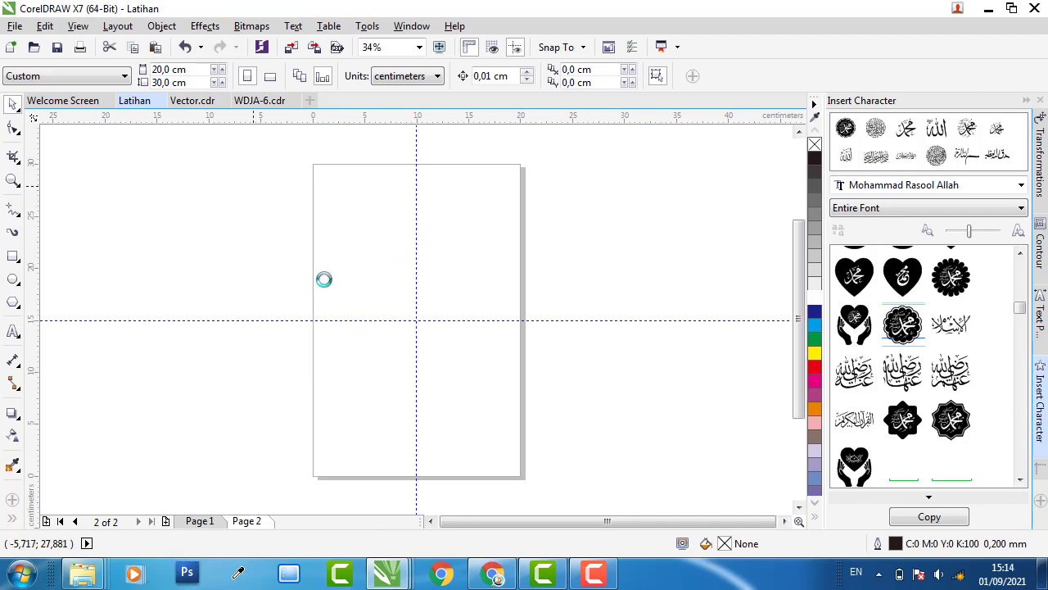
mouse_move(485, 245)
mouse_down()
mouse_move(276, 245)
mouse_move(249, 223)
mouse_up()
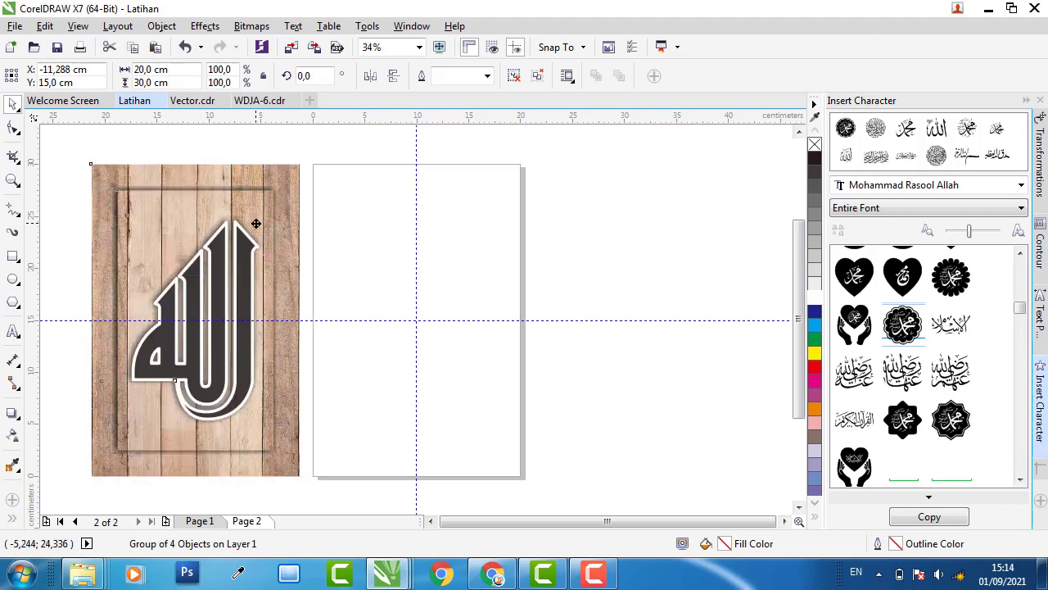
click(609, 225)
click(296, 187)
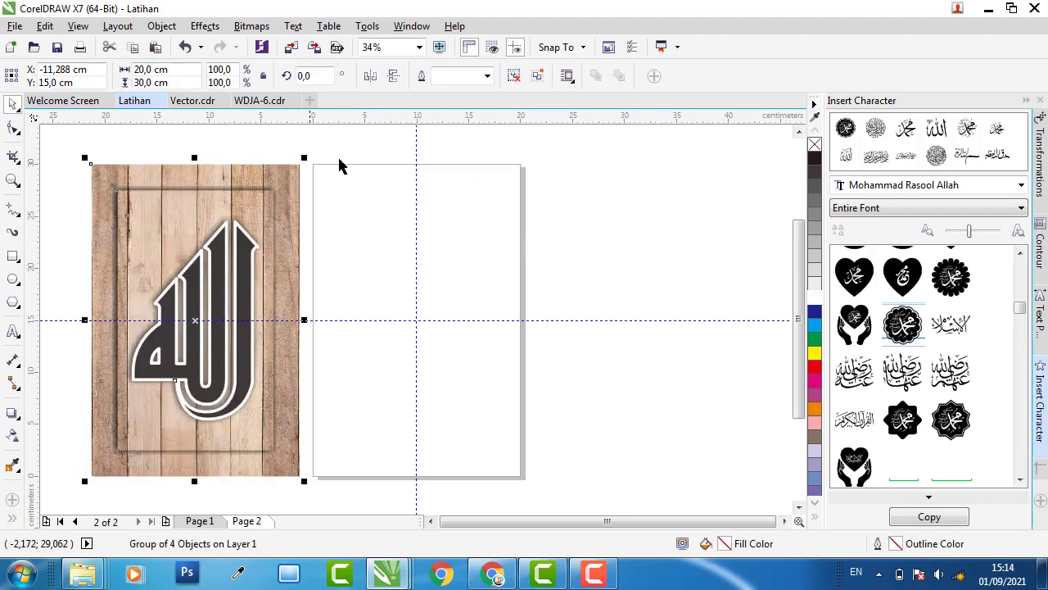
click(339, 164)
Step: Copy the wood-plank photo from Vector.cdr and paste it into Latihan right of the page
click(181, 102)
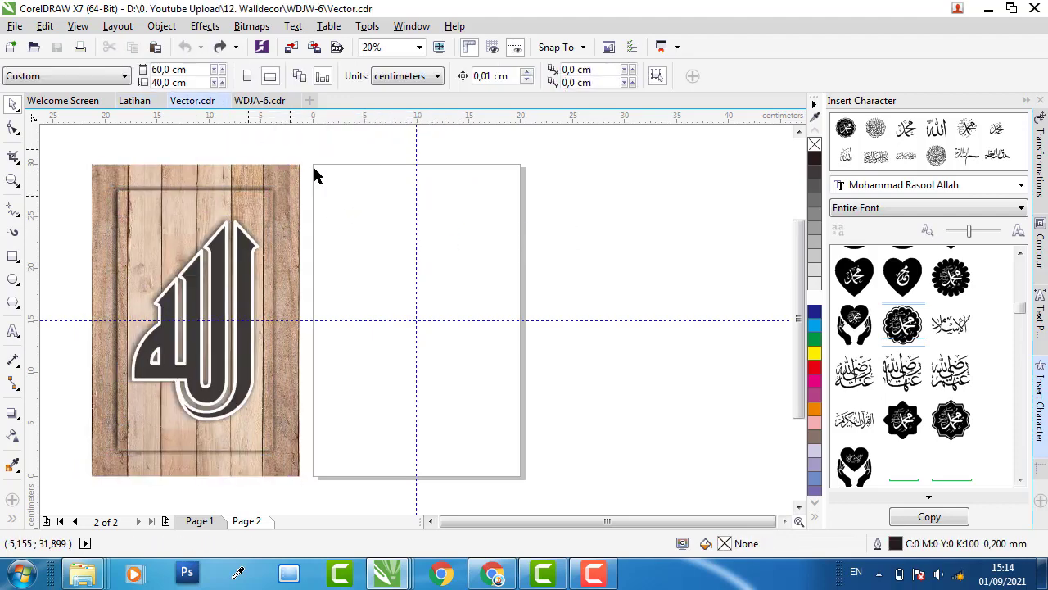
right_click(449, 254)
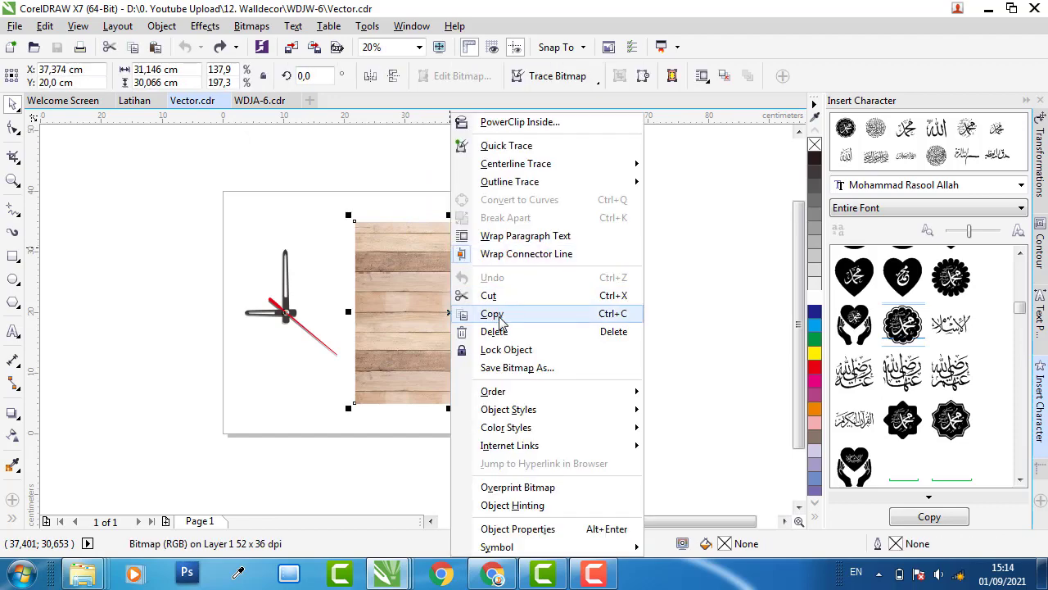
click(483, 311)
click(134, 101)
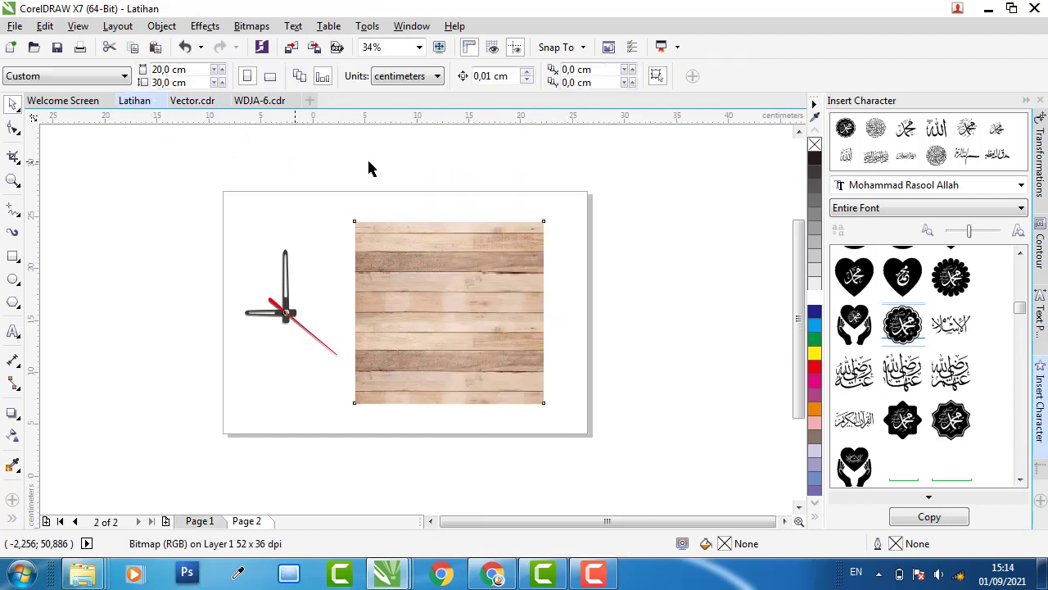
right_click(637, 189)
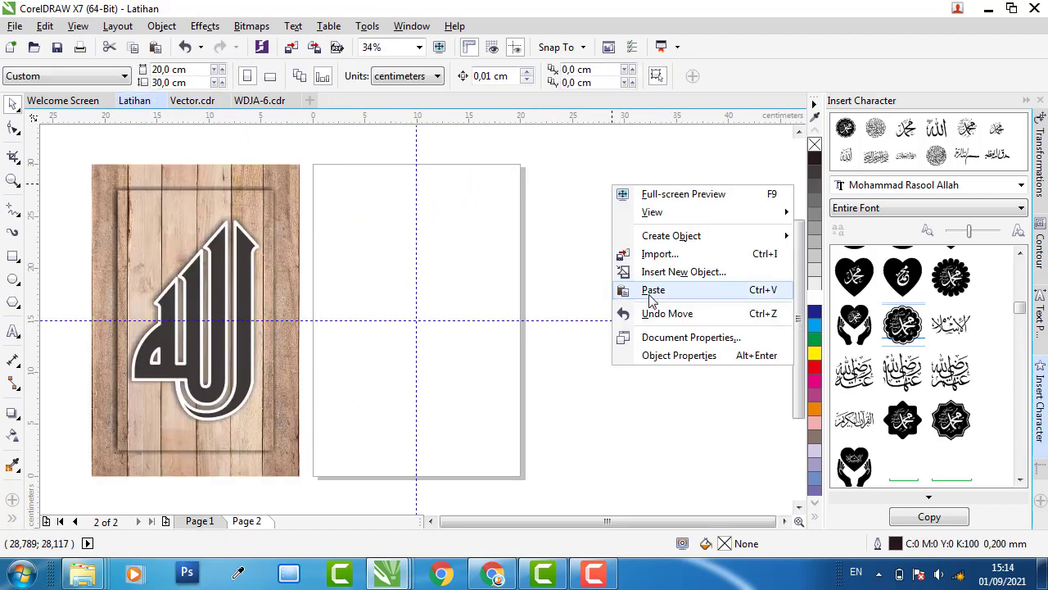
click(656, 287)
drag(501, 245, 603, 237)
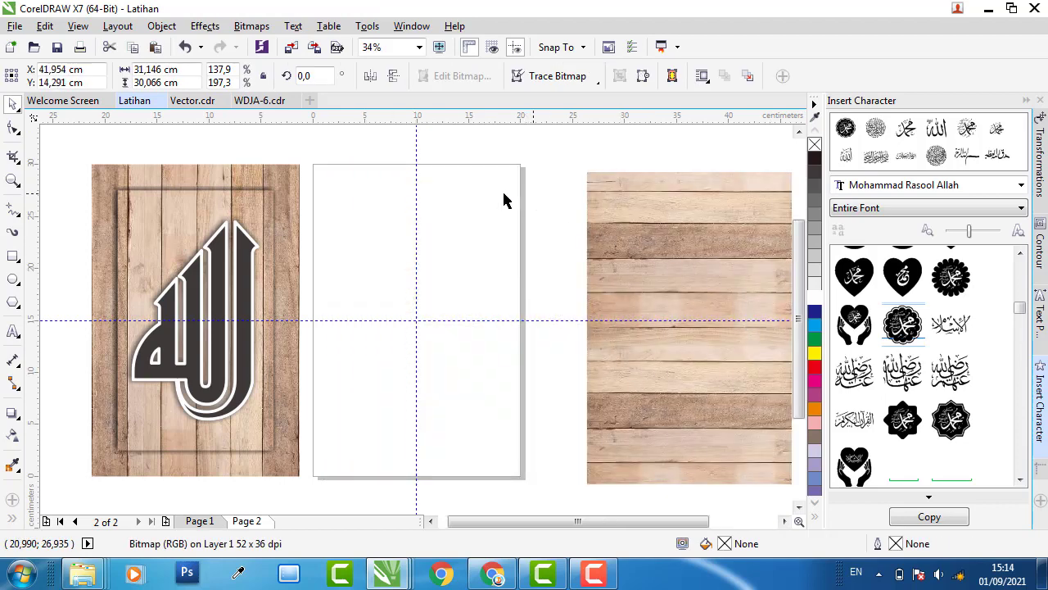
click(329, 176)
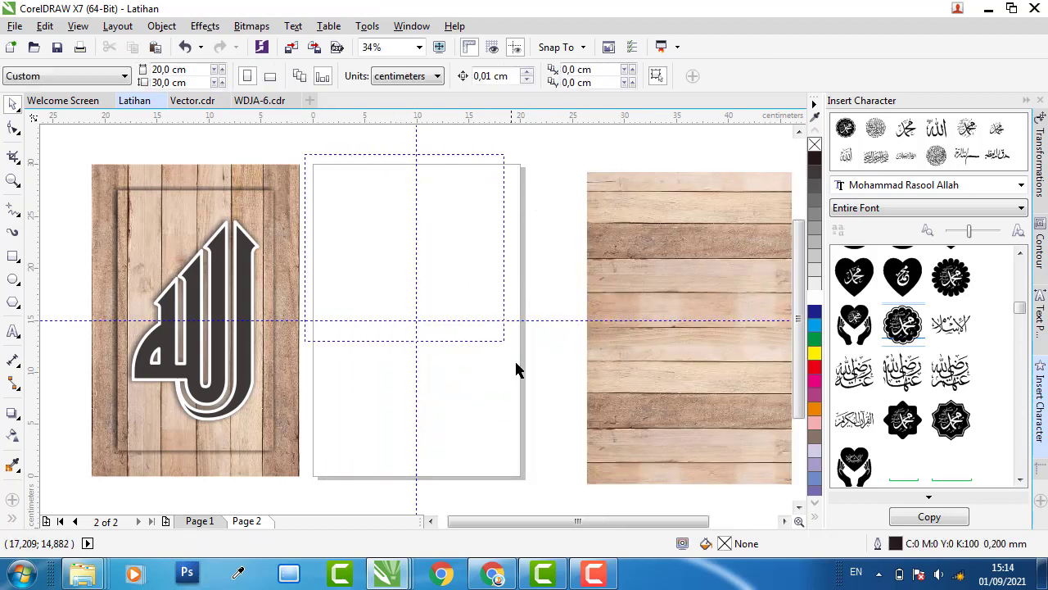
drag(543, 480, 543, 489)
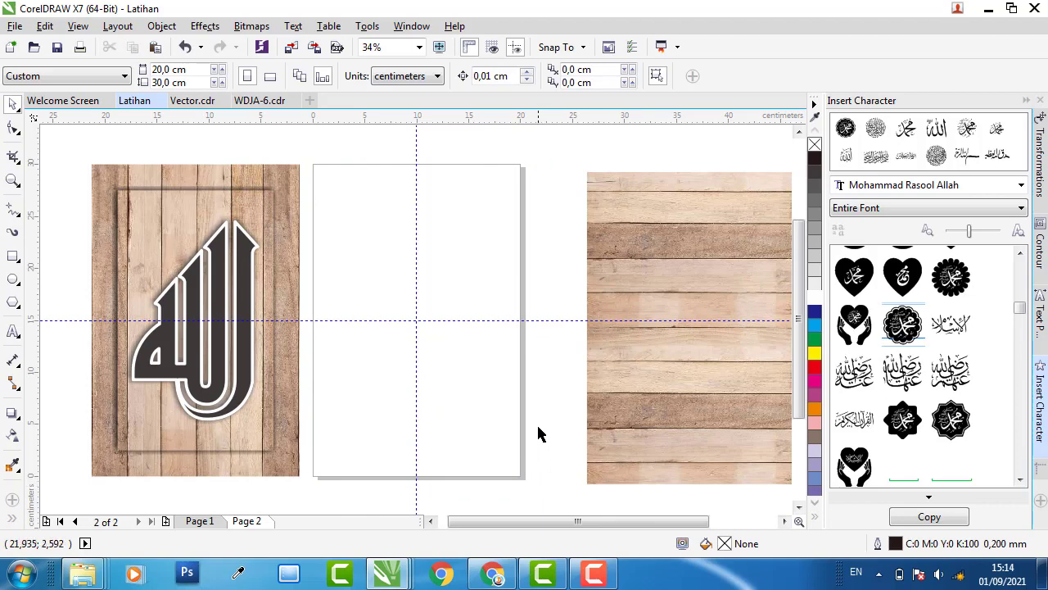
Step: Create a page-sized 20 × 30 cm rectangle and move the wood photo over it
double_click(13, 259)
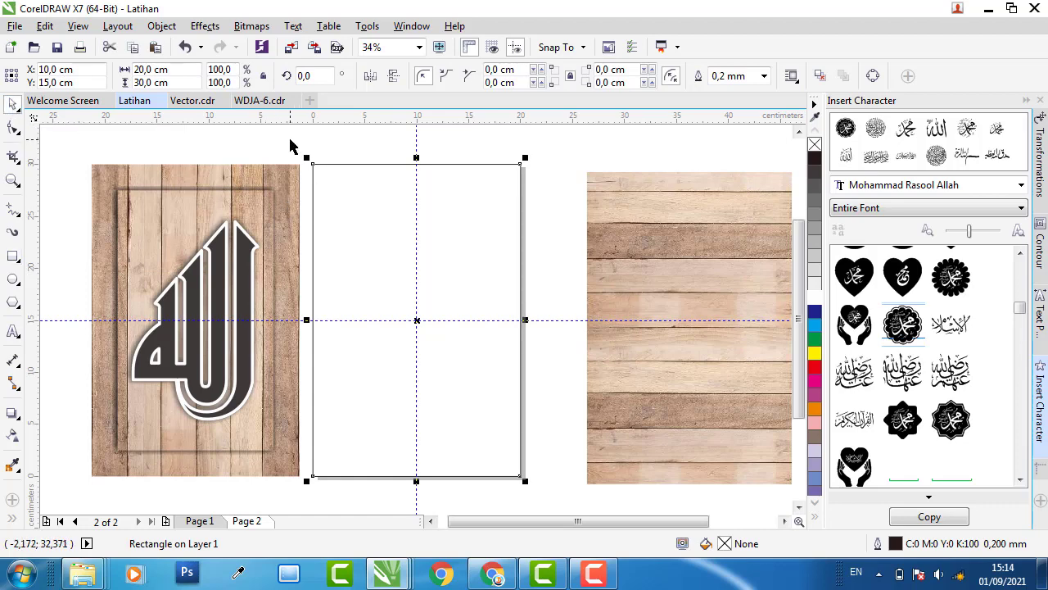
click(346, 178)
click(383, 164)
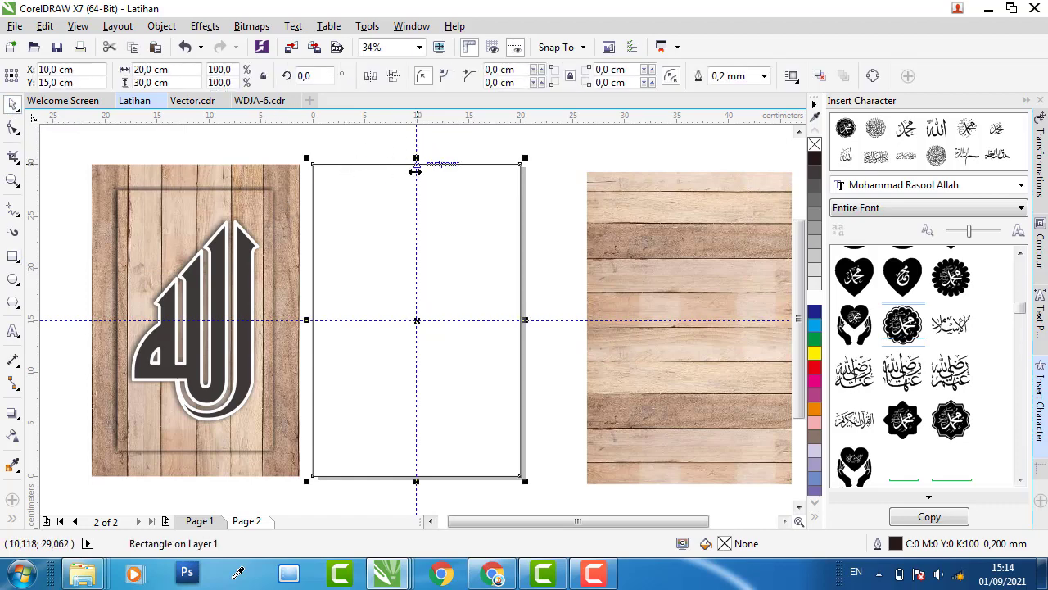
click(366, 154)
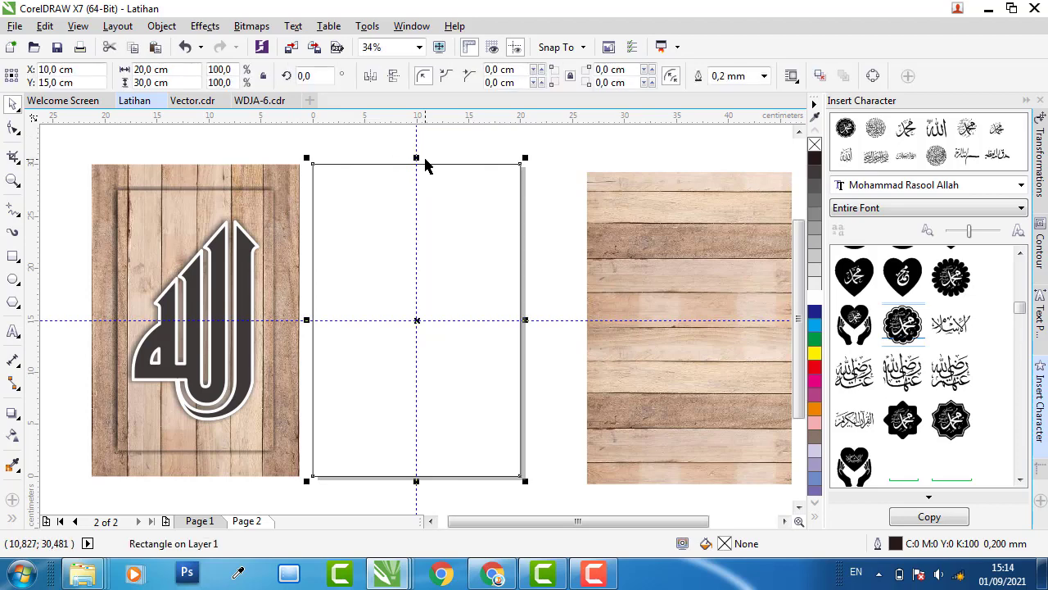
click(424, 156)
drag(640, 221, 414, 216)
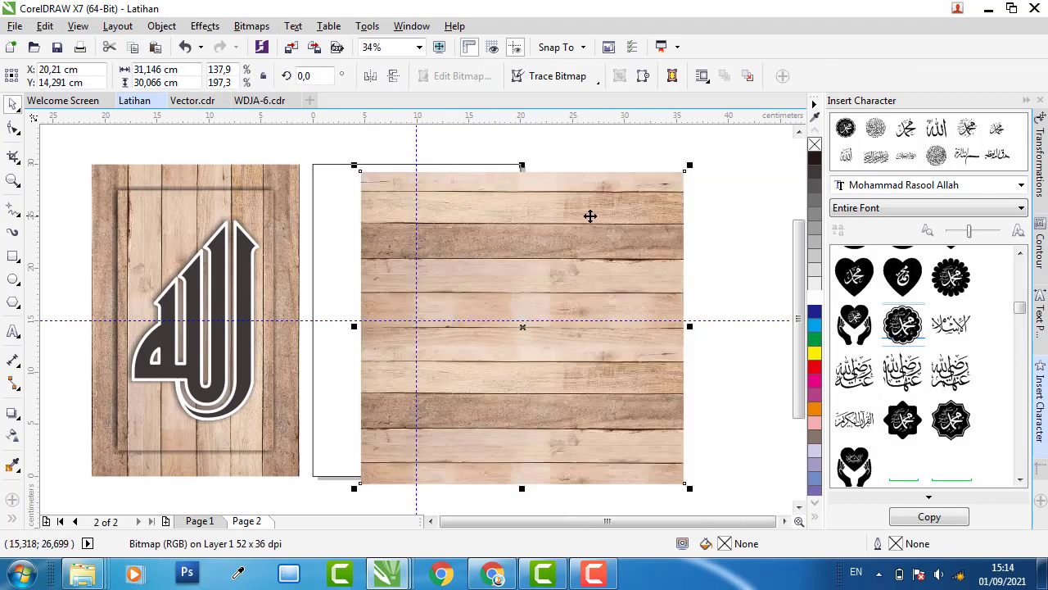
Step: Rotate the wood photo 90° so planks run vertically and mirror it horizontally
click(650, 201)
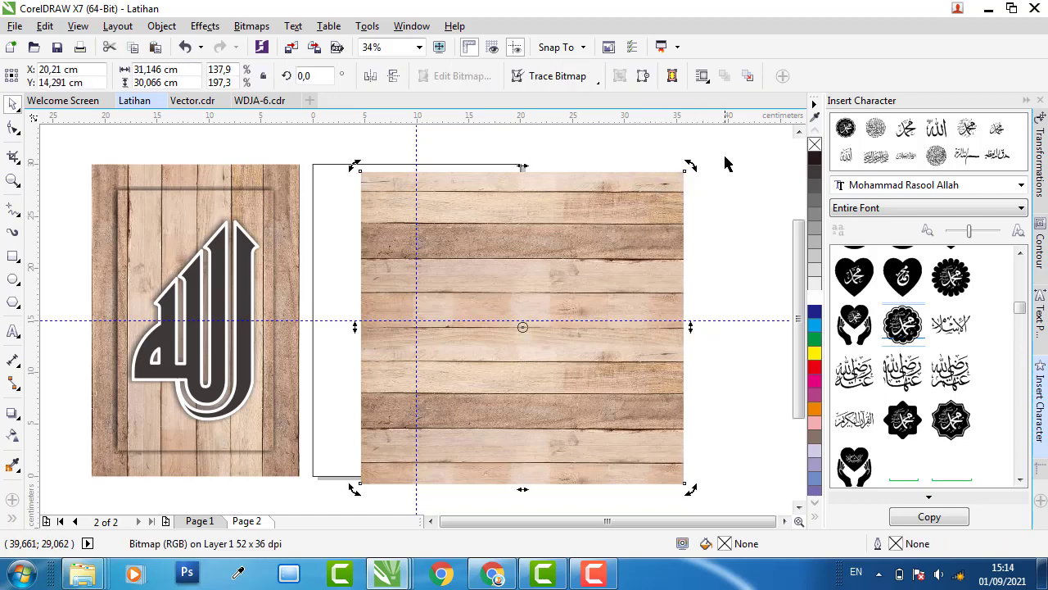
mouse_move(689, 167)
mouse_down()
mouse_move(456, 163)
mouse_move(378, 205)
mouse_up()
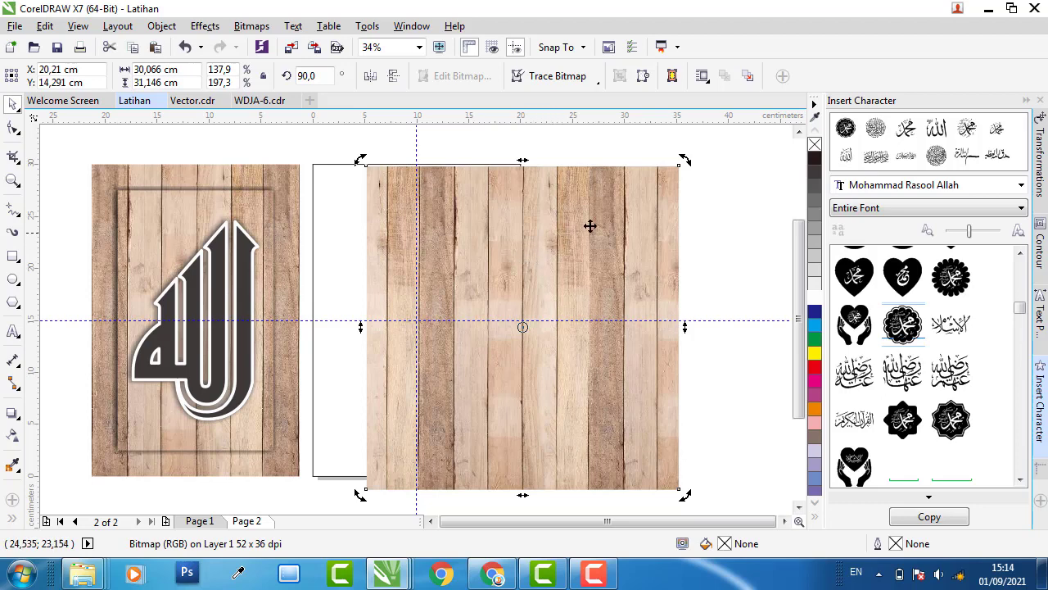
click(369, 80)
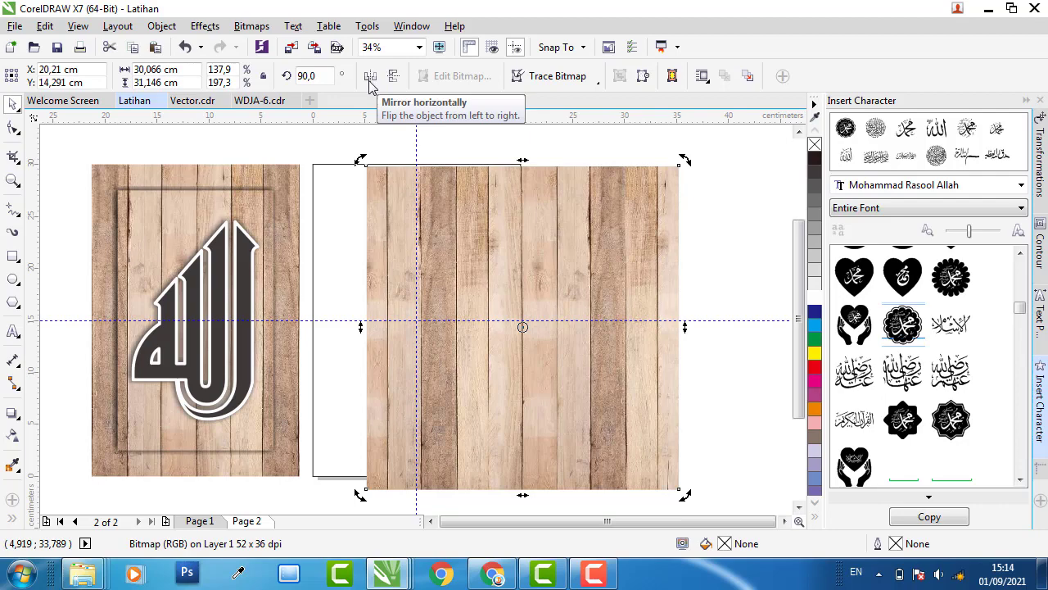
click(389, 170)
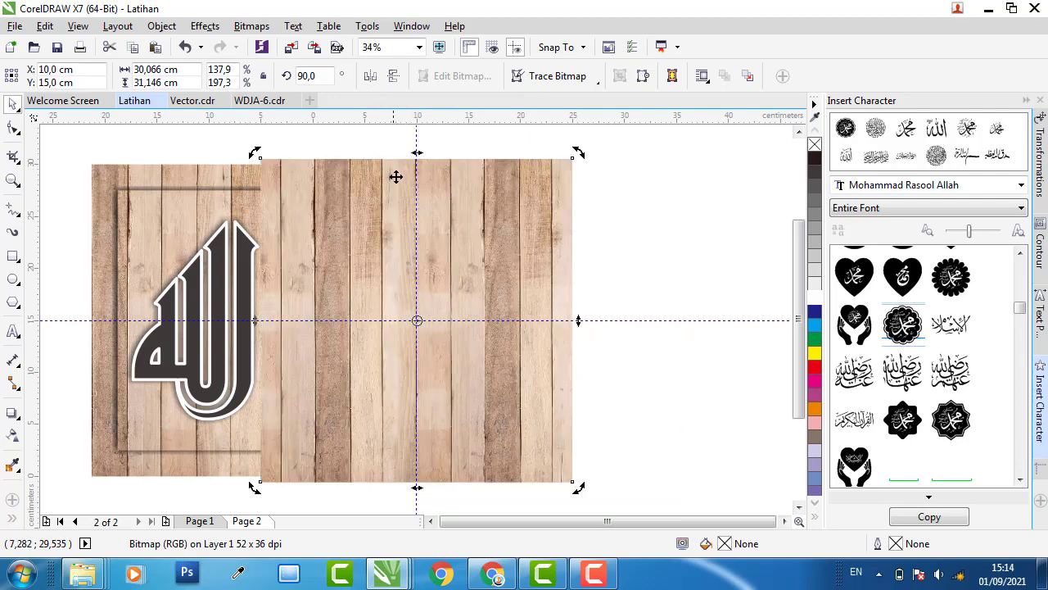
drag(558, 221, 580, 218)
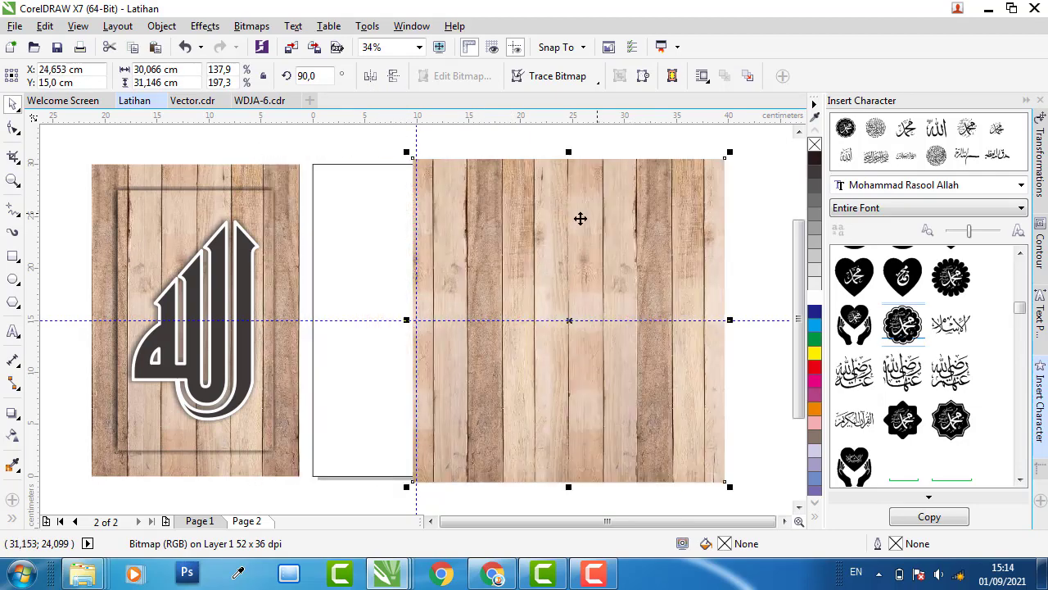
Step: Place the wood photo behind the white rectangle and centre it on the page
right_click(578, 218)
mouse_move(621, 392)
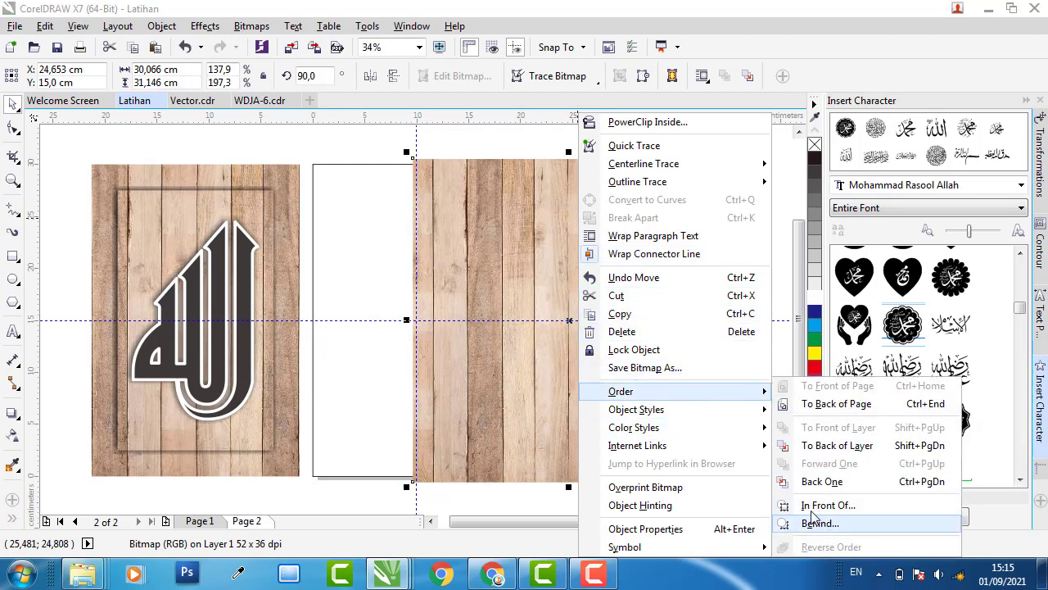
click(820, 523)
click(354, 271)
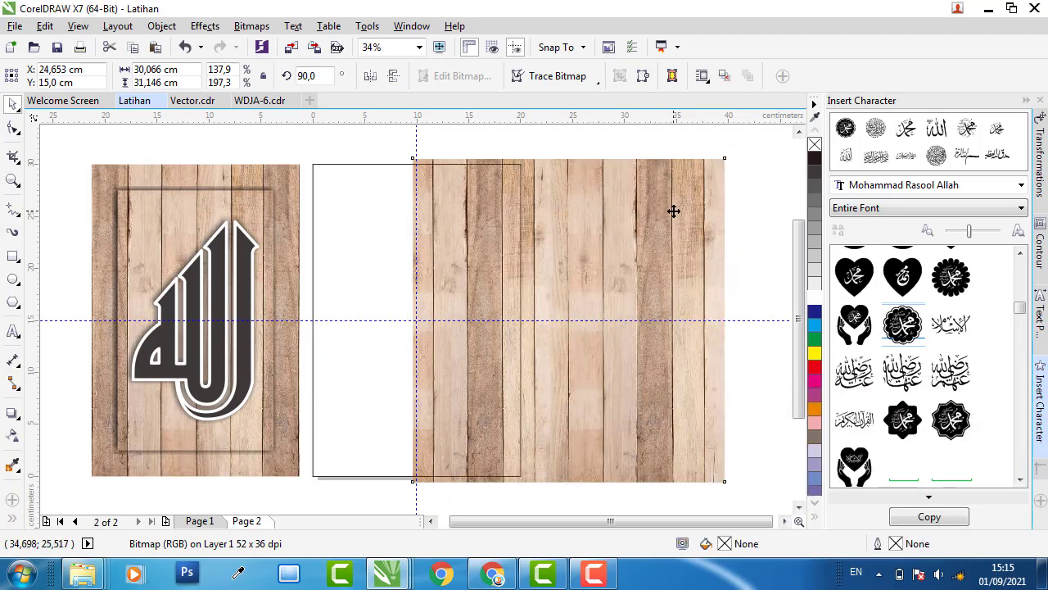
key(p)
click(677, 208)
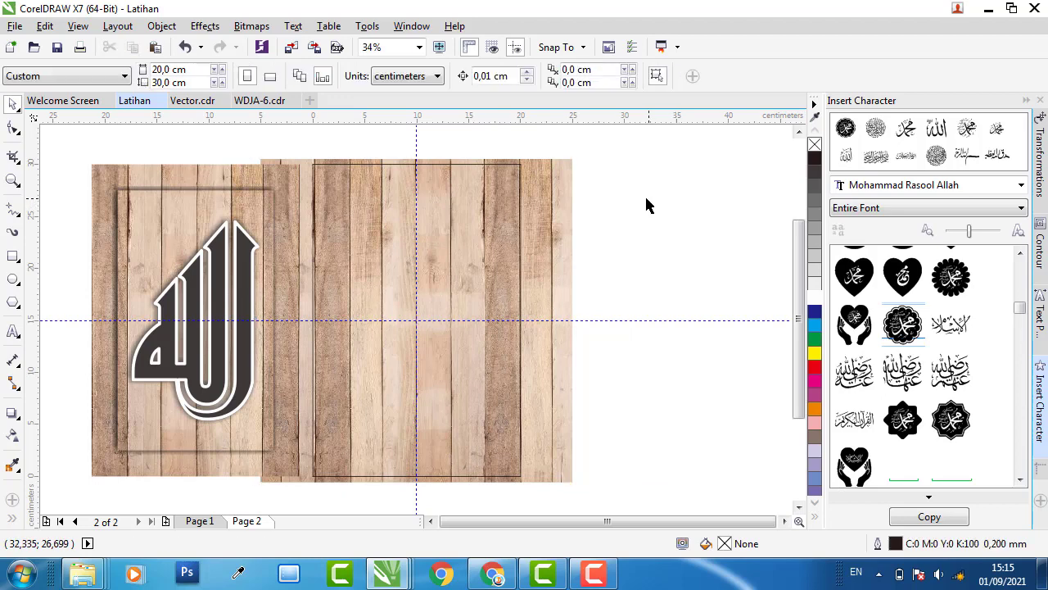
Step: PowerClip the wood photo inside the page-sized rectangle
click(541, 178)
right_click(567, 181)
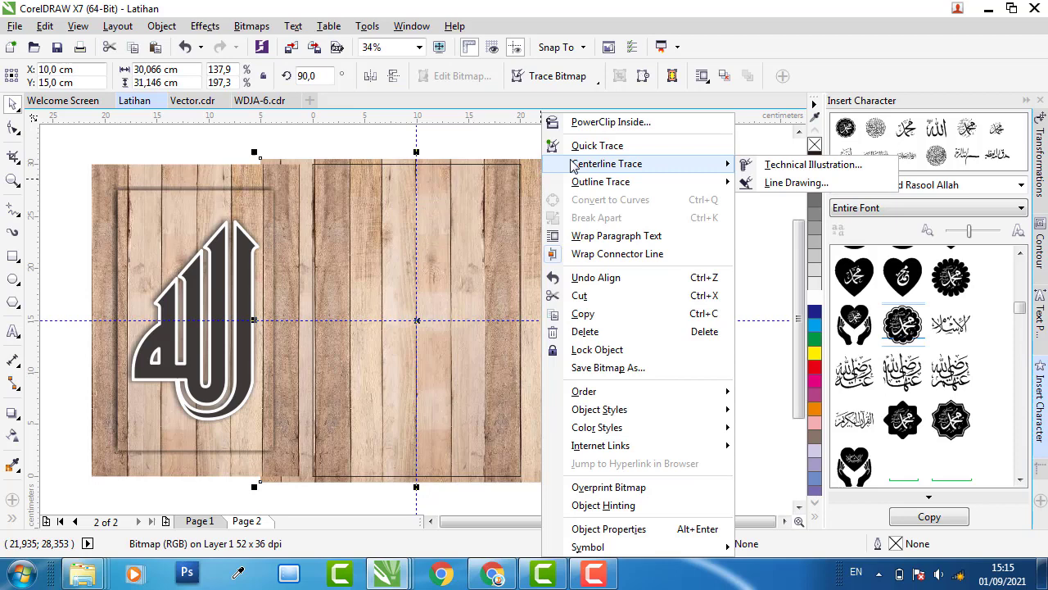
click(623, 122)
click(463, 209)
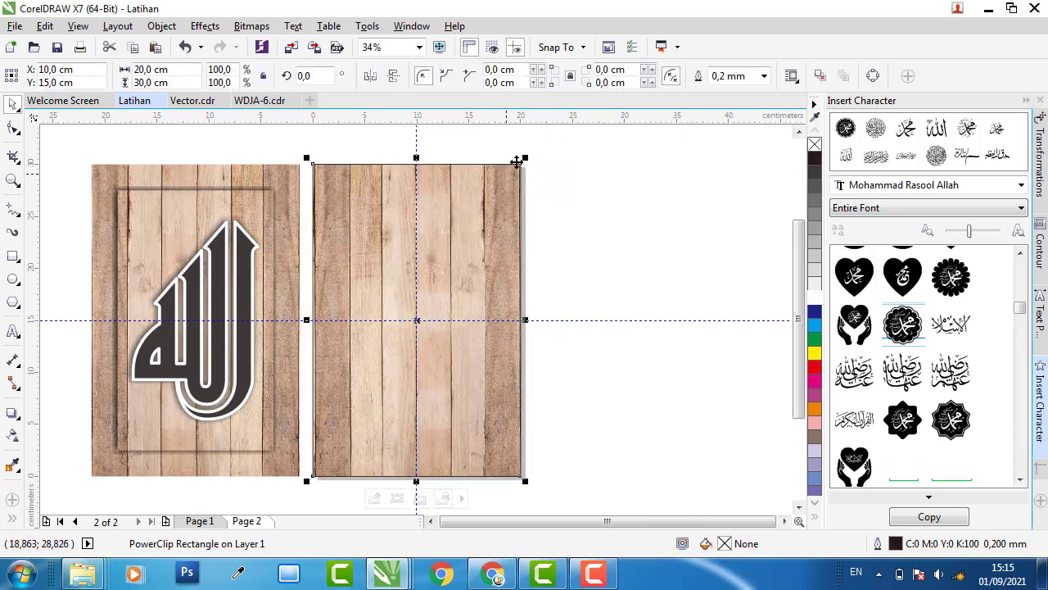
click(655, 205)
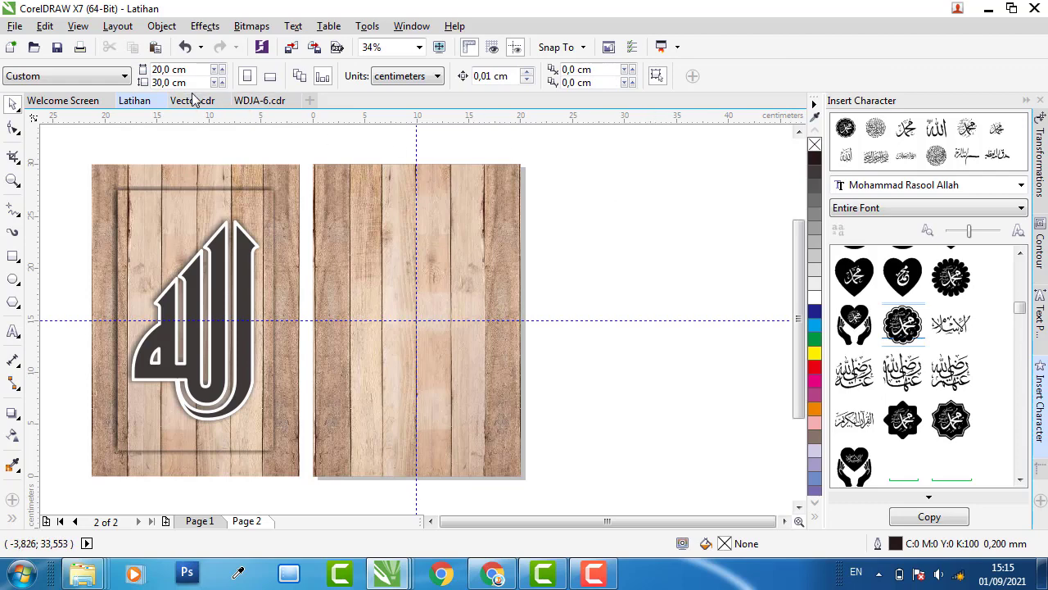
Step: Draw a small rectangle near the panel top, then delete it
scroll(82, 168, up, 1)
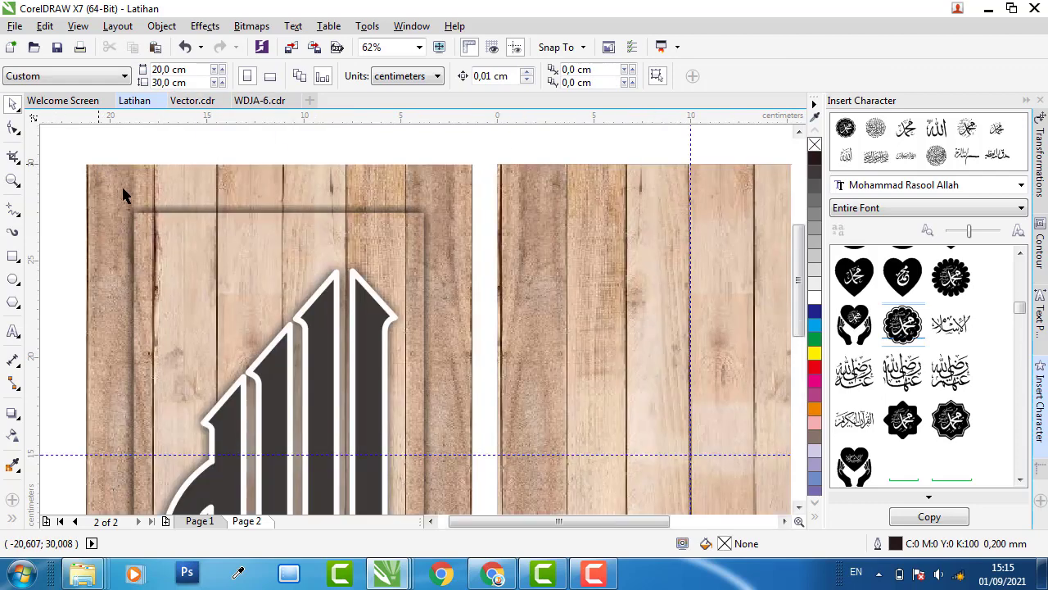
scroll(102, 185, up, 1)
click(13, 257)
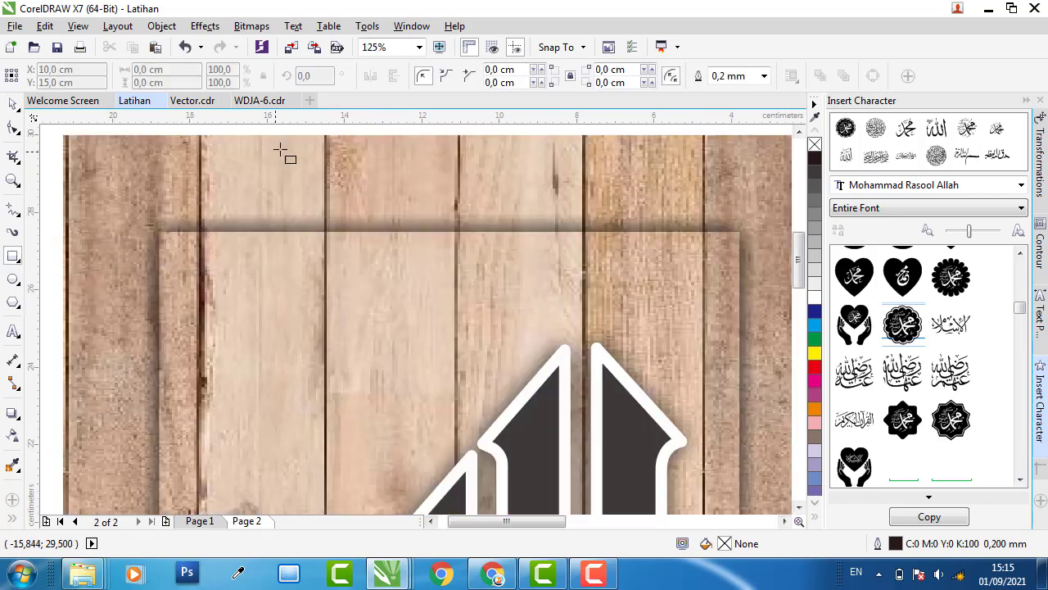
drag(298, 135, 376, 237)
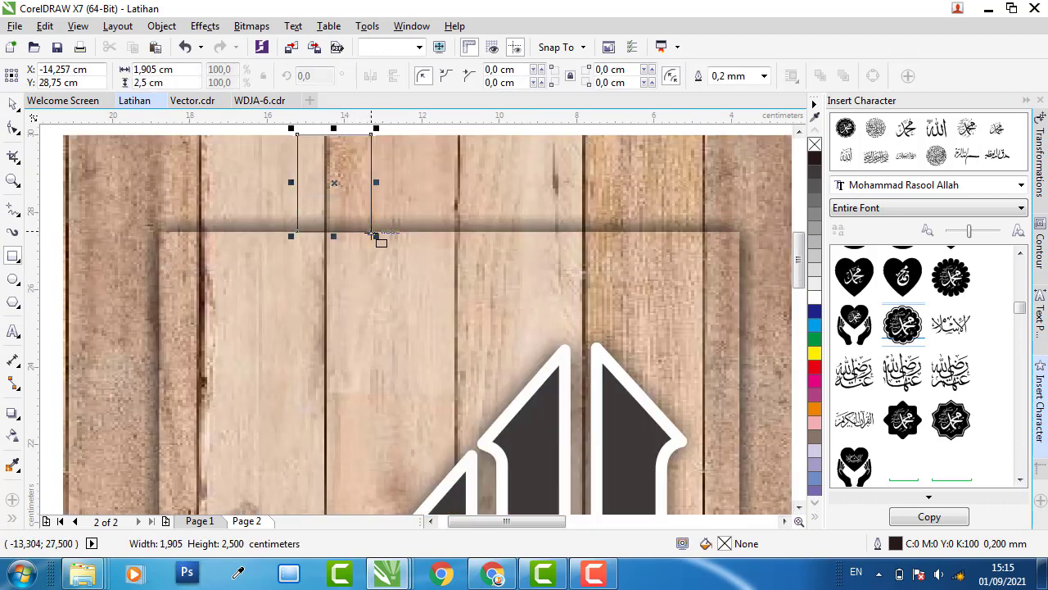
key(space)
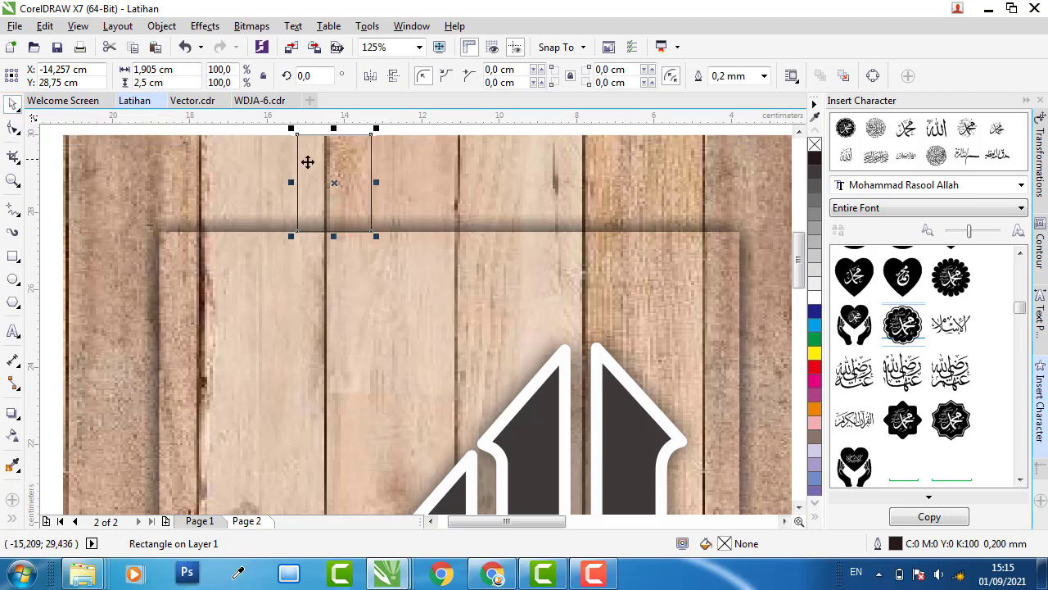
key(Delete)
scroll(246, 274, down, 3)
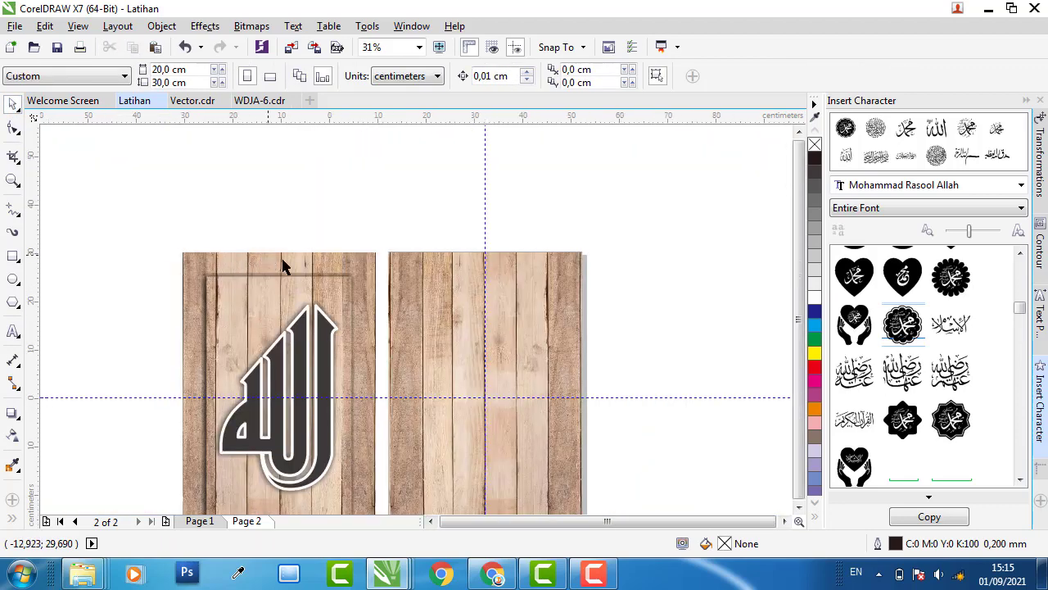
scroll(319, 286, down, 1)
scroll(368, 315, up, 1)
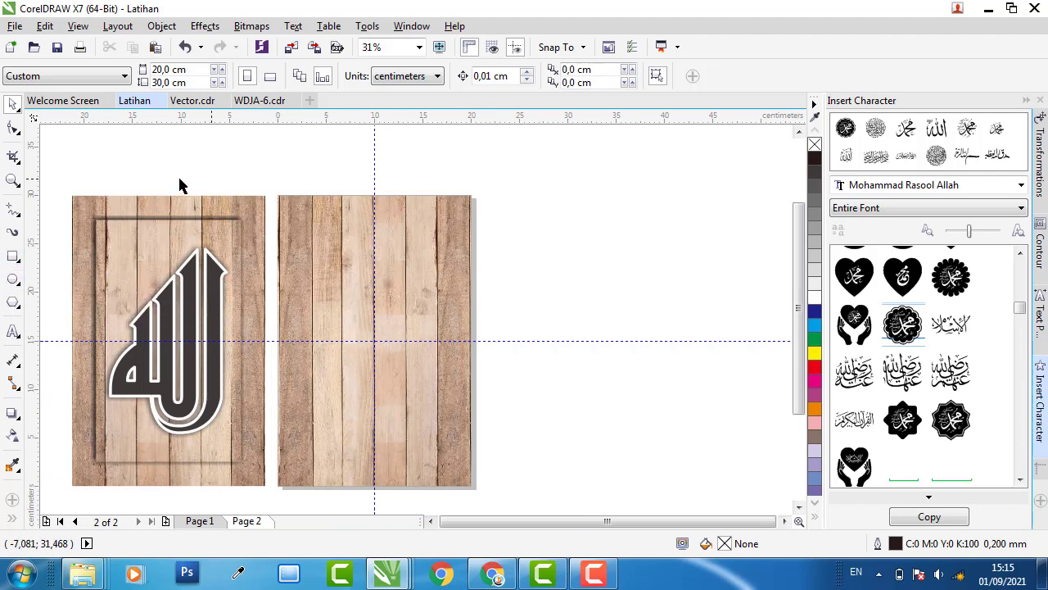
Step: Create a 20 × 30 cm rectangle covering page 2 and bring up the contour settings
double_click(13, 257)
click(16, 104)
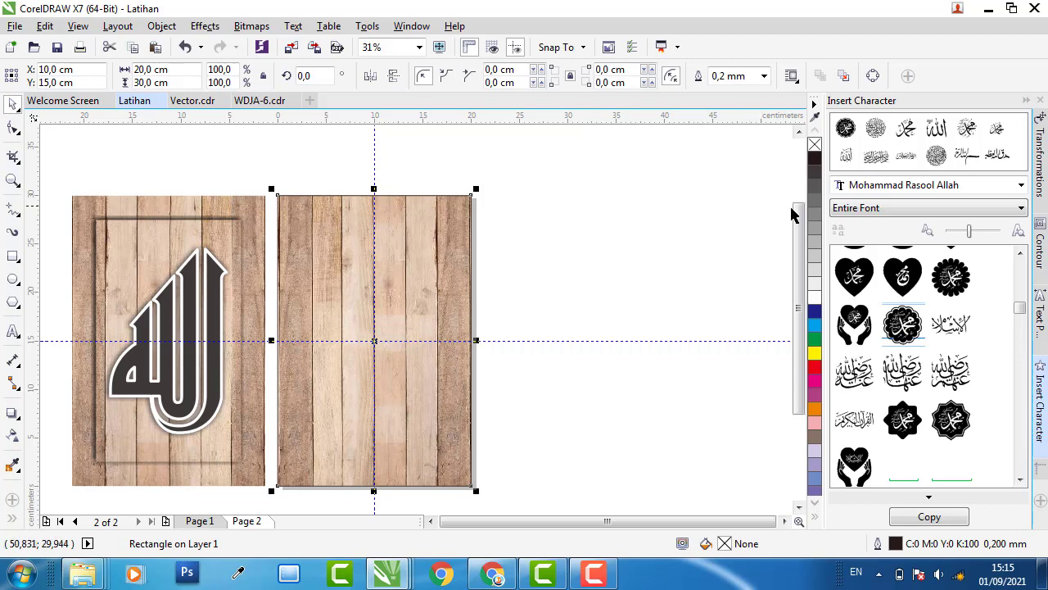
click(1037, 254)
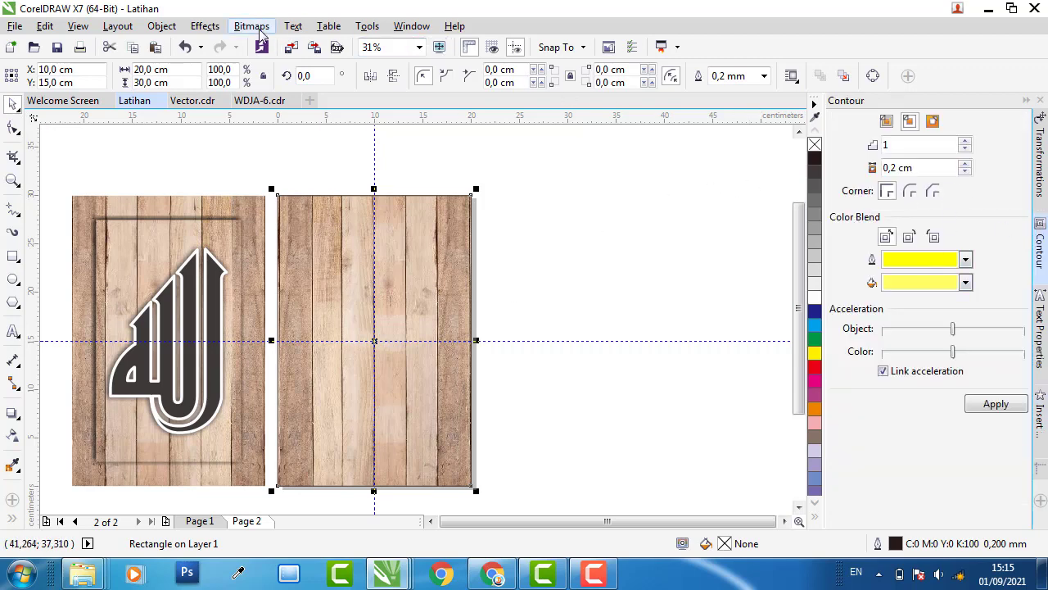
Step: Apply a 2.5 cm Inside contour to the page 2 panel rectangle
click(204, 27)
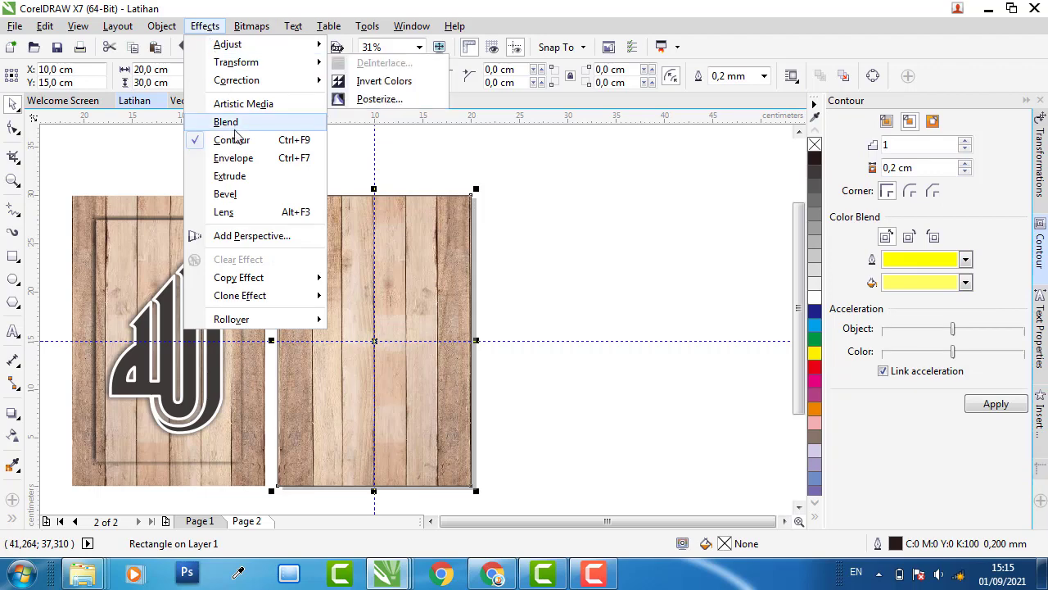
click(971, 203)
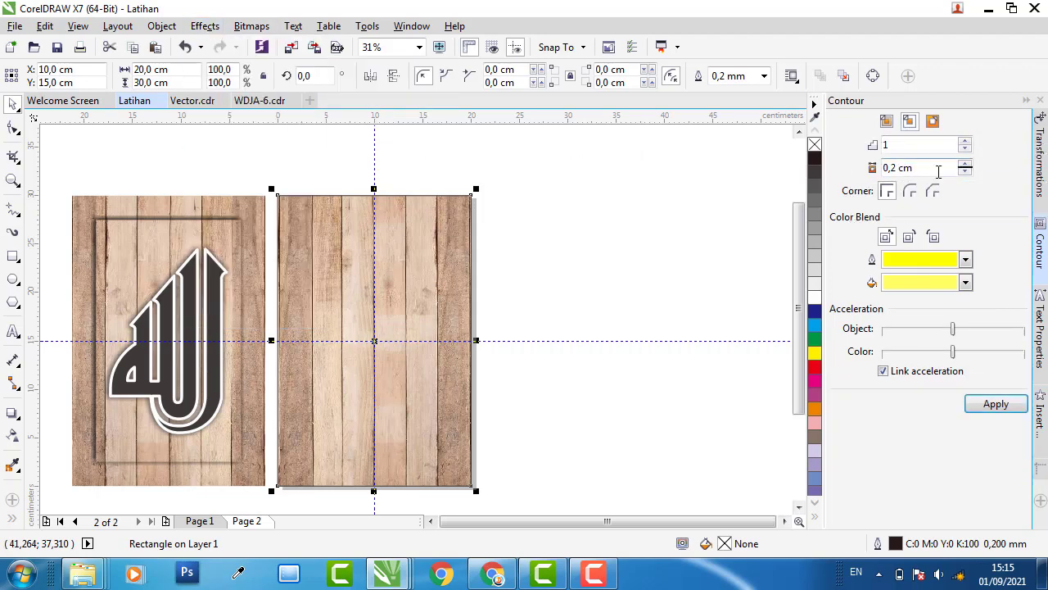
drag(936, 168, 828, 187)
text(2,5)
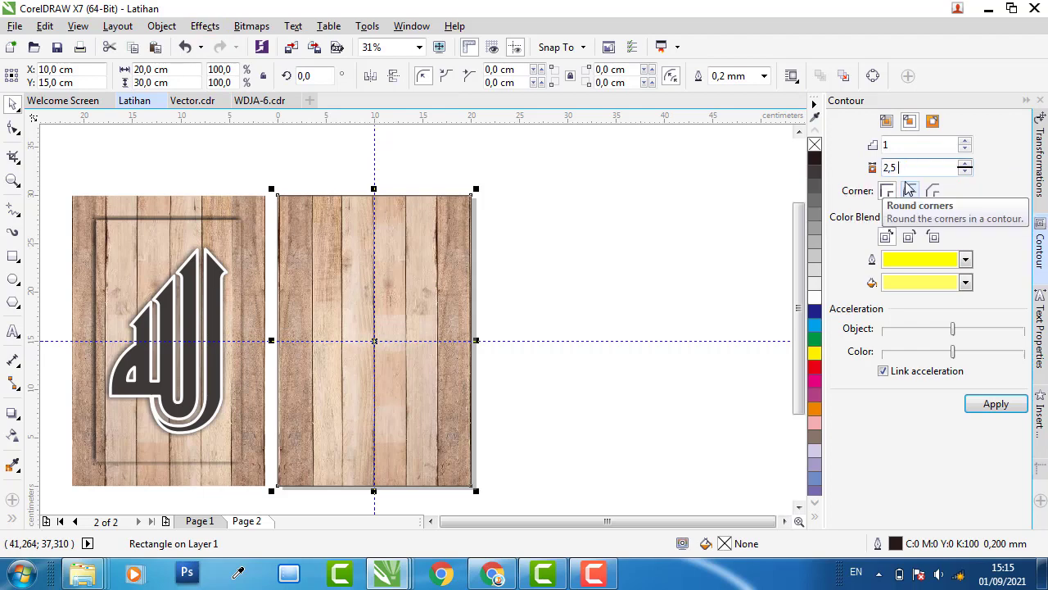
text( cm)
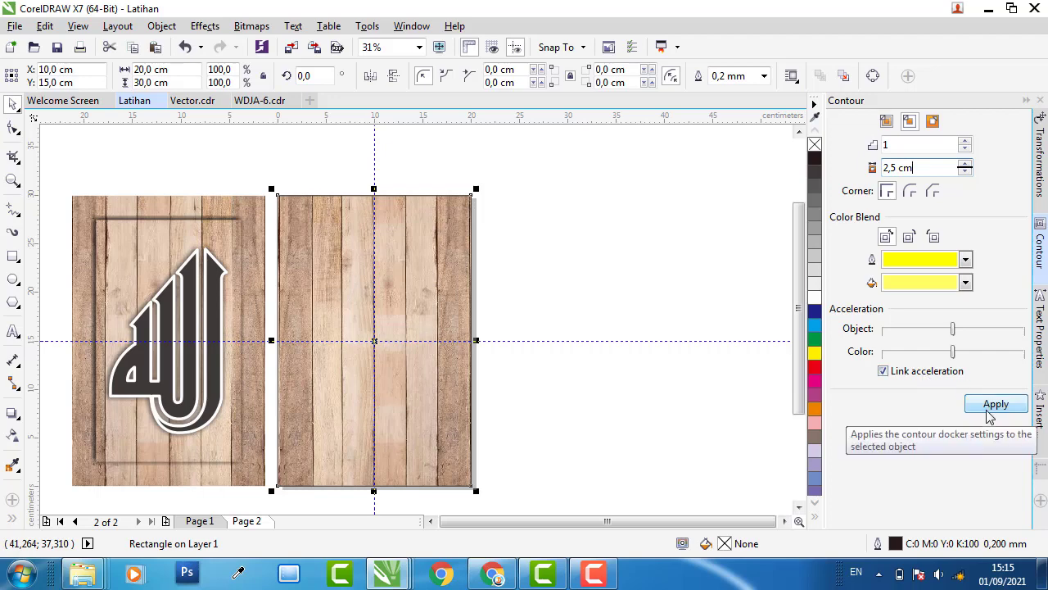
click(996, 404)
click(675, 248)
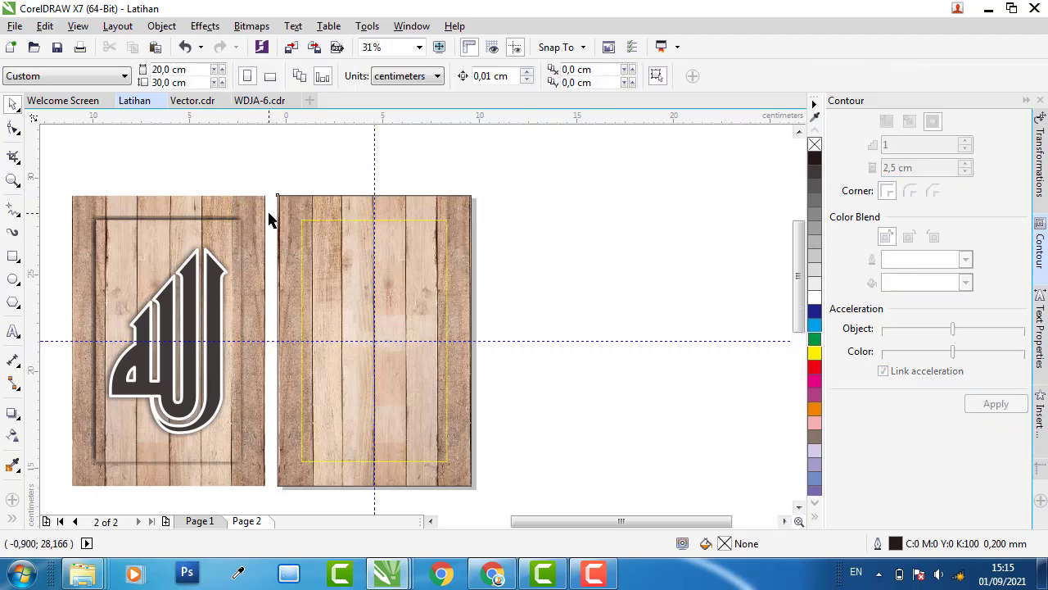
Step: Break the contour group apart, delete the outer rectangle, and switch to Vector.cdr
scroll(270, 218, up, 1)
click(338, 234)
right_click(341, 244)
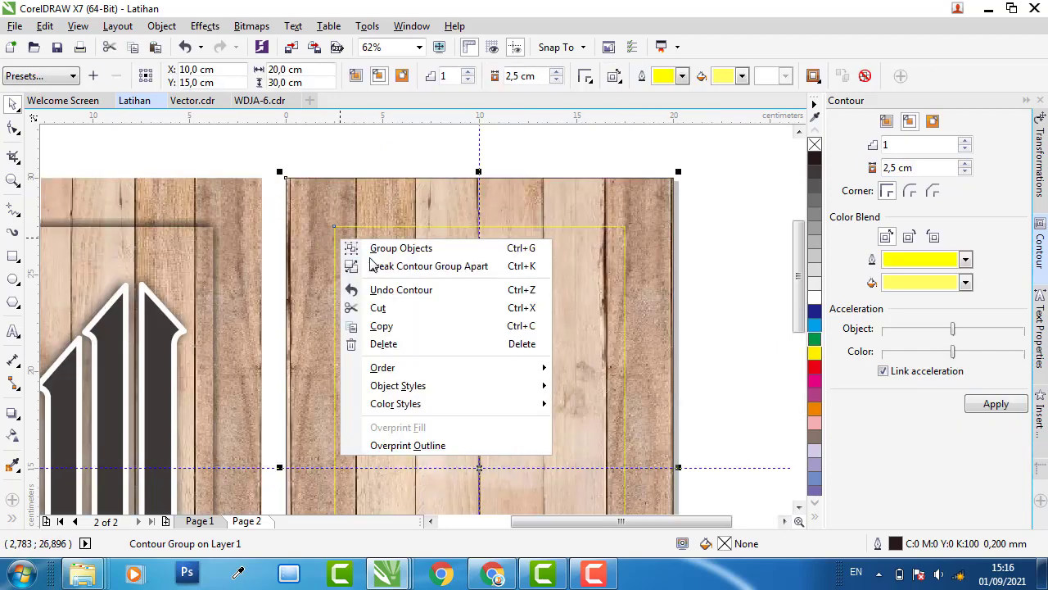
click(382, 266)
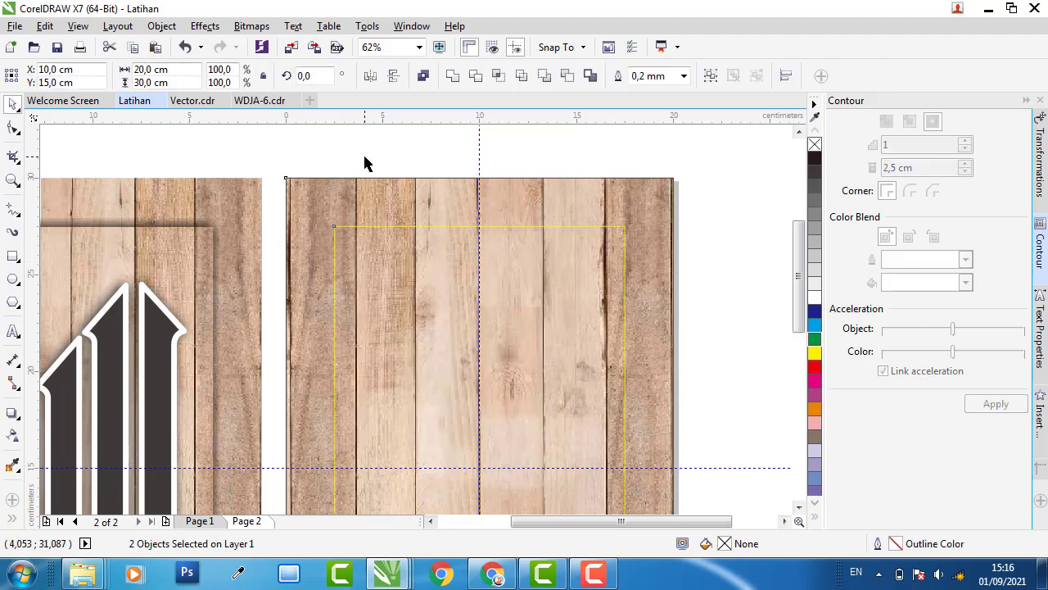
click(395, 171)
key(Delete)
click(380, 227)
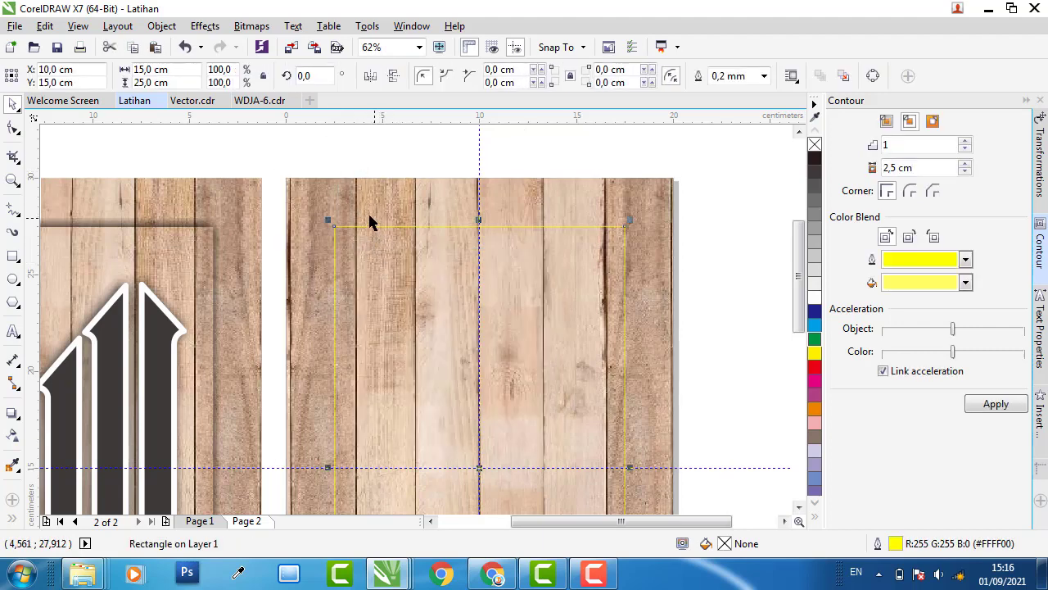
scroll(342, 194, down, 2)
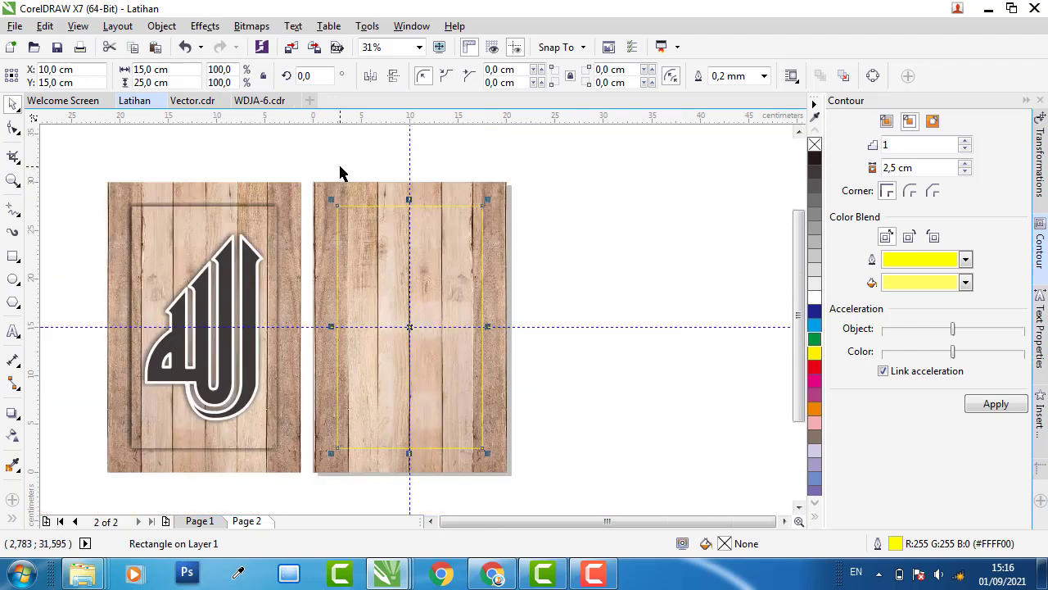
key(Escape)
click(178, 102)
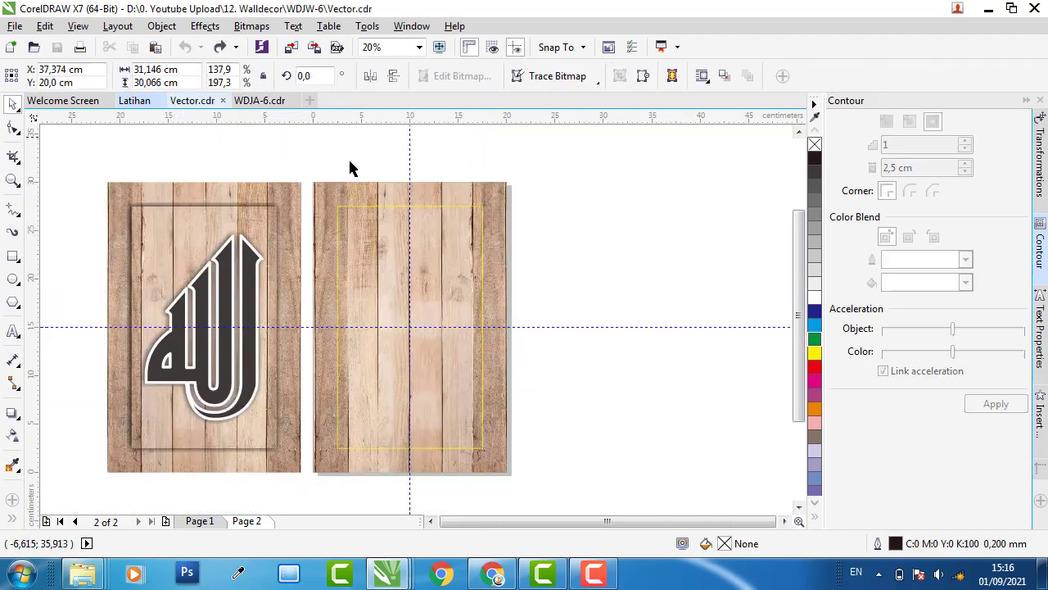
Step: Copy the wood bitmap from Vector.cdr into Latihan and rotate it 90° upright
right_click(451, 236)
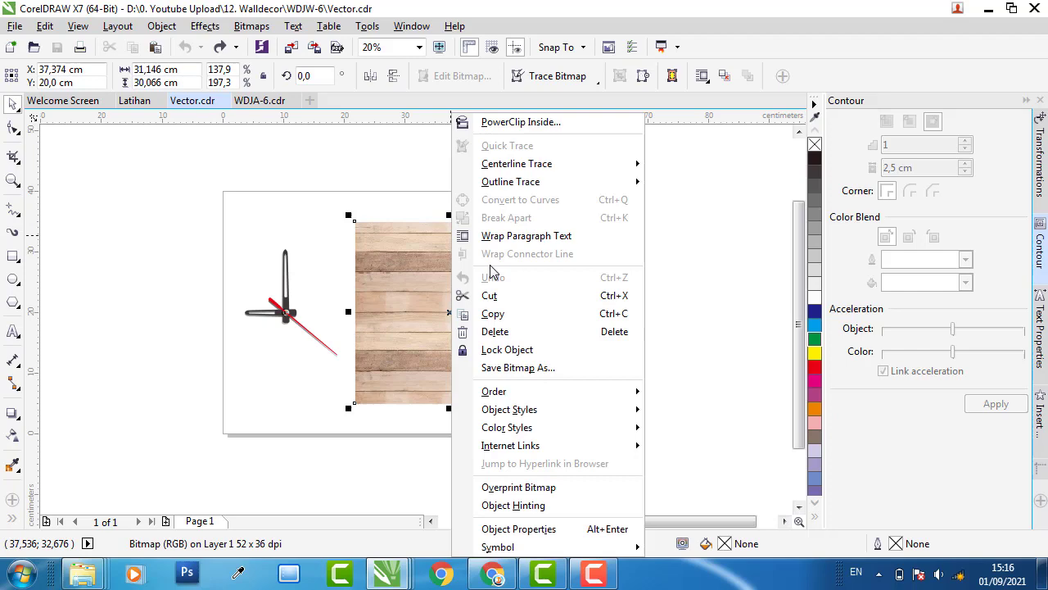
click(493, 314)
click(134, 101)
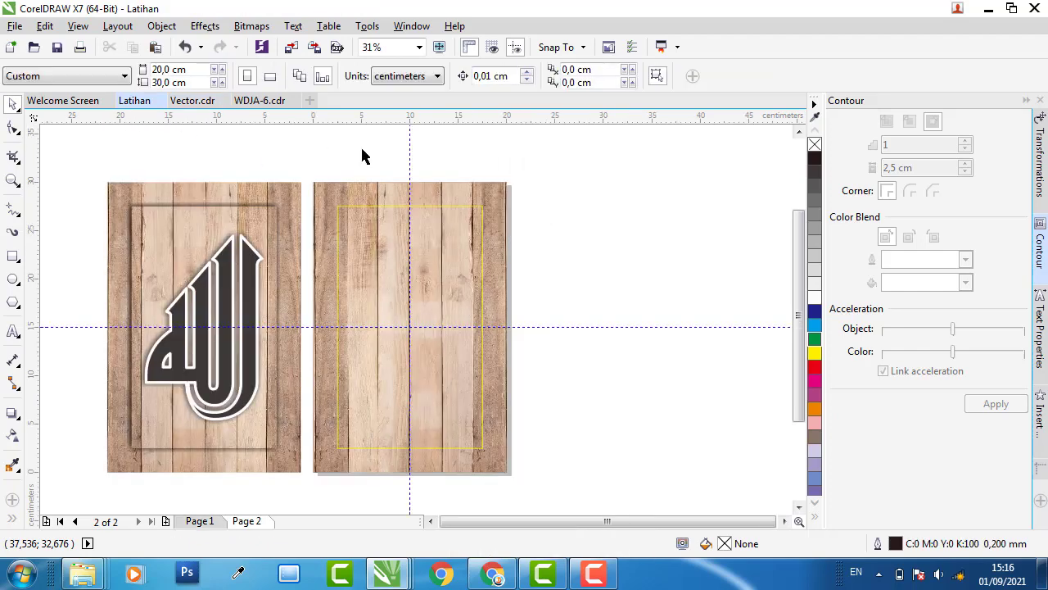
right_click(591, 197)
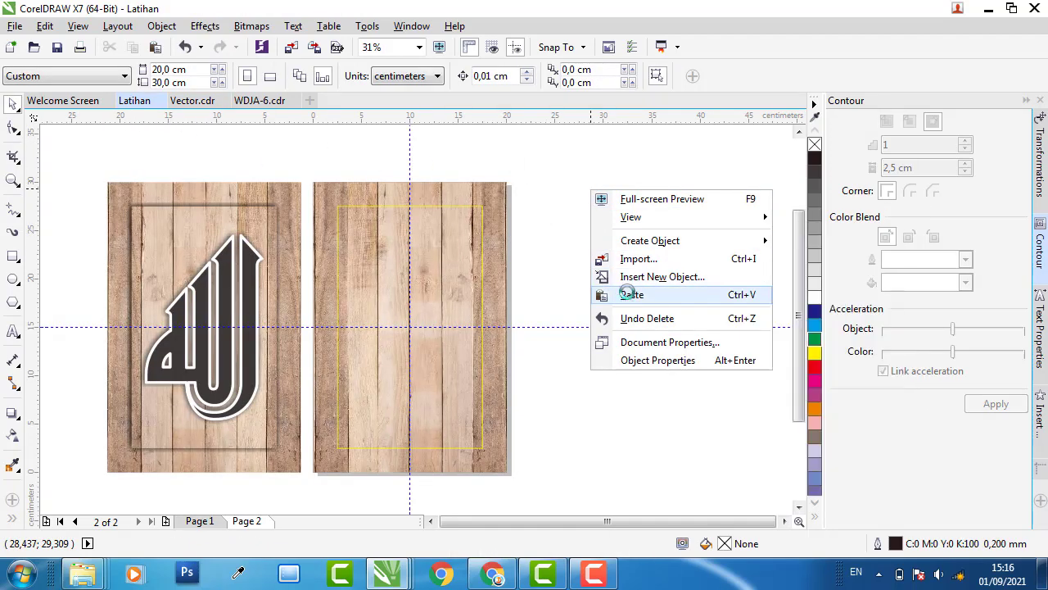
click(623, 293)
click(558, 229)
mouse_move(629, 177)
mouse_down()
mouse_move(409, 229)
mouse_move(603, 208)
mouse_up()
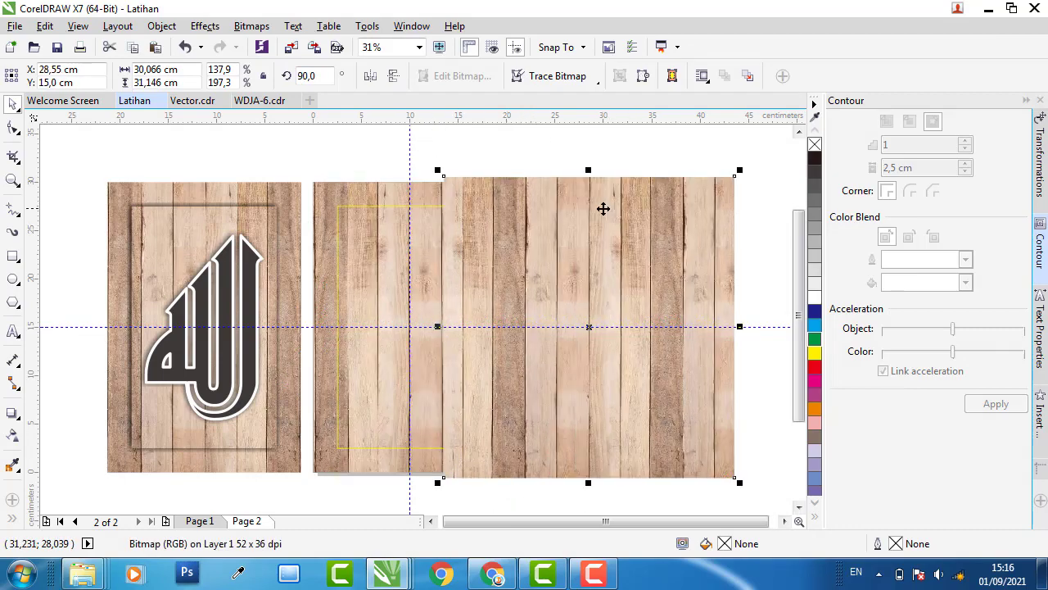
Step: Centre the wood behind the yellow rectangle, PowerClip it inside, and remove the outline
right_click(602, 209)
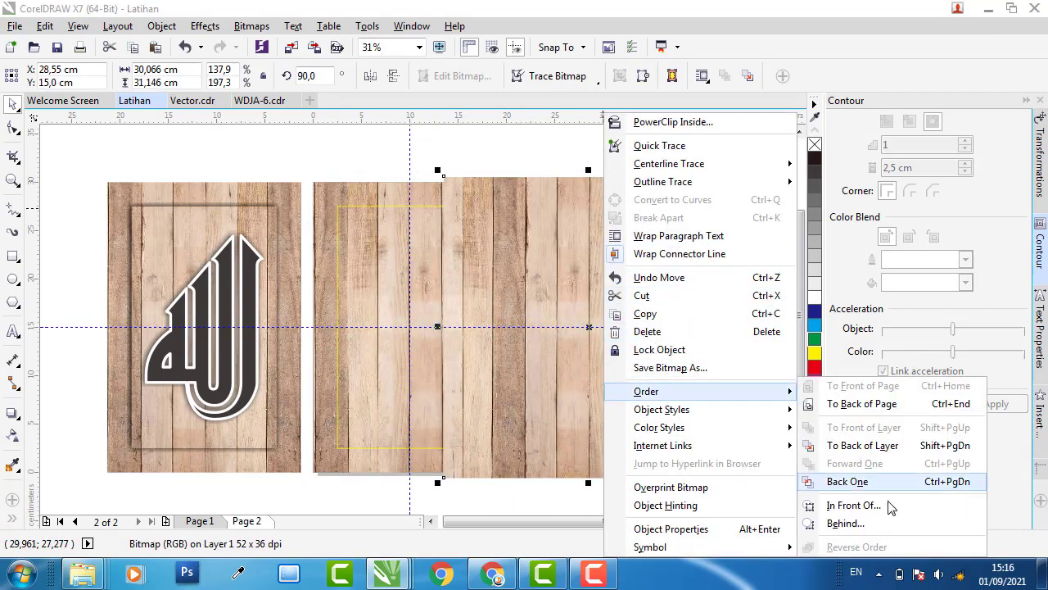
click(889, 505)
click(395, 281)
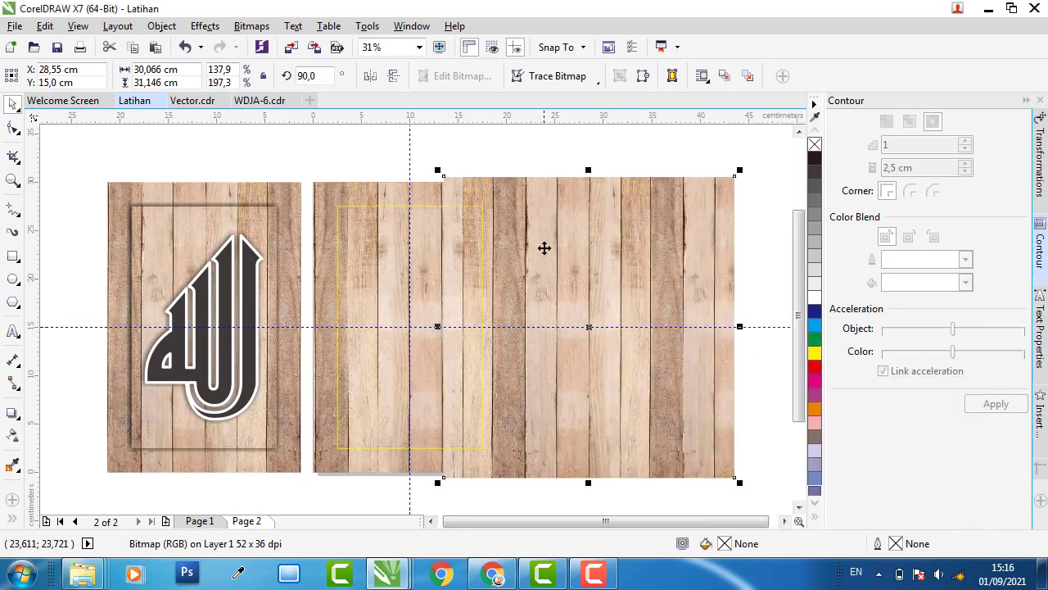
key(c)
right_click(521, 199)
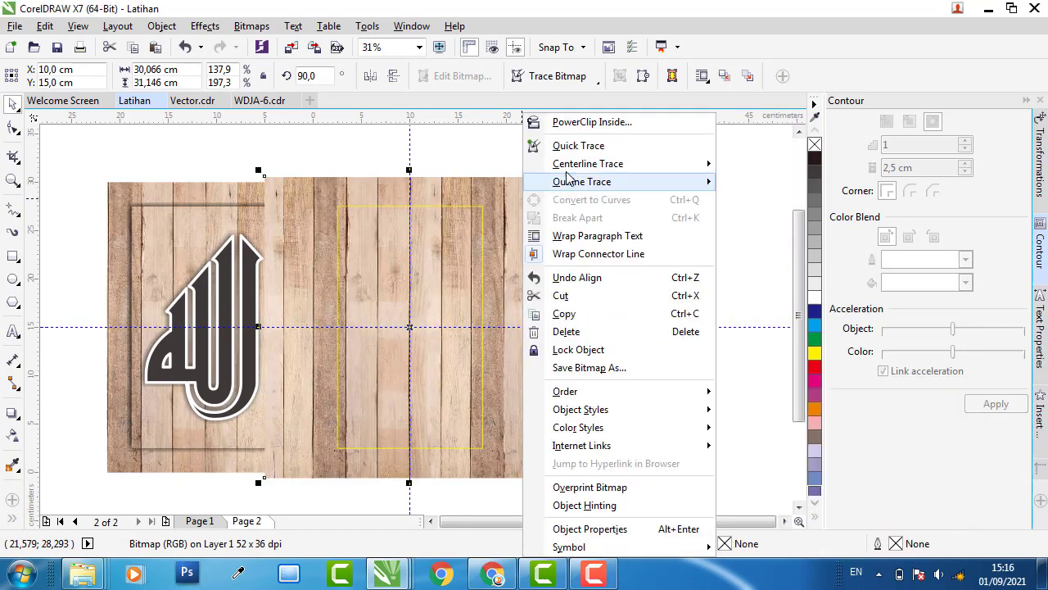
click(598, 122)
click(477, 217)
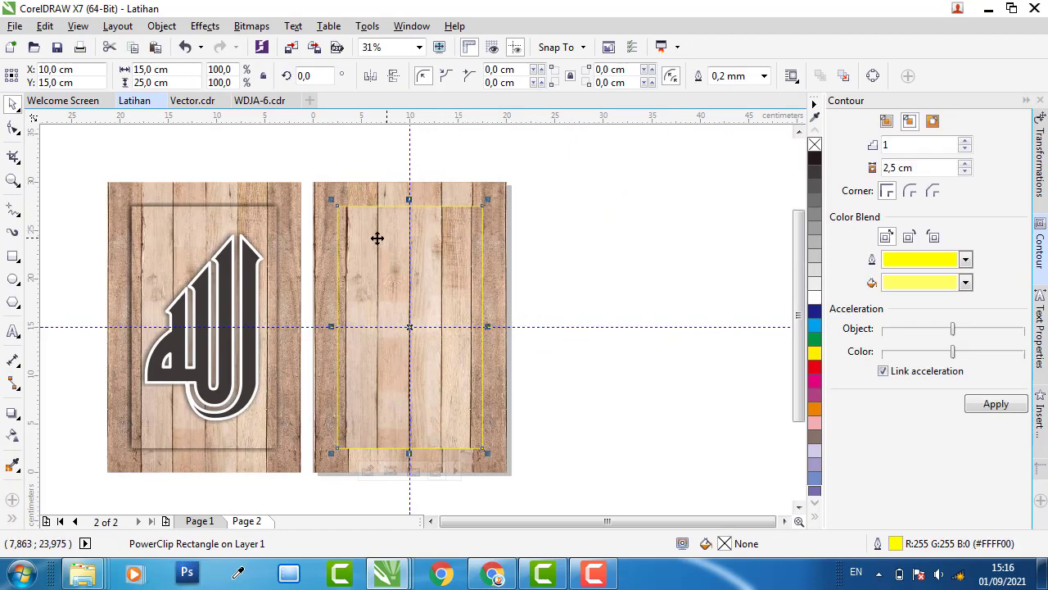
right_click(815, 144)
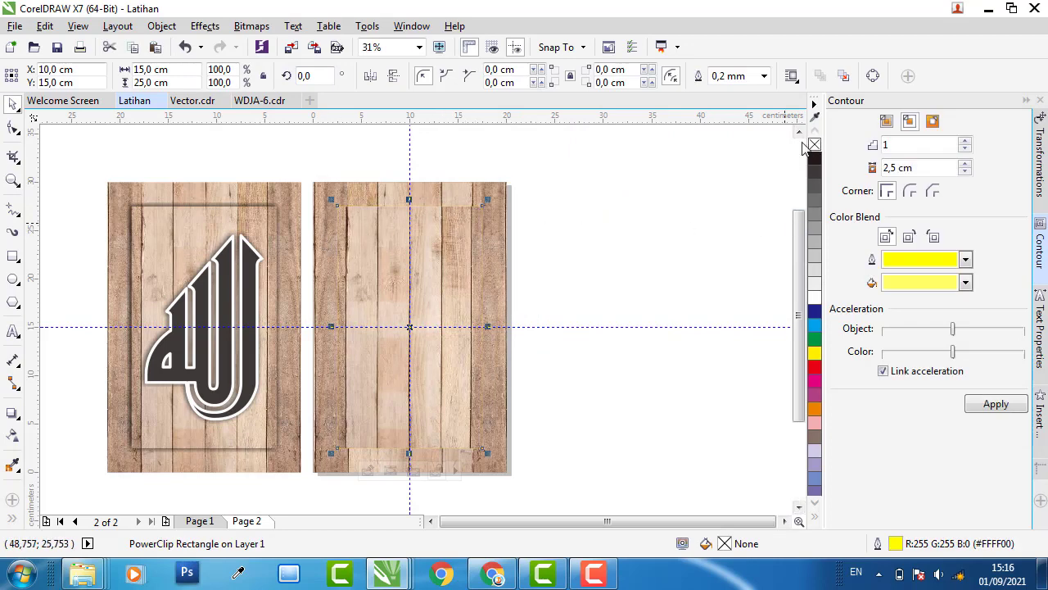
Step: Give the inset wood panel a dark preset drop shadow, then select the Allah panel group
click(11, 415)
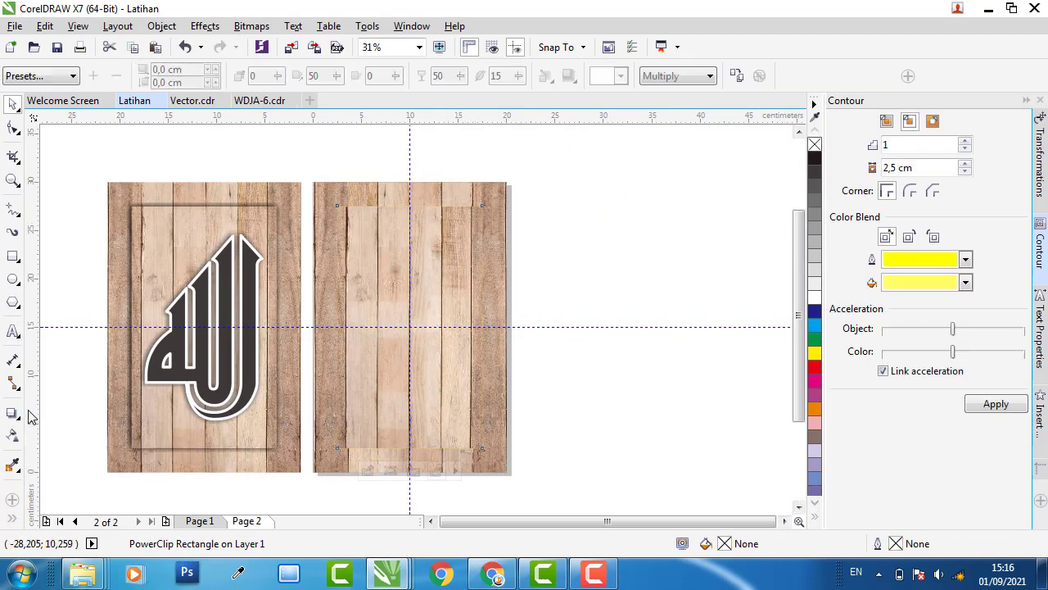
drag(377, 270, 398, 274)
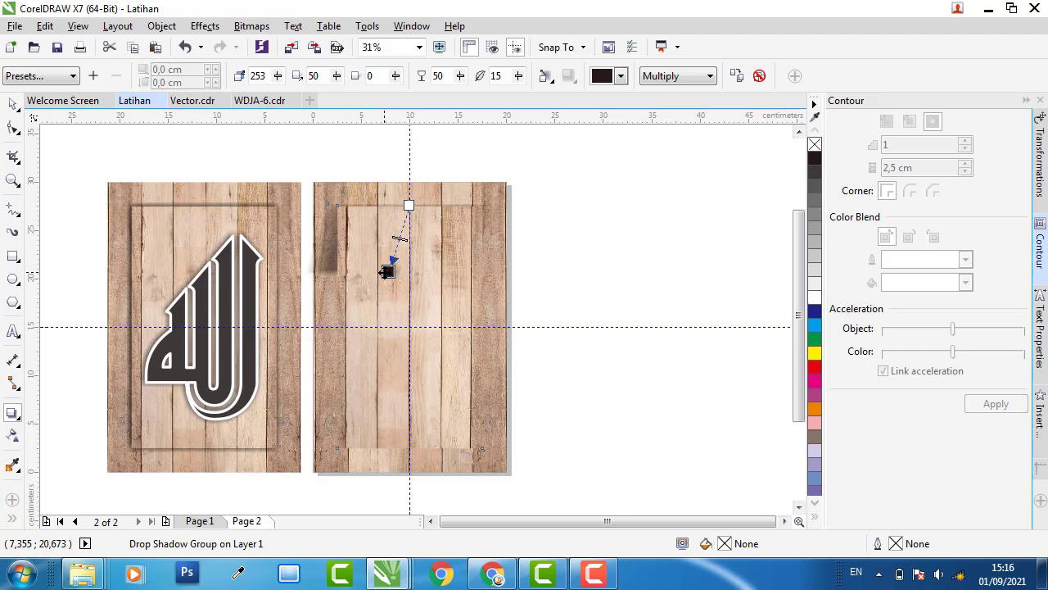
click(71, 76)
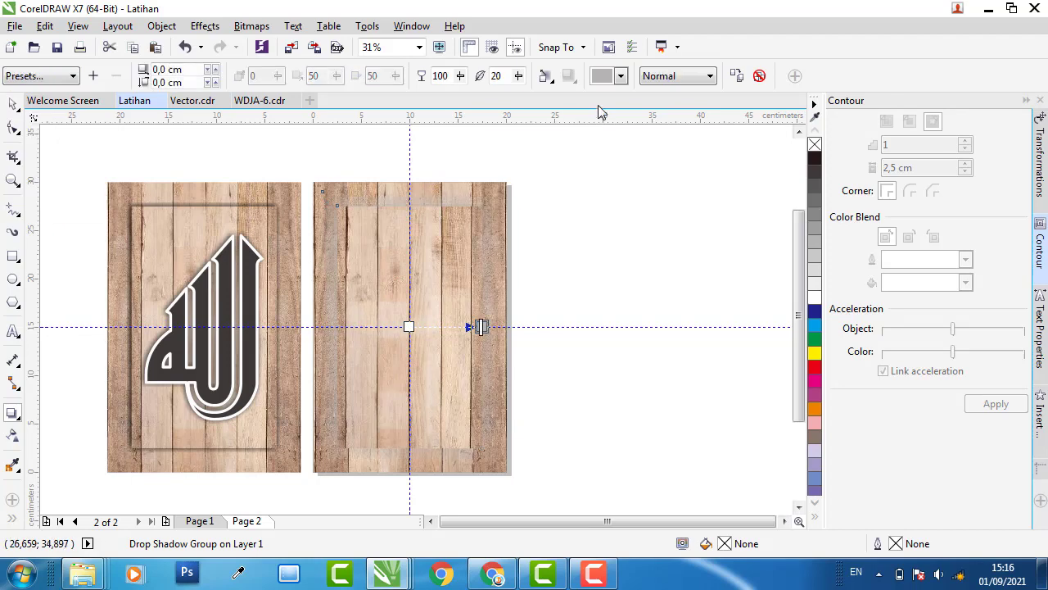
click(623, 76)
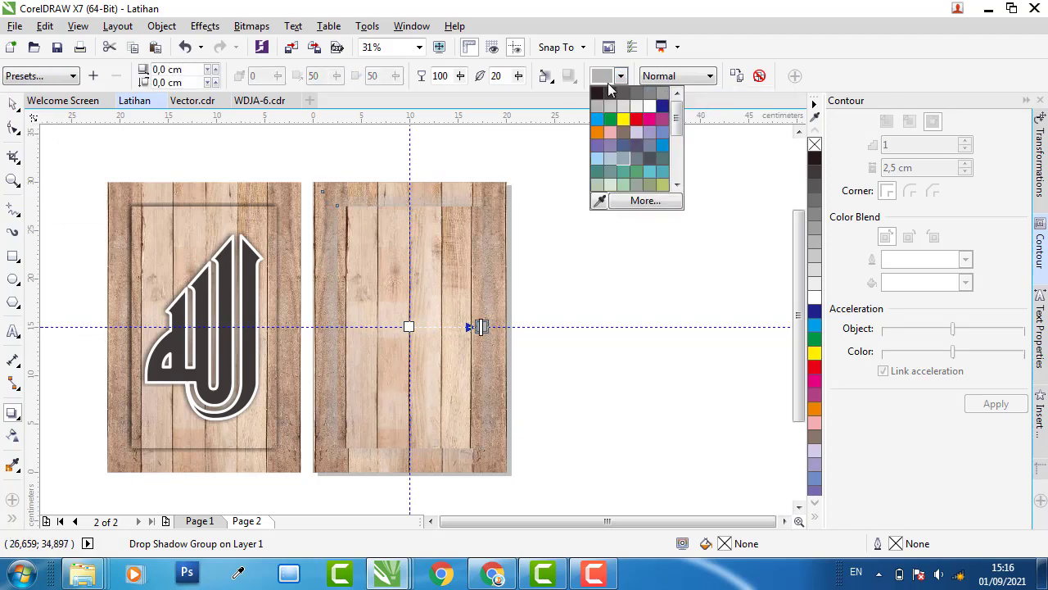
click(598, 95)
click(260, 230)
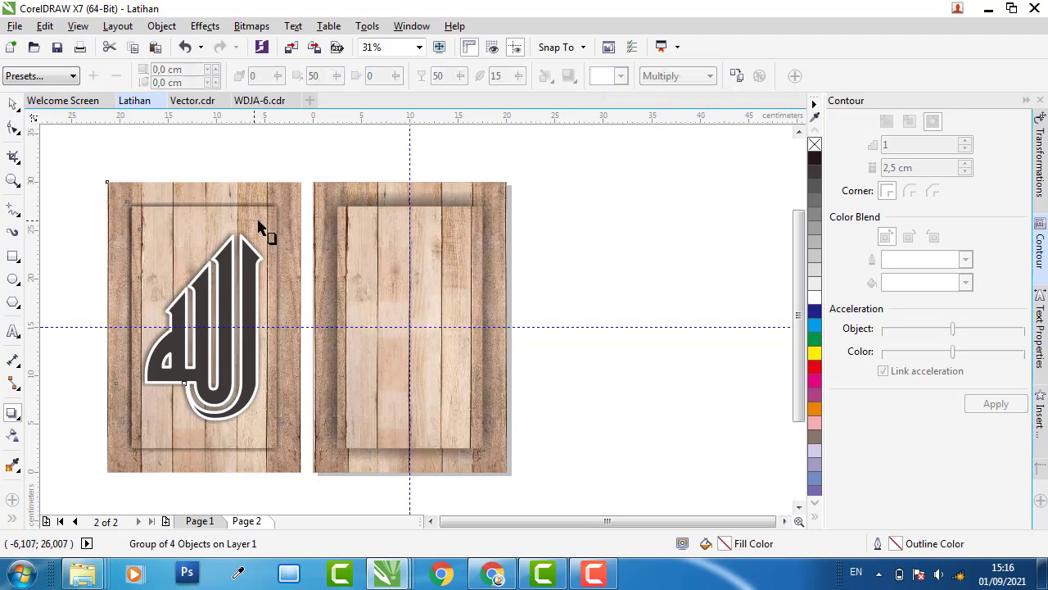
click(12, 105)
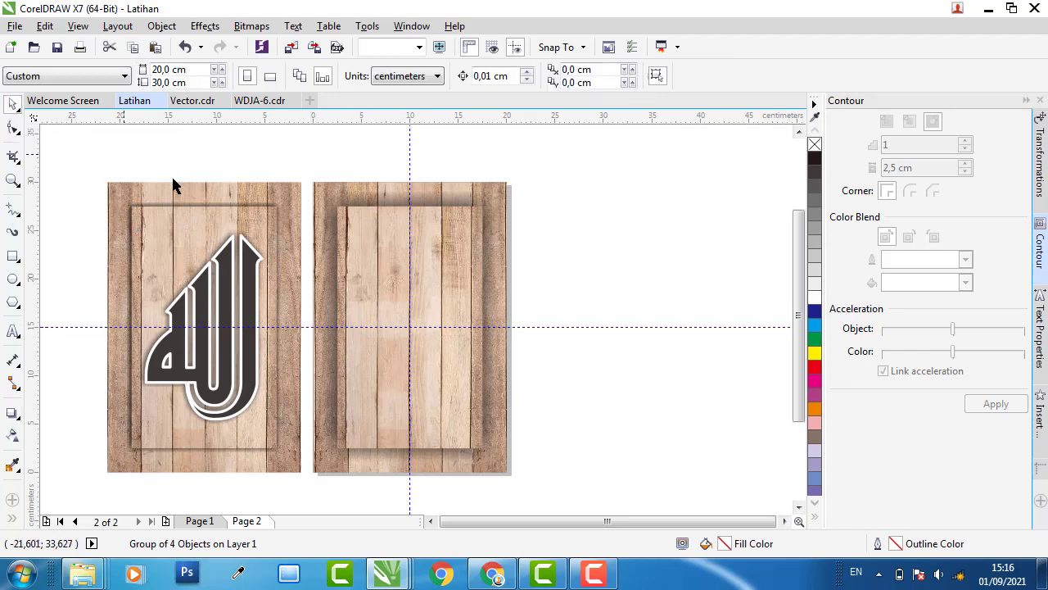
Step: Ungroup the Allah panel and inspect the left inner frame's drop shadow settings
click(513, 76)
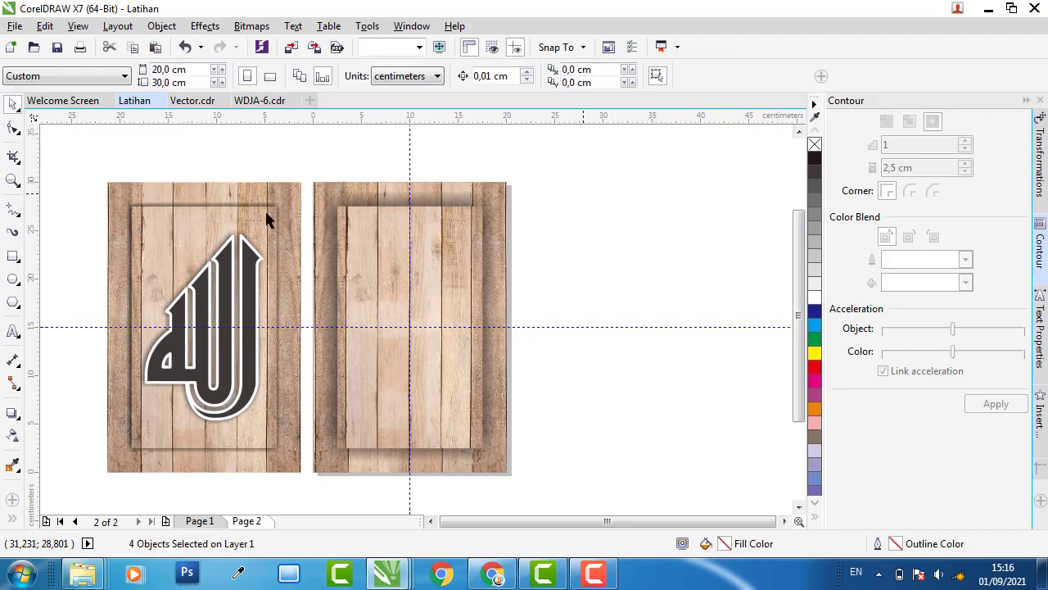
key(Escape)
click(241, 211)
click(12, 413)
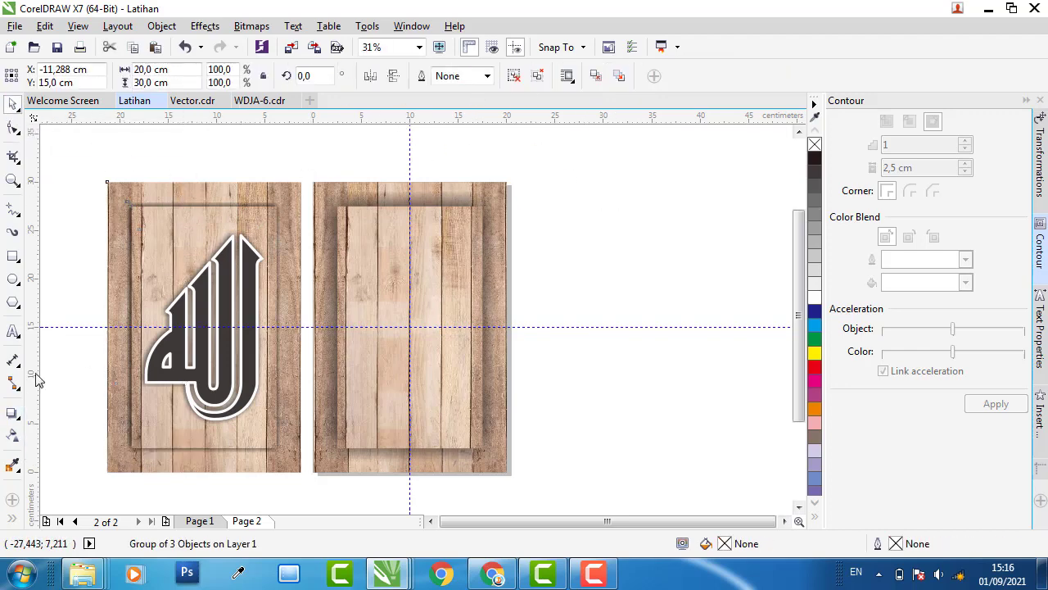
click(12, 105)
click(182, 223)
click(514, 75)
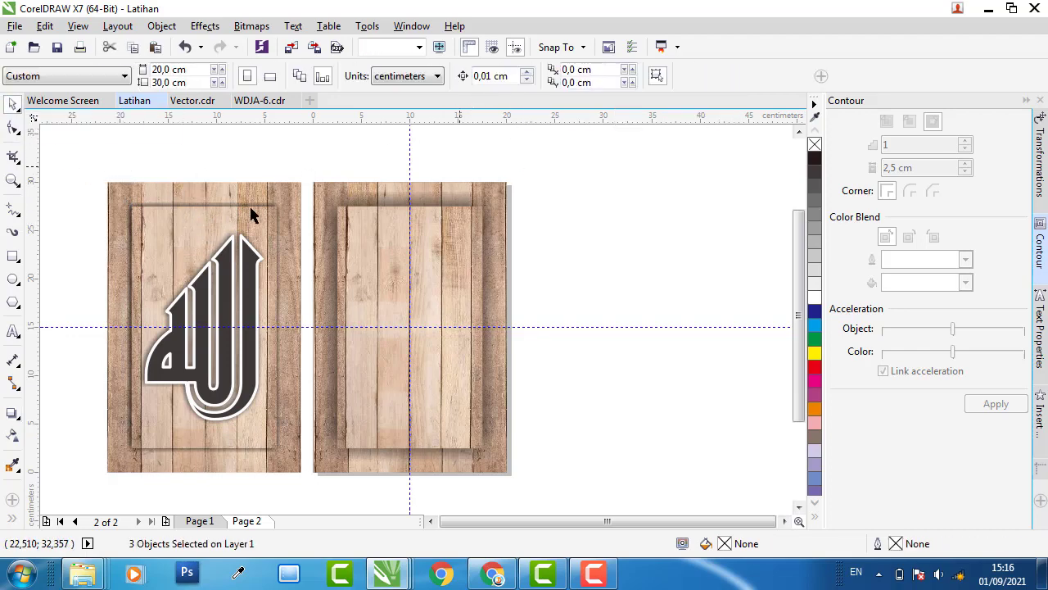
click(249, 205)
click(13, 413)
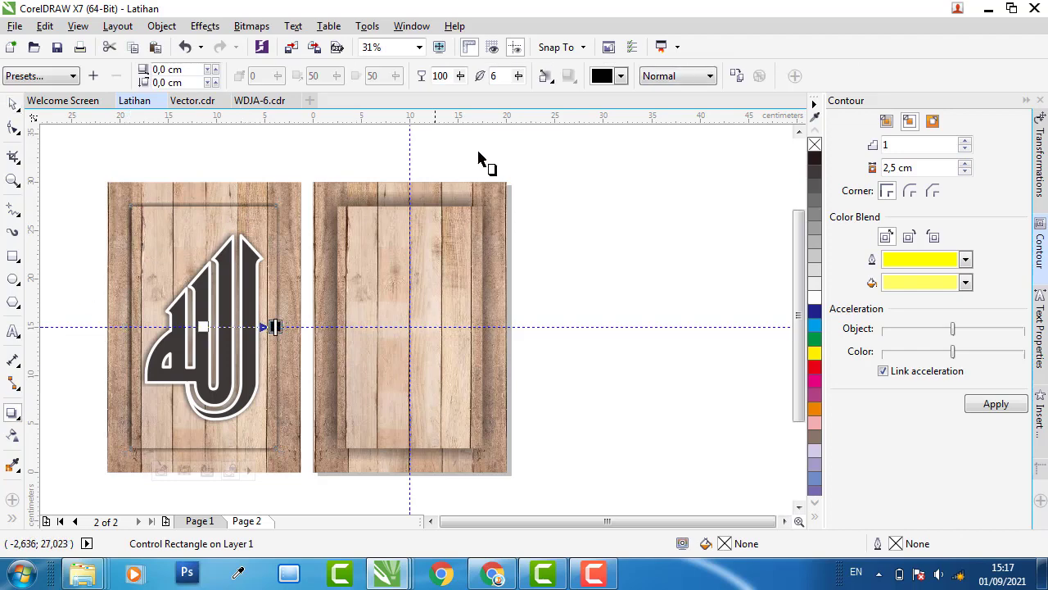
Step: Set the right panel's inner frame shadow feathering to 6
click(467, 221)
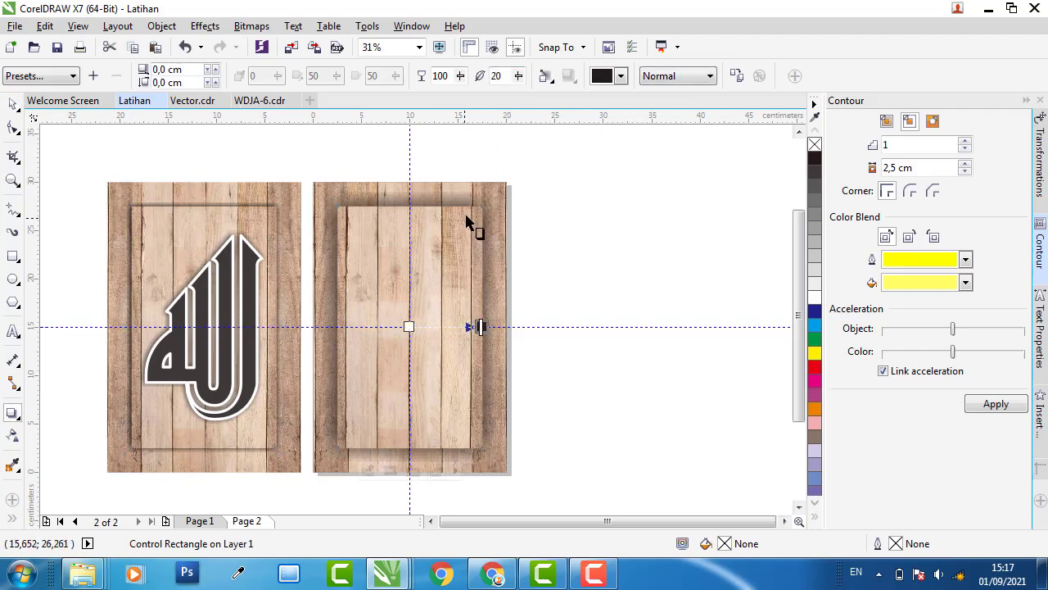
double_click(495, 76)
text(20)
key(Return)
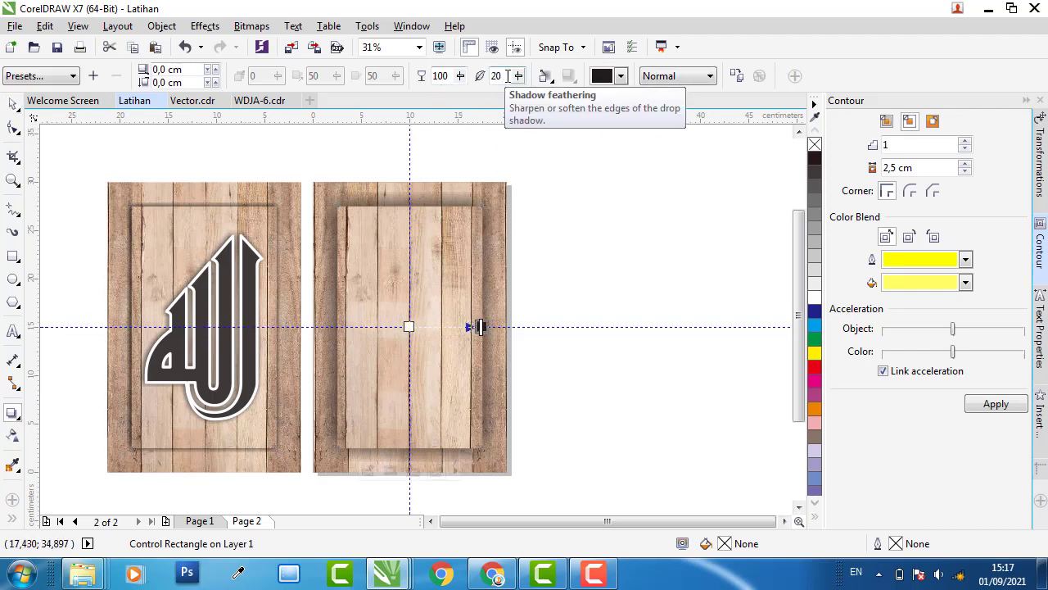
text(6)
key(Return)
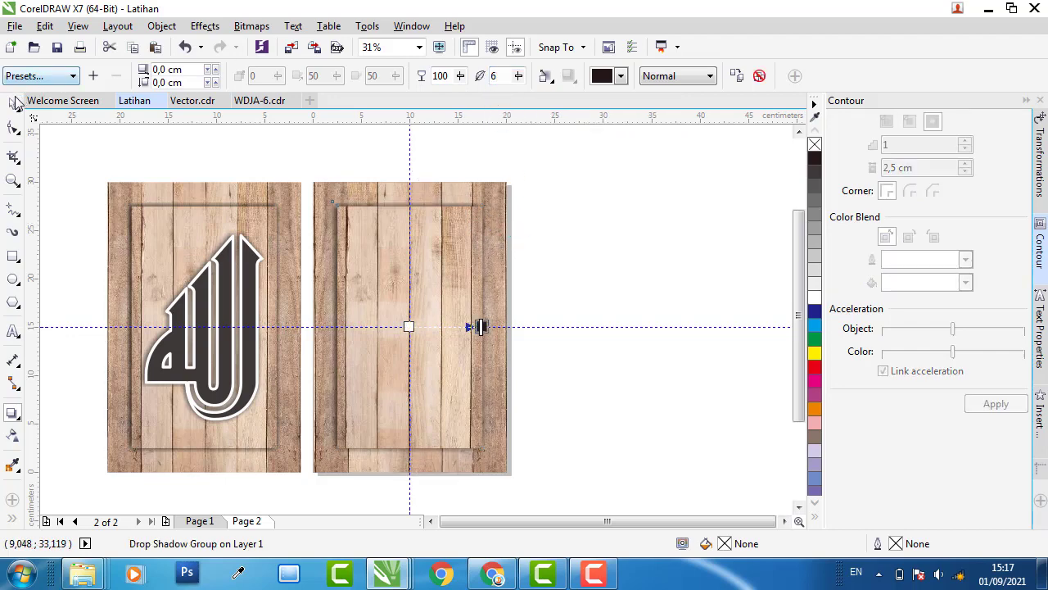
click(15, 103)
click(656, 260)
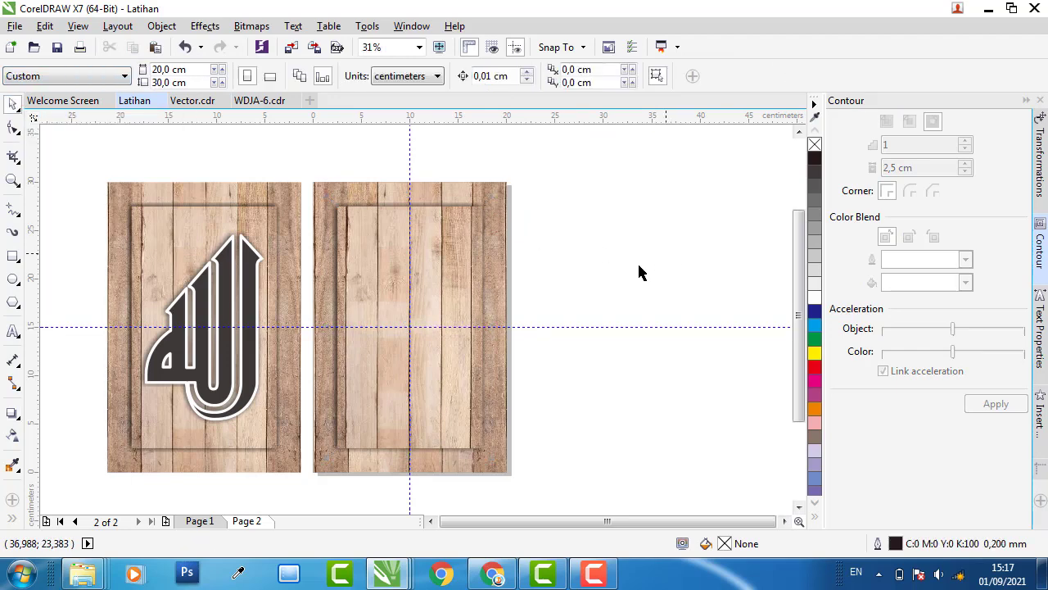
Step: With the Allah calligraphy selected, browse font islamic color glyphs in Insert Character
click(230, 300)
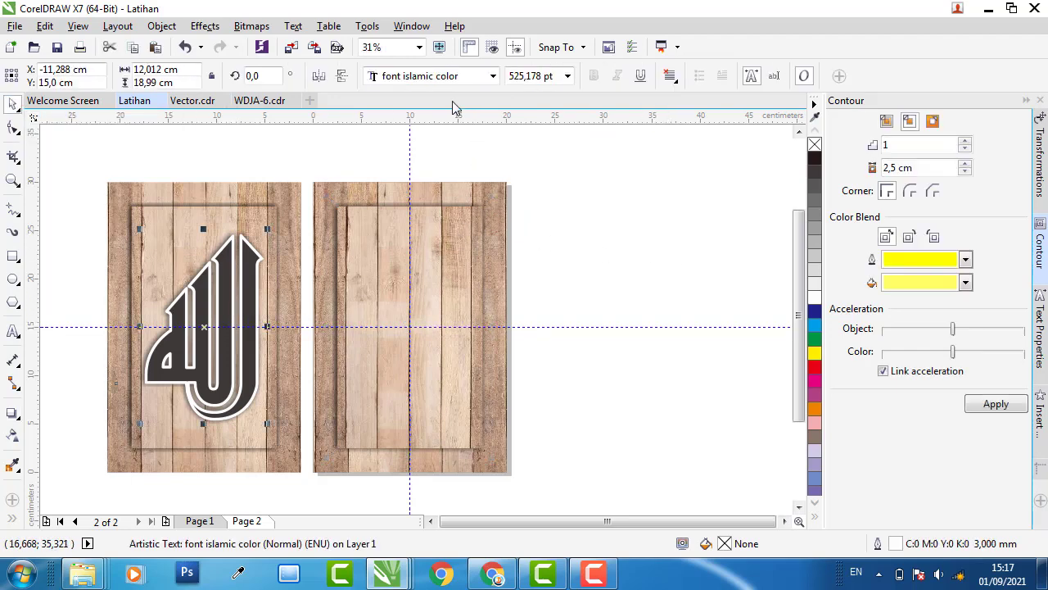
click(1040, 422)
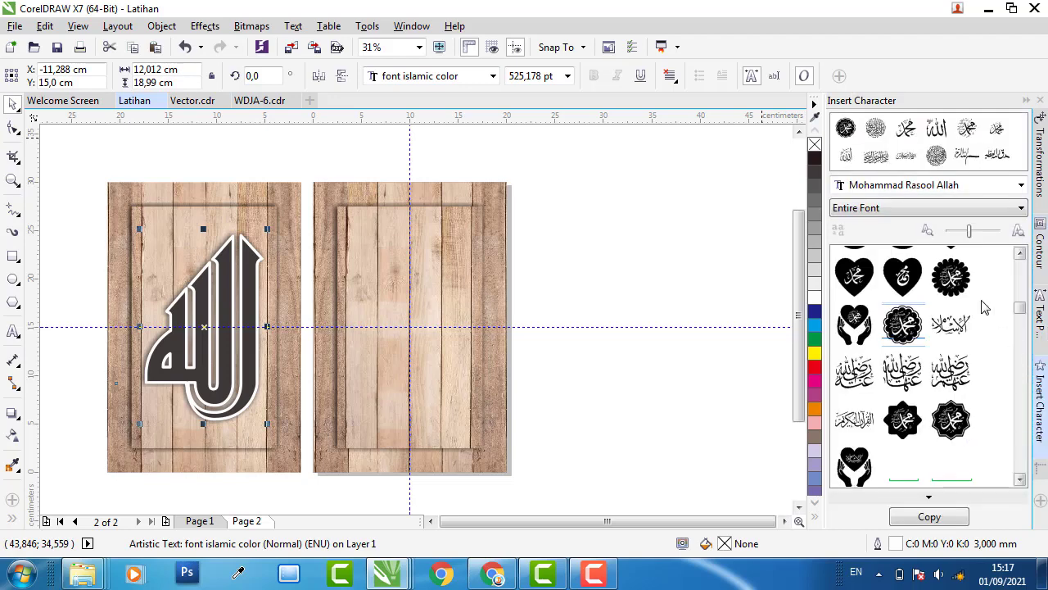
click(927, 186)
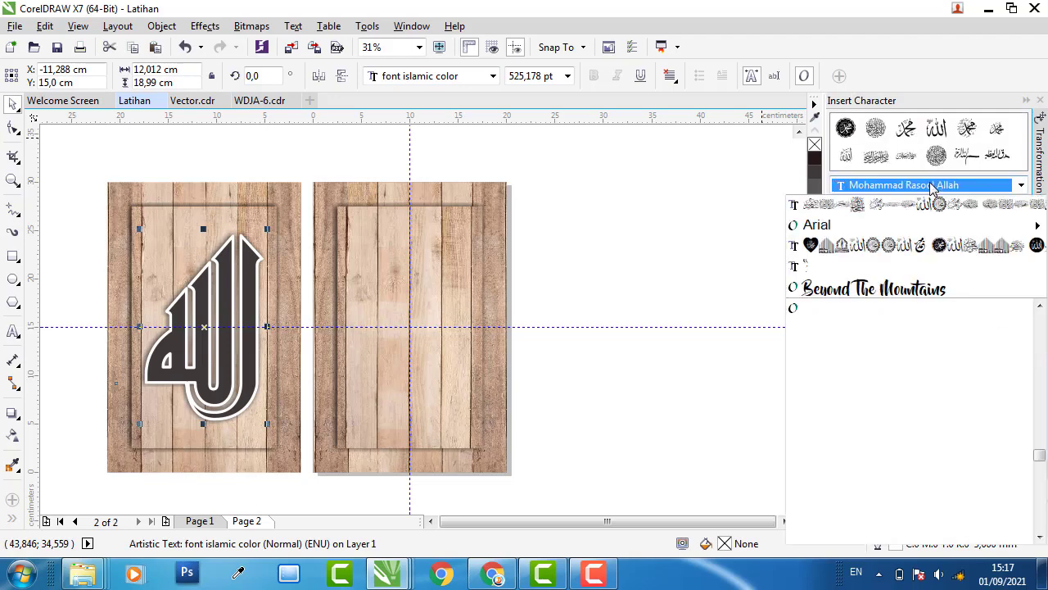
click(891, 247)
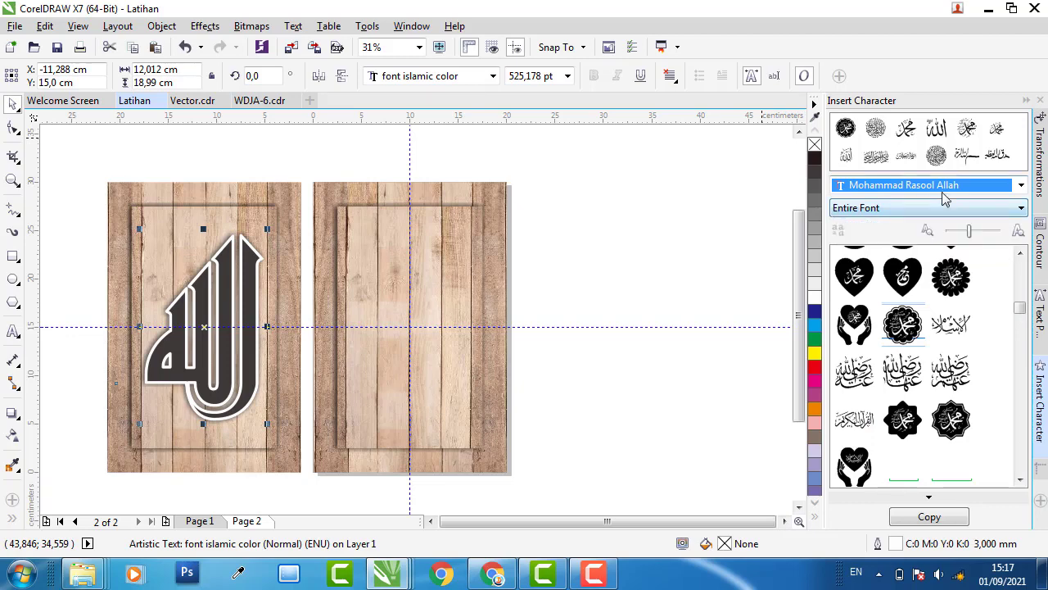
click(926, 186)
click(905, 208)
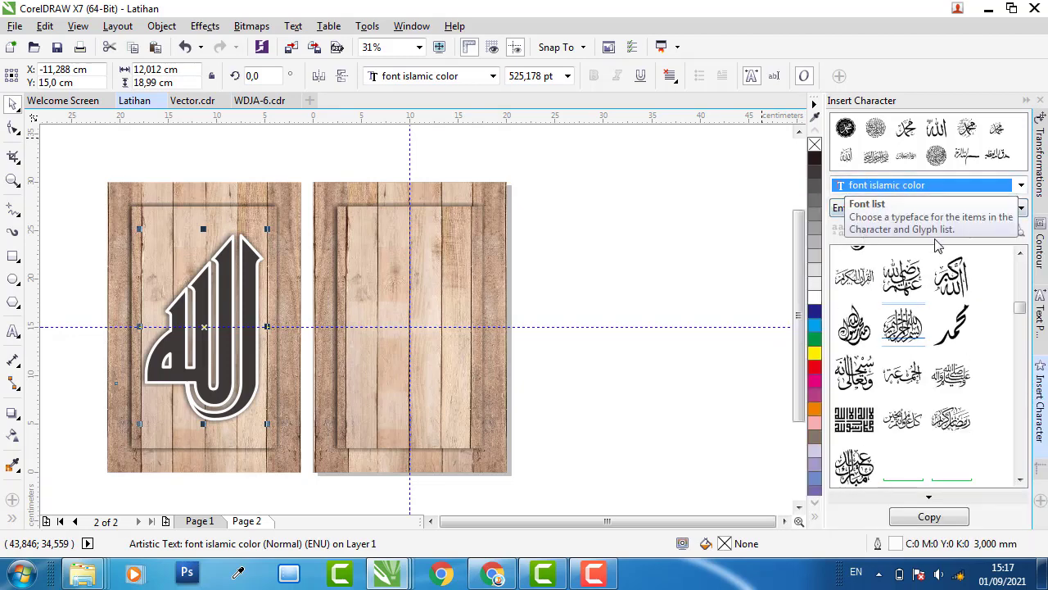
mouse_move(82, 572)
click(217, 512)
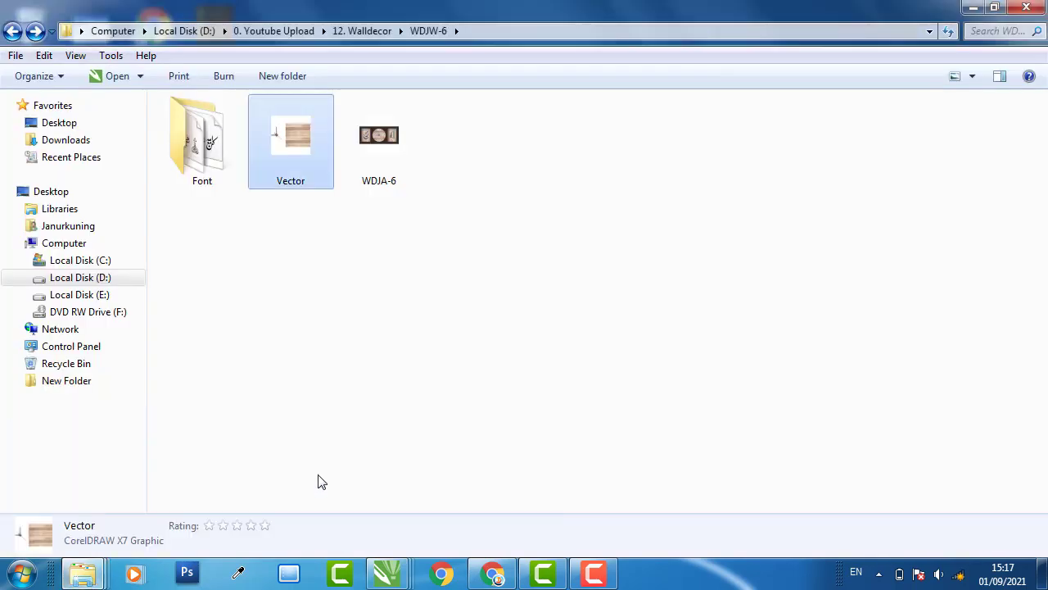
double_click(232, 140)
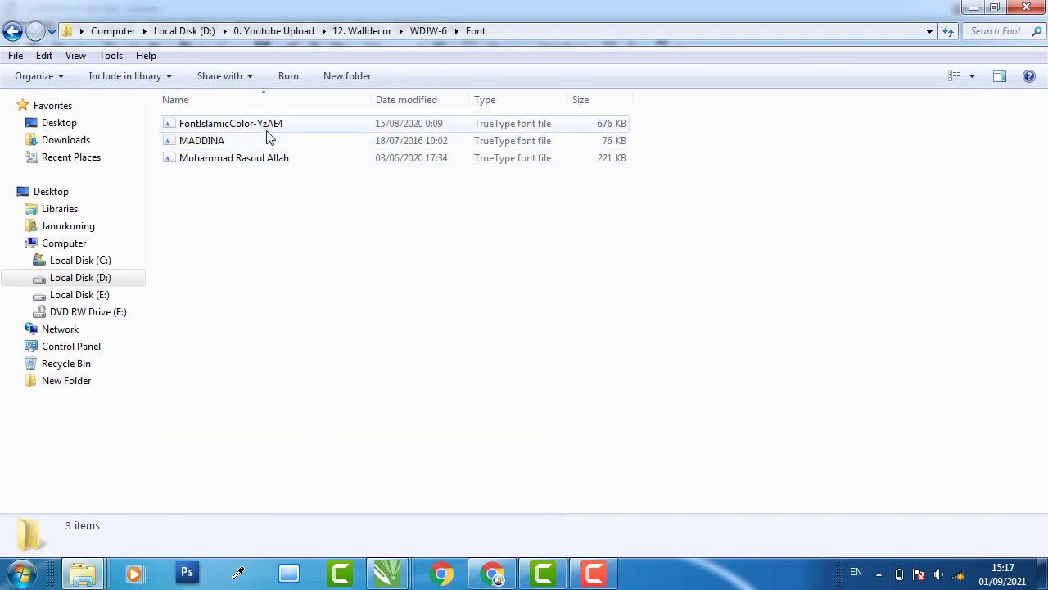
click(263, 127)
click(969, 8)
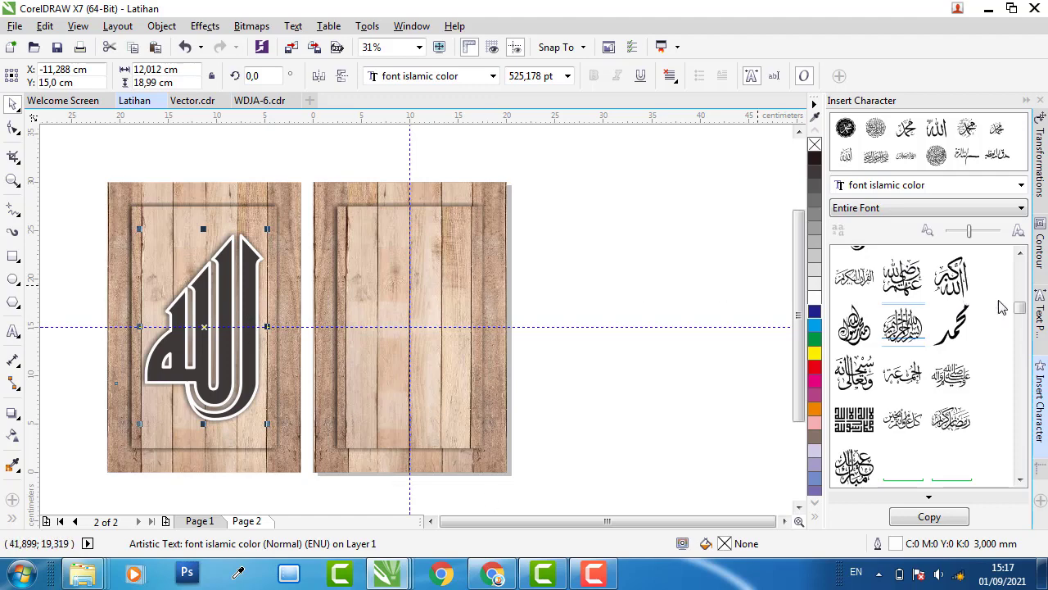
Step: Scroll down the font islamic color glyph list until the Allah glyph appears
drag(1027, 320, 1023, 285)
scroll(915, 365, down, 1)
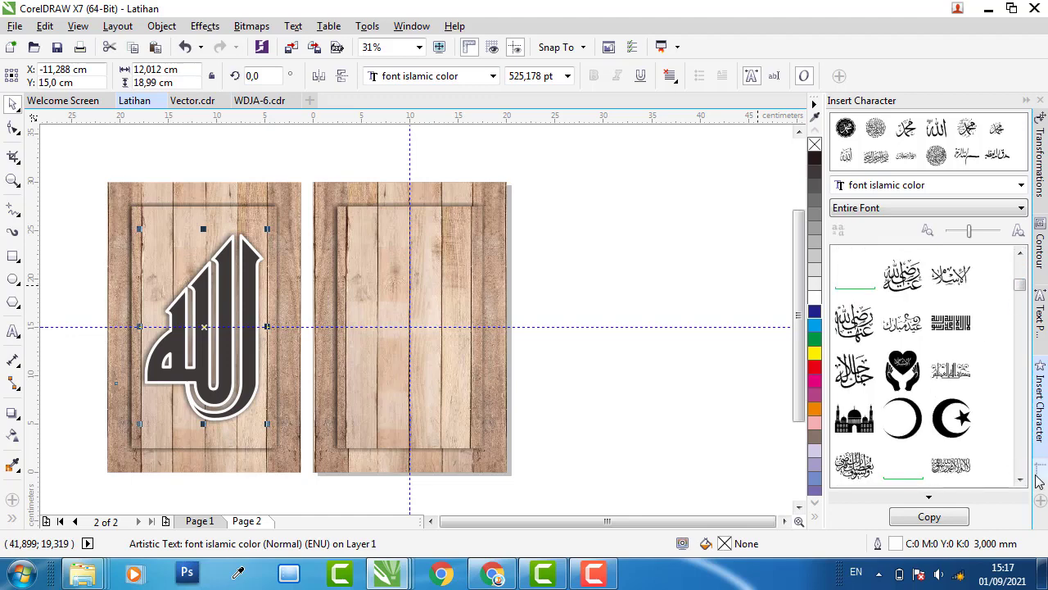
click(1020, 482)
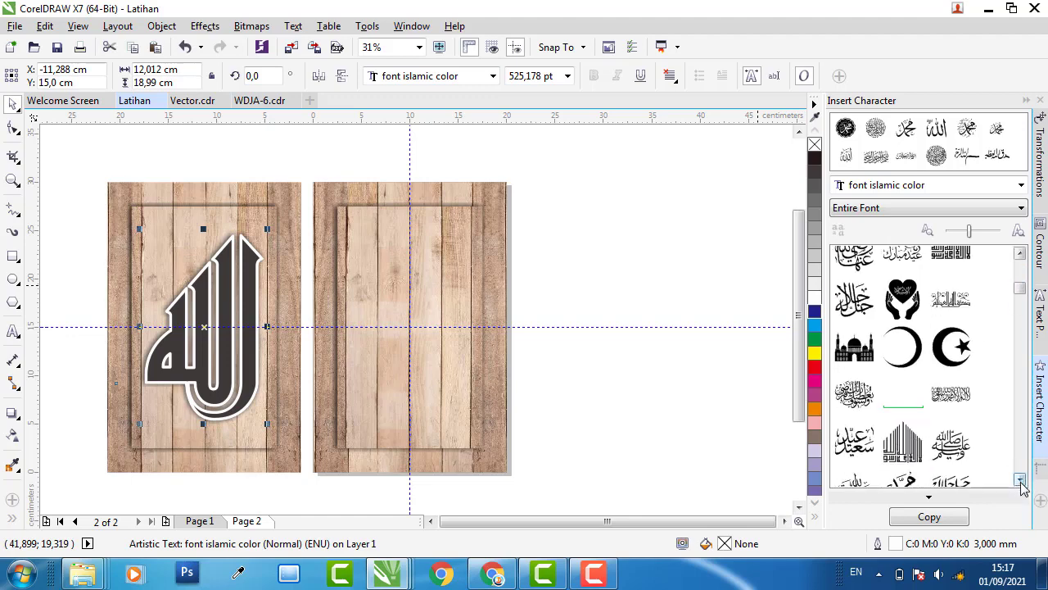
click(1021, 481)
click(1020, 481)
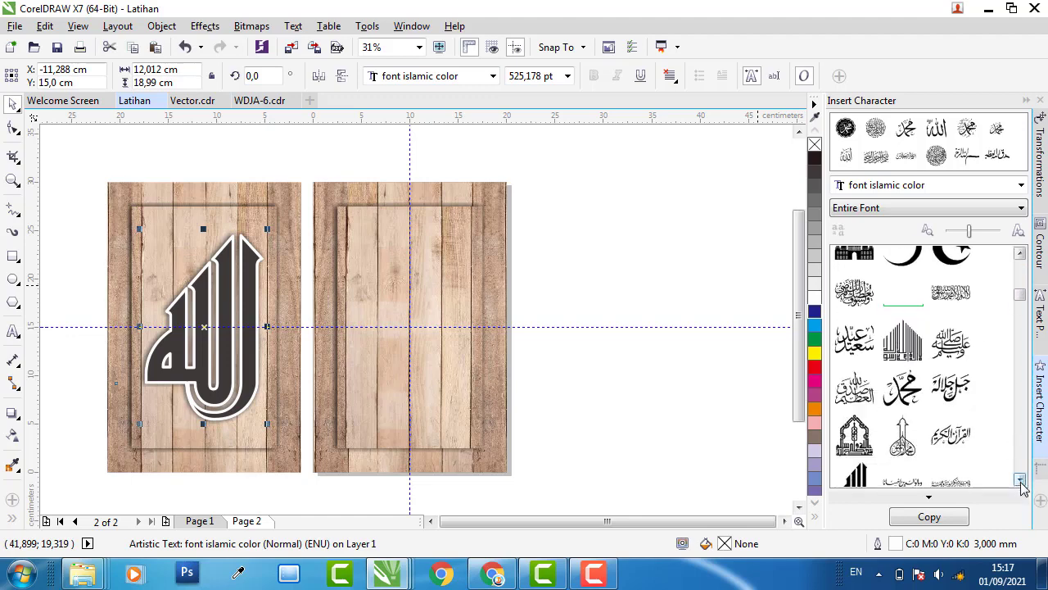
click(1020, 482)
click(1021, 482)
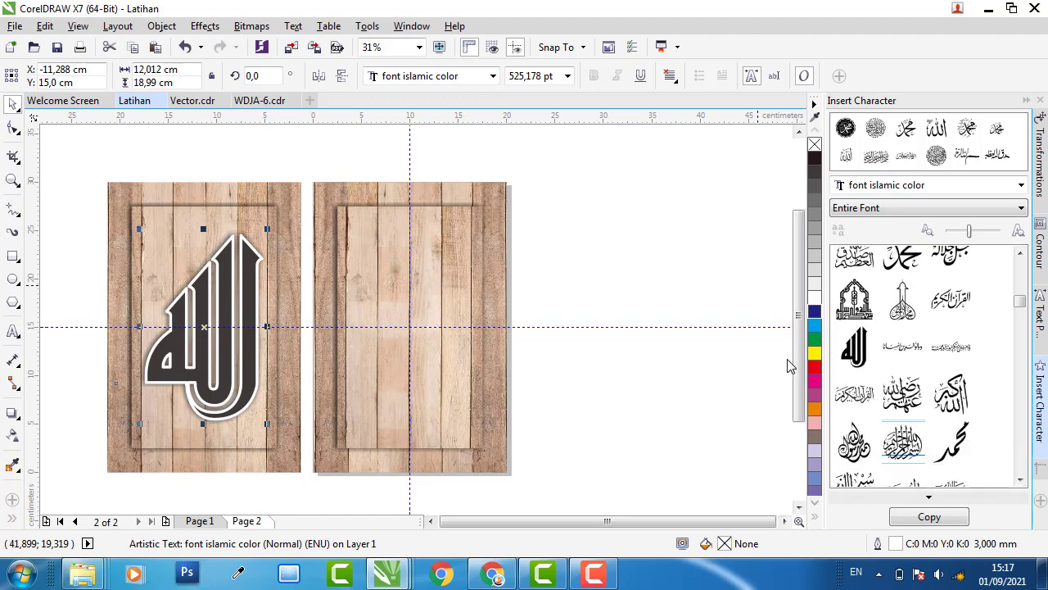
Step: Drag the Allah glyph onto the canvas, enlarge it, and centre it on the second panel
drag(856, 348, 547, 254)
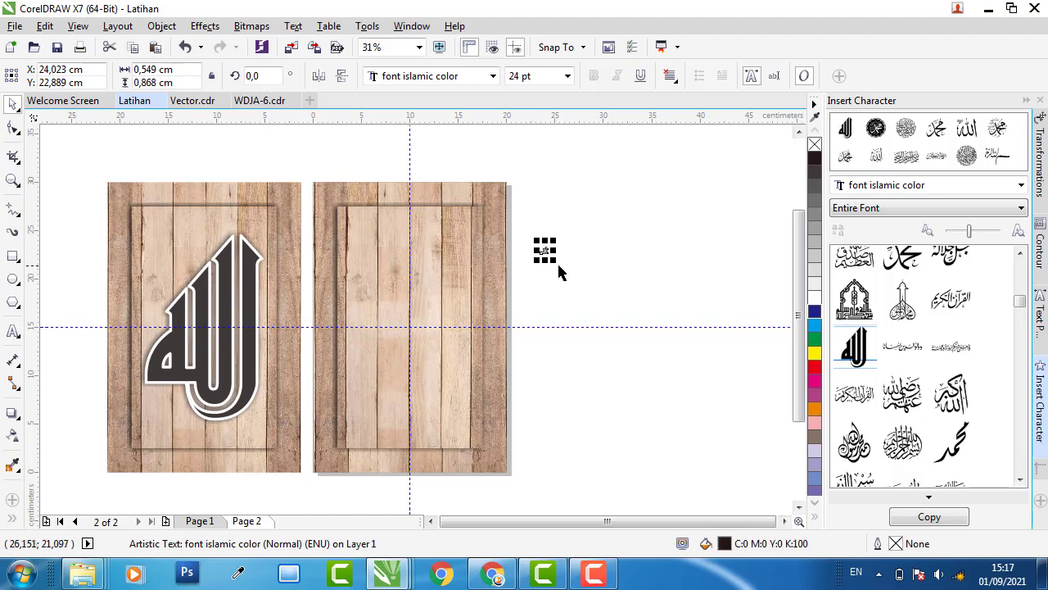
drag(596, 313, 697, 433)
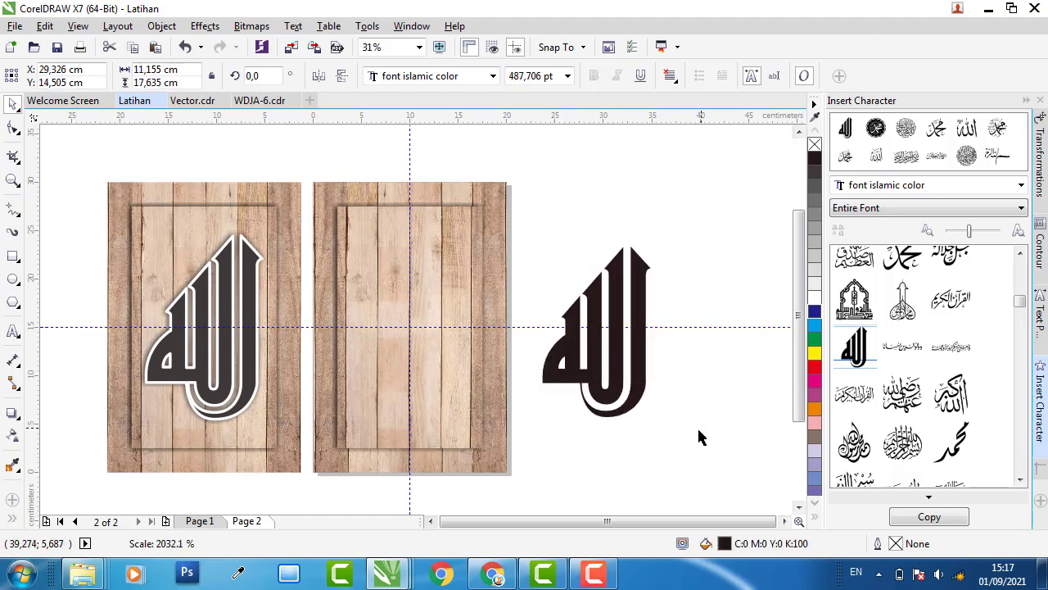
drag(637, 374, 459, 364)
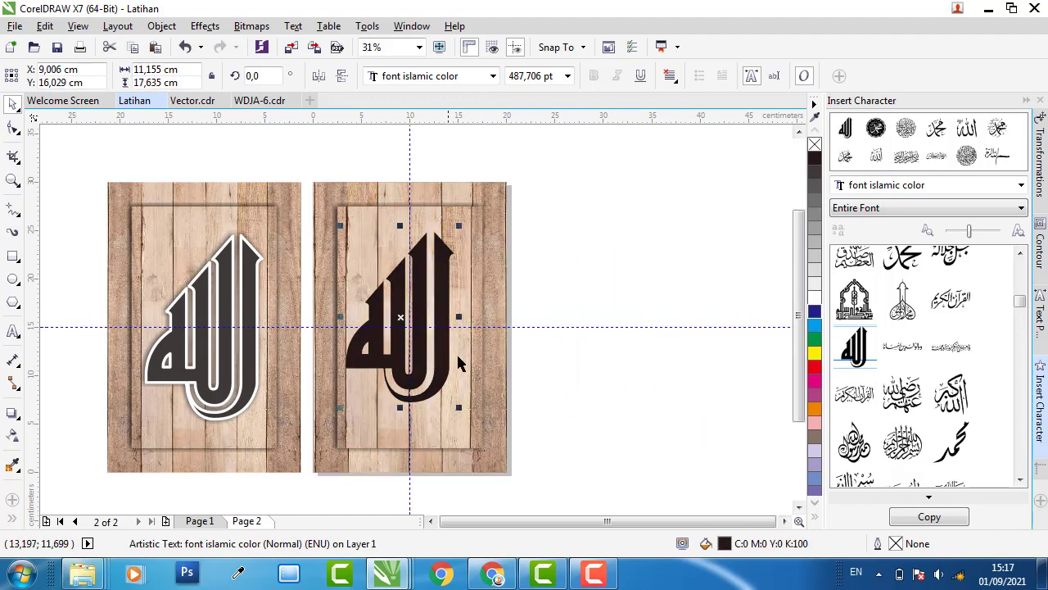
key(p)
key(Escape)
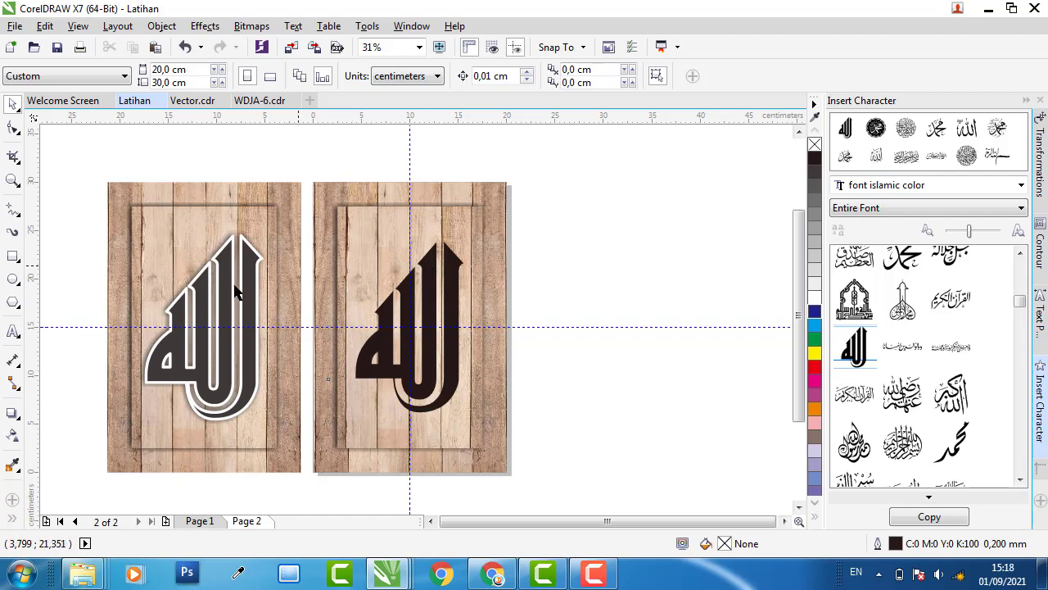
Step: Eyedrop the left calligraphy's dark grey onto the right Allah glyph, then select the left text
scroll(206, 310, up, 1)
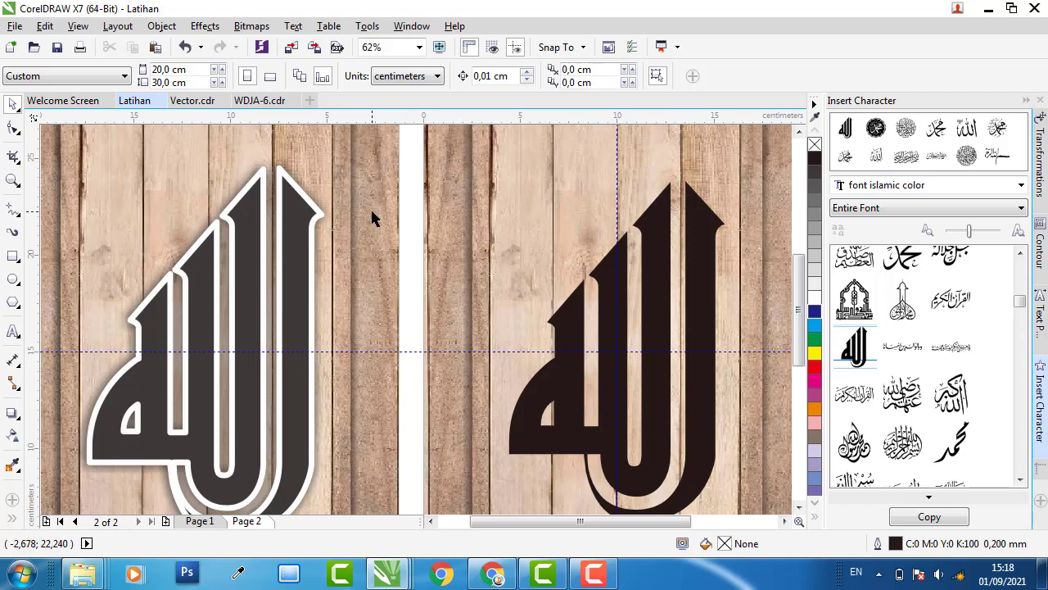
click(13, 465)
click(156, 320)
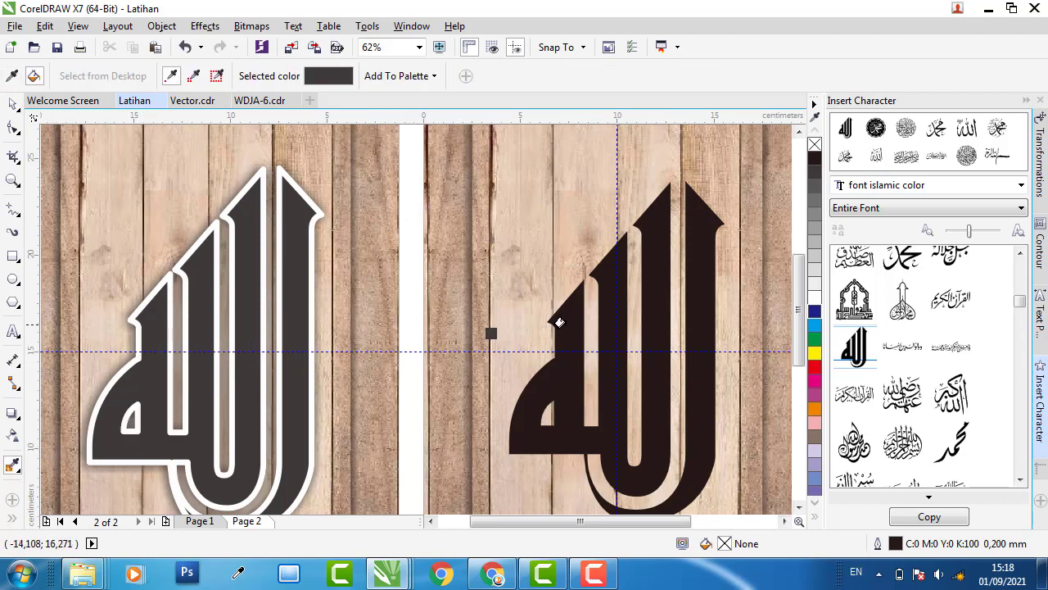
click(555, 320)
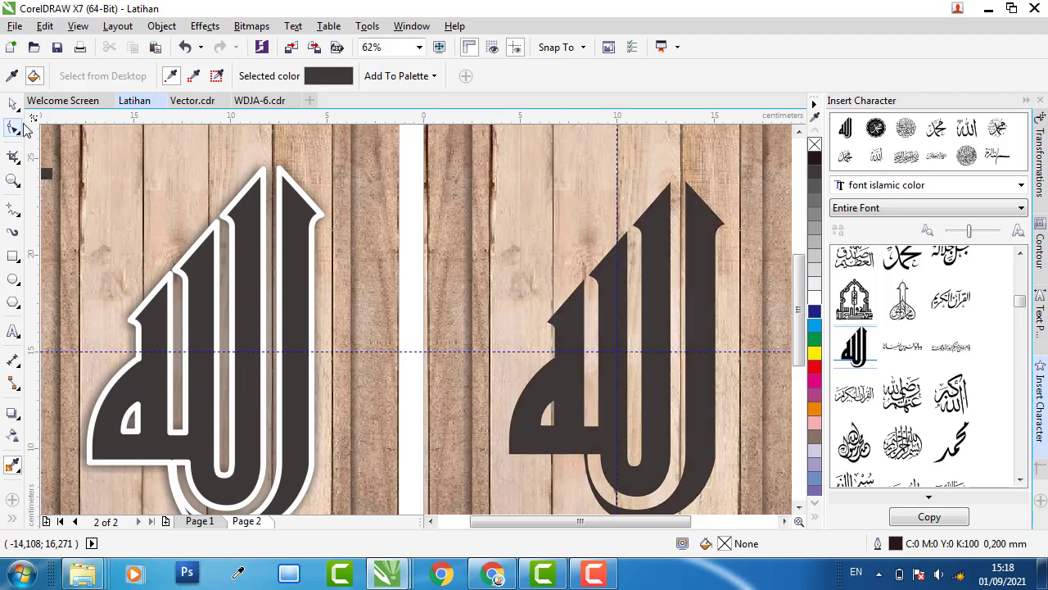
click(13, 104)
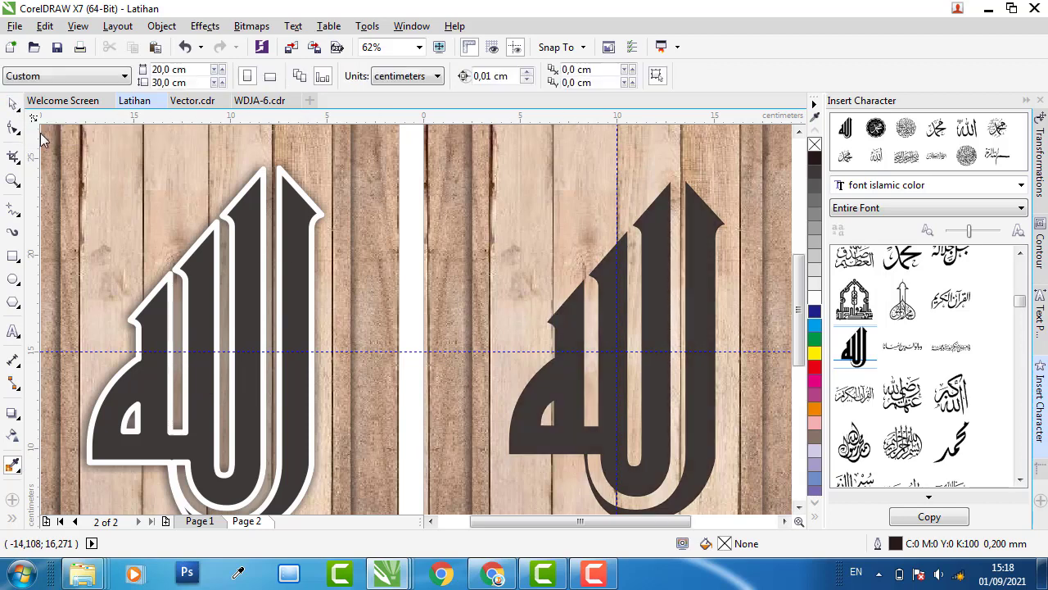
click(213, 258)
click(409, 209)
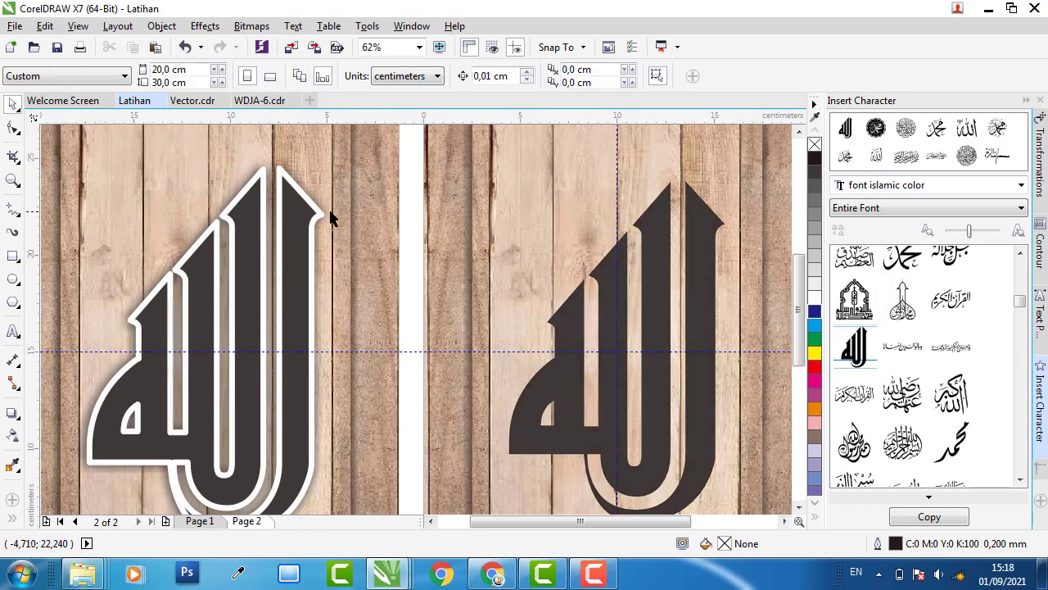
click(305, 191)
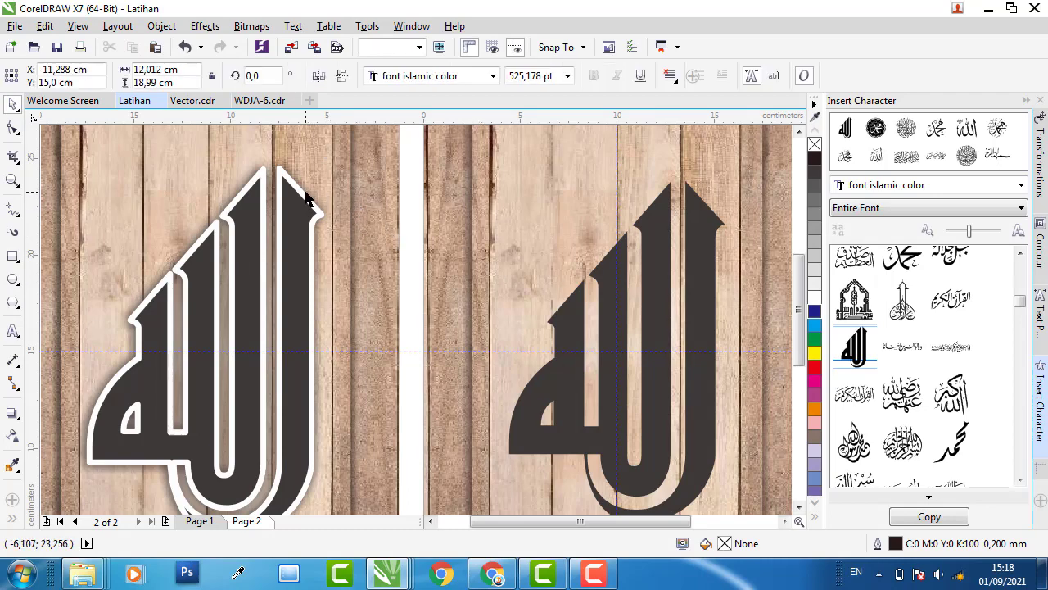
Step: Move the left calligraphy lower and drag a drop shadow onto the right-page calligraphy
mouse_move(297, 191)
mouse_down()
mouse_move(270, 394)
mouse_move(344, 344)
mouse_up()
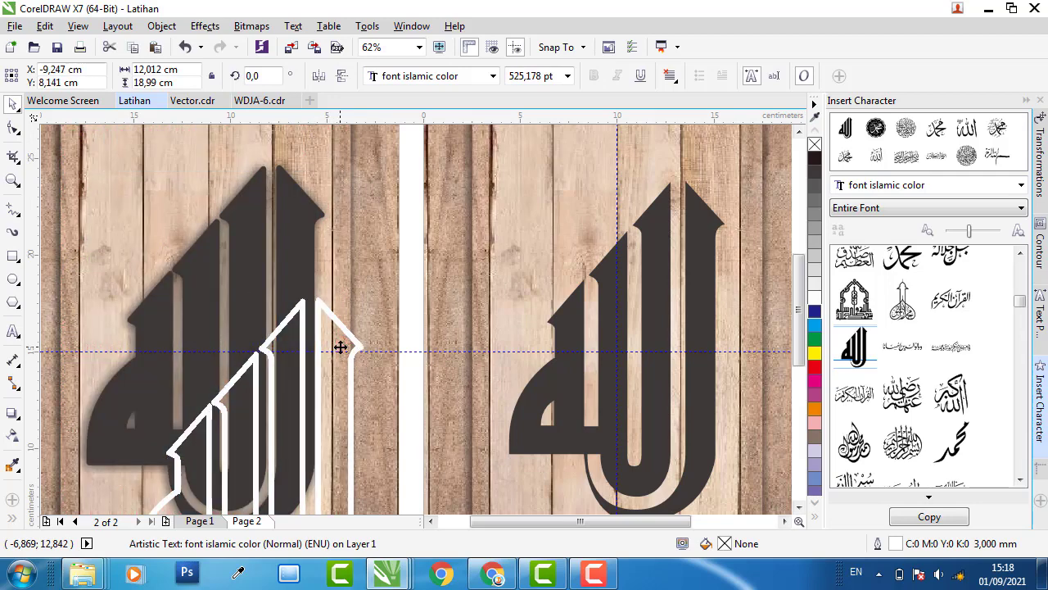
click(294, 199)
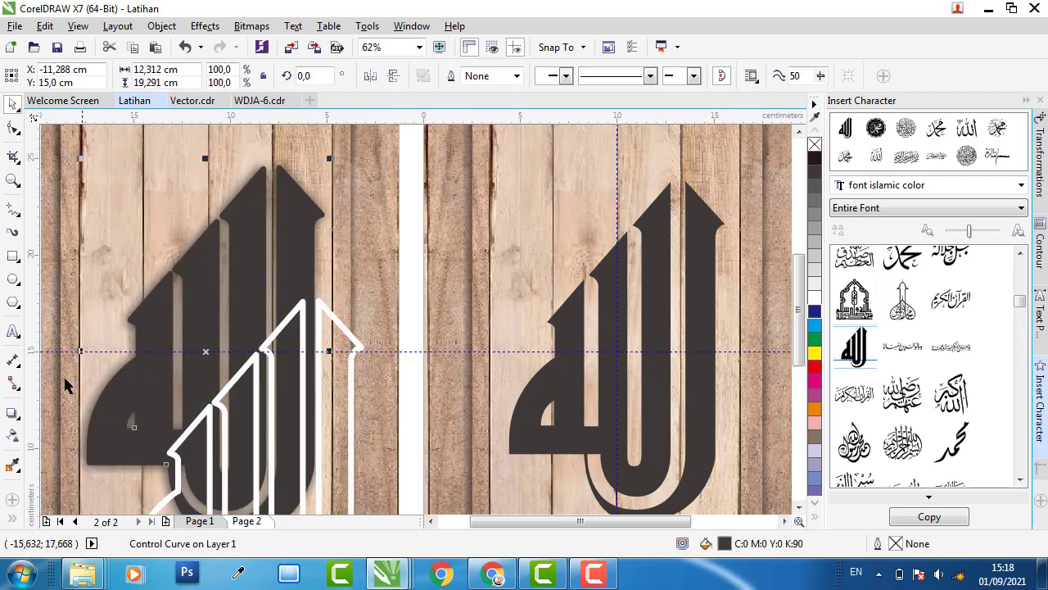
click(12, 413)
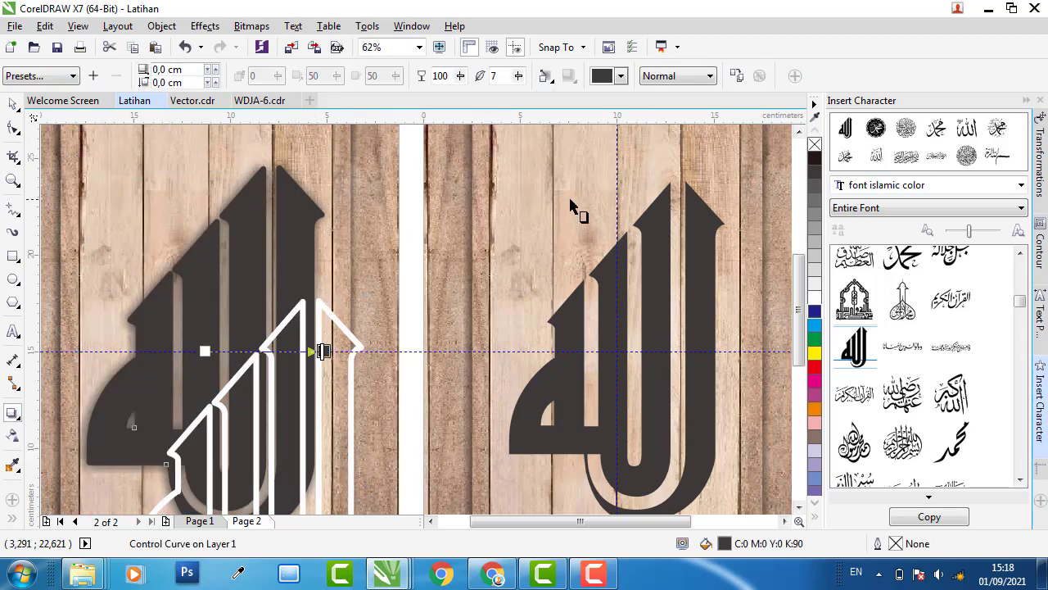
click(677, 234)
drag(677, 234, 634, 249)
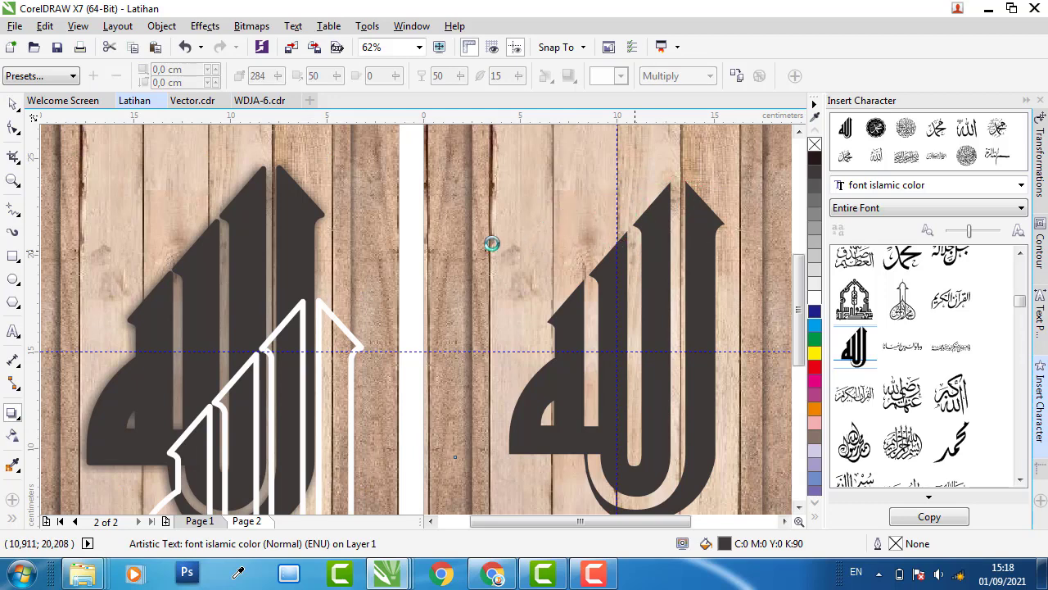
Step: Set the right calligraphy's shadow to Small Glow preset, black colour, feathering 7
click(70, 76)
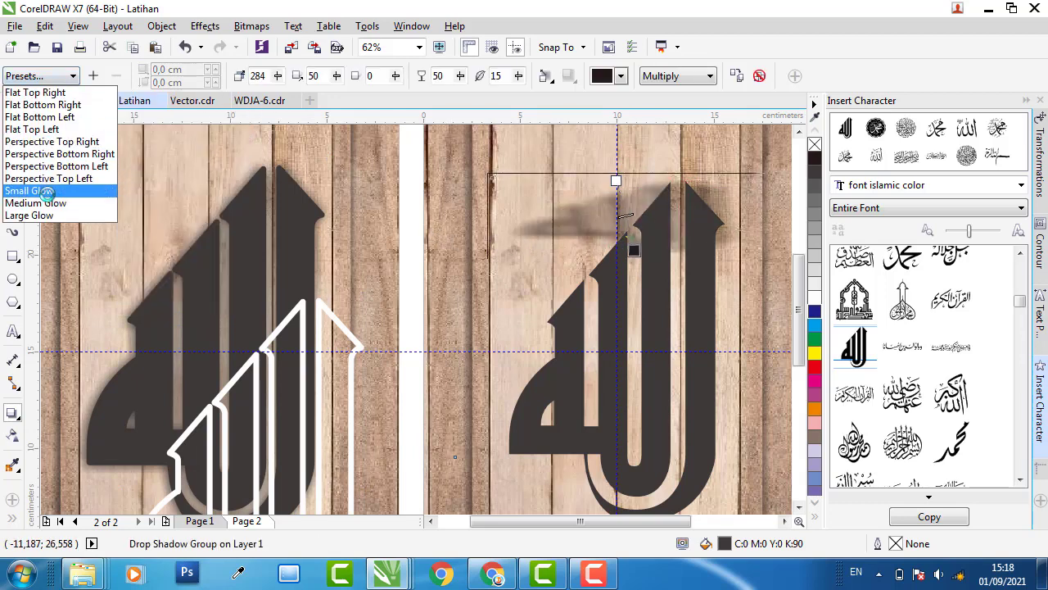
click(33, 191)
click(621, 76)
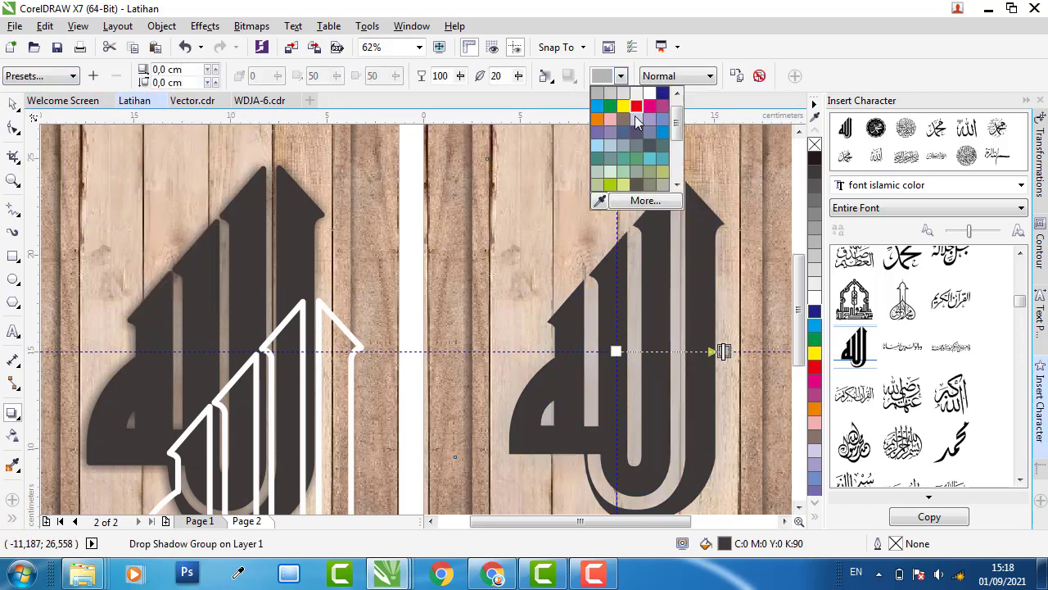
drag(678, 125, 678, 105)
click(599, 94)
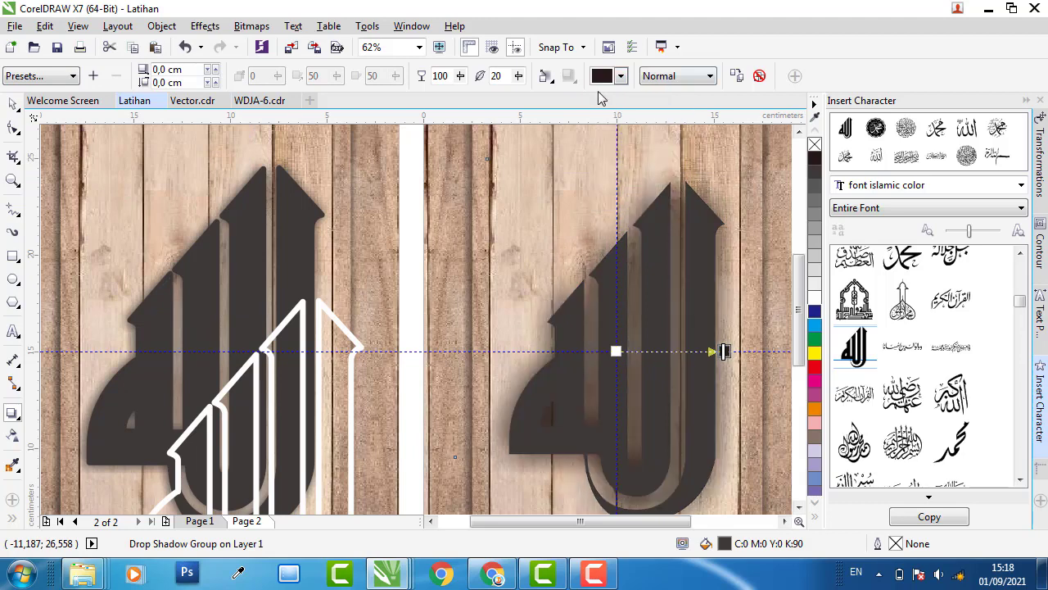
click(185, 299)
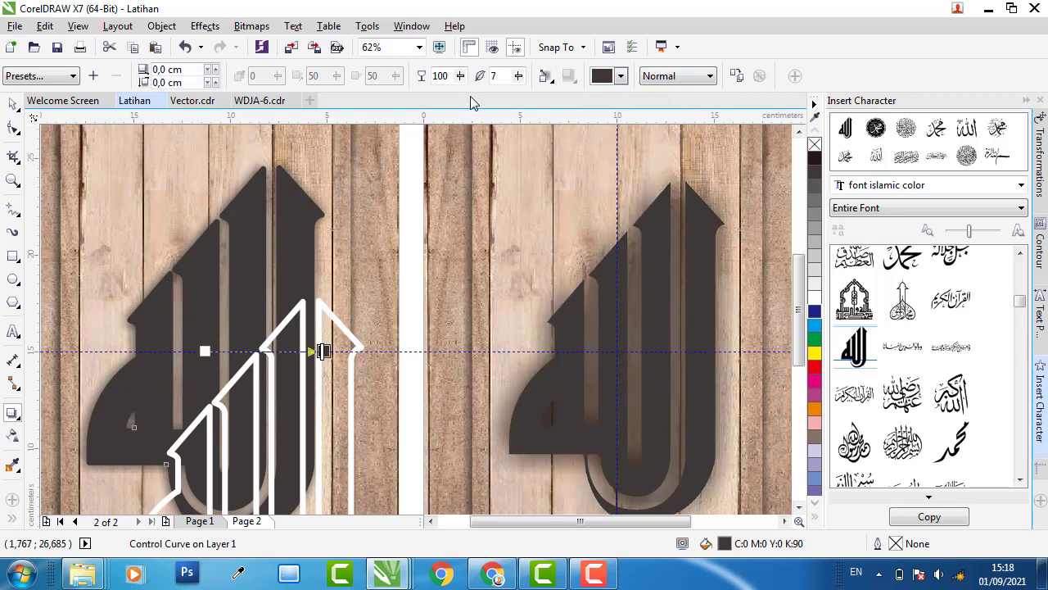
click(662, 229)
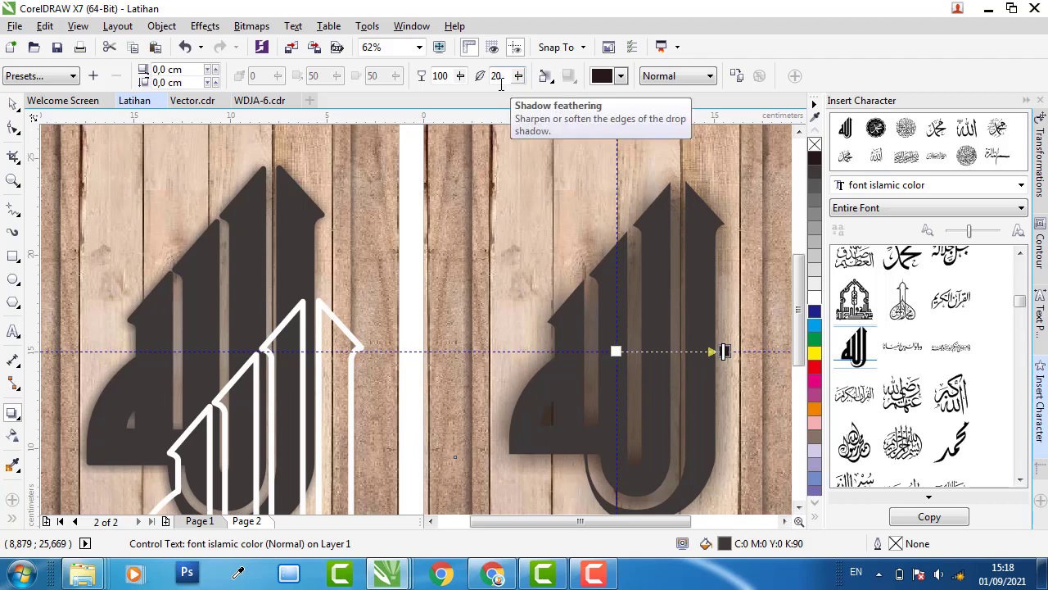
text(7)
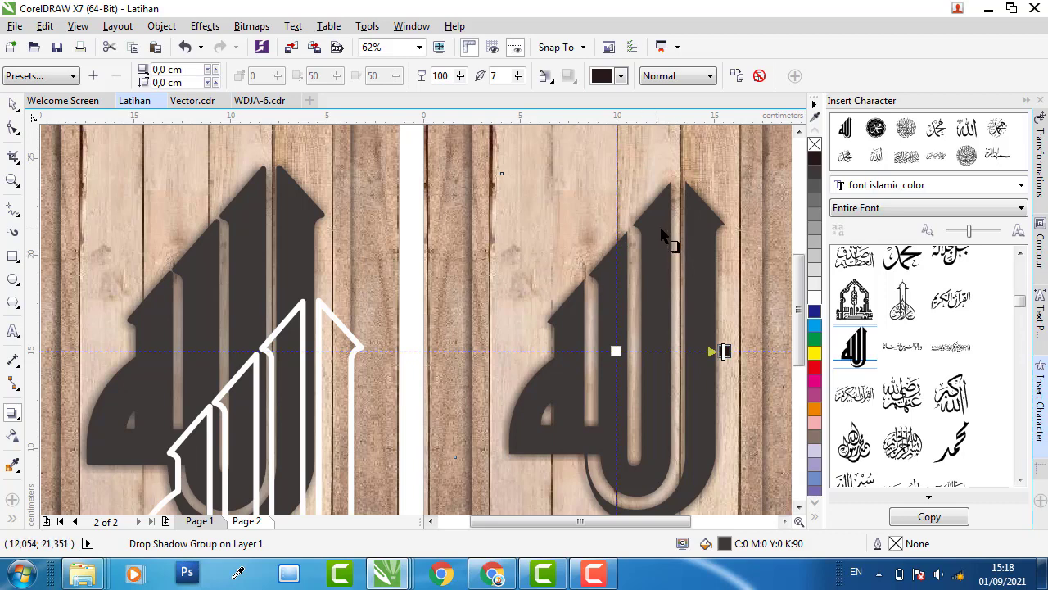
Step: Inspect the left calligraphy curve's nodes and undo an accidental move of the right calligraphy
click(306, 212)
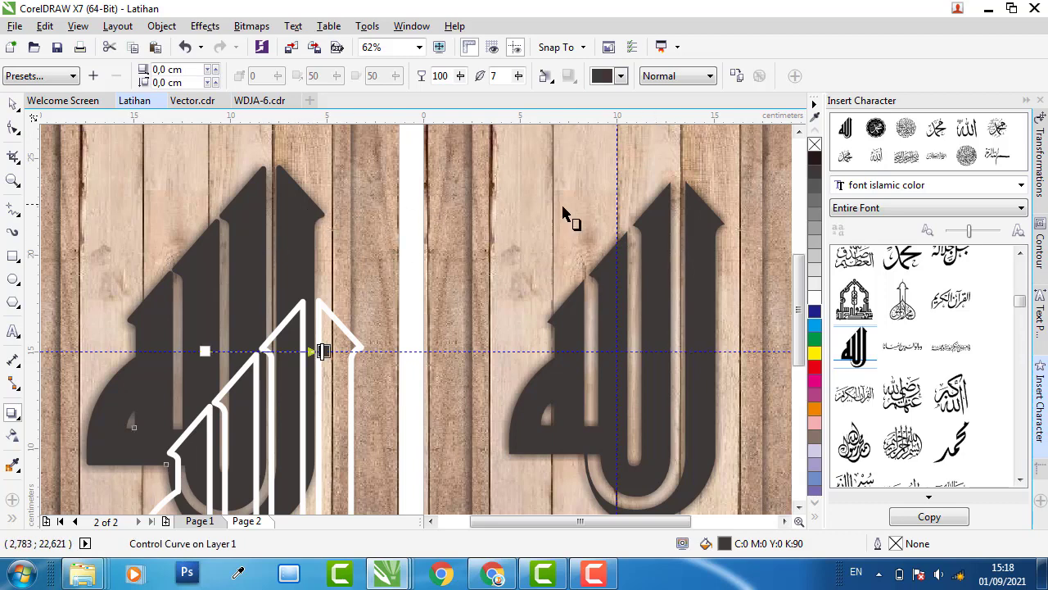
click(683, 227)
click(13, 104)
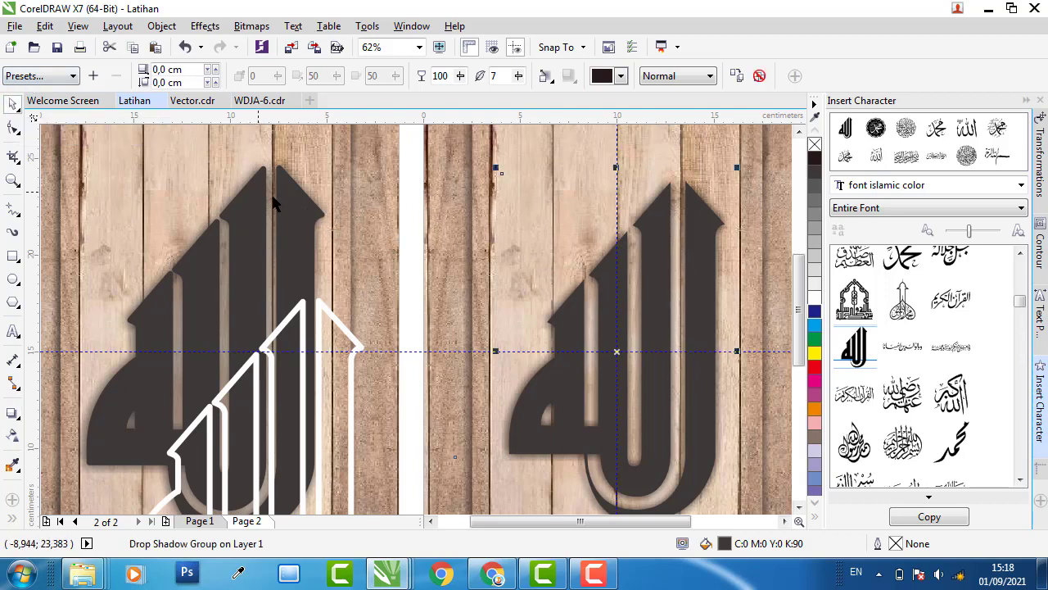
click(315, 209)
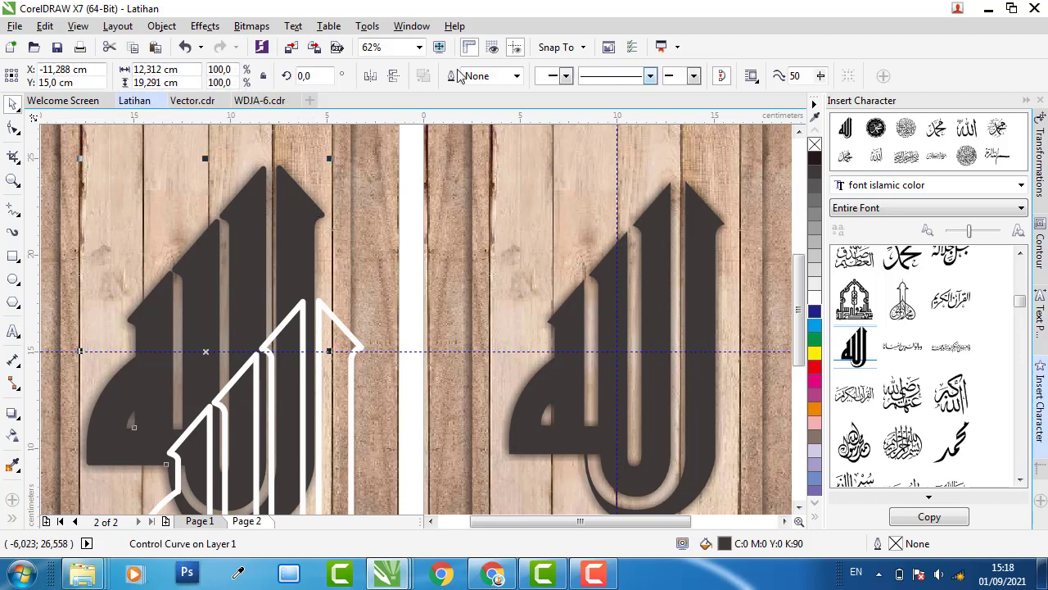
click(302, 200)
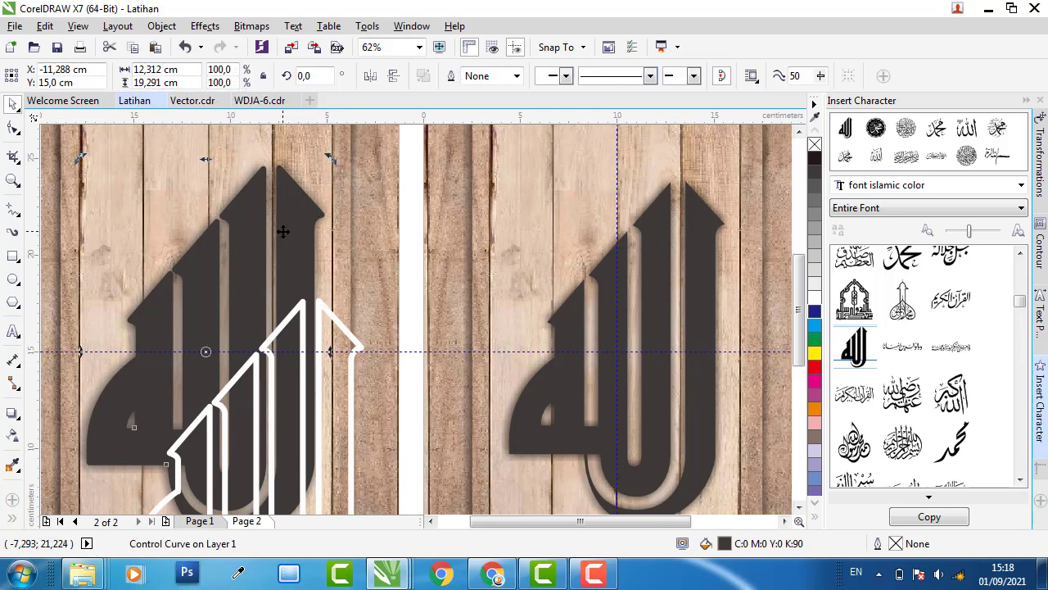
key(F10)
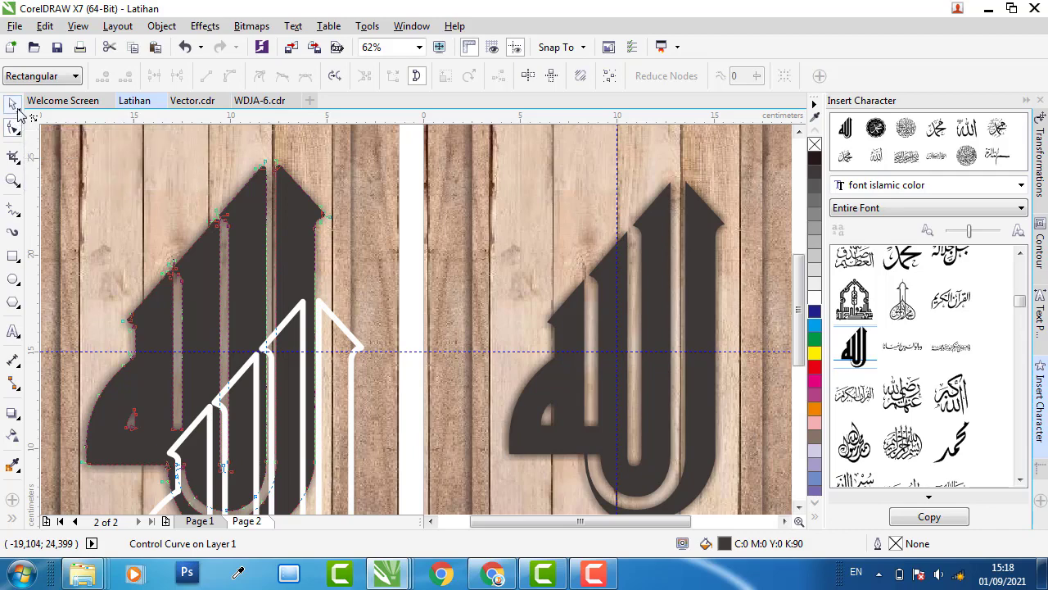
click(13, 105)
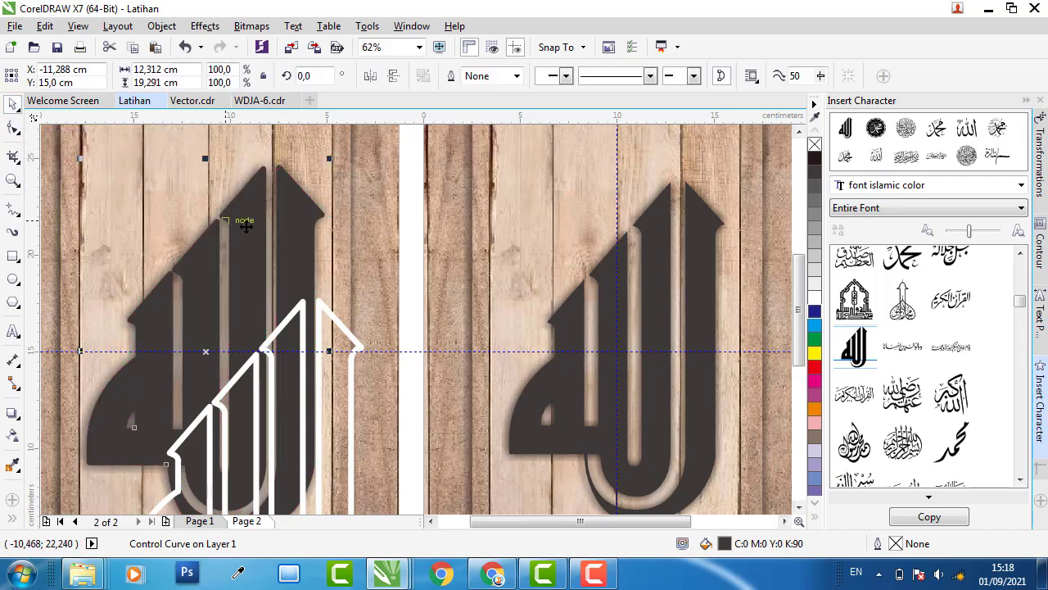
click(305, 237)
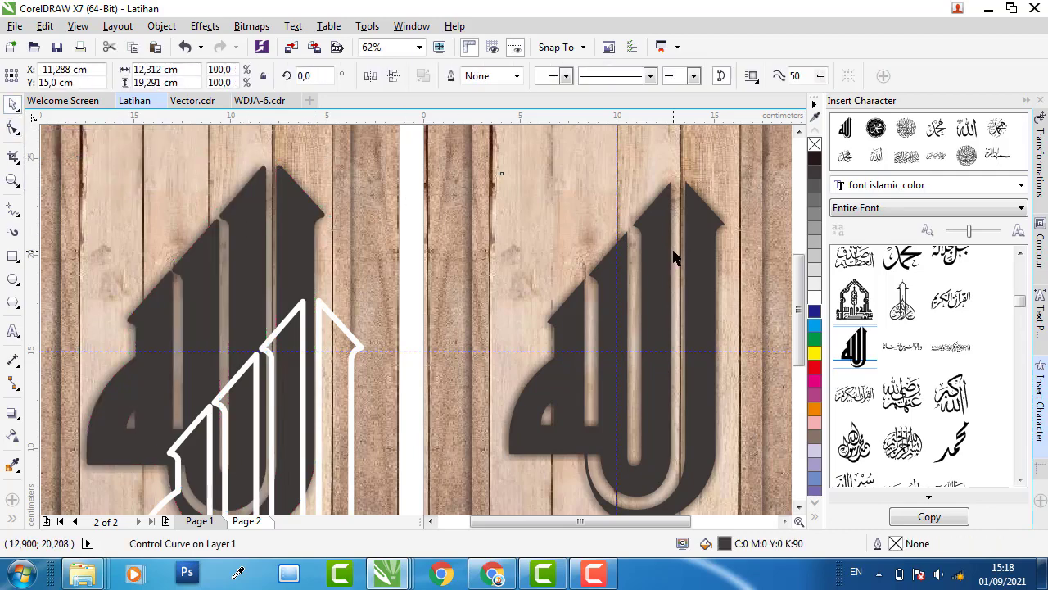
drag(660, 227, 352, 219)
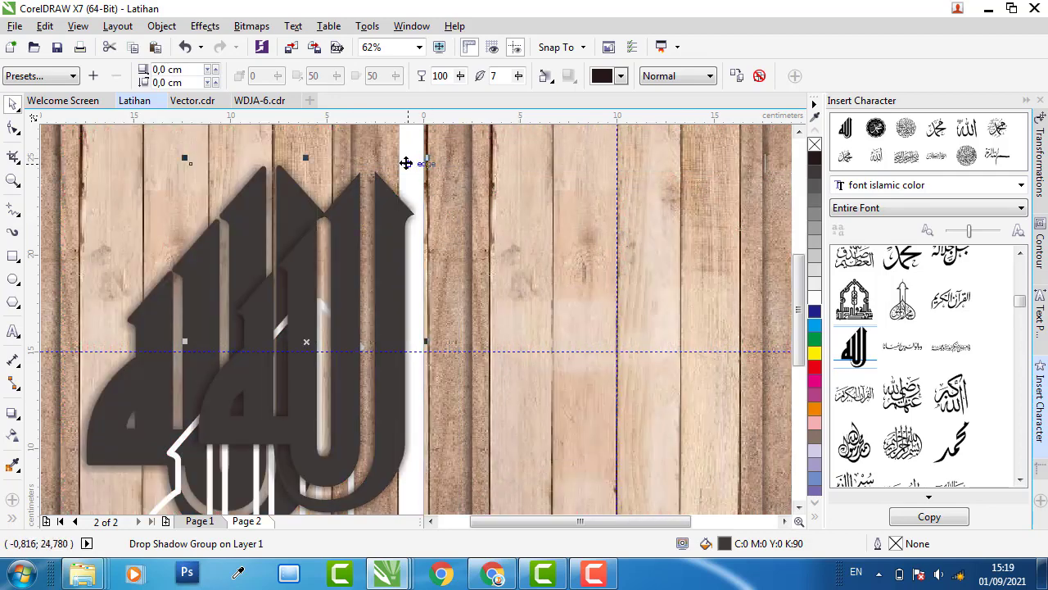
key(ctrl+z)
key(ctrl+z)
key(ctrl+z)
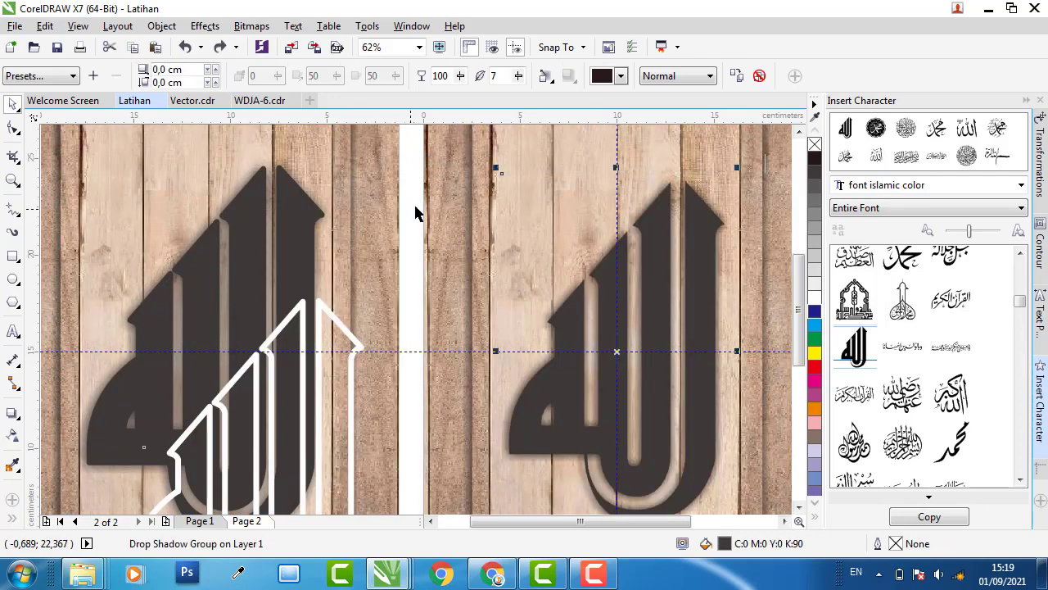
Step: Scale the right-page Allah calligraphy up about 111%, to roughly 542 pt
click(408, 197)
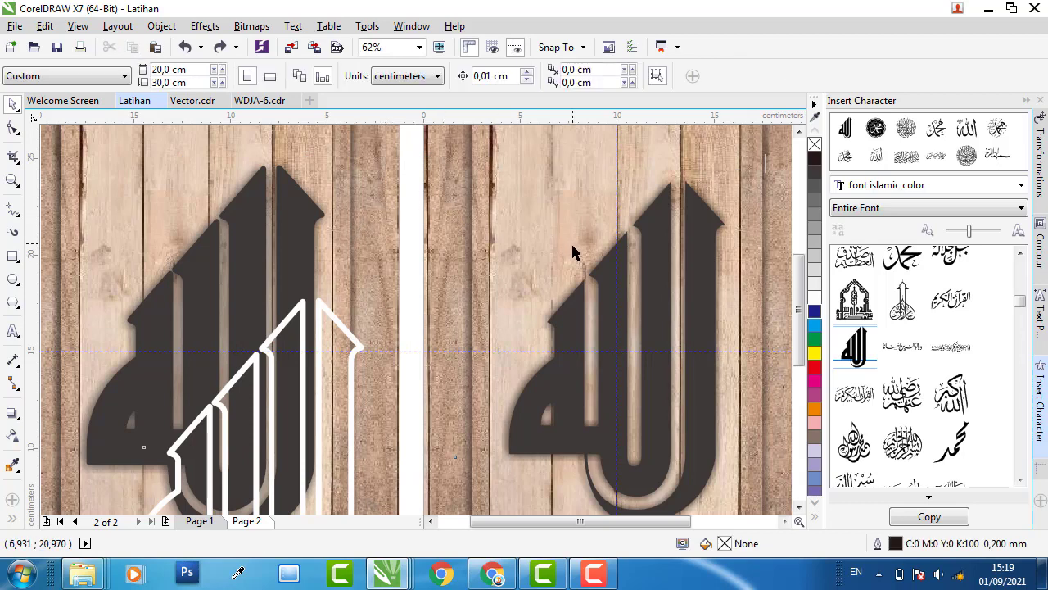
click(580, 310)
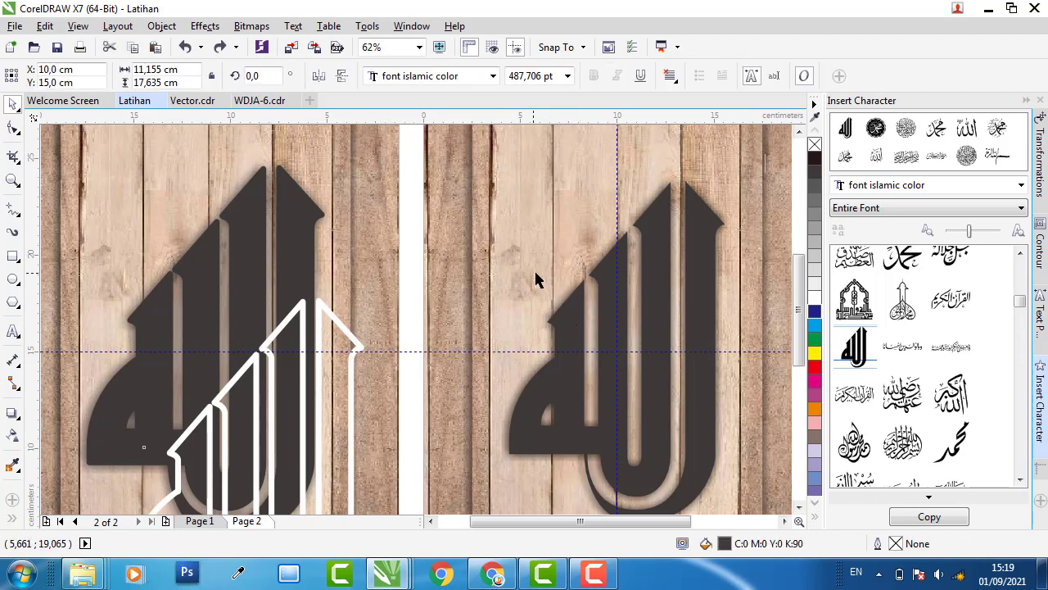
scroll(573, 286, down, 1)
scroll(653, 234, up, 1)
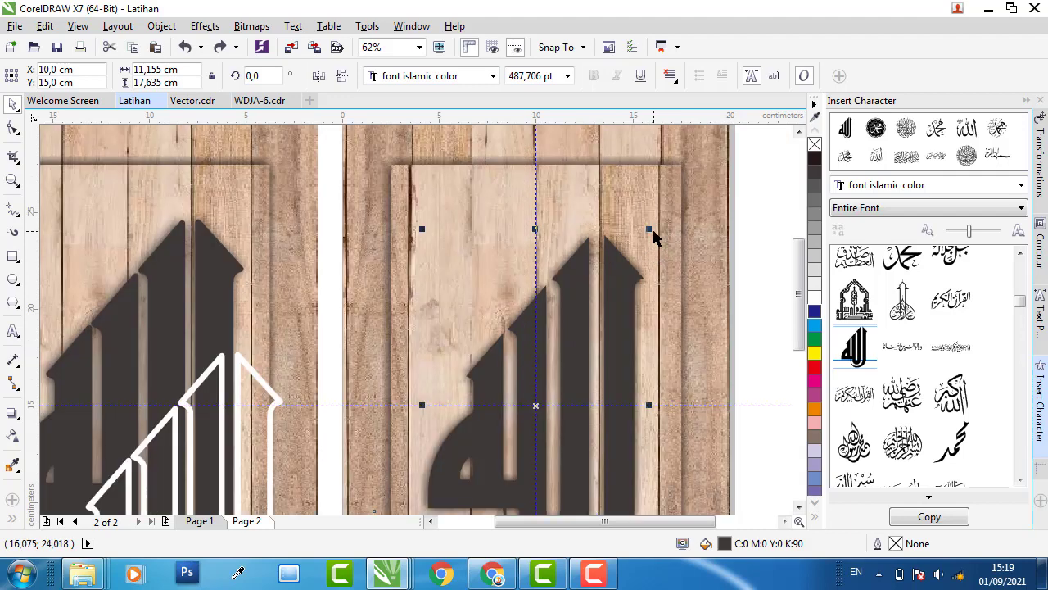
mouse_move(653, 233)
mouse_down()
mouse_move(666, 210)
mouse_move(614, 242)
mouse_up()
scroll(614, 242, down, 1)
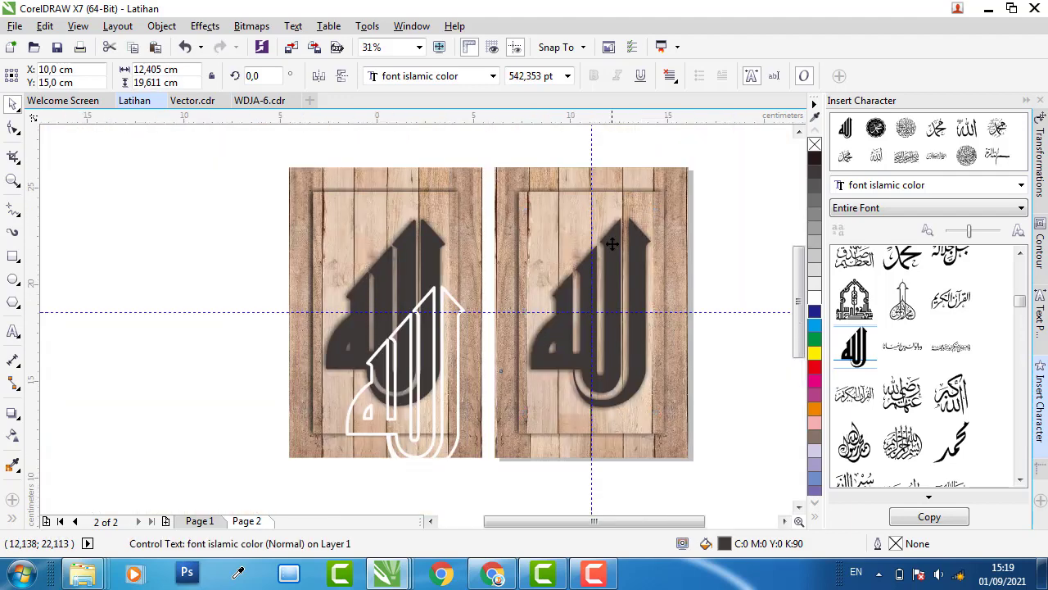
scroll(613, 241, up, 1)
scroll(617, 249, down, 1)
scroll(504, 351, up, 1)
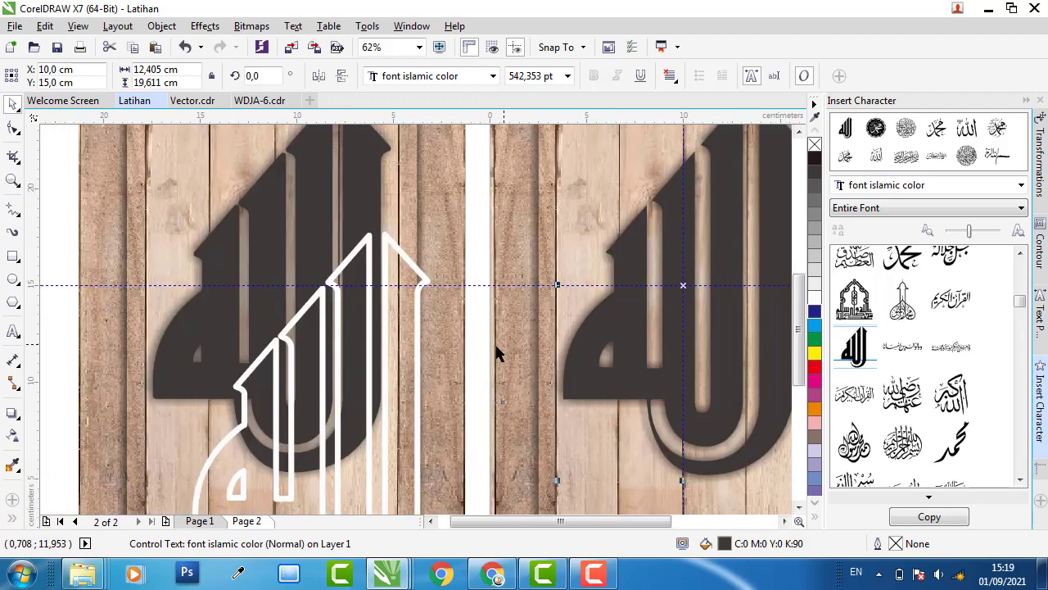
scroll(384, 380, down, 1)
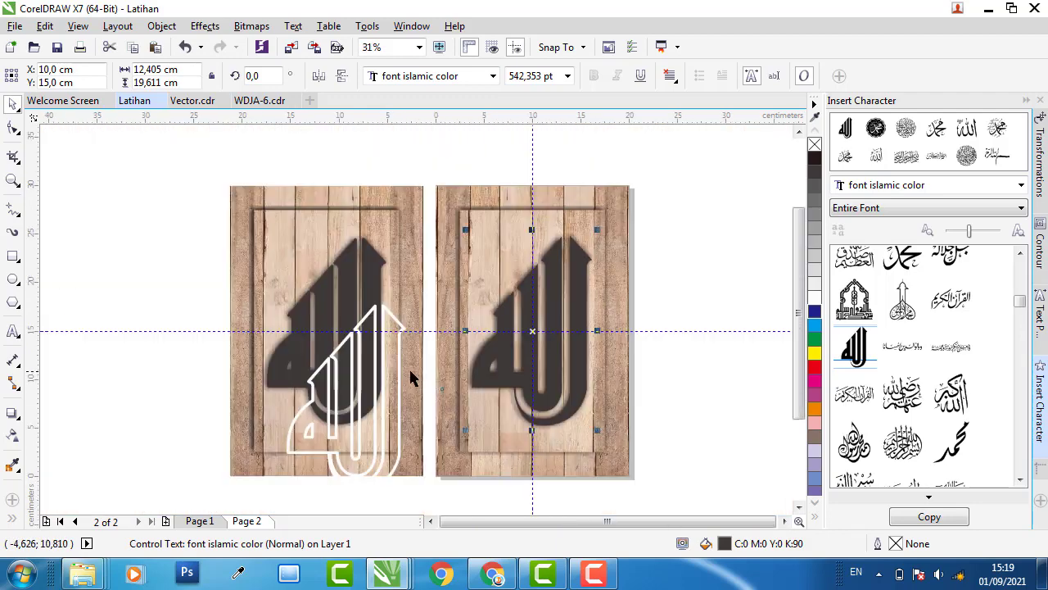
scroll(386, 314, up, 1)
click(389, 325)
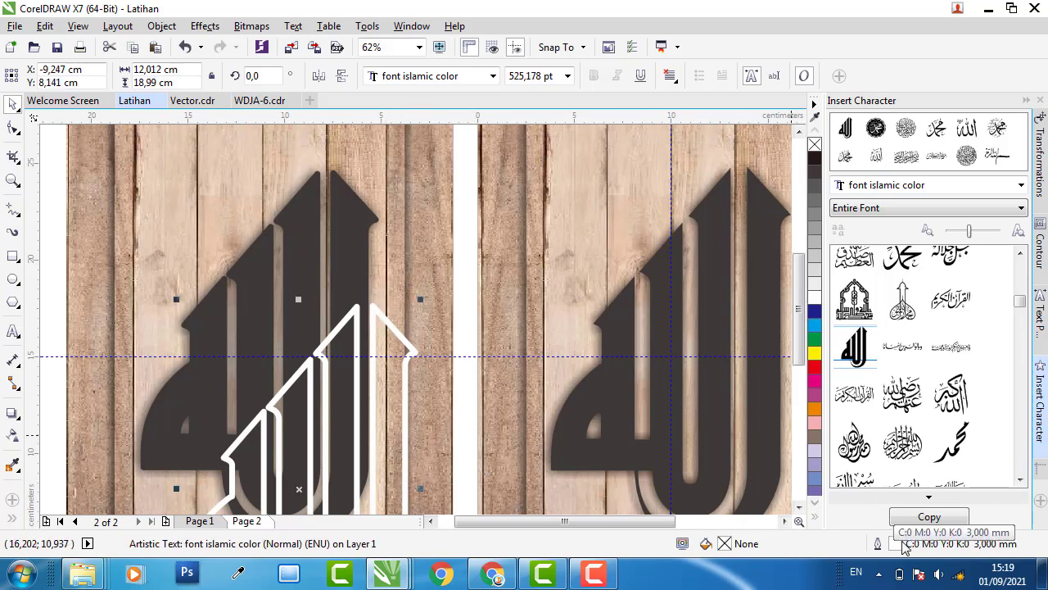
Step: Dismiss the Outline Pen dialog and drop a copy of the right Allah calligraphy at X 19,144 cm
double_click(877, 543)
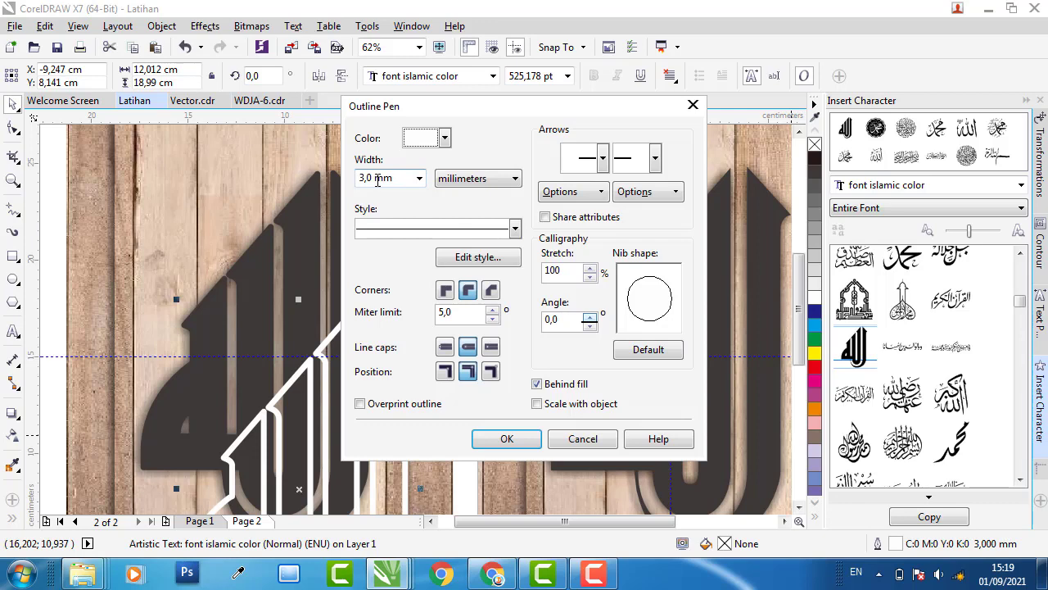
click(469, 348)
click(583, 439)
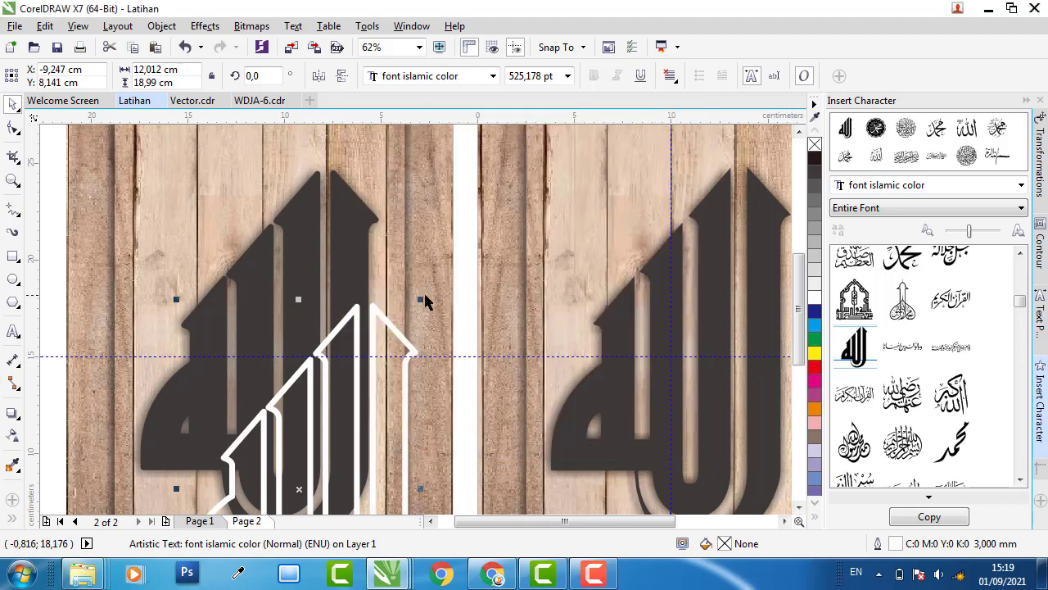
scroll(442, 295, down, 2)
scroll(623, 307, up, 2)
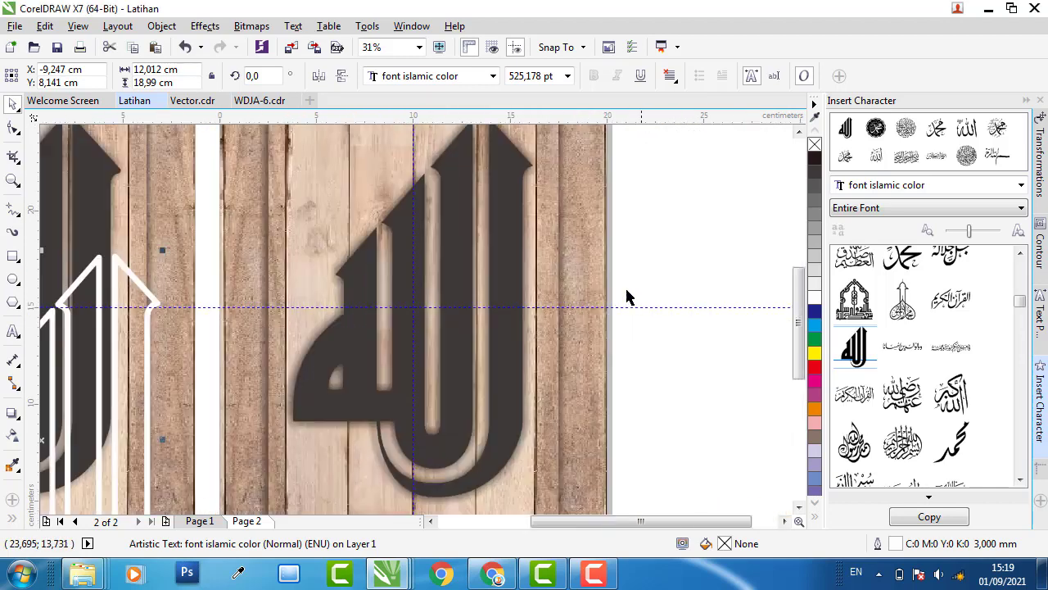
click(514, 230)
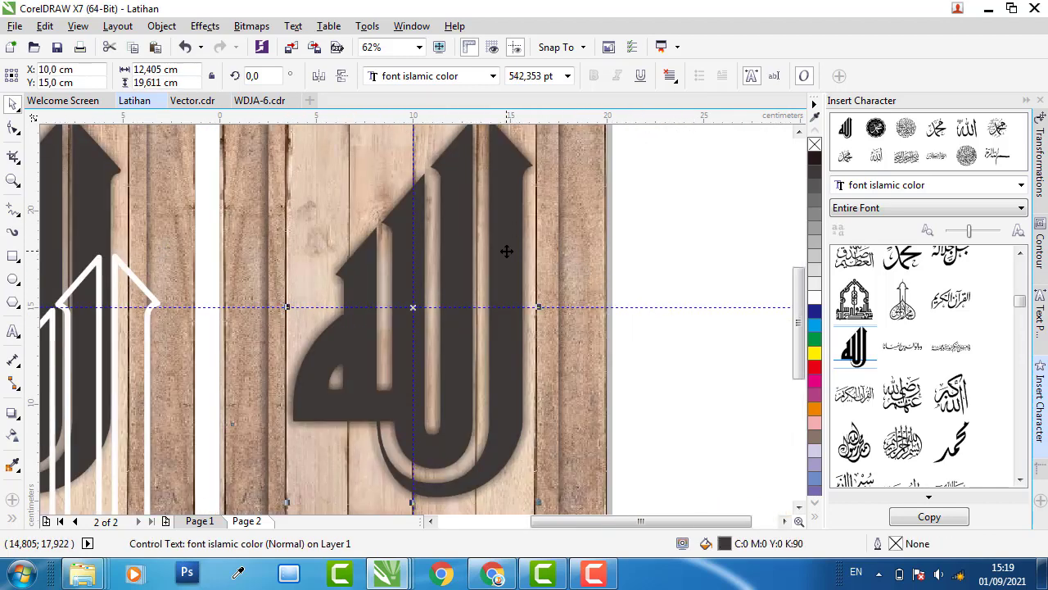
drag(506, 251, 684, 246)
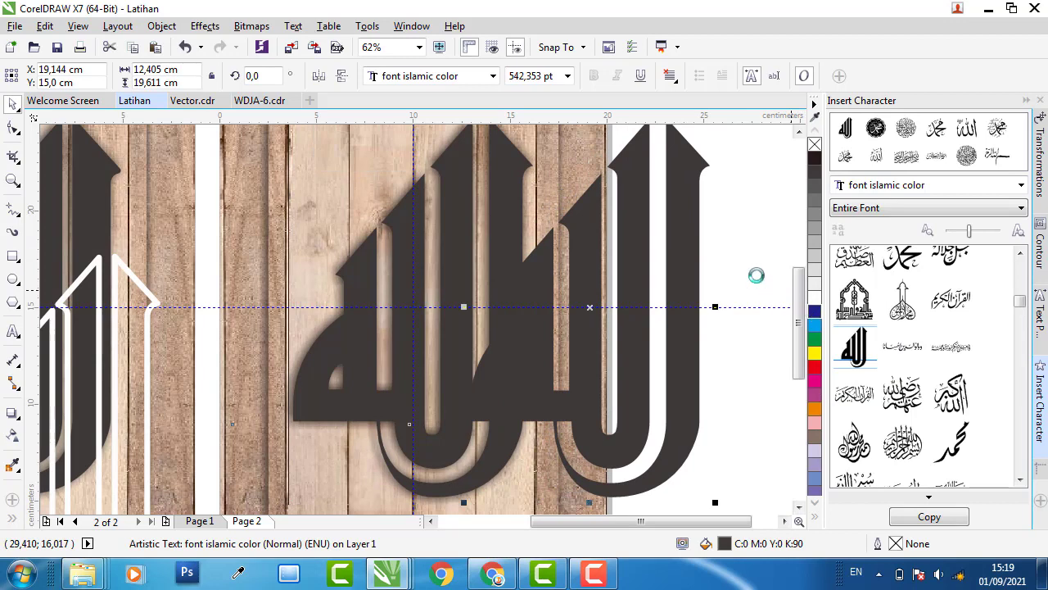
Step: Give the copied Allah text a 3.0 mm outline with rounded corners and round caps
double_click(895, 544)
click(418, 178)
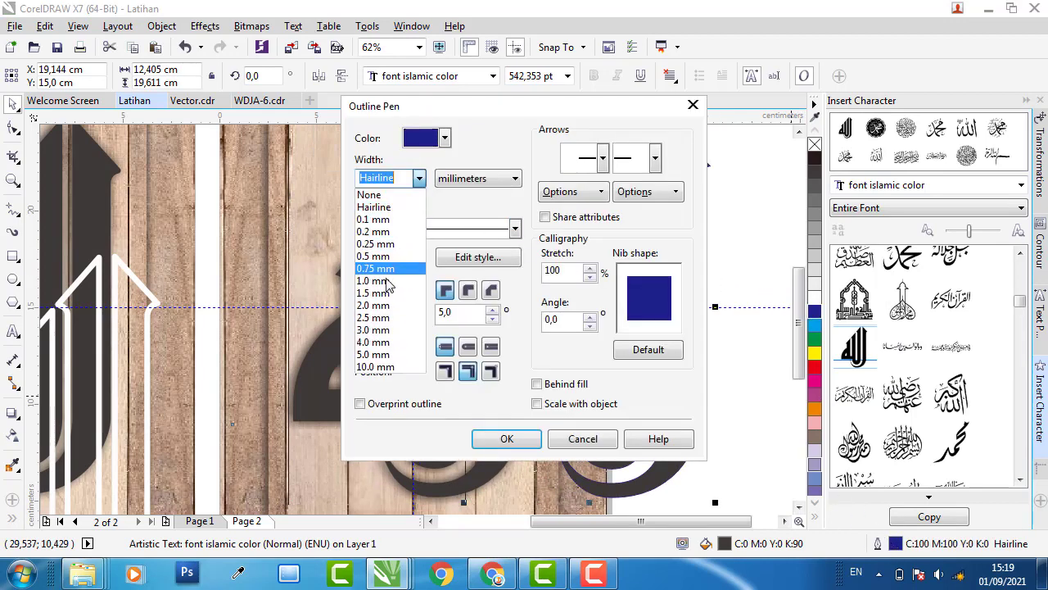
click(384, 332)
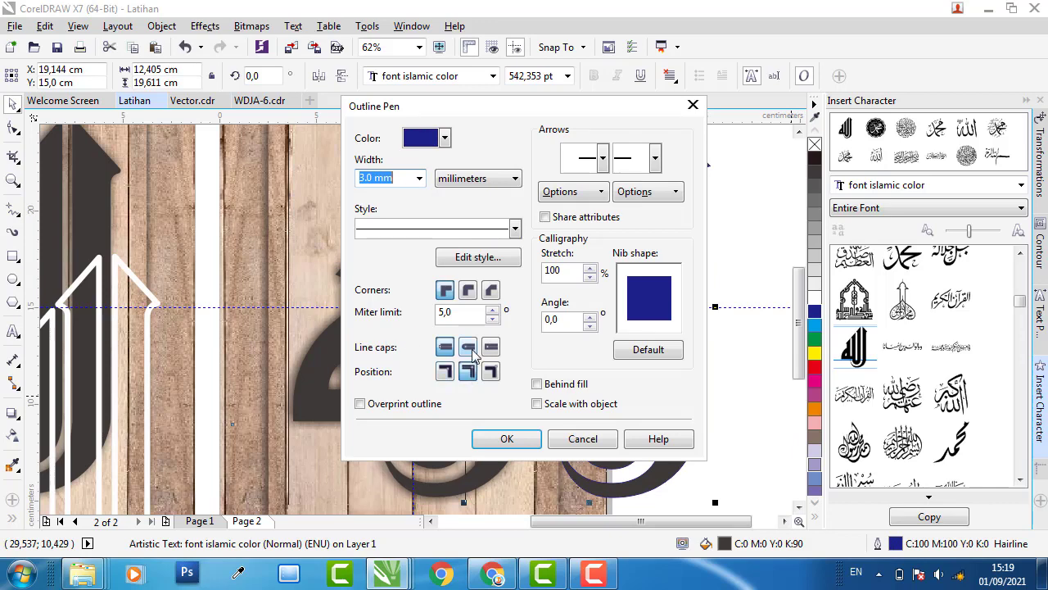
click(471, 349)
click(467, 289)
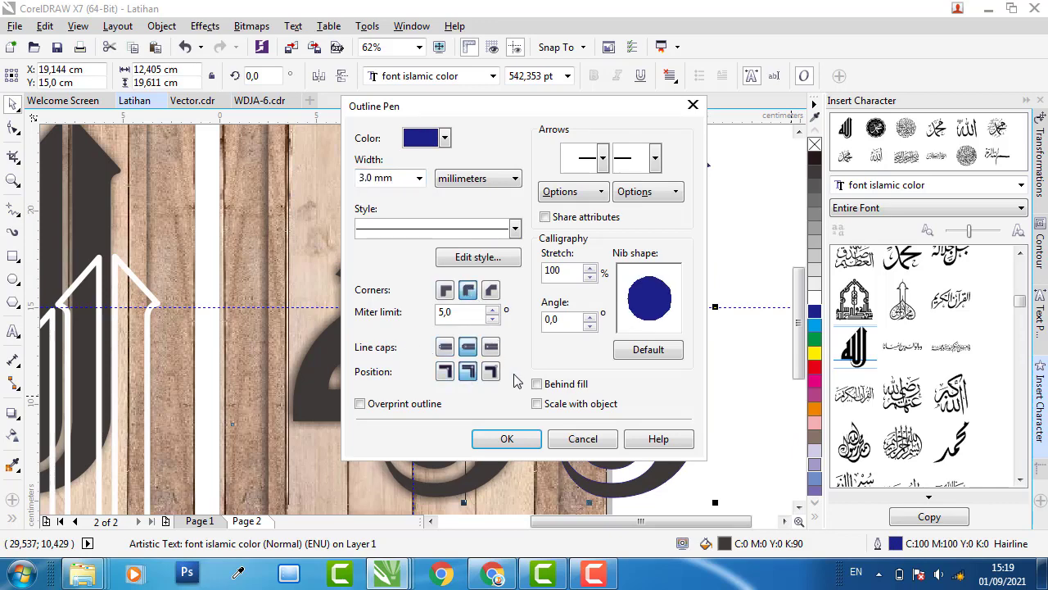
click(520, 437)
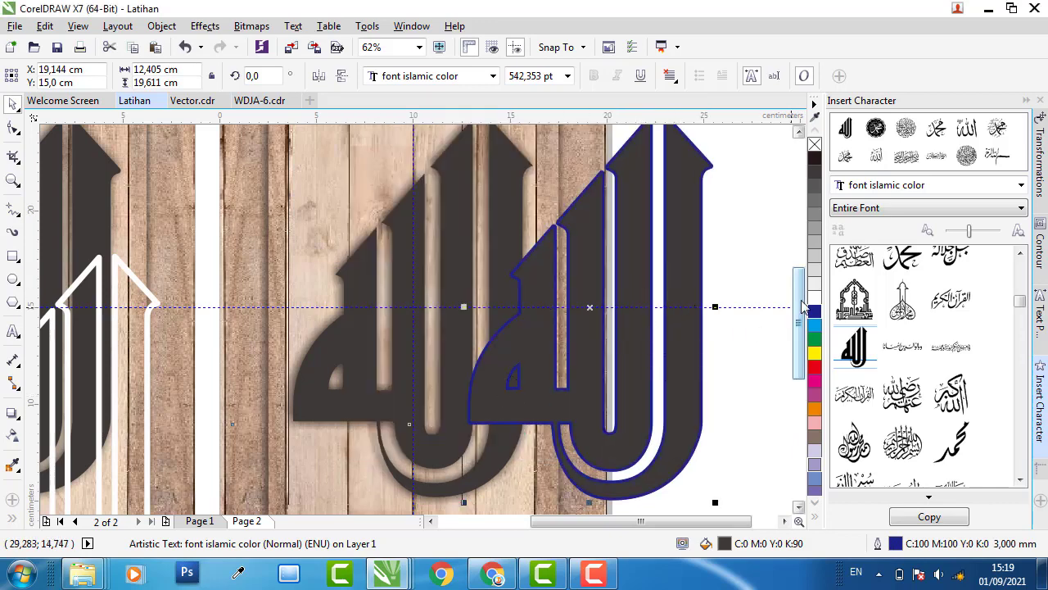
Step: Make the copy's outline white, remove its fill, and centre it on the page
right_click(815, 301)
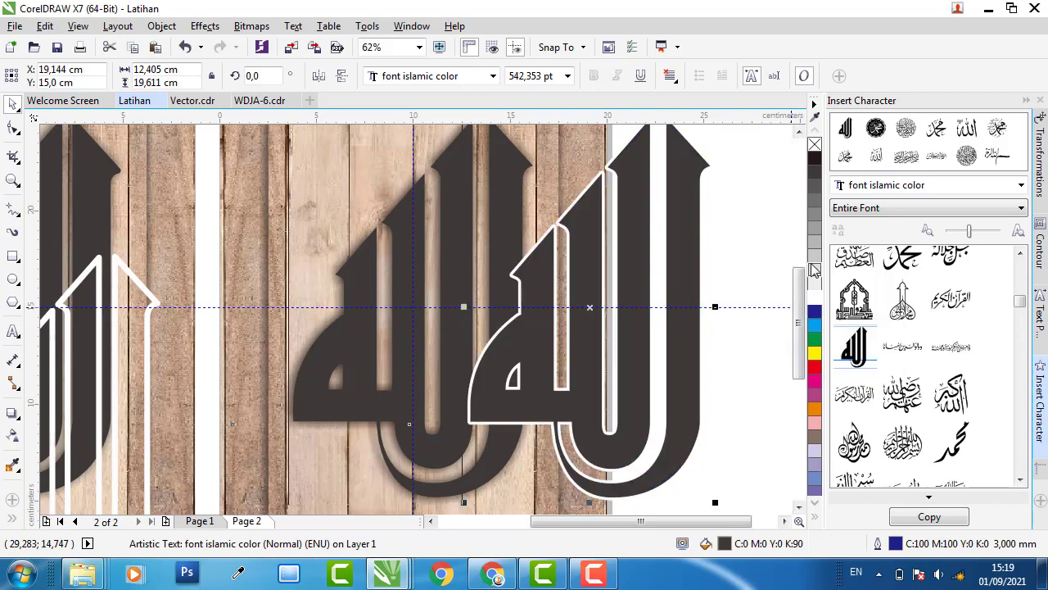
click(814, 146)
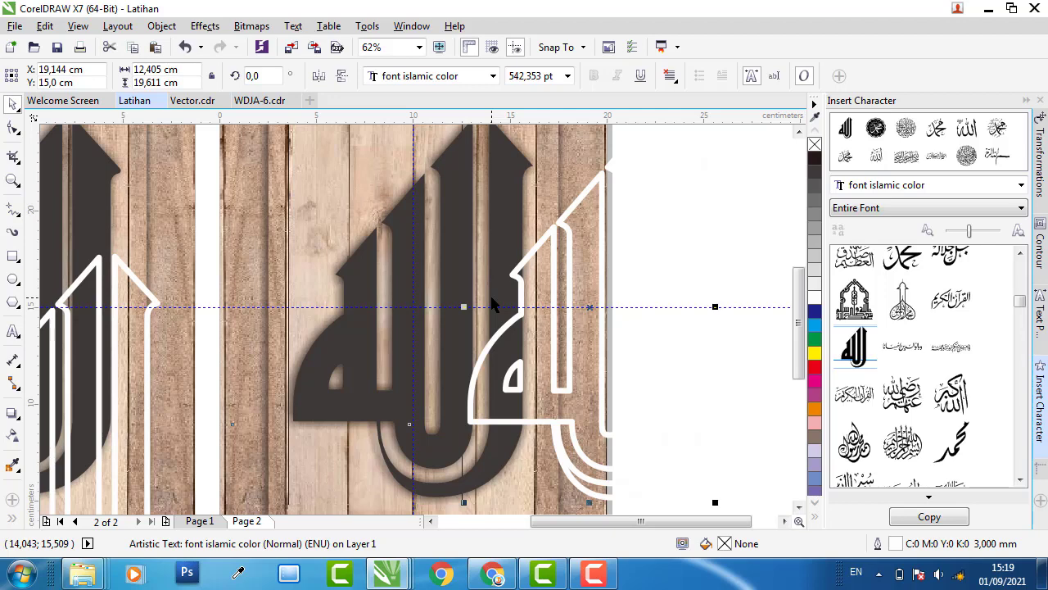
key(p)
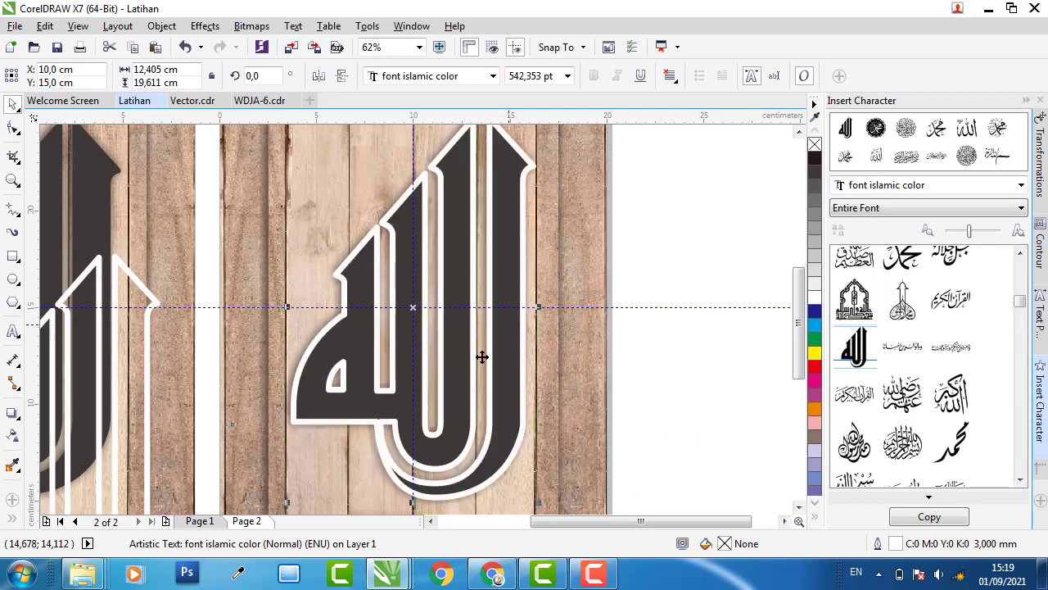
scroll(476, 357, down, 2)
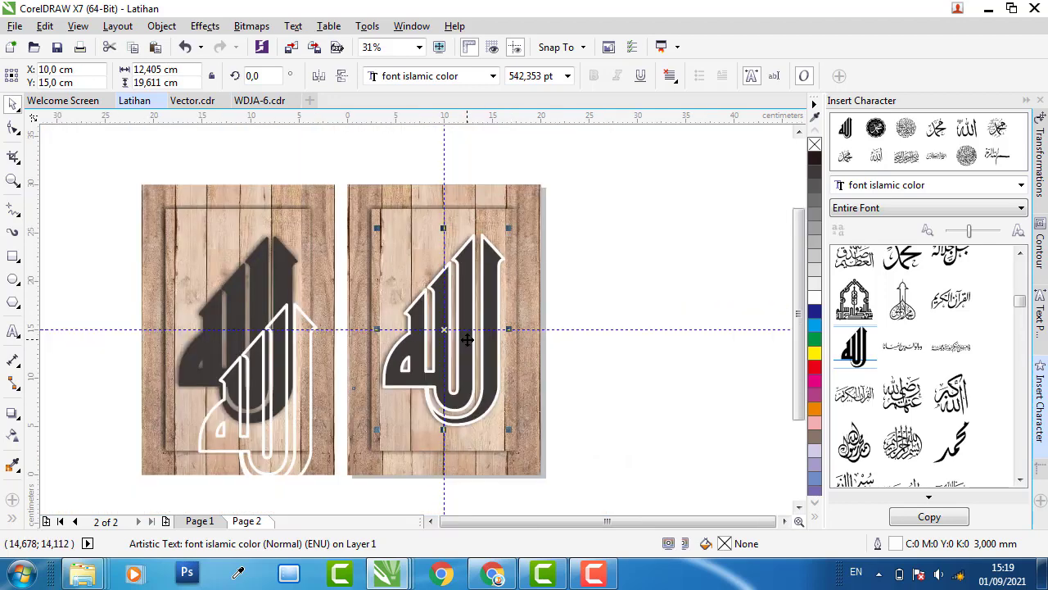
Step: Centre-align the white-outline Allah text over the dark text and delete the spare copy beside the panel
click(313, 361)
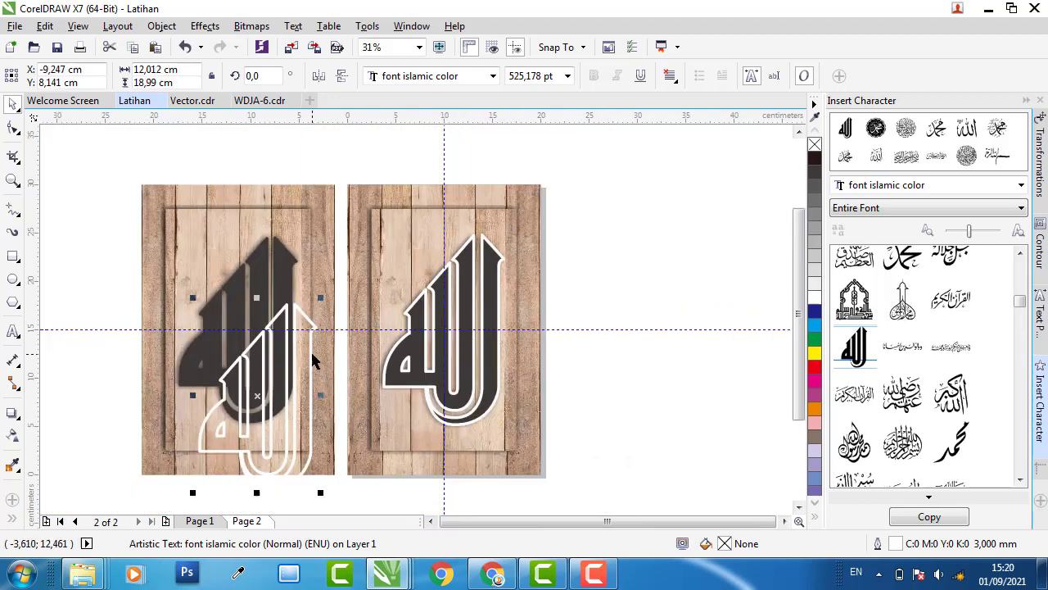
shift+click(300, 222)
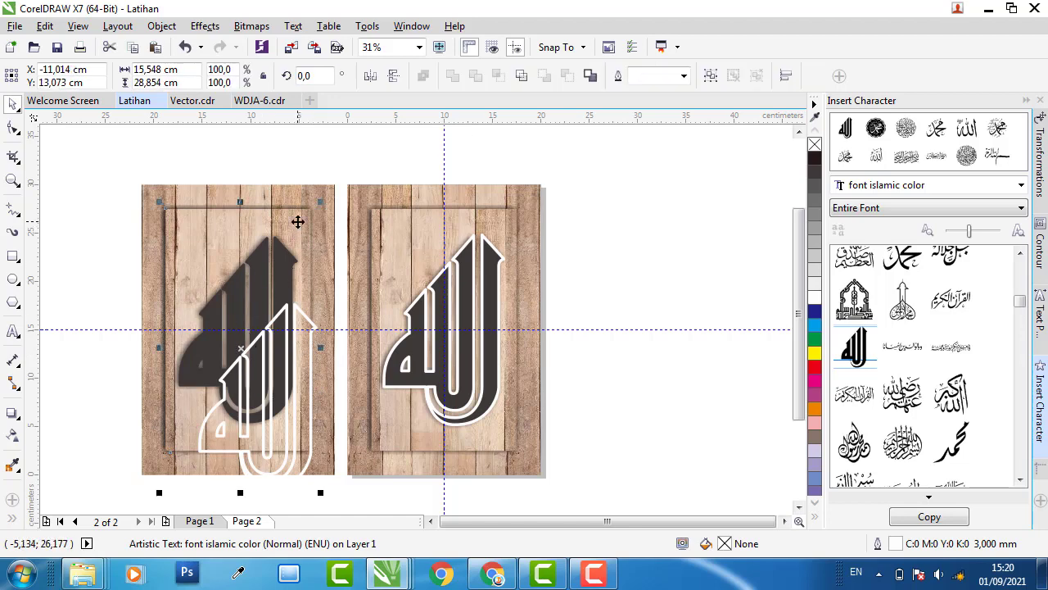
key(c)
key(e)
click(593, 256)
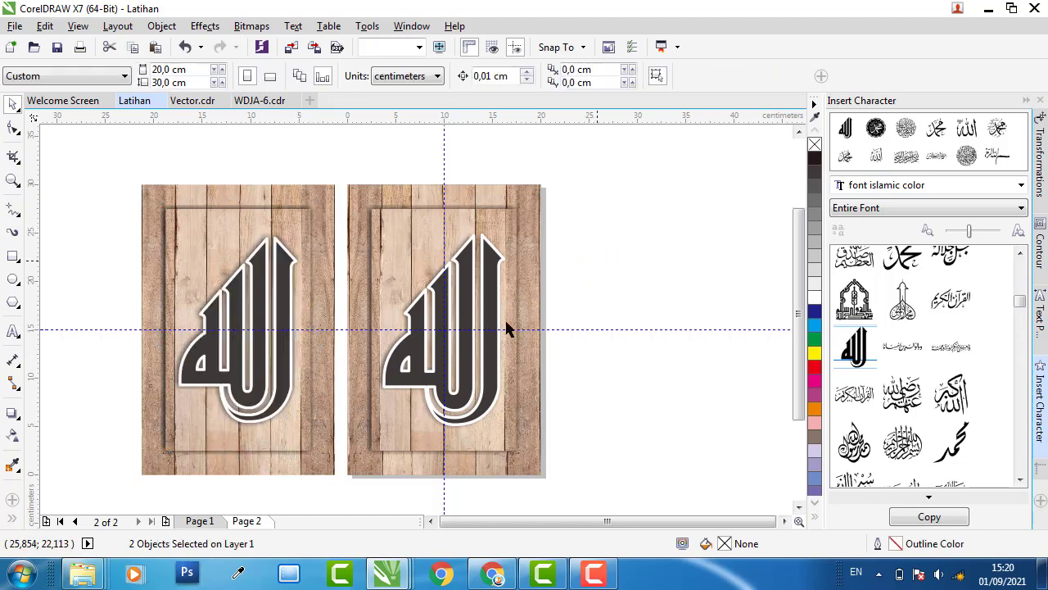
mouse_move(203, 320)
mouse_down()
mouse_move(308, 491)
mouse_move(340, 500)
mouse_up()
key(Delete)
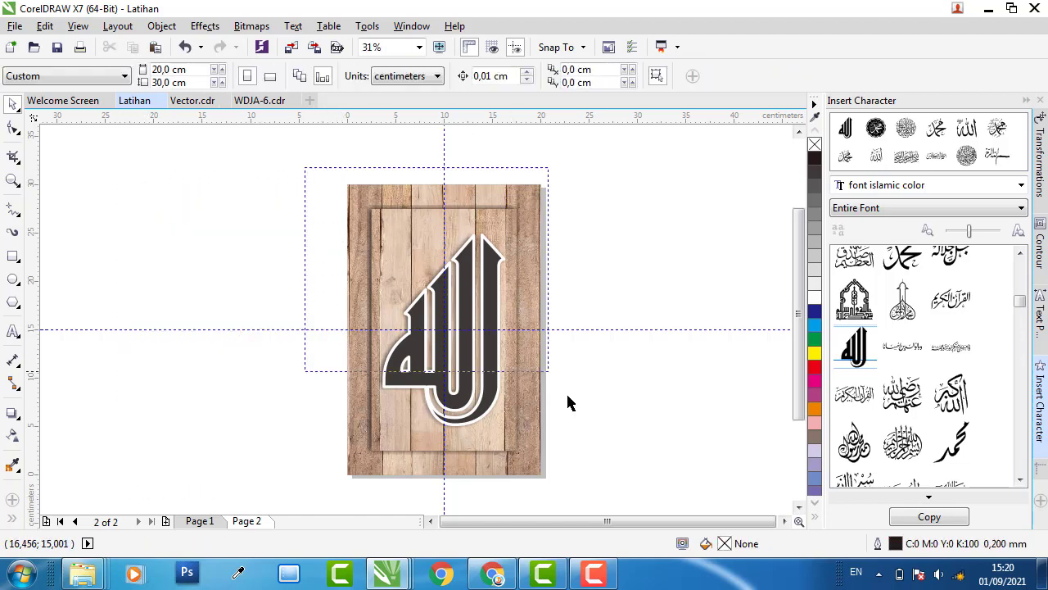
Step: Group the Allah panel's six objects into one group
drag(571, 402, 602, 479)
right_click(504, 279)
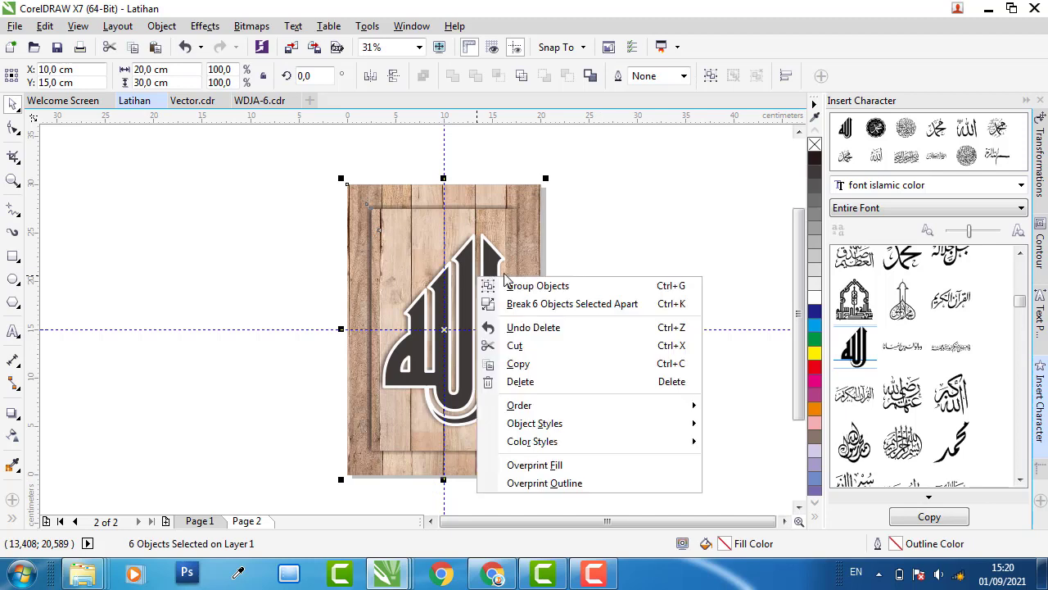
click(534, 286)
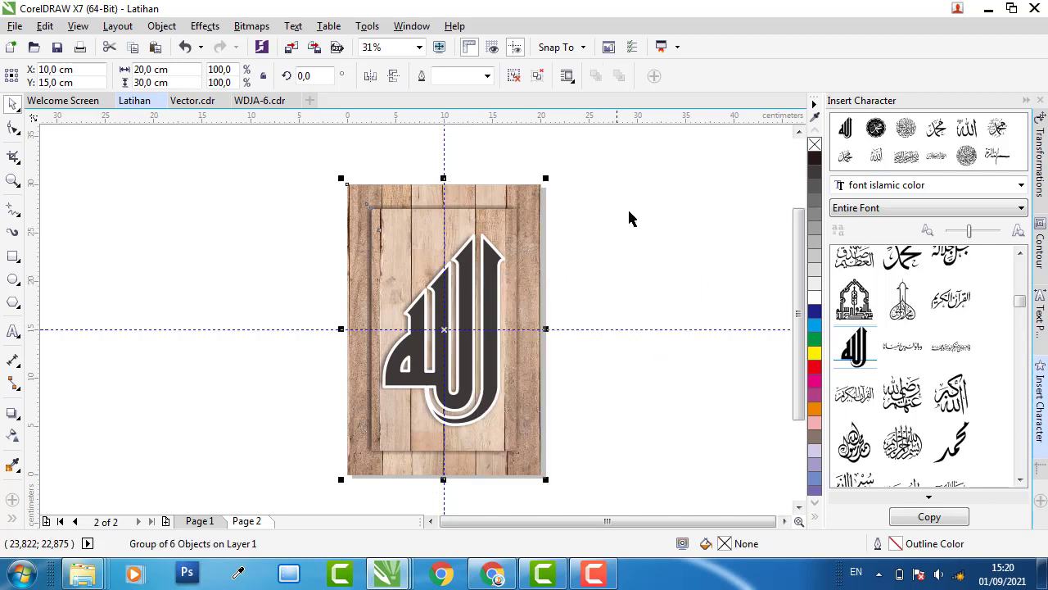
click(342, 218)
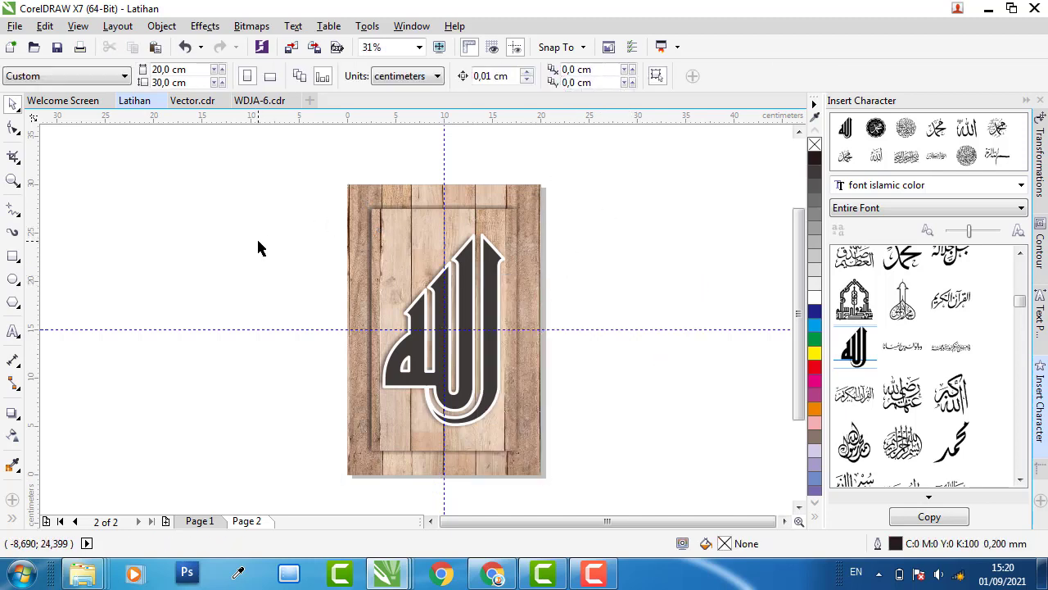
Step: Duplicate Page 2 into a new Page 3, then bring up the WDJA-6.cdr document
right_click(250, 527)
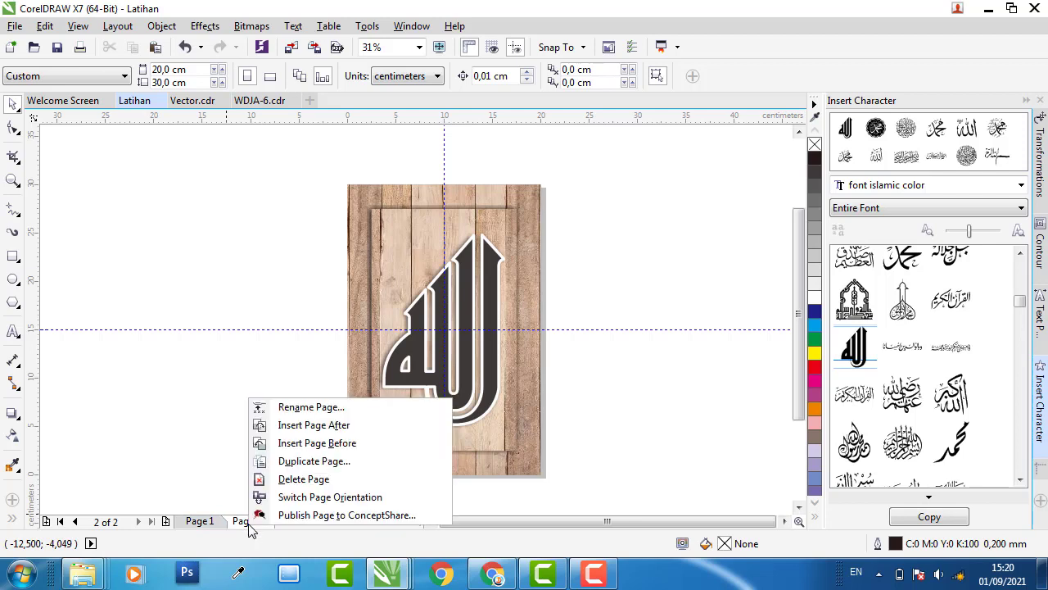
click(297, 464)
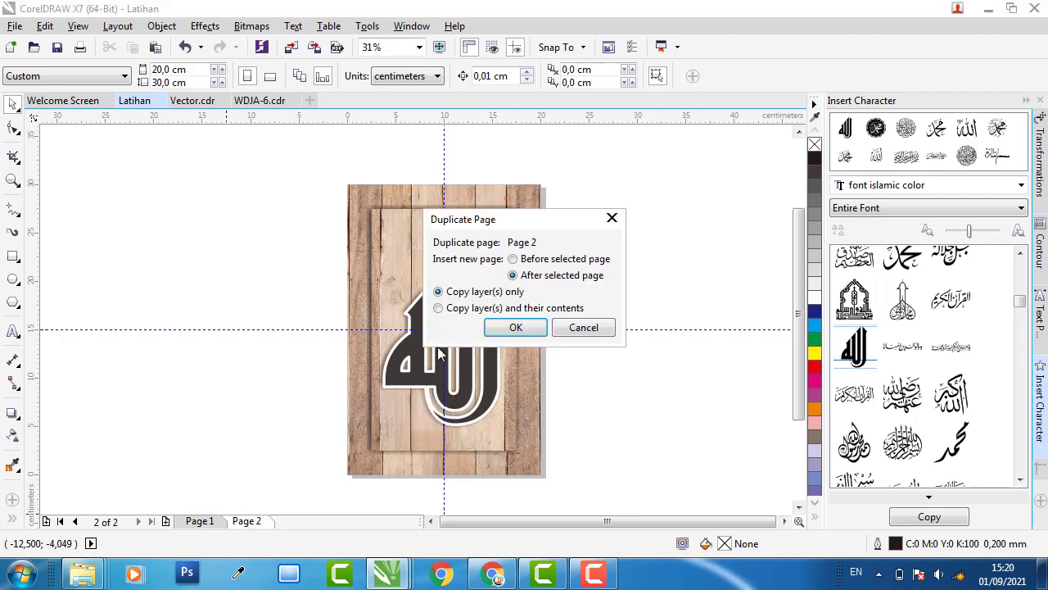
click(513, 328)
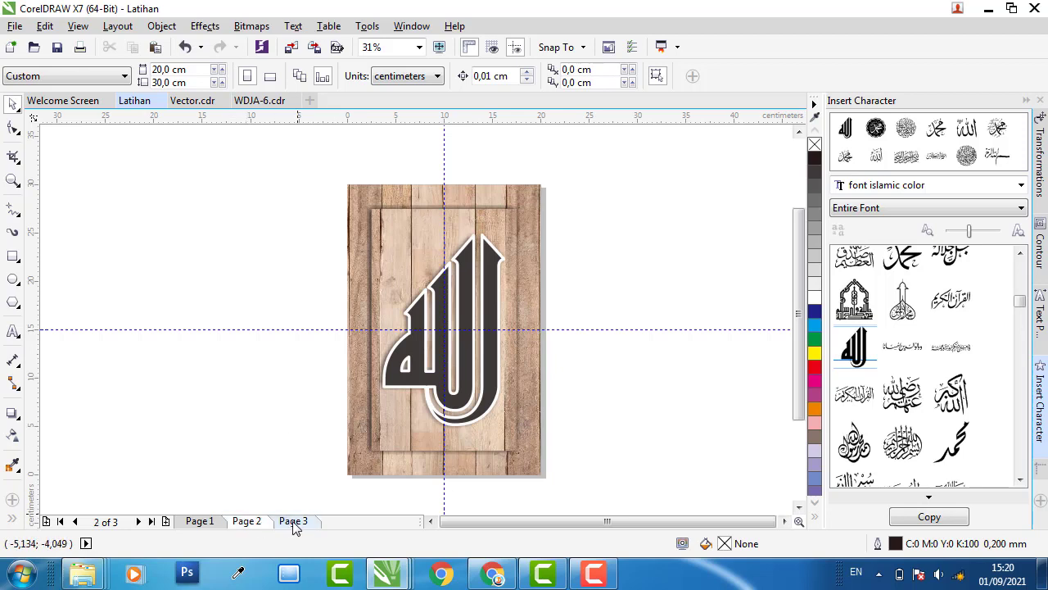
click(252, 102)
Step: Copy the Muhammad calligraphy from Page 4 of WDJA-6.cdr
click(341, 522)
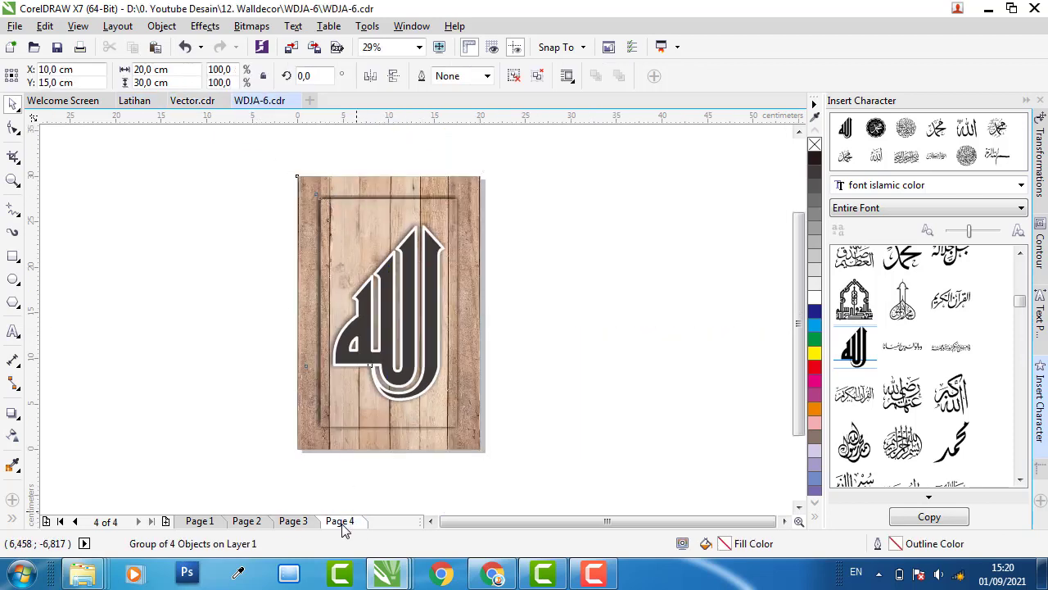
click(464, 453)
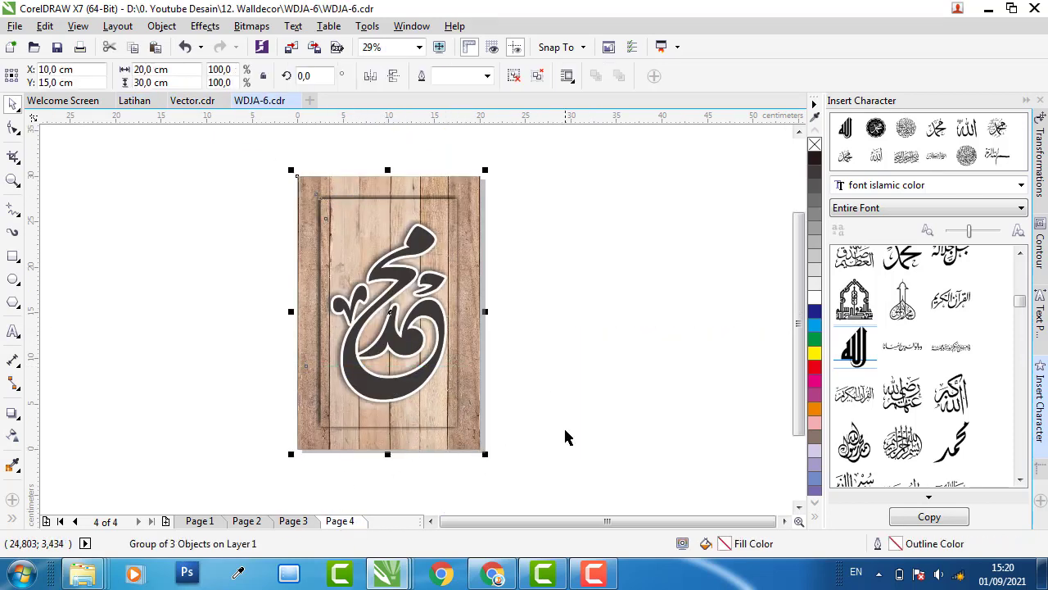
right_click(439, 242)
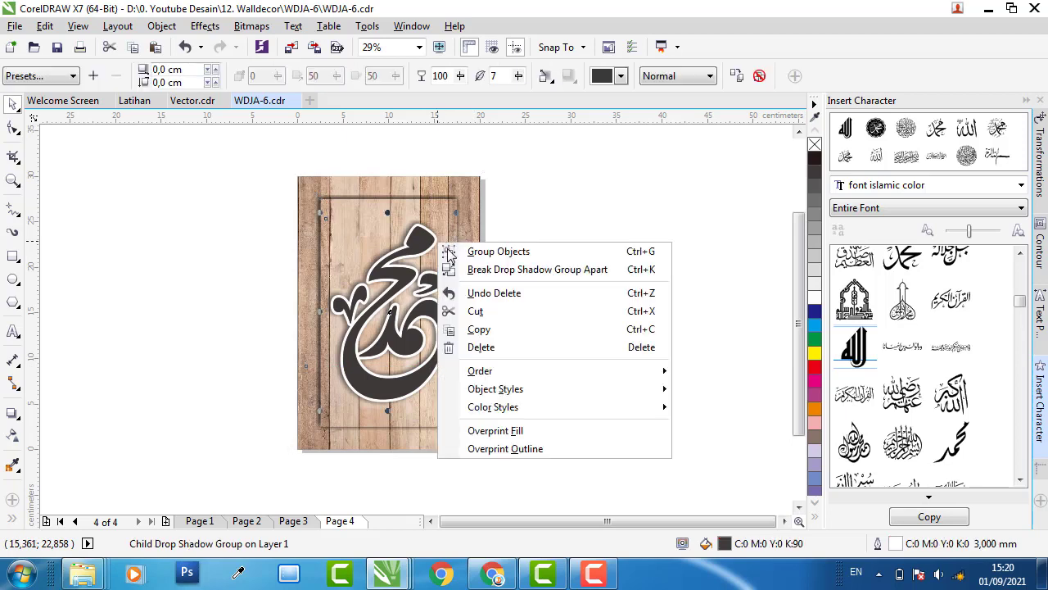
click(484, 329)
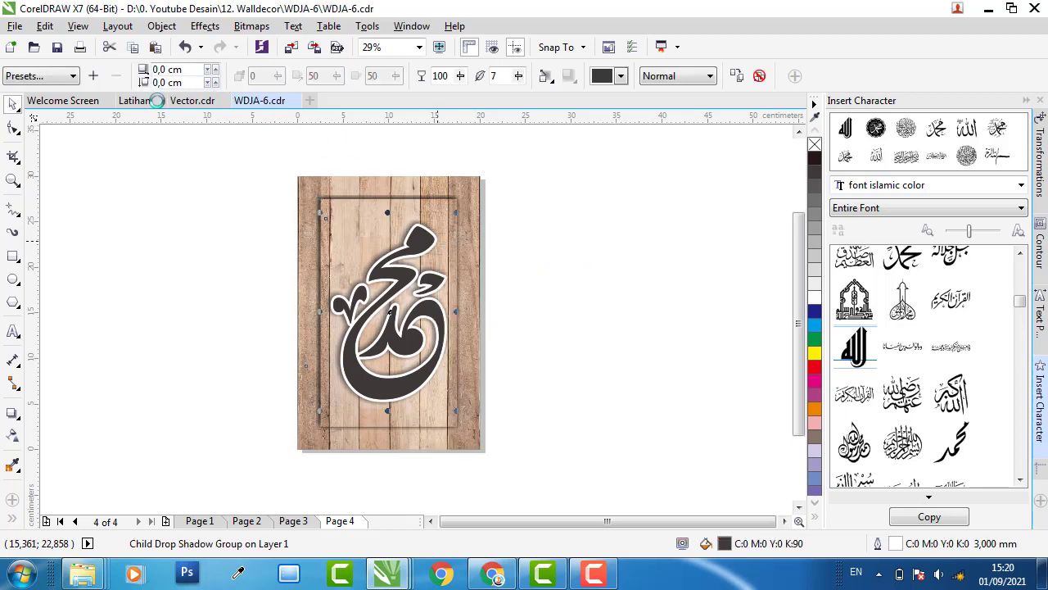
Step: Paste the Muhammad calligraphy into Latihan and place it left of Page 3's Allah panel
click(154, 100)
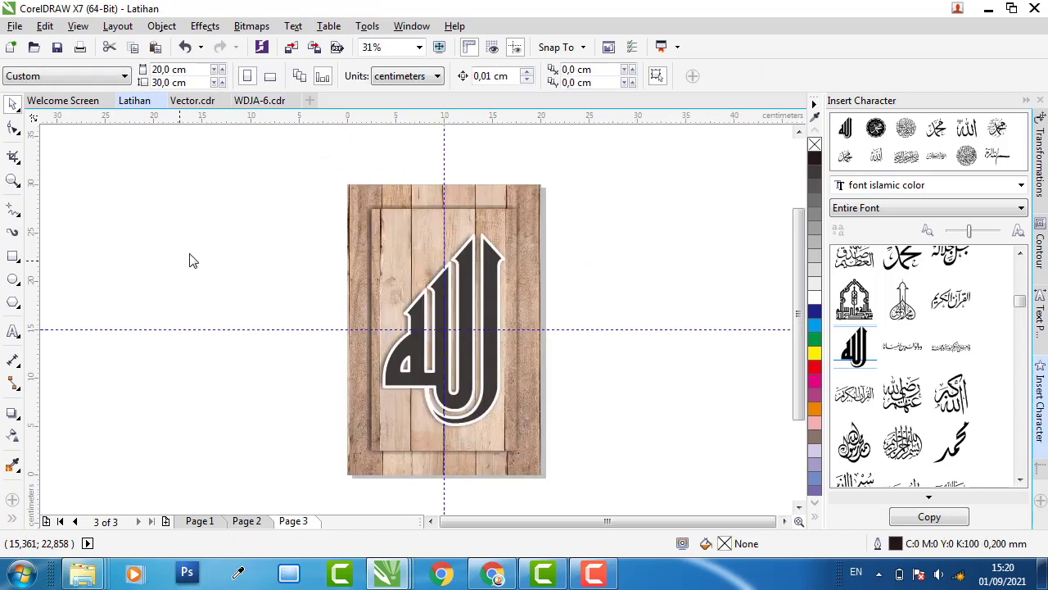
right_click(189, 260)
click(247, 357)
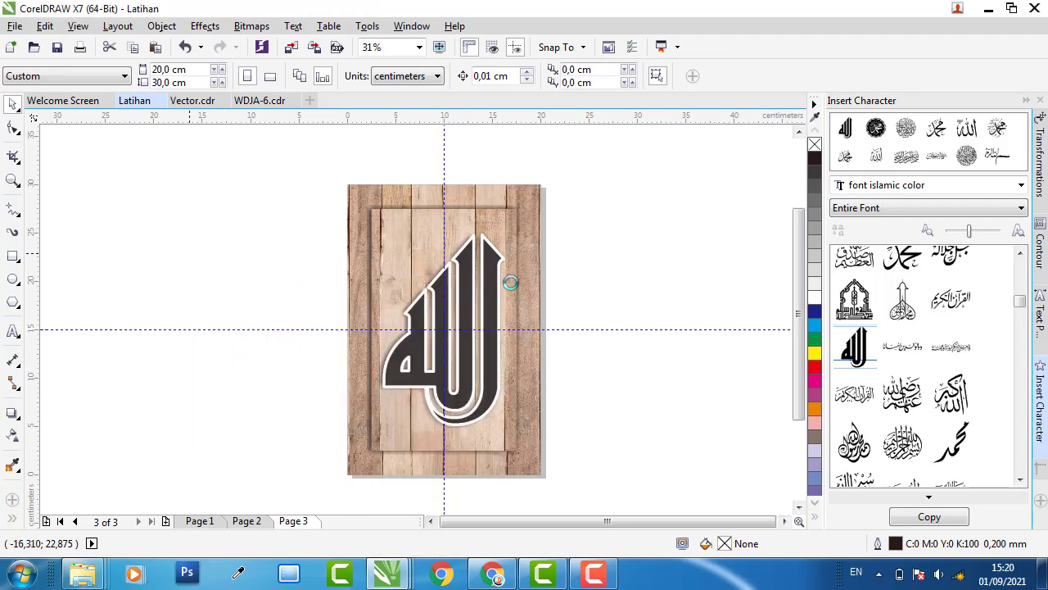
drag(490, 261, 266, 259)
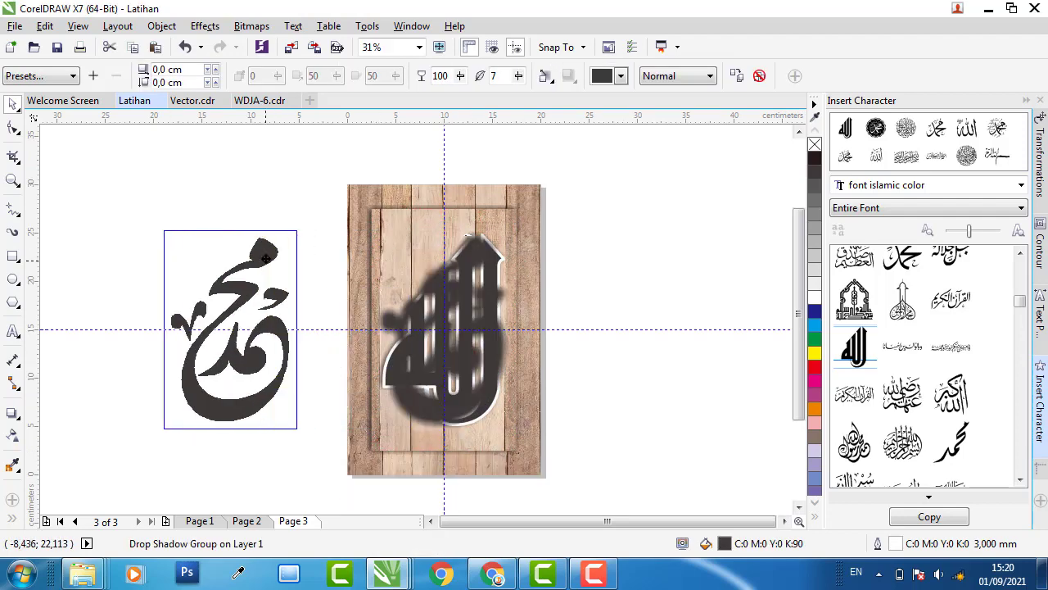
drag(398, 241, 588, 241)
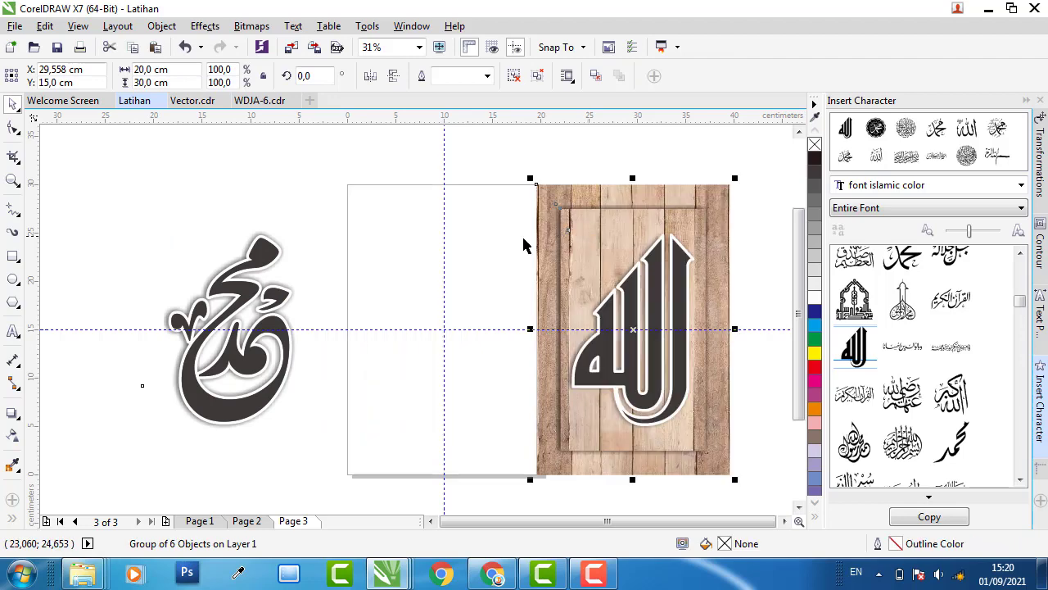
key(ctrl+z)
click(253, 199)
click(259, 250)
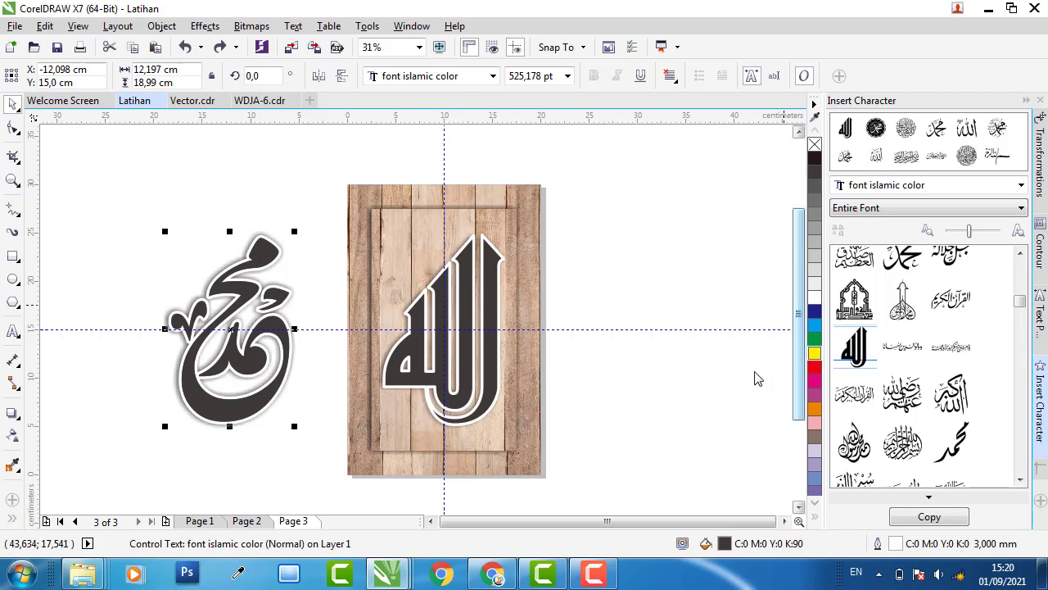
click(141, 385)
drag(1020, 480, 1021, 479)
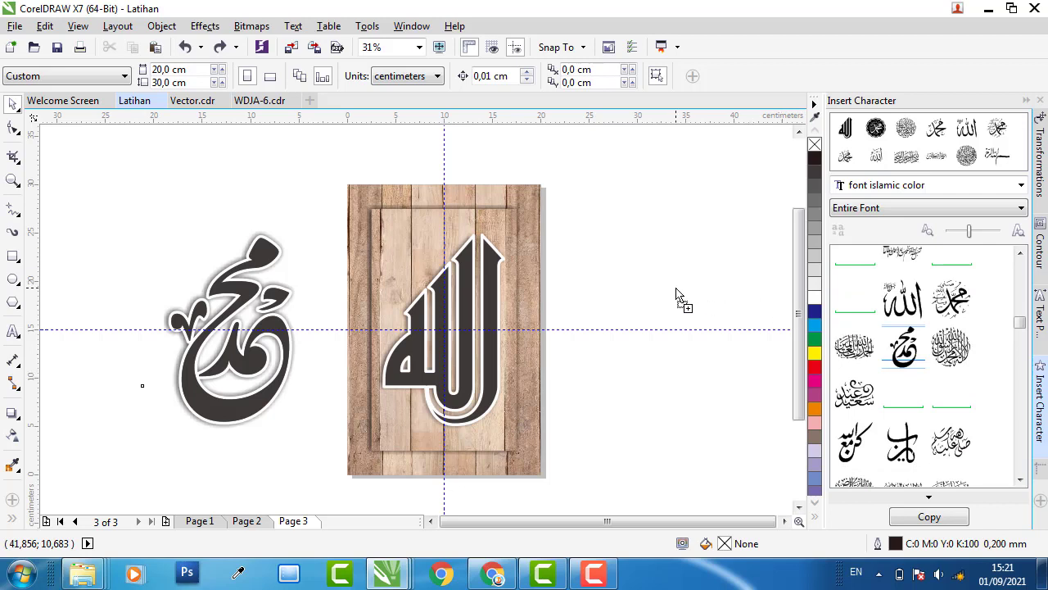
Step: Scale the black Muhammad glyph to about 12.2 × 19 cm and place it right of the Allah panel
drag(677, 295, 577, 437)
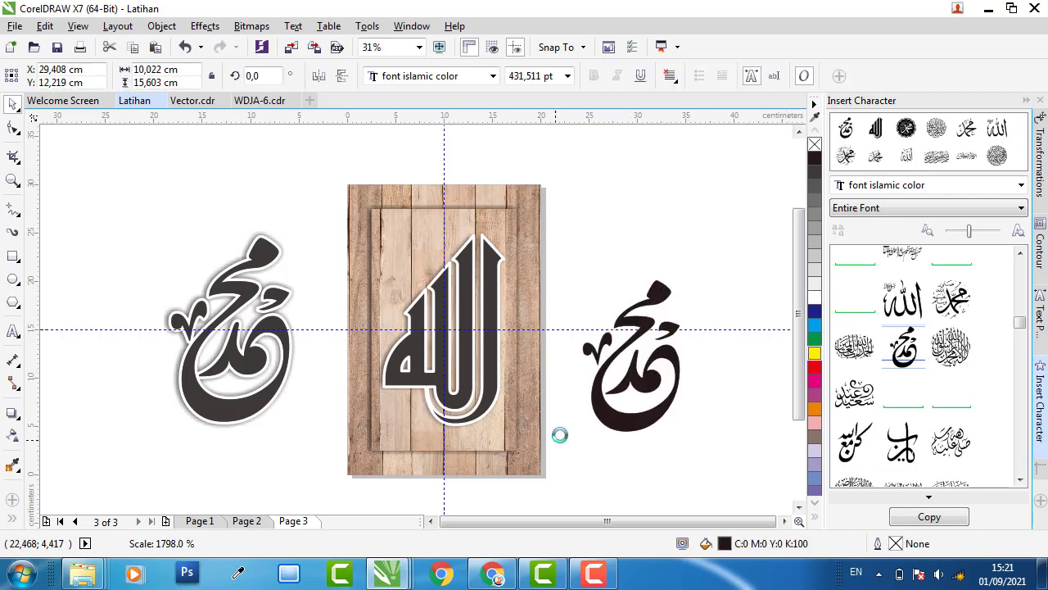
drag(688, 283, 720, 263)
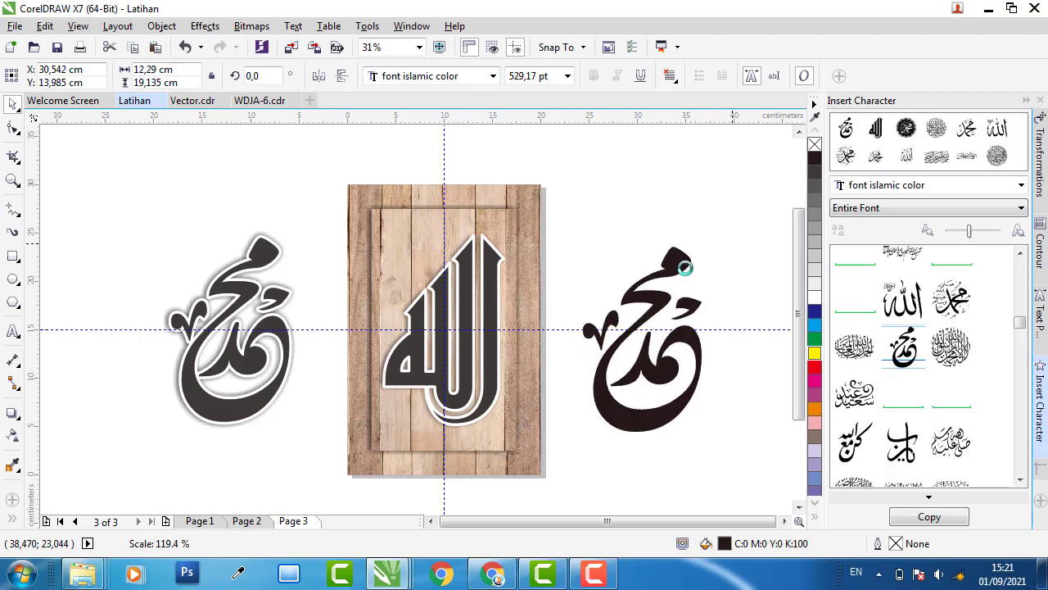
drag(639, 353, 568, 342)
drag(679, 265, 664, 265)
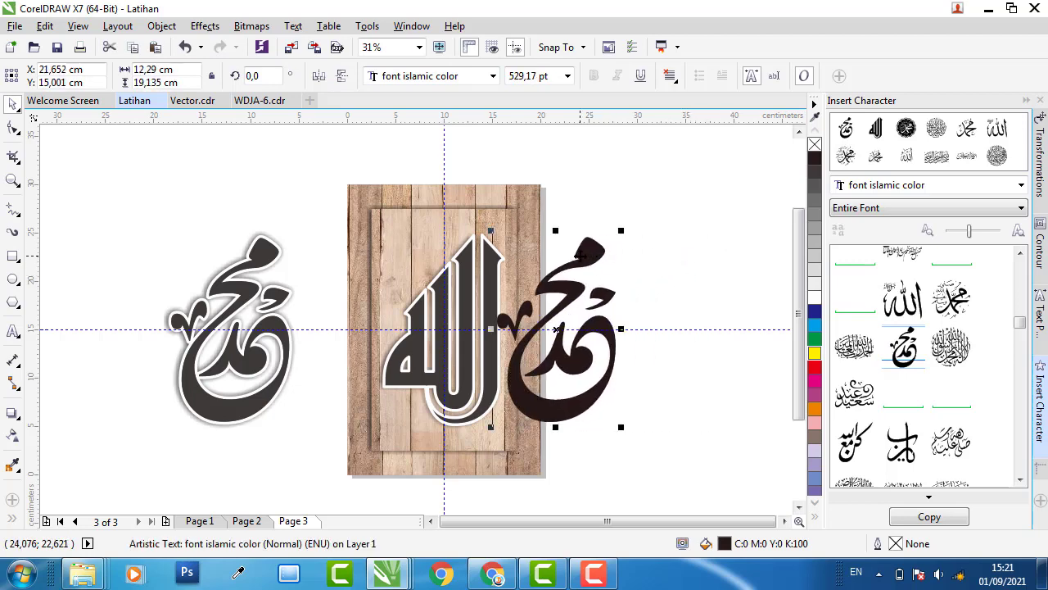
scroll(584, 255, up, 1)
drag(585, 255, 398, 254)
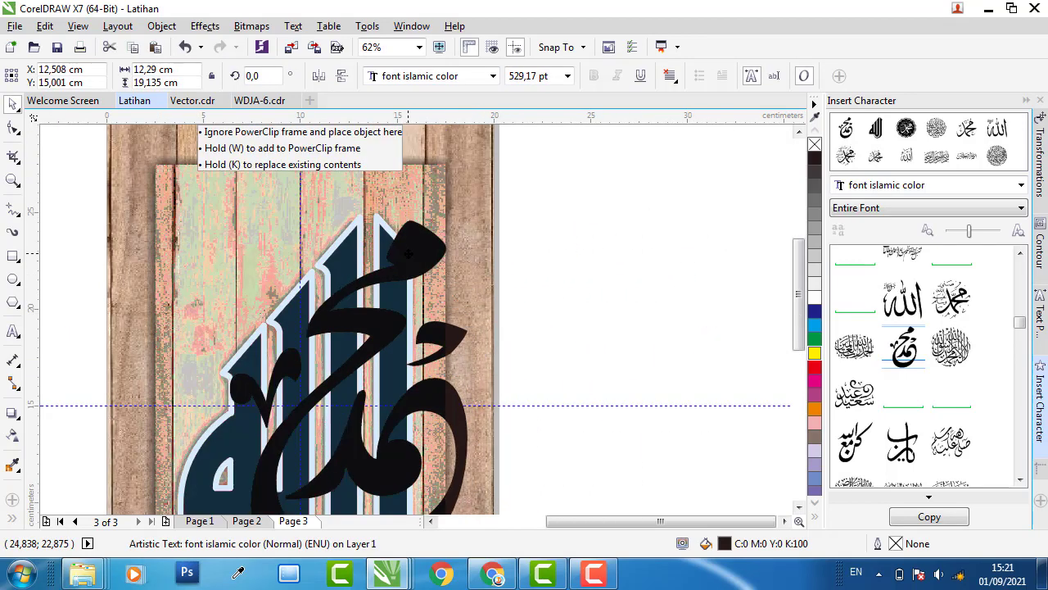
scroll(398, 254, down, 2)
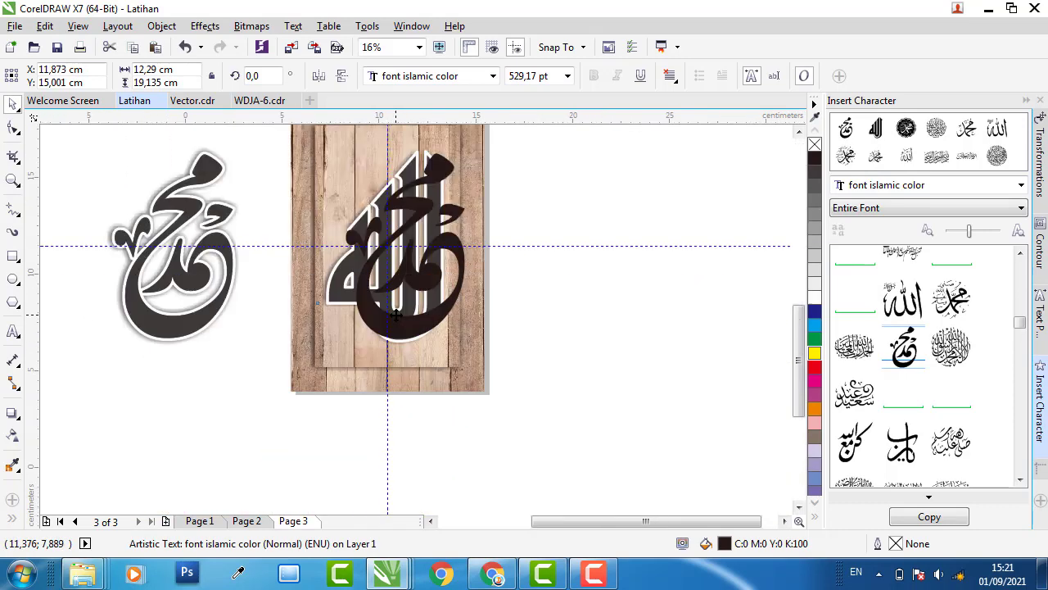
scroll(405, 350, up, 2)
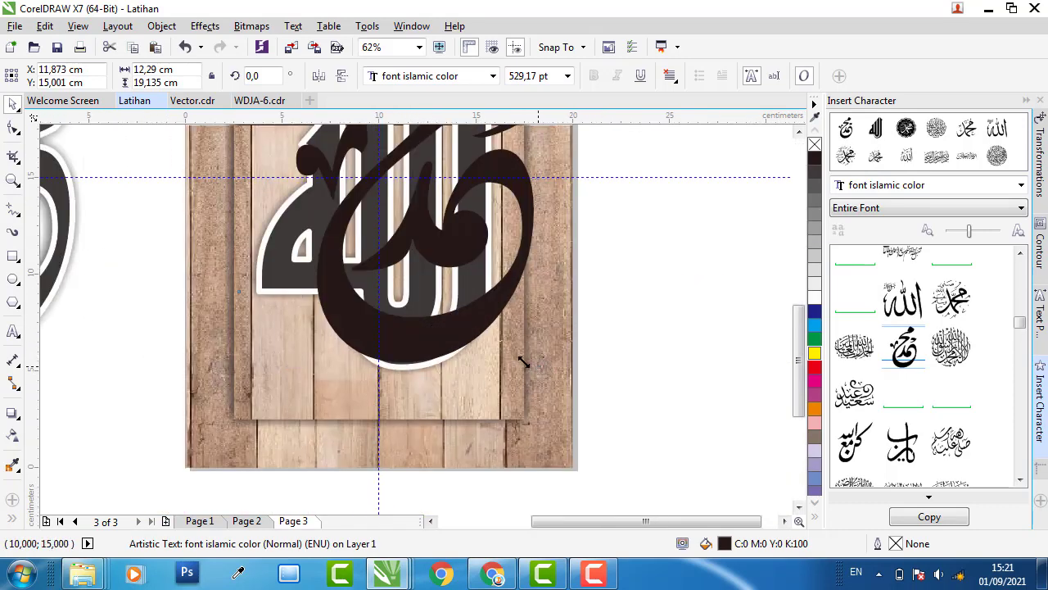
drag(539, 368, 520, 361)
scroll(471, 358, down, 1)
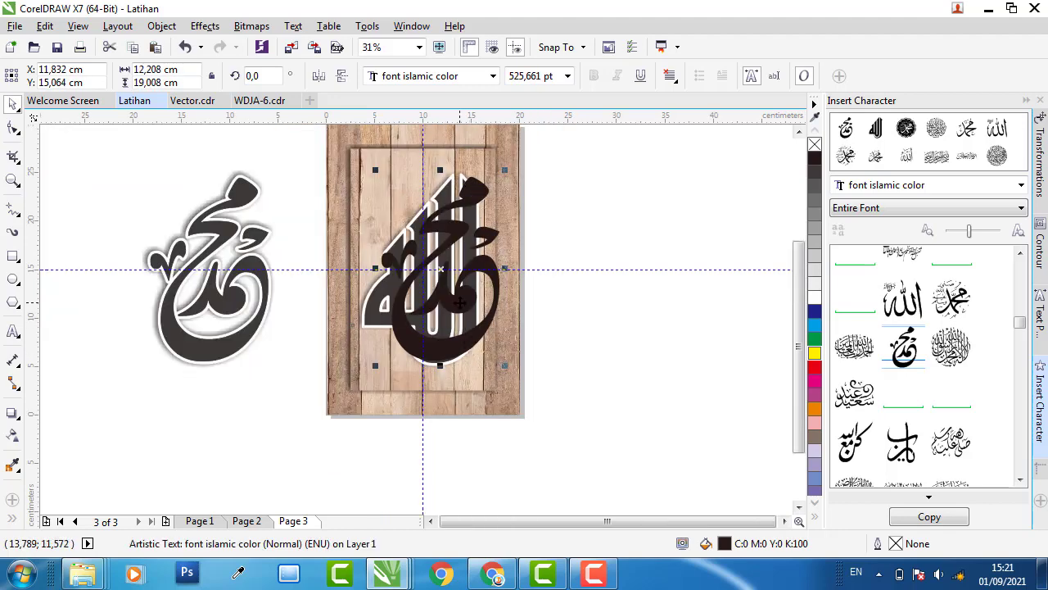
drag(460, 303, 617, 303)
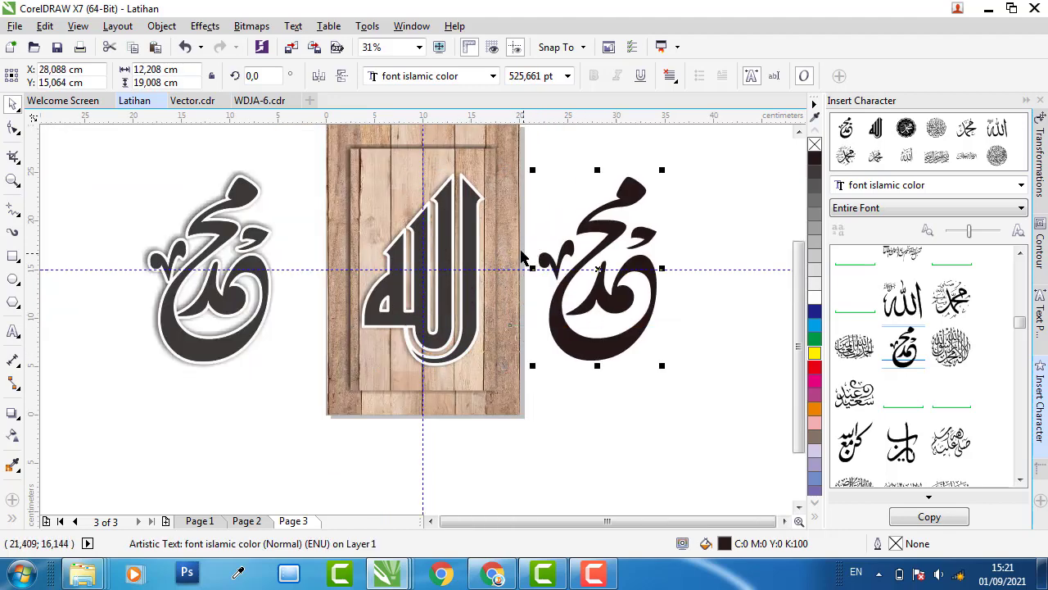
Step: Fill the right Muhammad glyph with the dark grey sampled by the Color Eyedropper
click(12, 464)
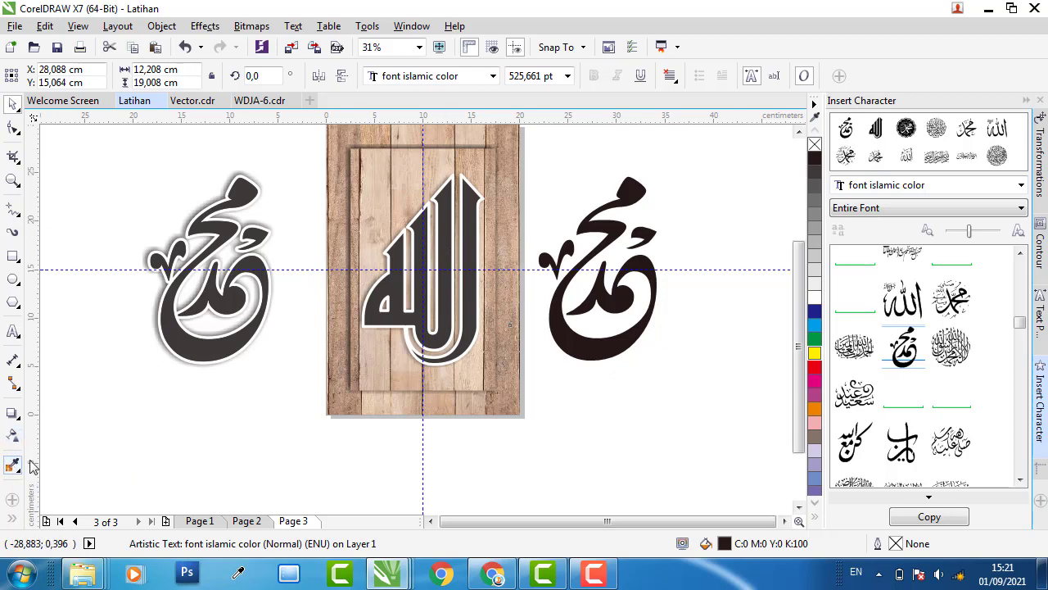
click(582, 347)
click(13, 105)
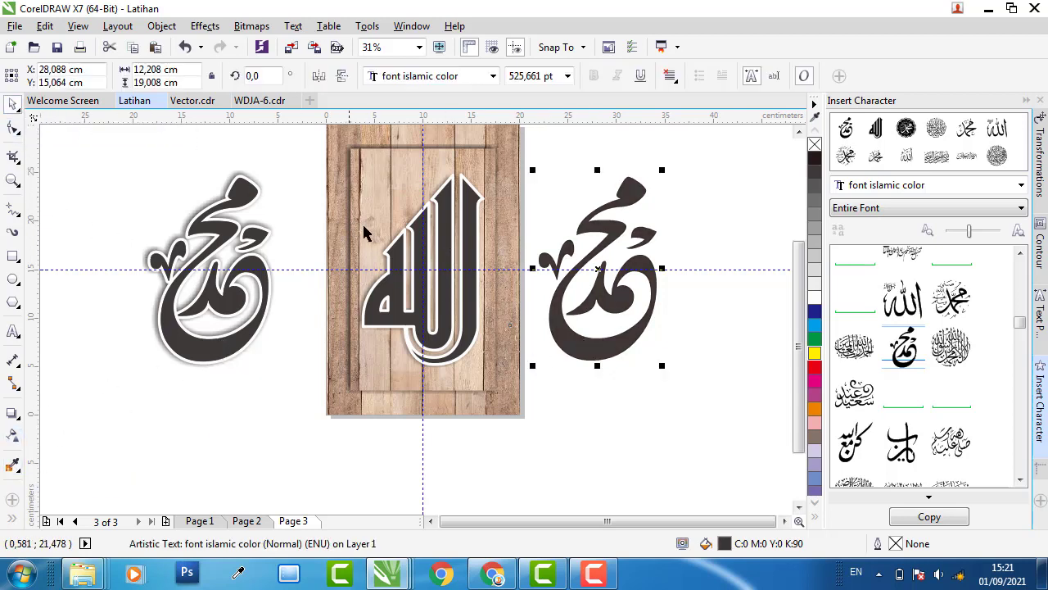
click(557, 133)
click(633, 195)
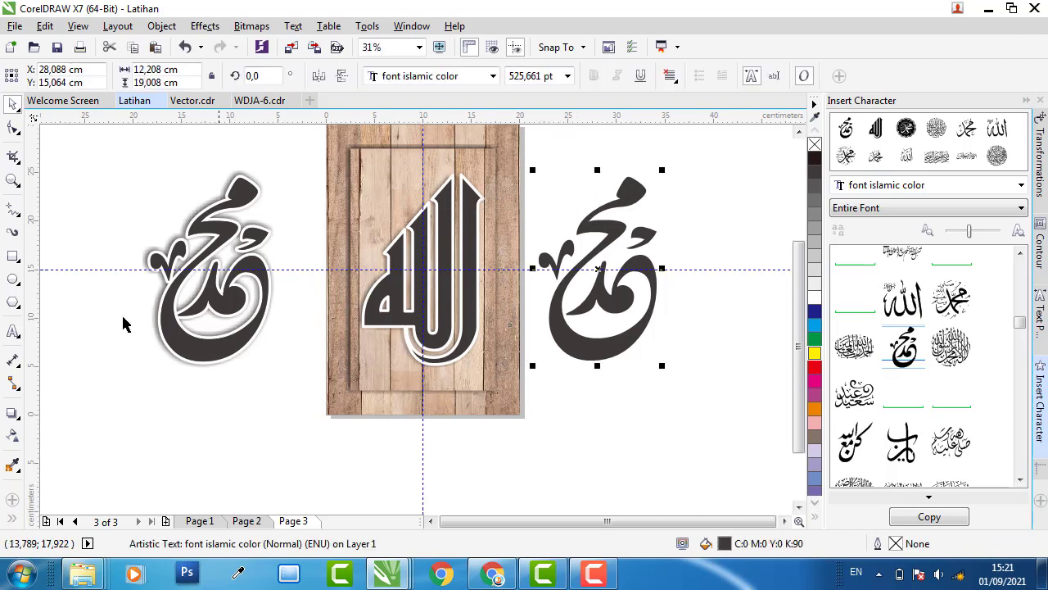
click(12, 414)
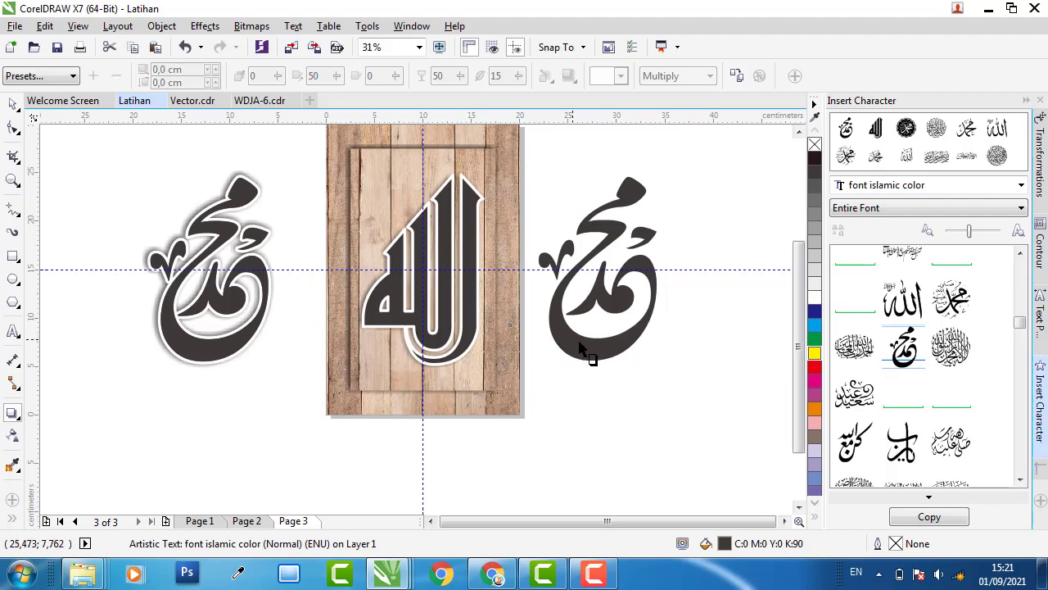
Step: Add a black Small Glow shadow with feather 7 to the right Muhammad glyph
drag(597, 361, 594, 375)
click(49, 76)
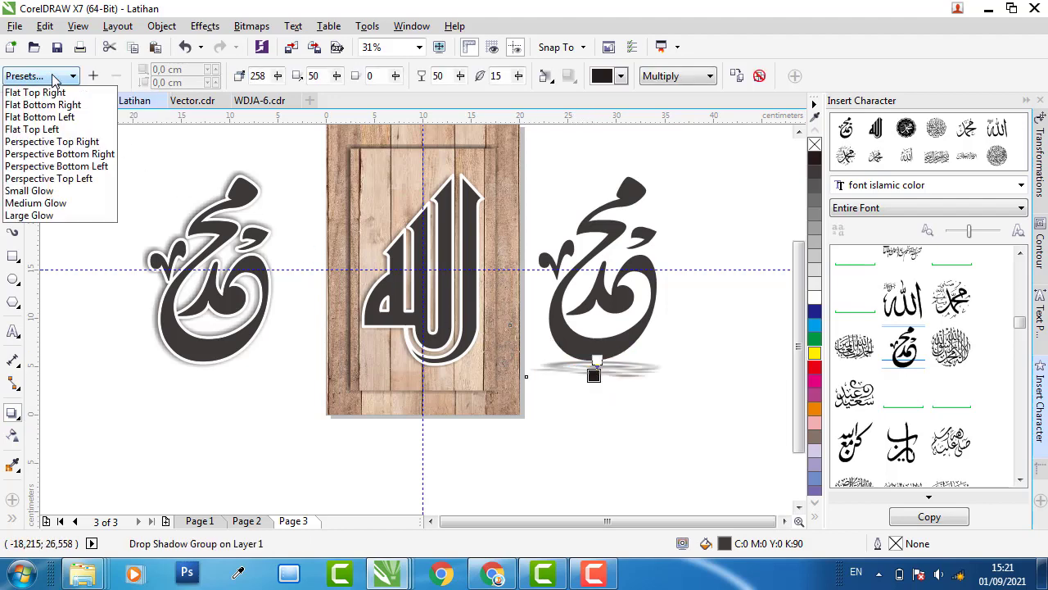
click(29, 190)
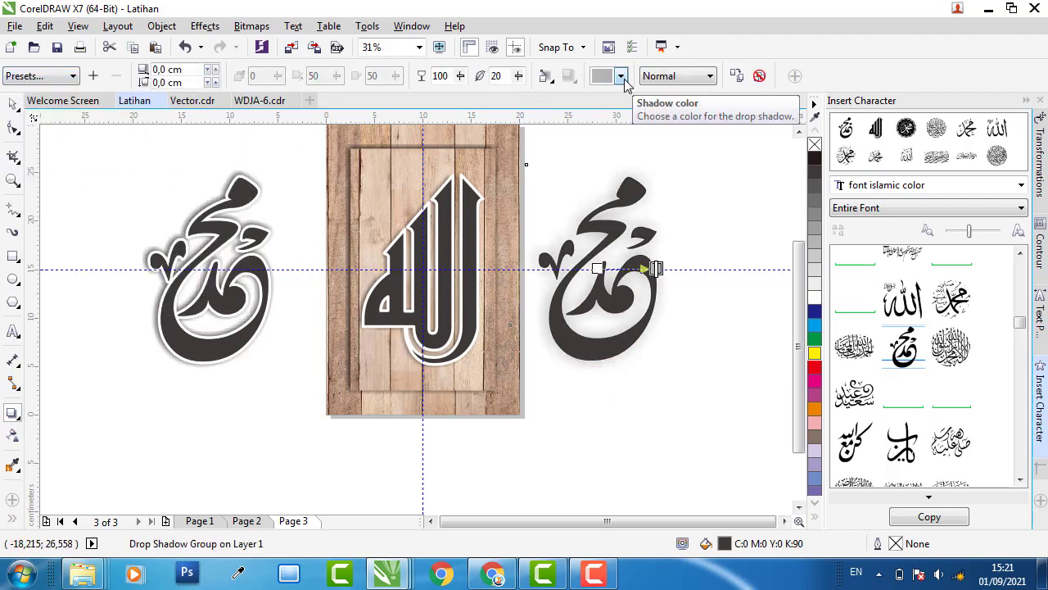
click(620, 76)
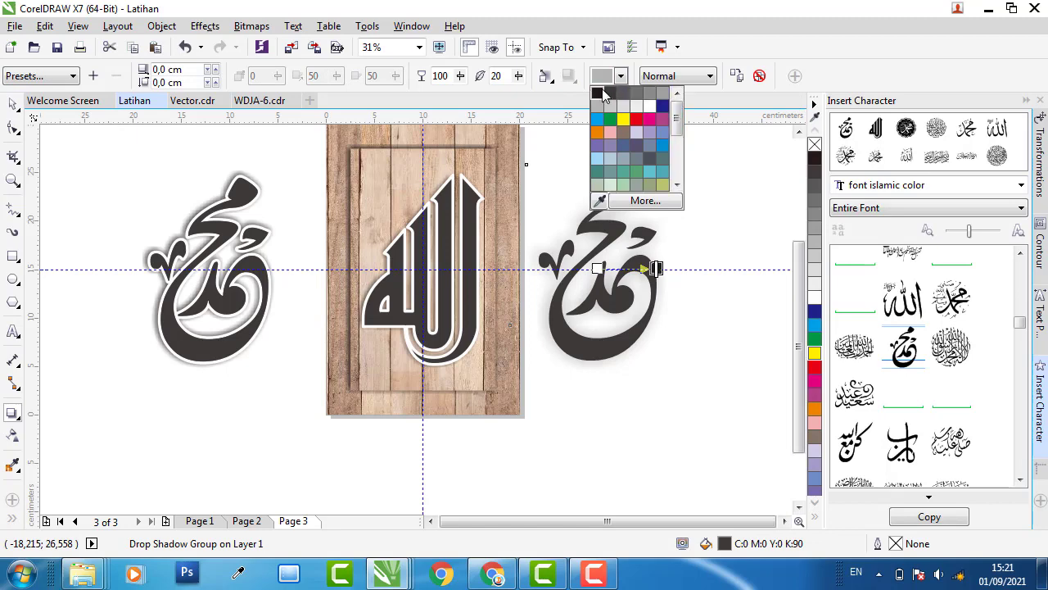
click(598, 93)
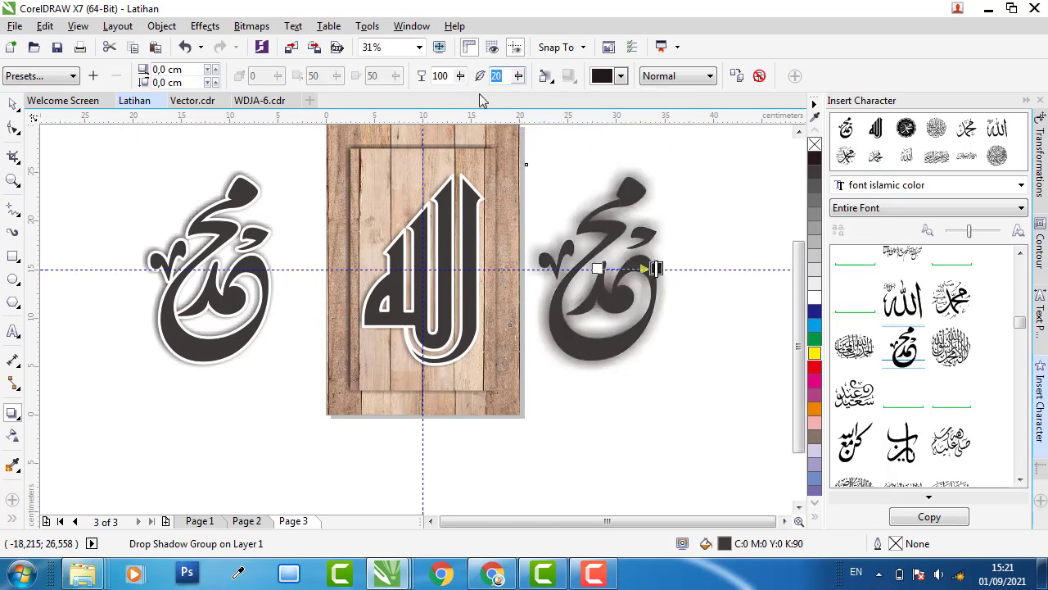
text(7)
key(Return)
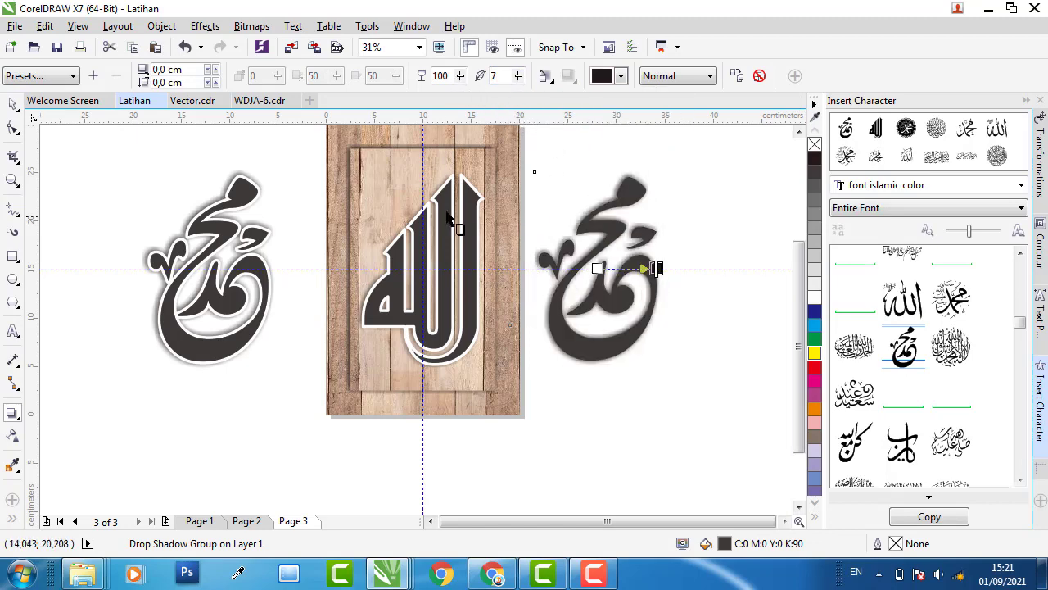
click(12, 105)
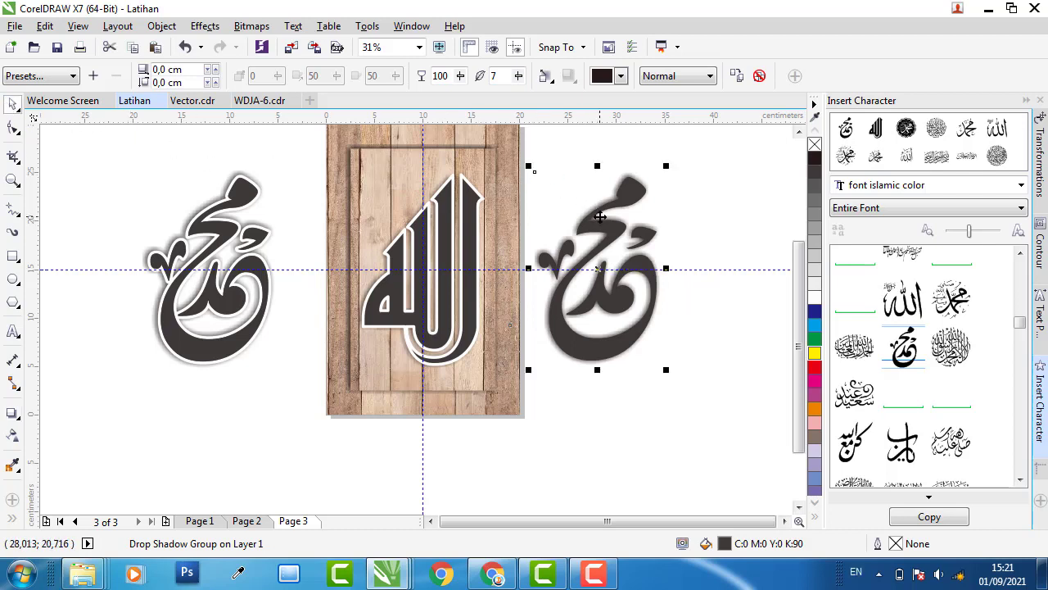
Step: Place a copy of the Muhammad glyph to its right
drag(597, 225, 734, 228)
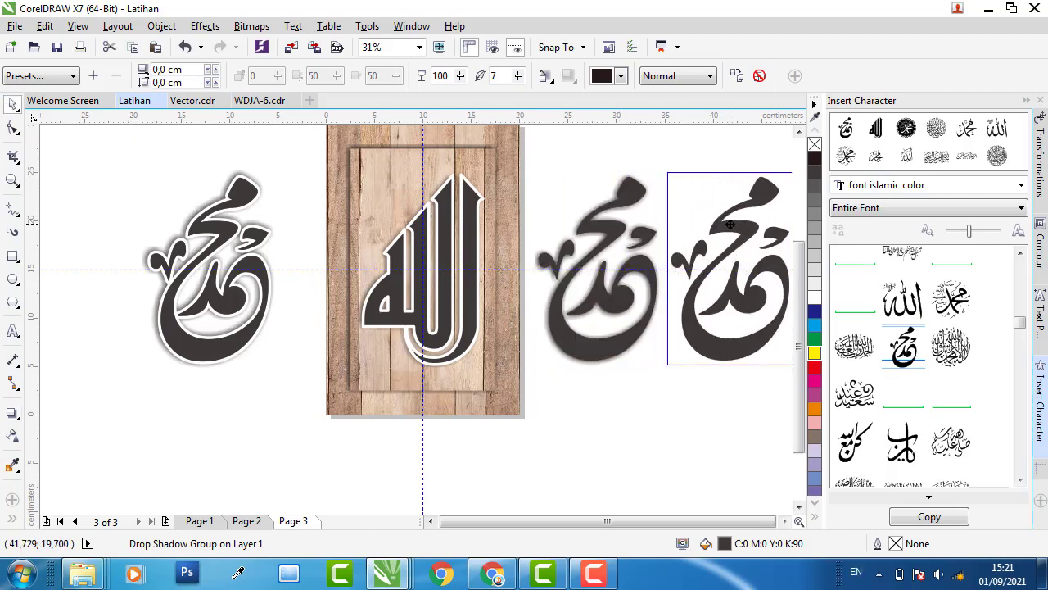
key(ctrl+z)
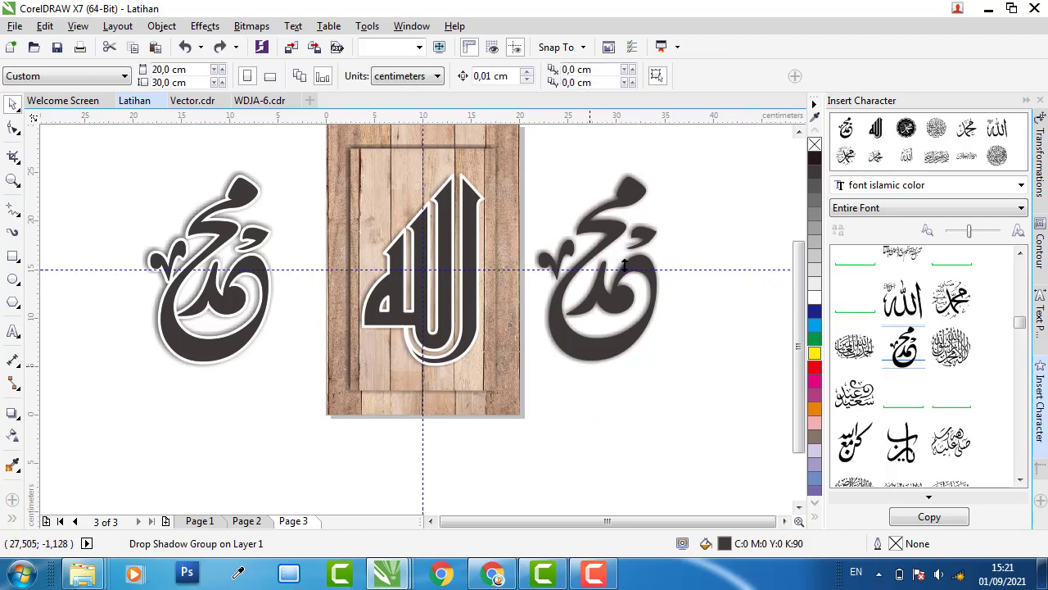
drag(607, 233, 743, 232)
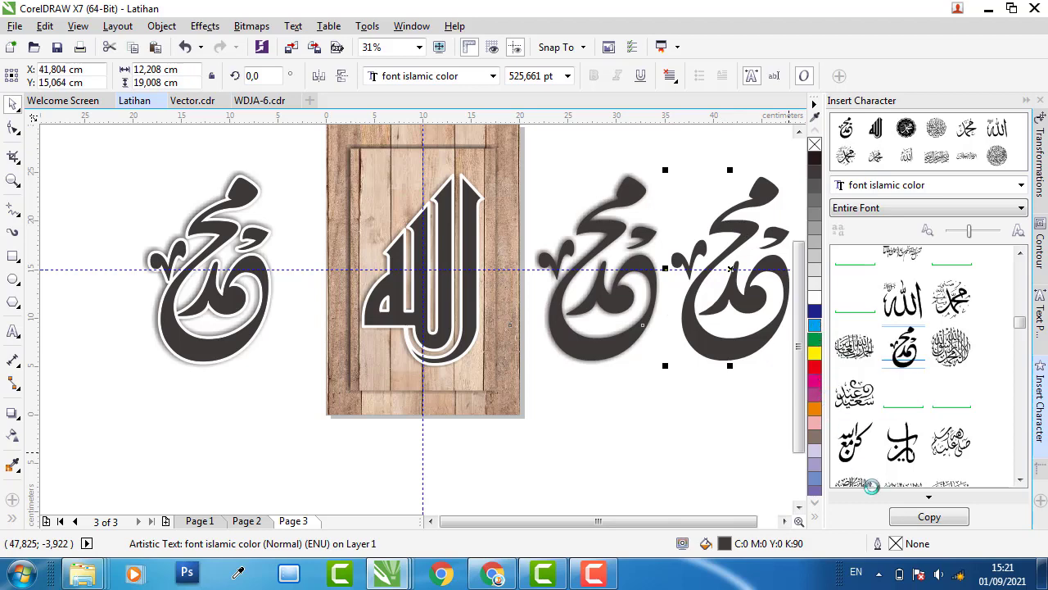
Step: Give the copy a 3.0 mm white outline with round corners and caps, and no fill
double_click(897, 543)
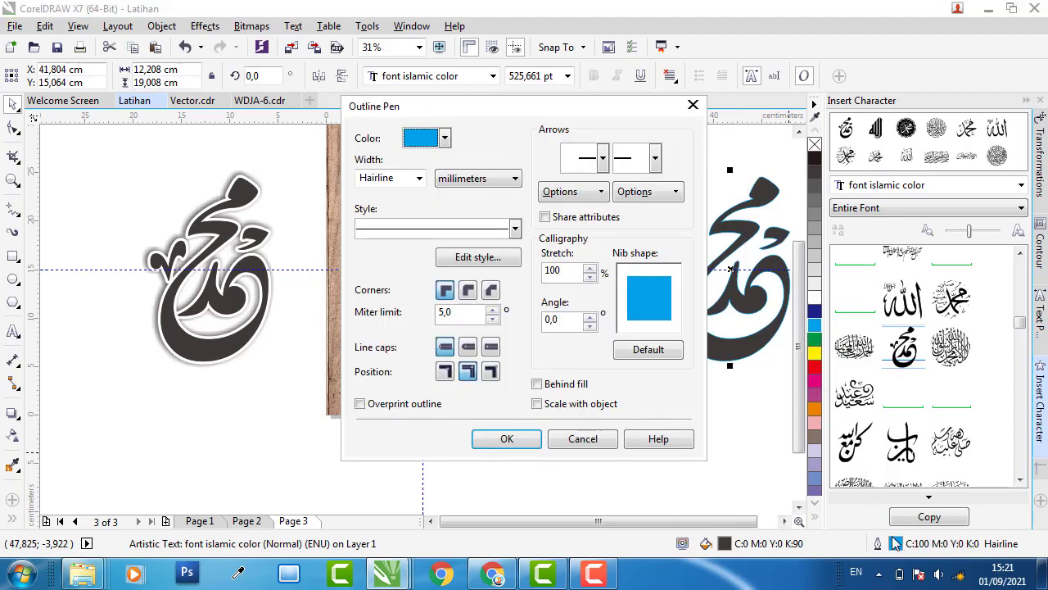
click(420, 179)
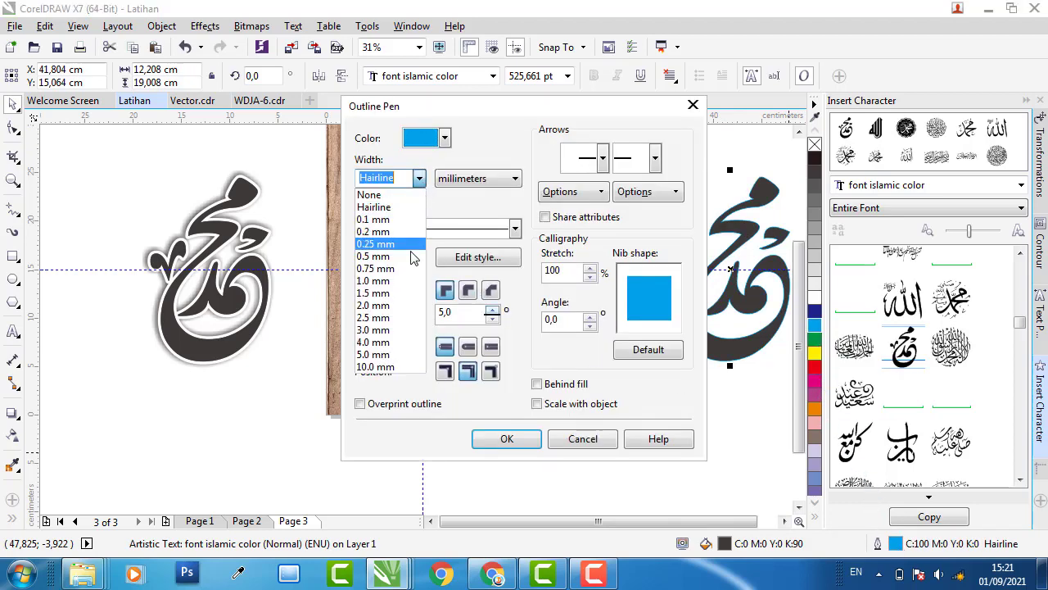
click(385, 330)
click(471, 348)
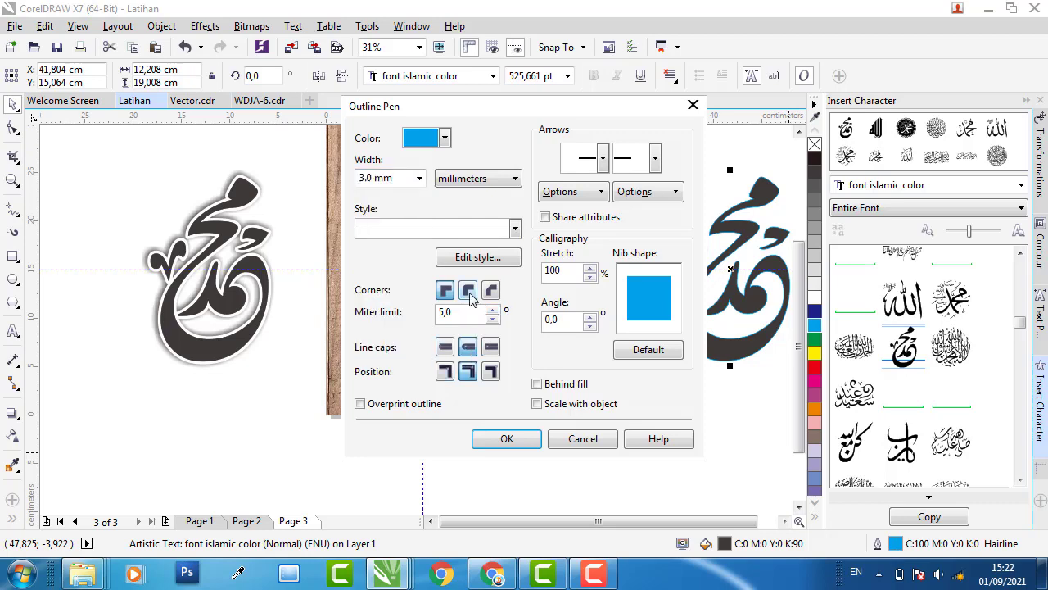
click(468, 289)
click(533, 437)
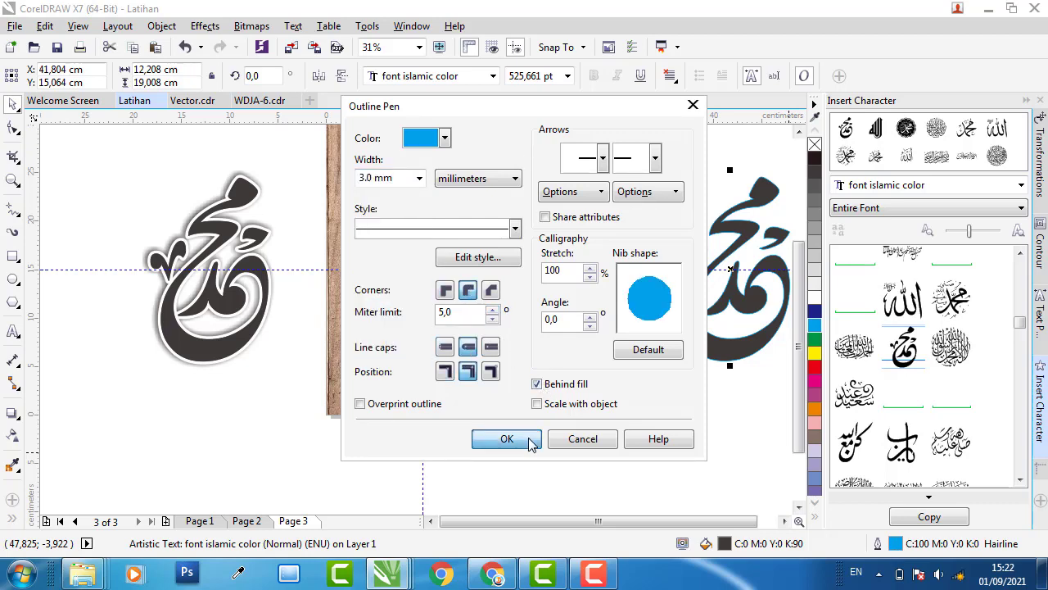
right_click(814, 298)
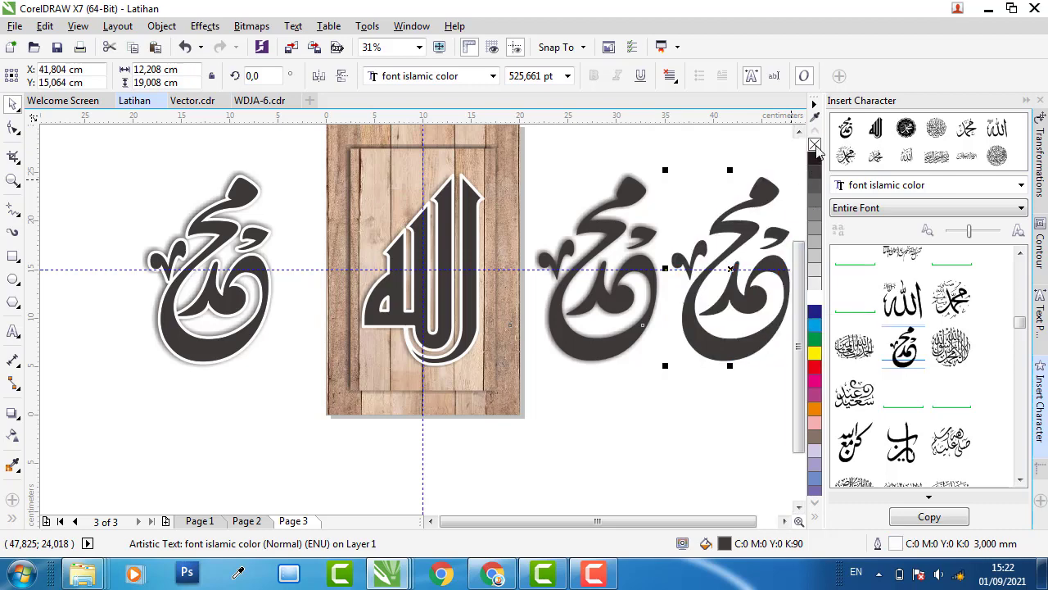
click(815, 144)
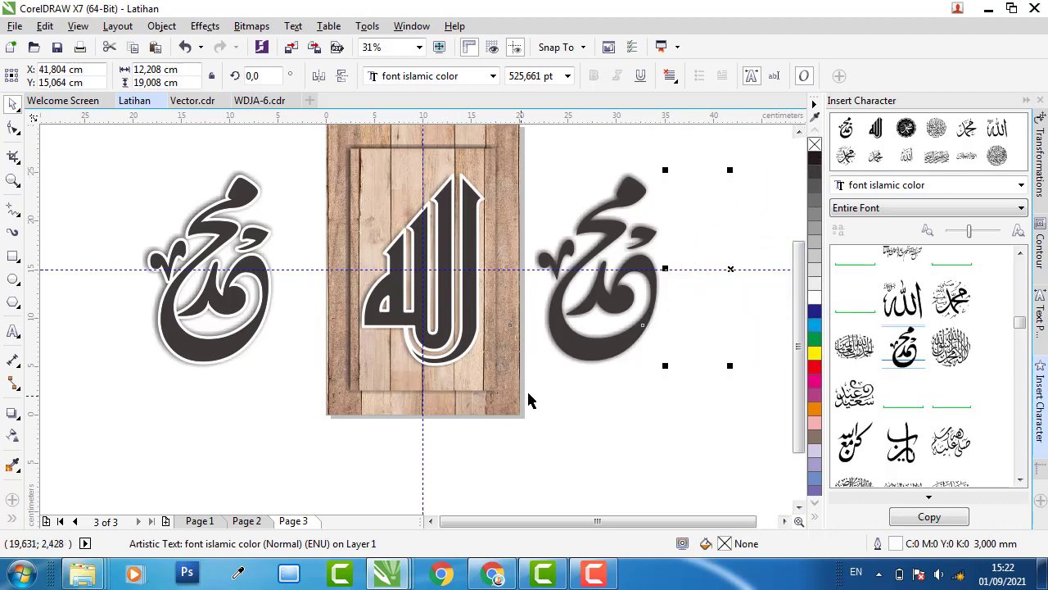
Step: Ungroup the Page 3 wood panel and delete its Allah lettering
drag(556, 391, 303, 177)
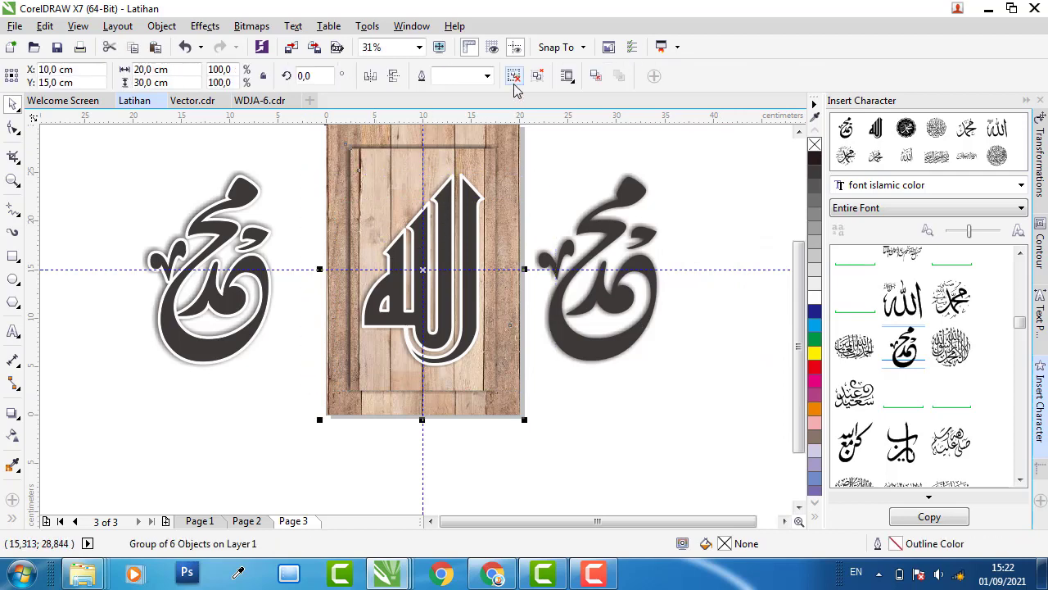
click(514, 76)
click(480, 205)
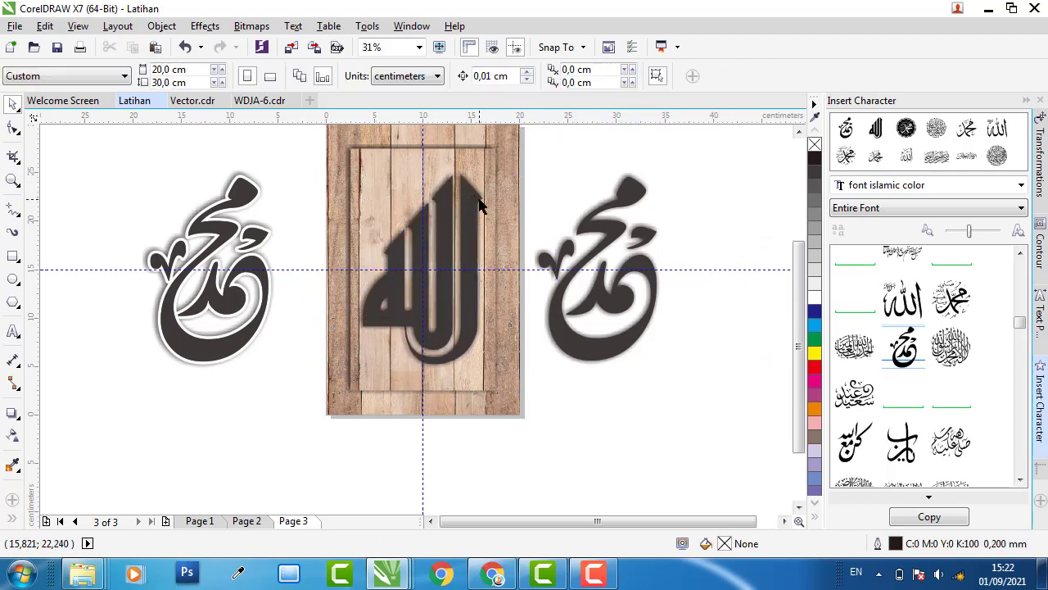
click(479, 205)
key(Delete)
Step: Centre the shadowed Muhammad glyph on the wood panel
click(609, 235)
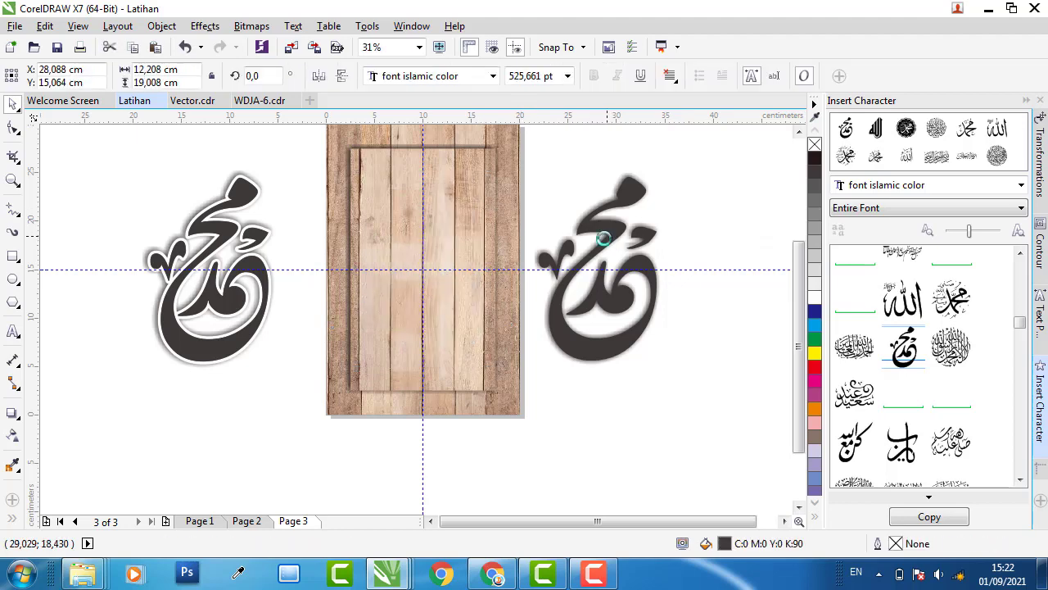
key(p)
key(Escape)
Step: Centre the outlined Muhammad copy on the page and make its outline white
click(702, 239)
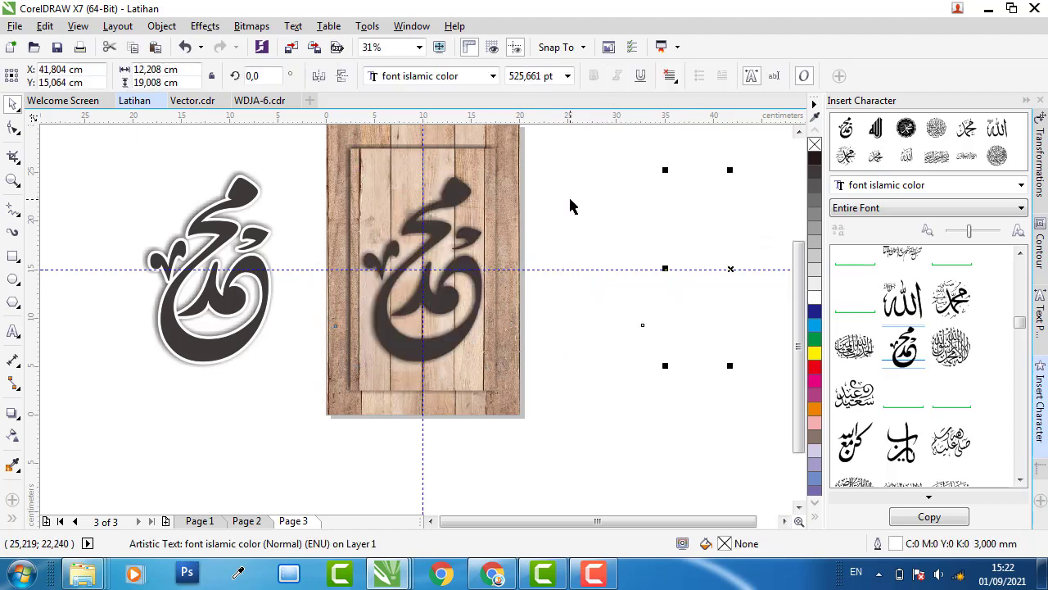
right_click(815, 311)
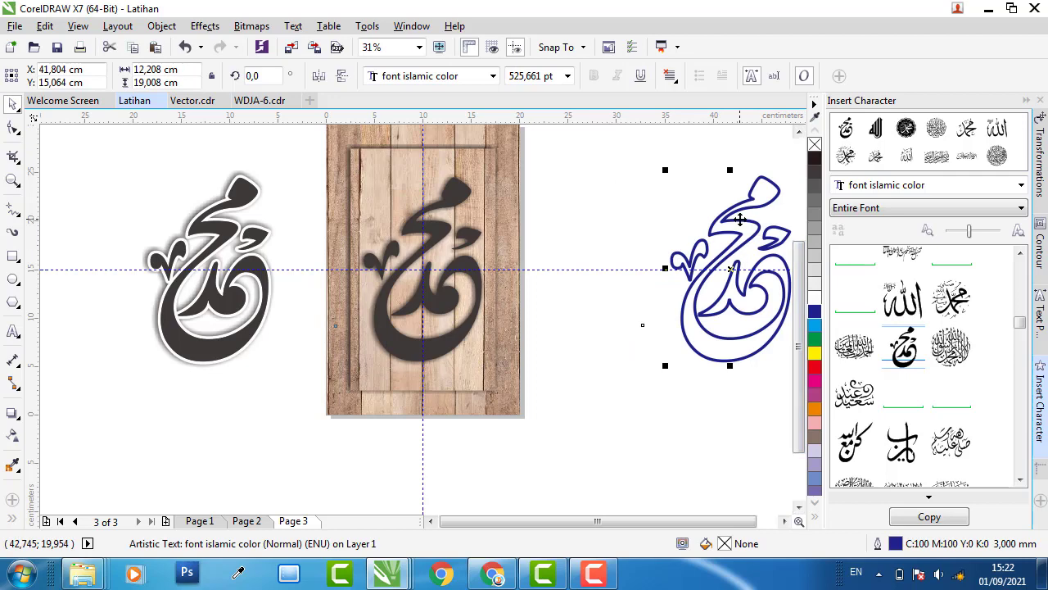
key(p)
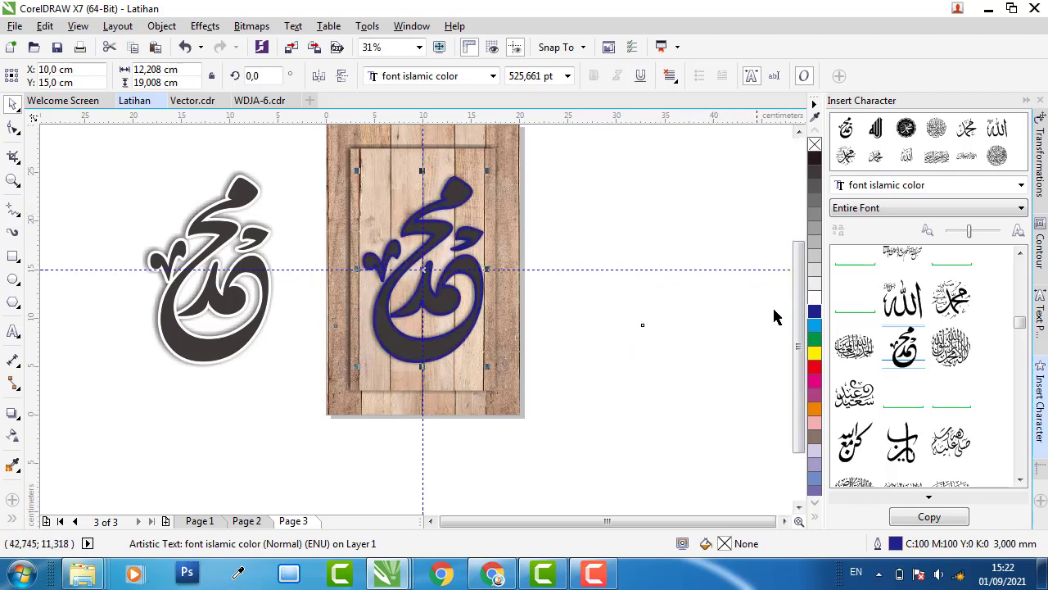
right_click(817, 297)
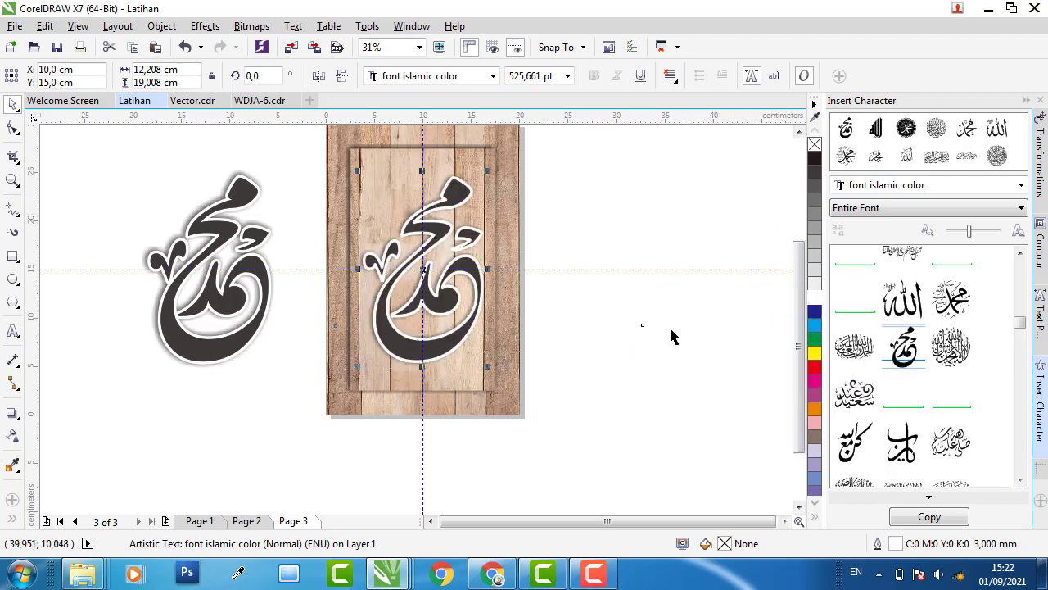
click(580, 342)
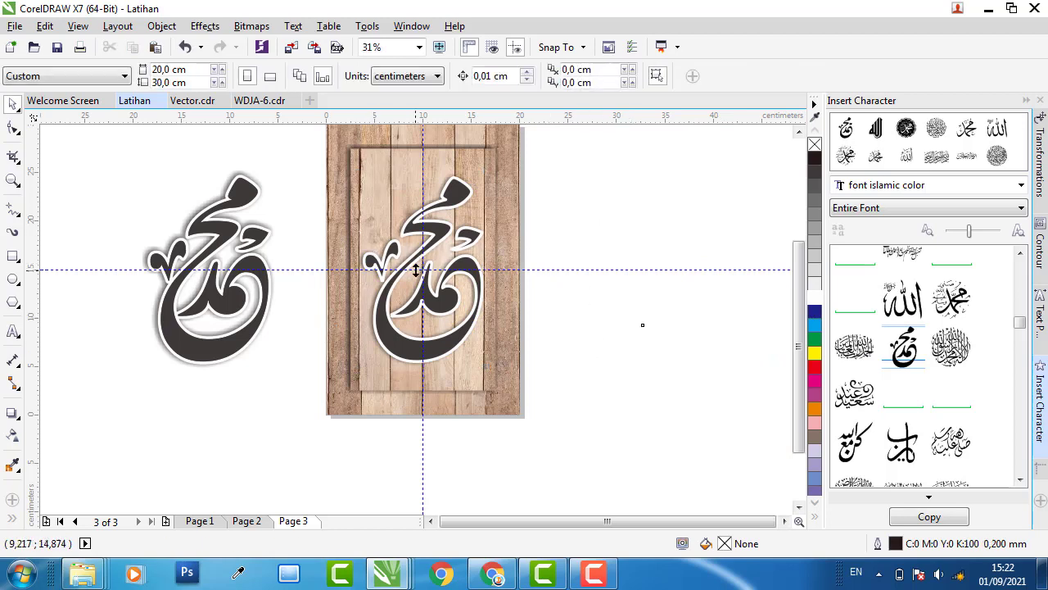
Step: Put the Muhammad text's outline outside the letters, trying cyan then restoring it to white
scroll(417, 268, up, 2)
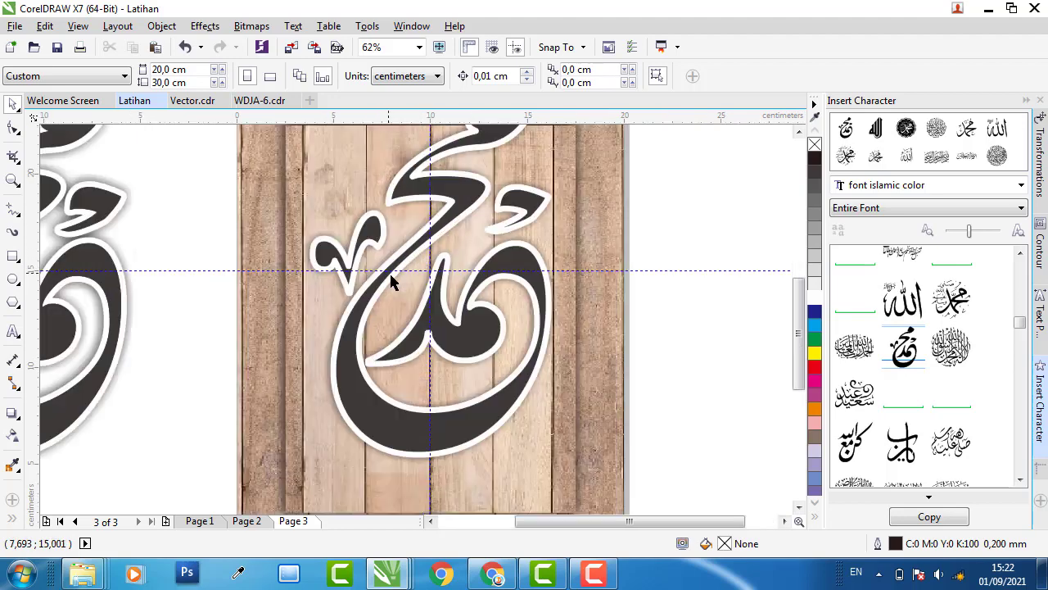
scroll(382, 285, down, 2)
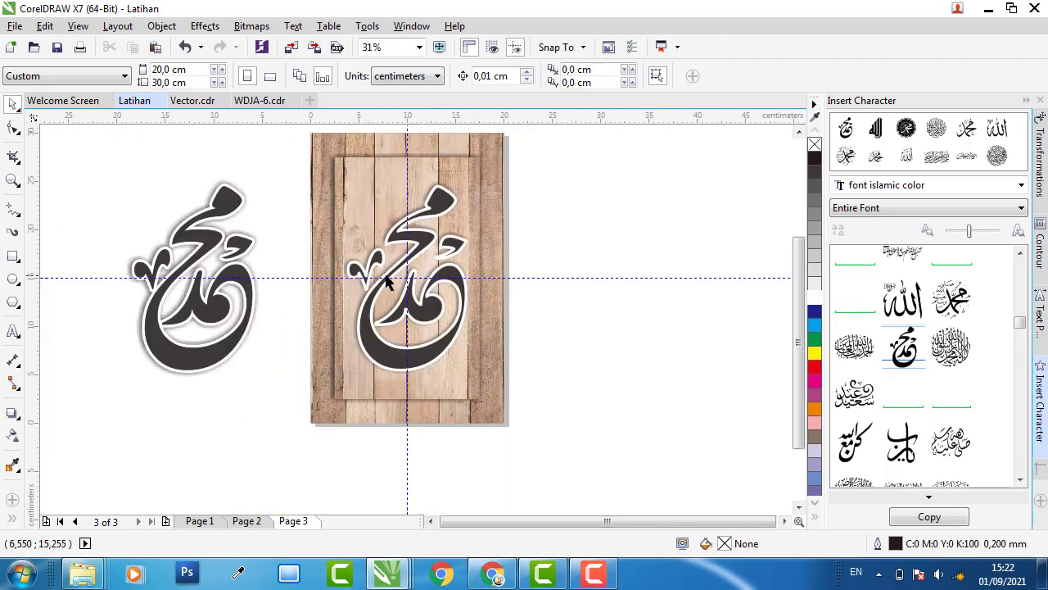
click(391, 250)
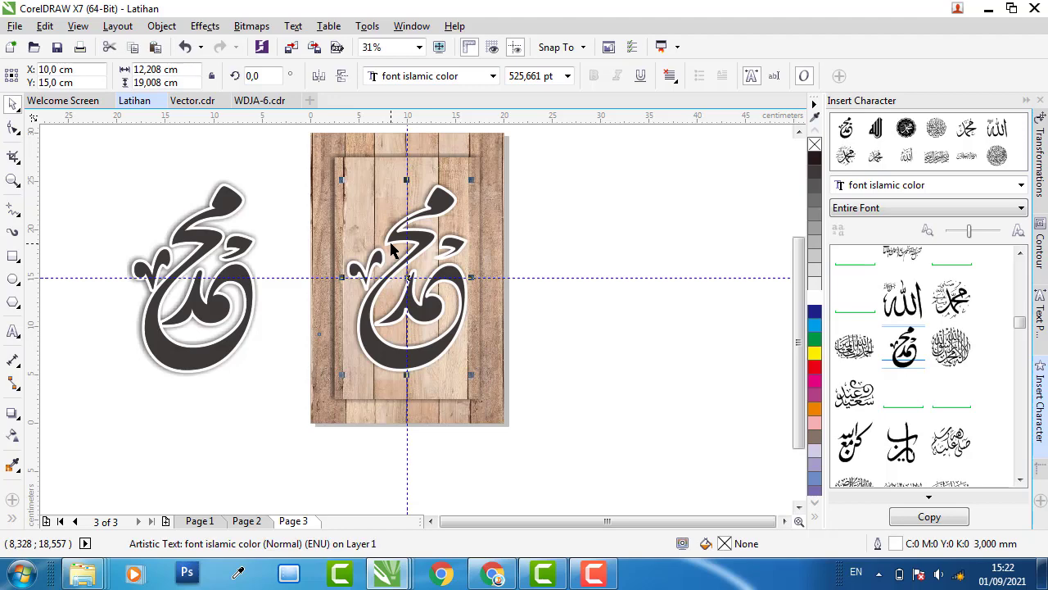
mouse_move(392, 250)
mouse_down()
mouse_move(463, 261)
mouse_move(483, 276)
mouse_up()
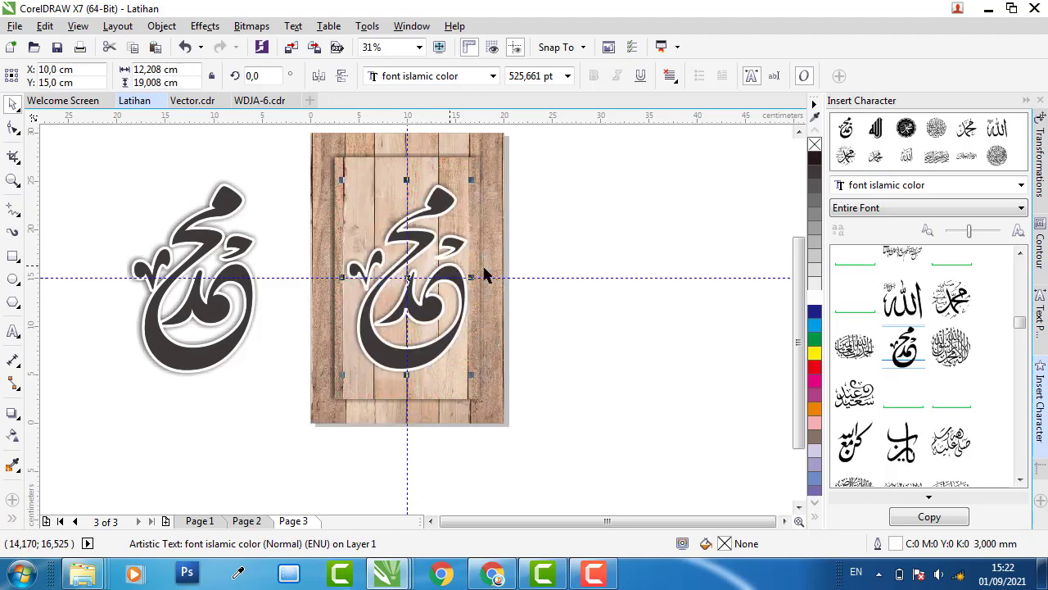
right_click(815, 326)
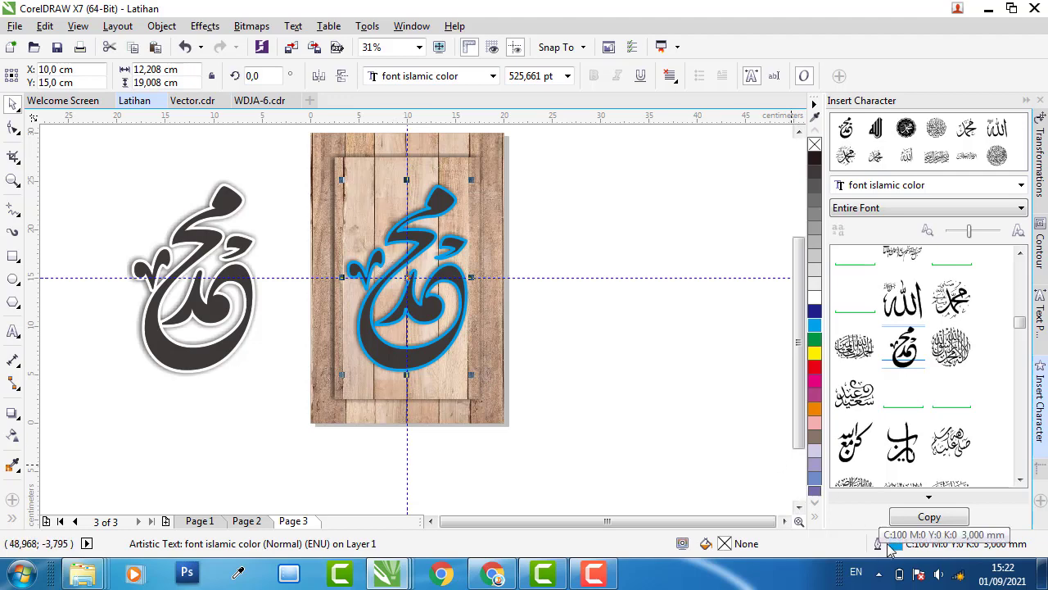
double_click(896, 546)
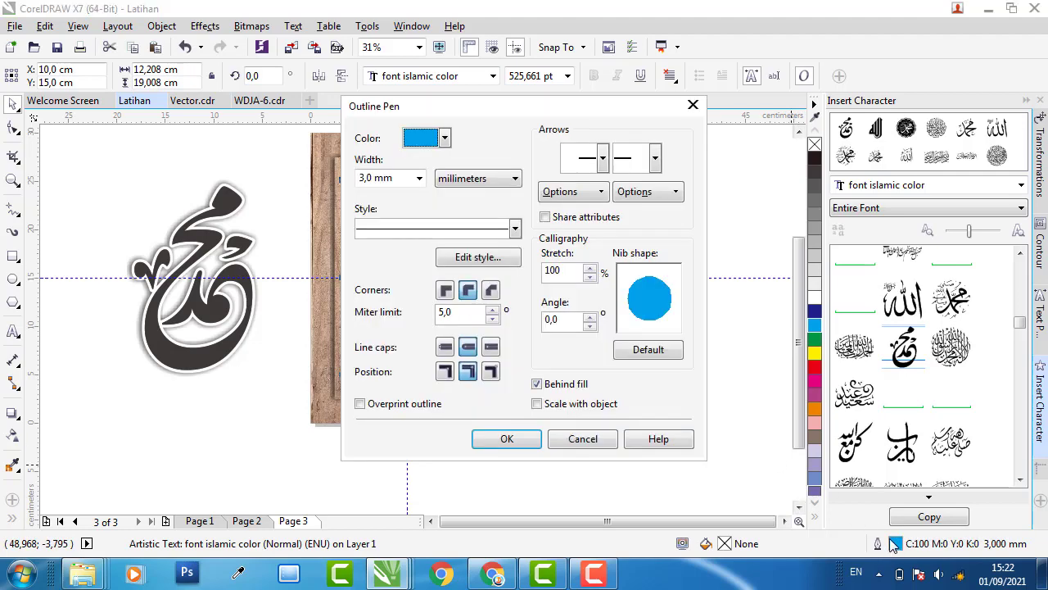
click(447, 371)
click(510, 438)
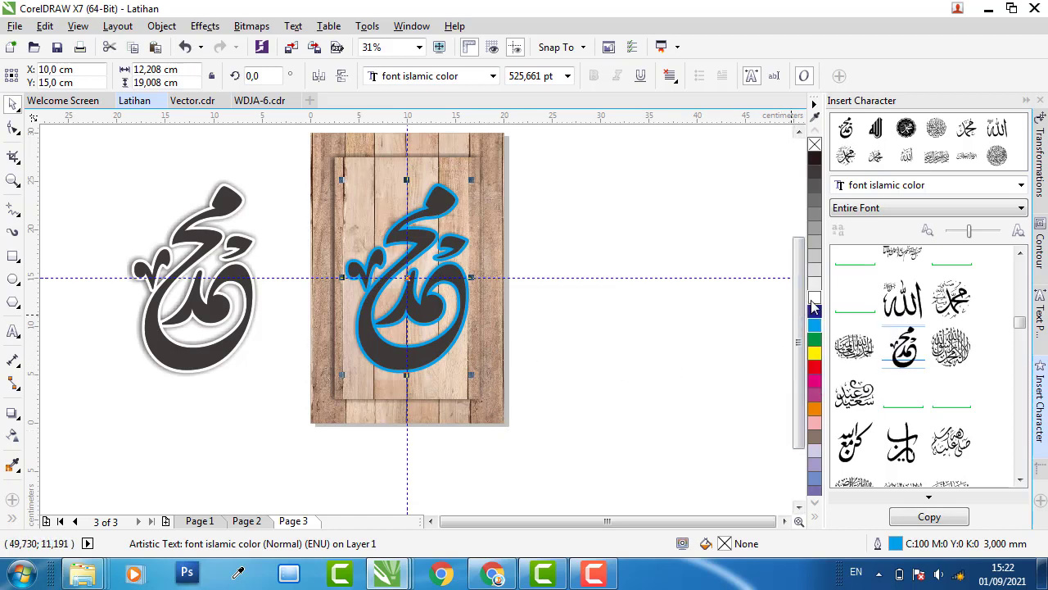
right_click(814, 144)
click(661, 377)
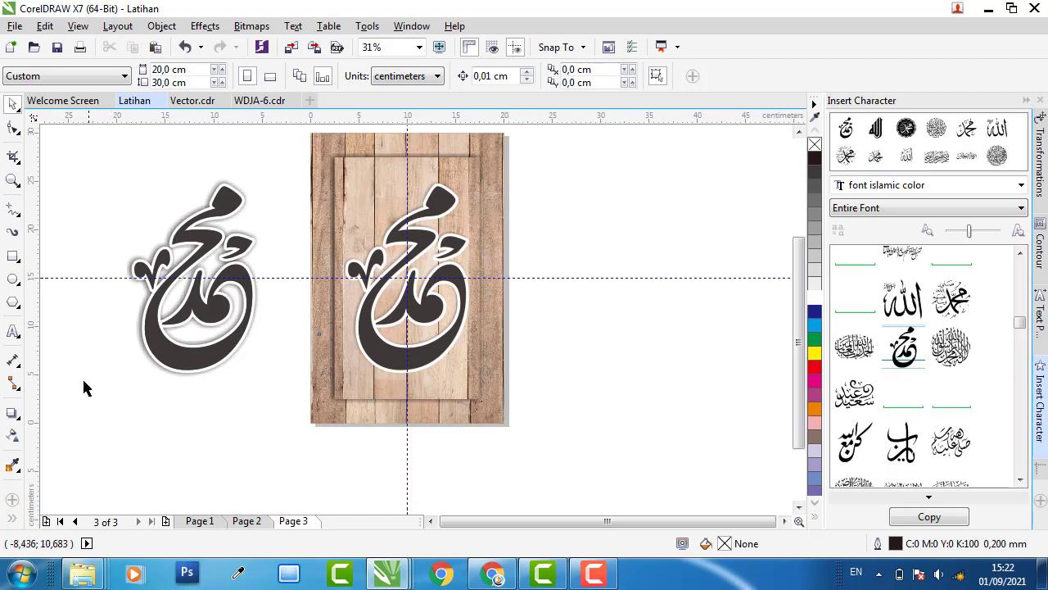
Step: Group the three Muhammad calligraphy parts into one object
drag(91, 396, 250, 158)
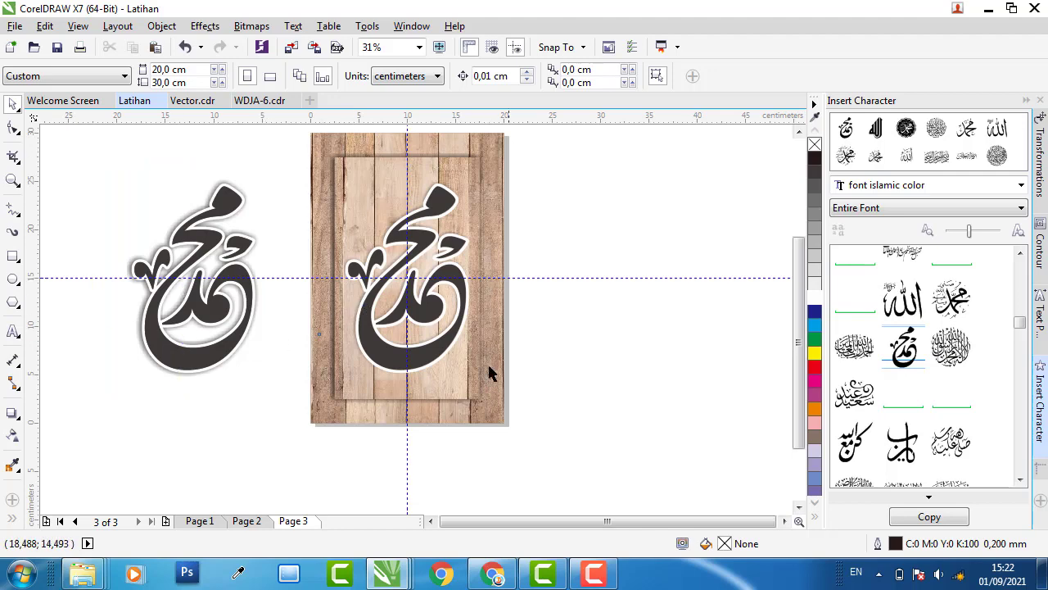
drag(320, 182, 321, 180)
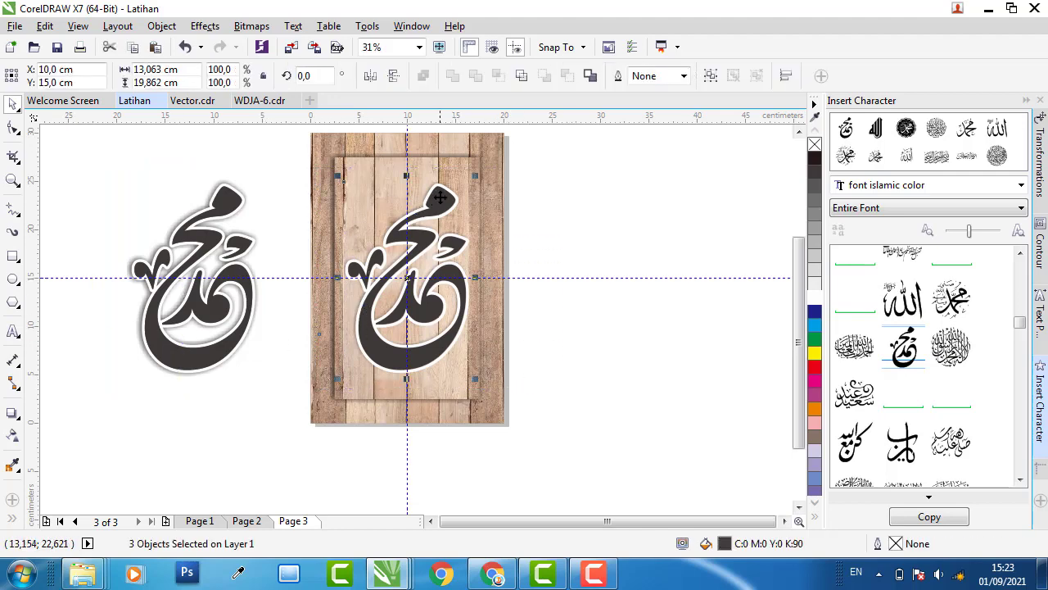
right_click(440, 195)
click(502, 277)
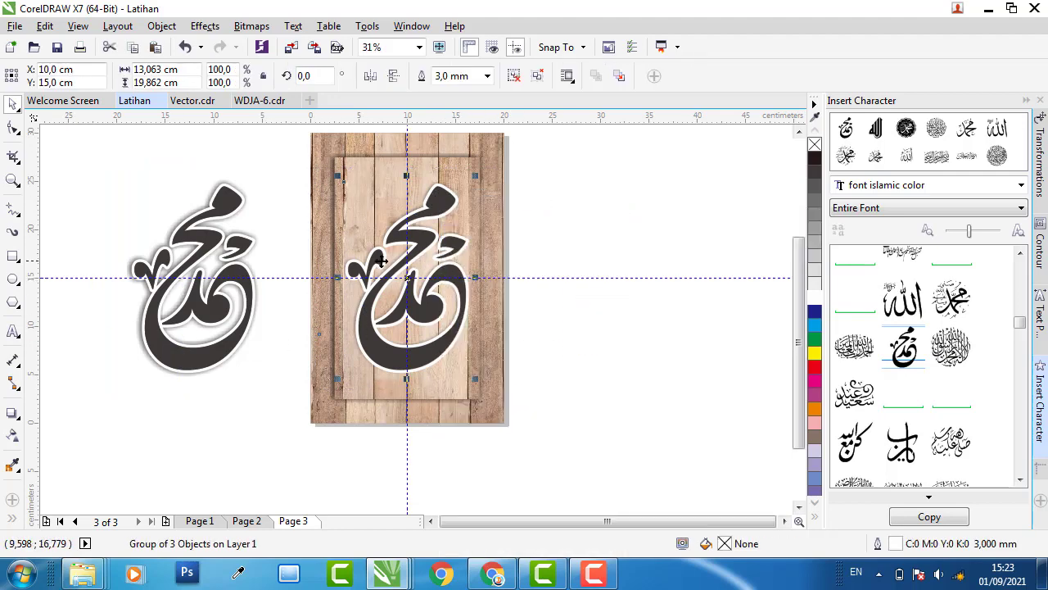
Step: Stretch the calligraphy group slightly wider
scroll(379, 268, up, 1)
scroll(295, 306, up, 2)
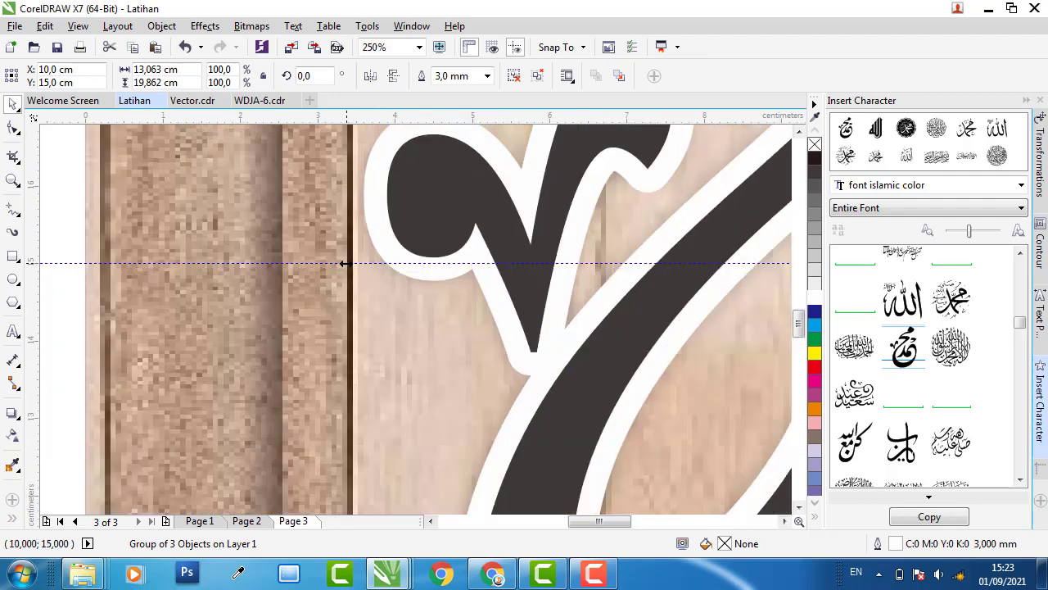
drag(345, 264, 331, 265)
scroll(355, 265, down, 1)
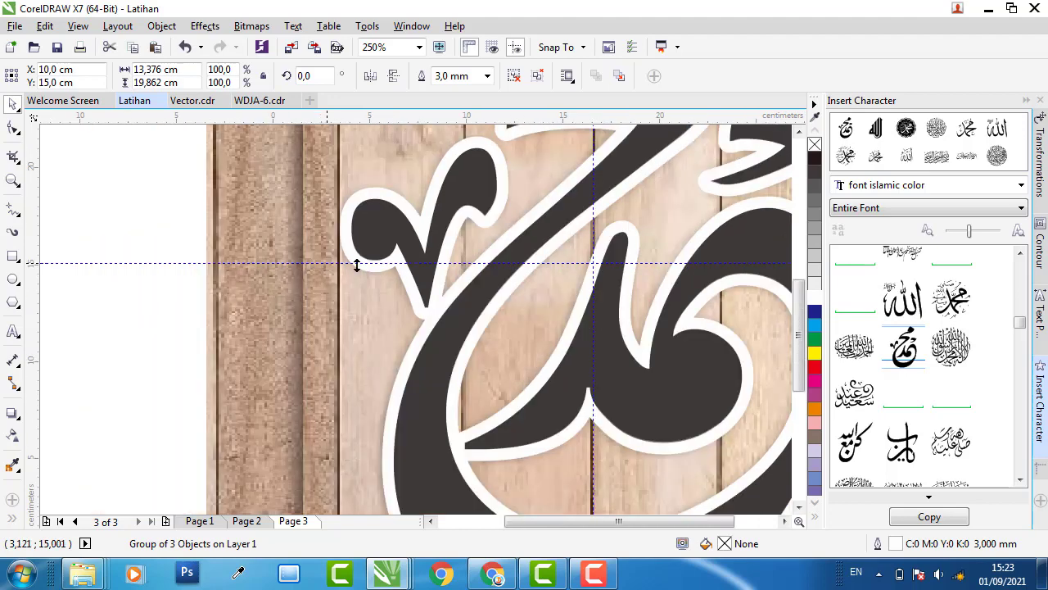
scroll(391, 276, down, 2)
click(306, 372)
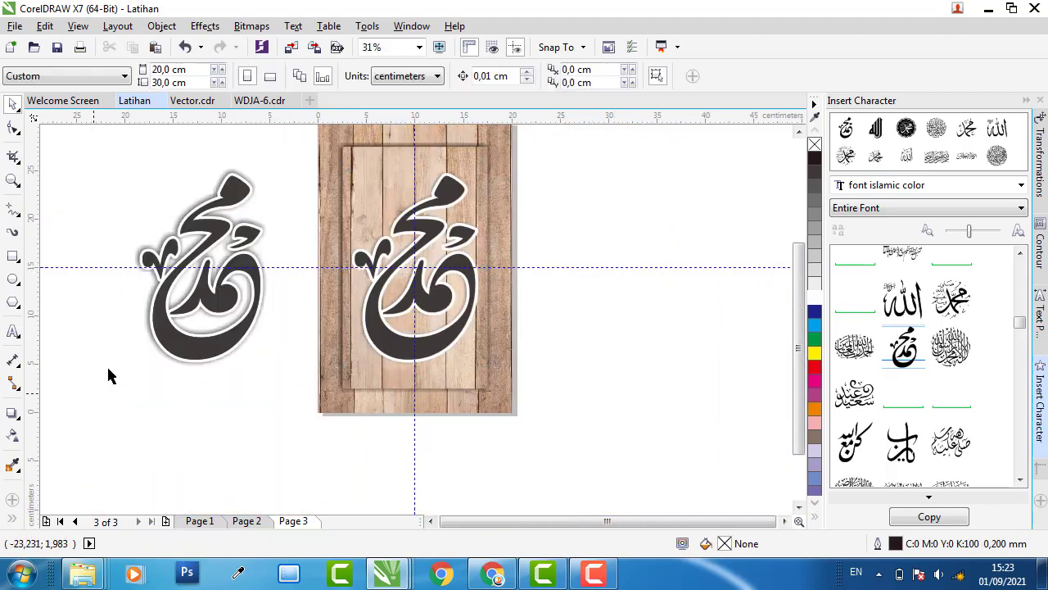
Step: Select the wooden panel together with its calligraphy
scroll(328, 264, down, 1)
drag(290, 188, 516, 380)
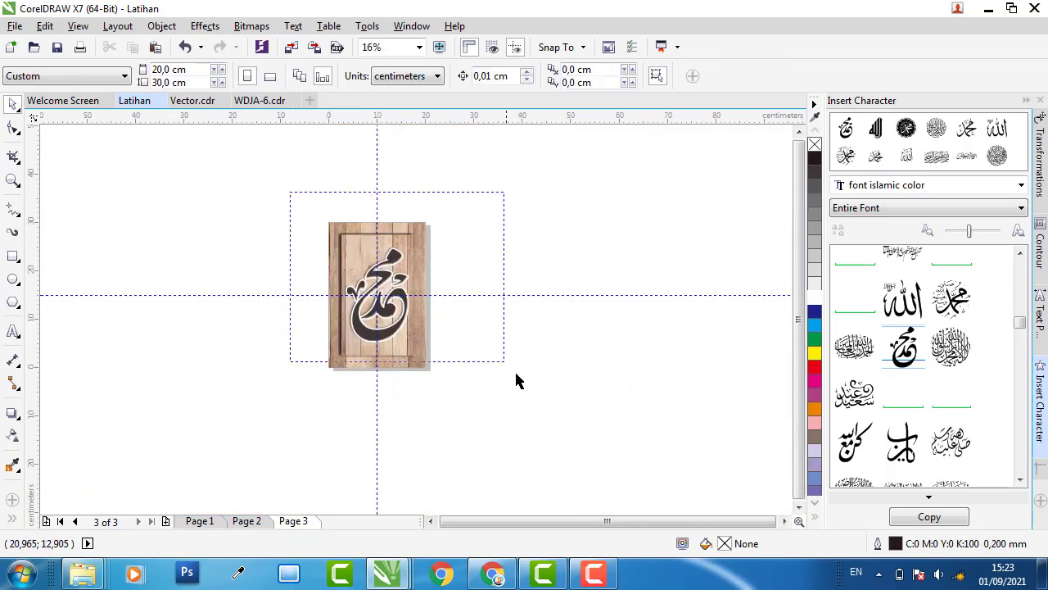
right_click(409, 255)
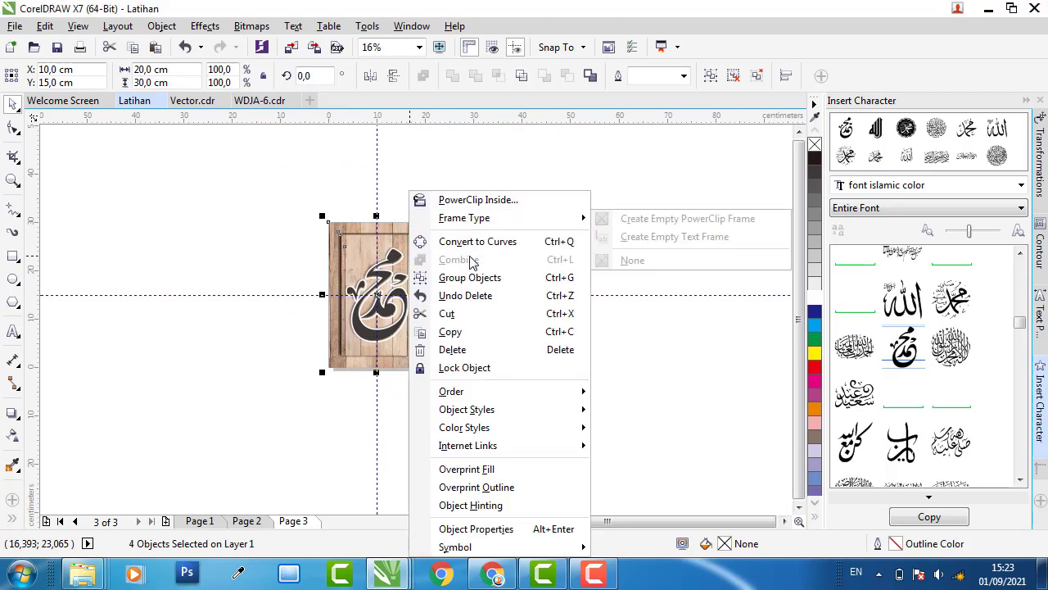
Step: Group the panel's four objects and close the Insert Character docker
click(465, 278)
click(507, 347)
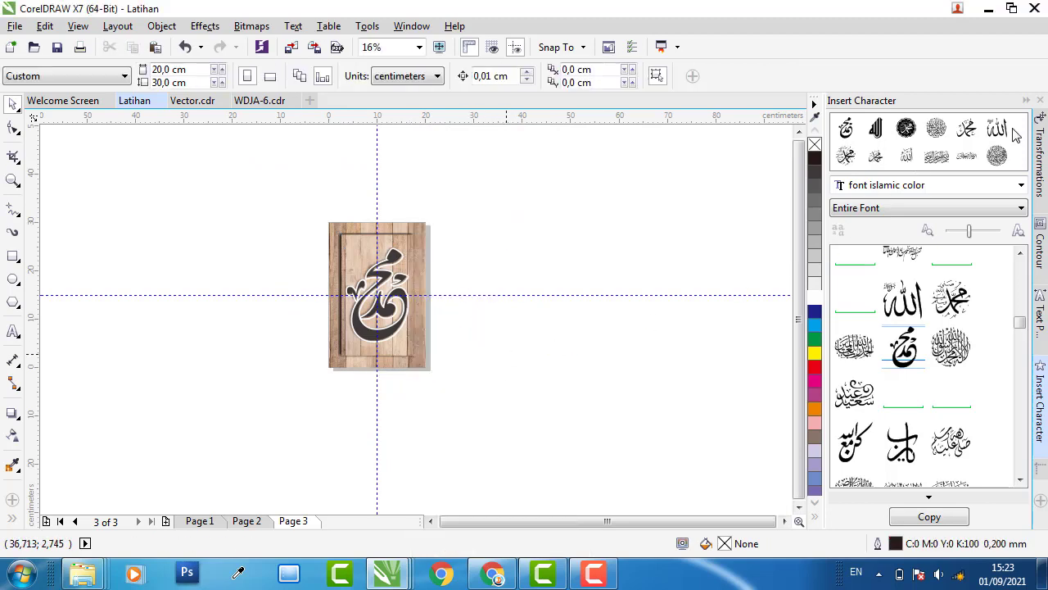
click(1025, 101)
Step: Review Pages 2, 1 and 3, finishing on Page 1's clock
scroll(465, 270, up, 1)
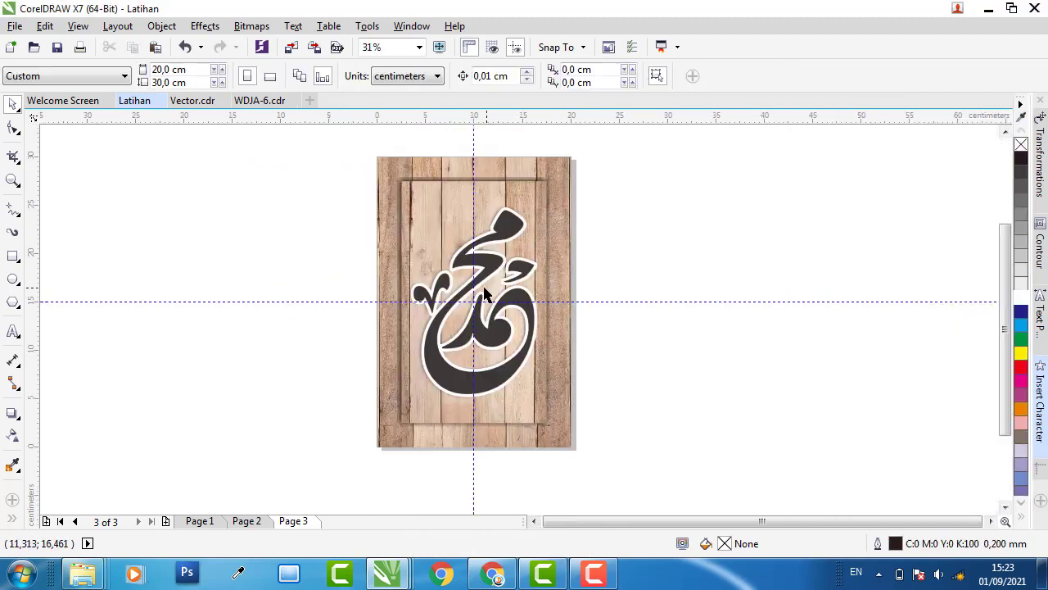
click(248, 523)
click(209, 522)
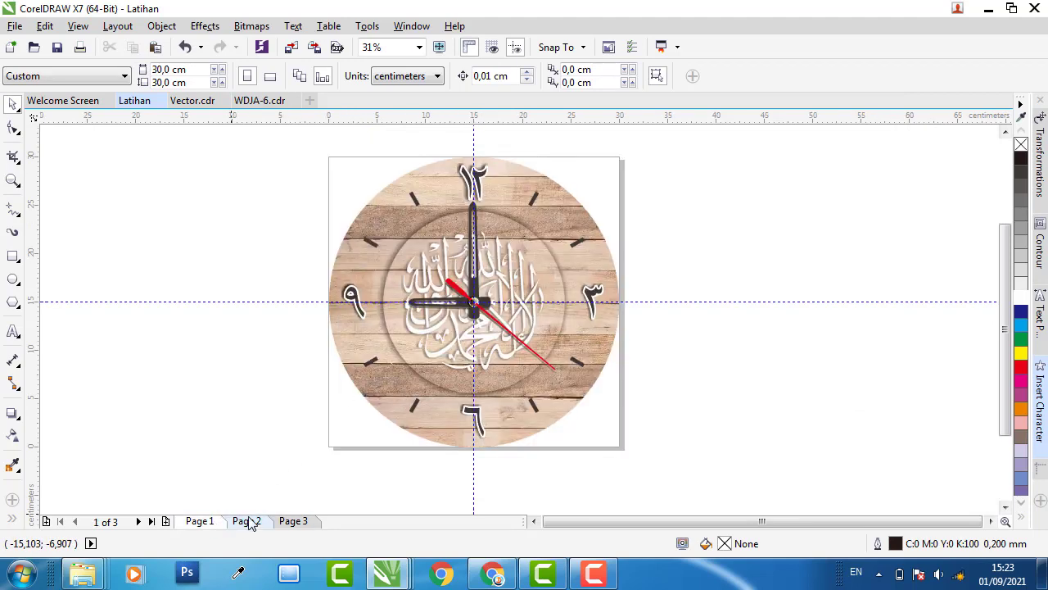
click(254, 523)
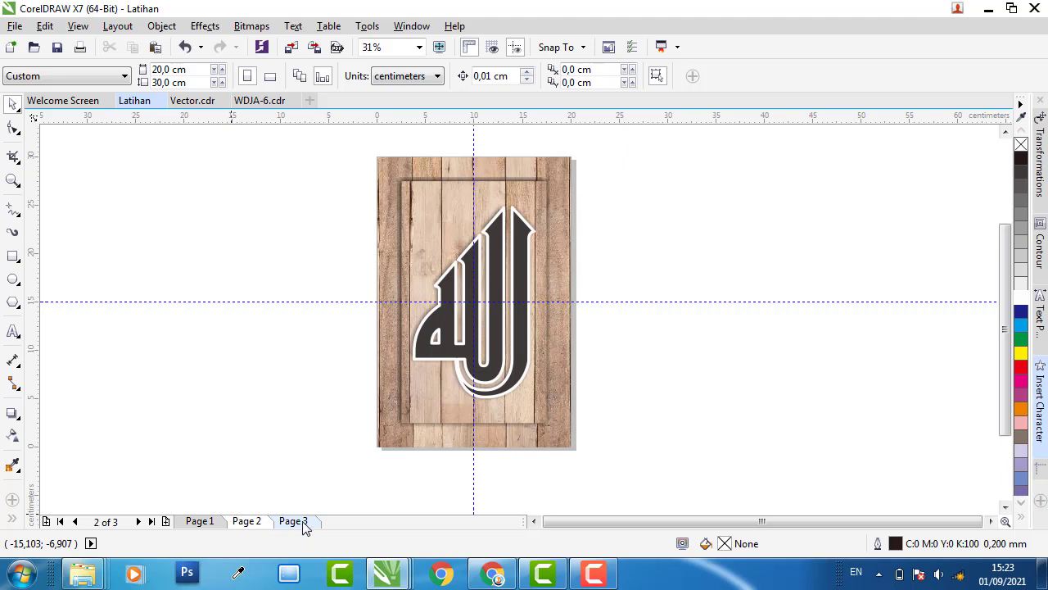
click(292, 522)
click(246, 522)
click(202, 522)
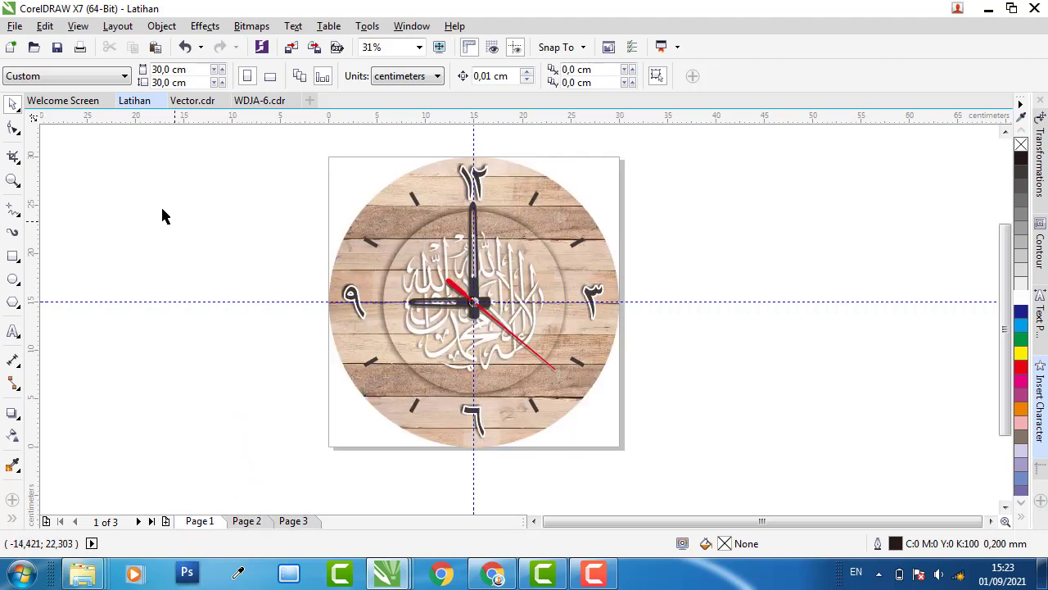
click(21, 31)
Step: Save the drawing as a CDR file on the Desktop
click(63, 181)
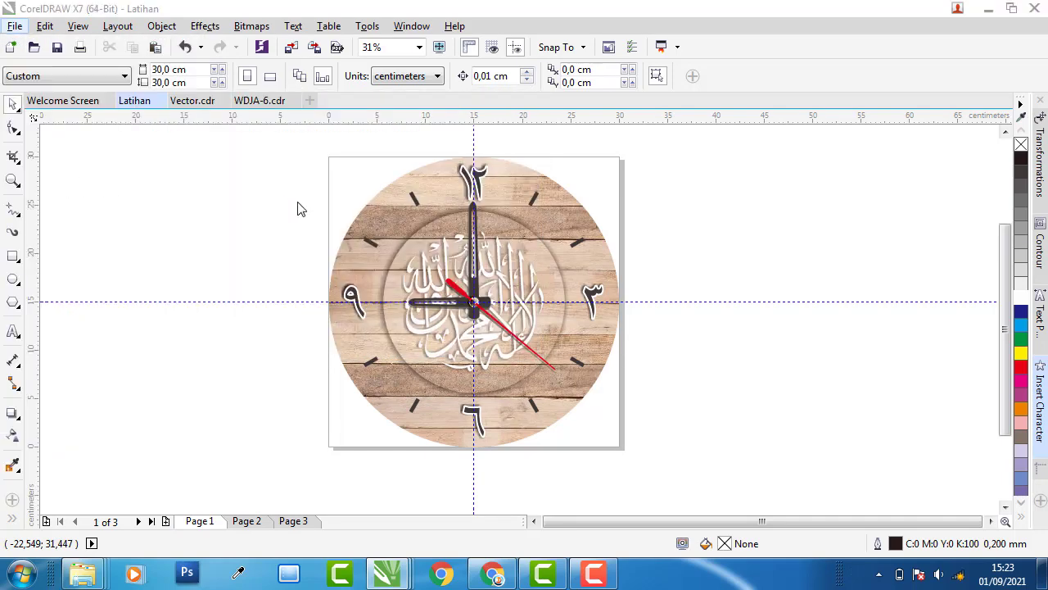
click(205, 139)
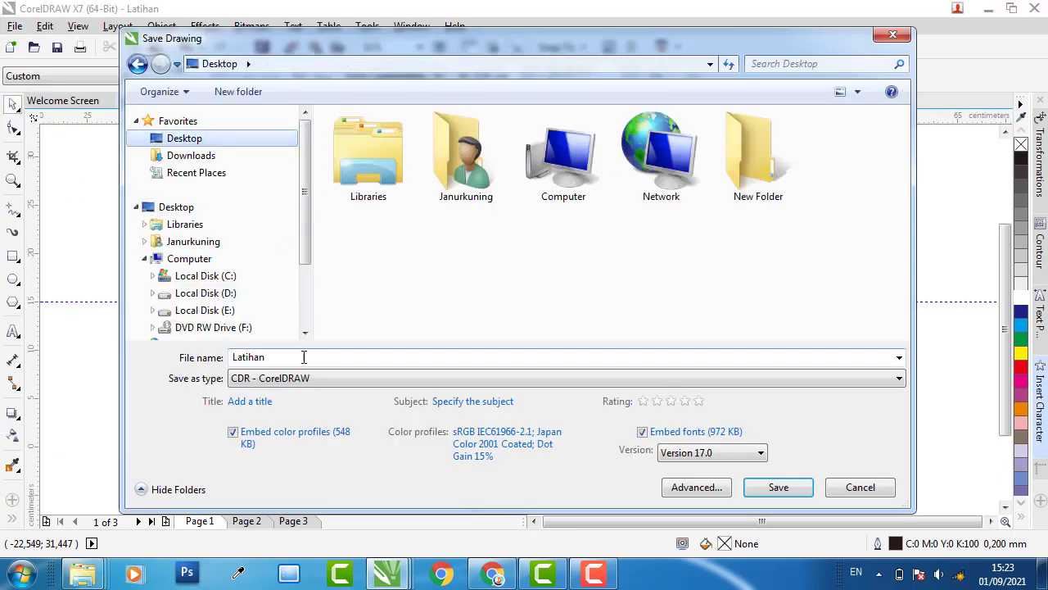
click(774, 489)
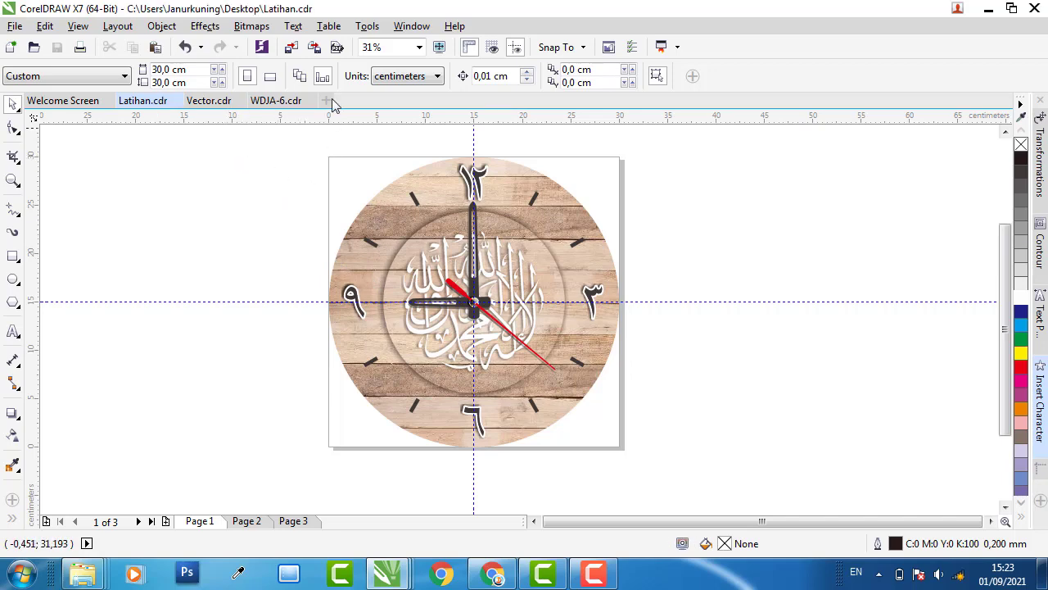
Step: Preview a CMYK JPEG export of the clock at 30,01 cm, 300 dpi, then cancel
click(316, 49)
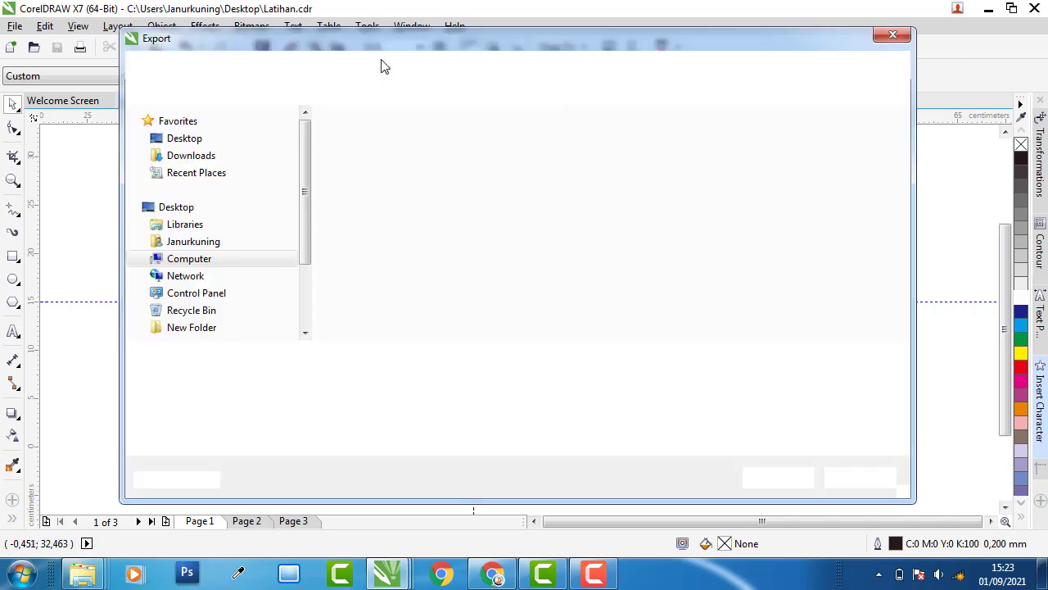
click(209, 141)
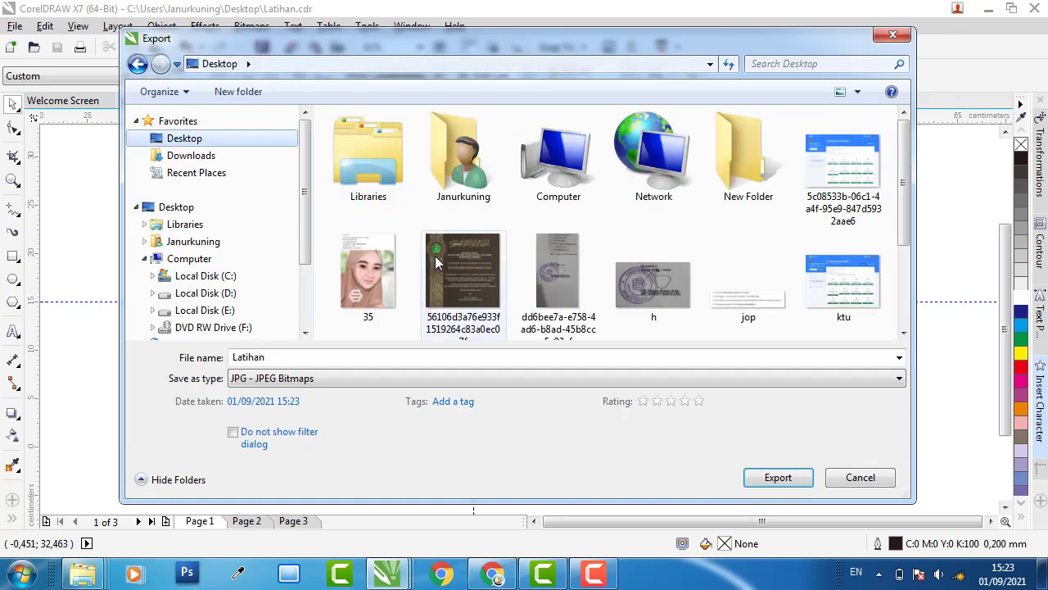
click(784, 479)
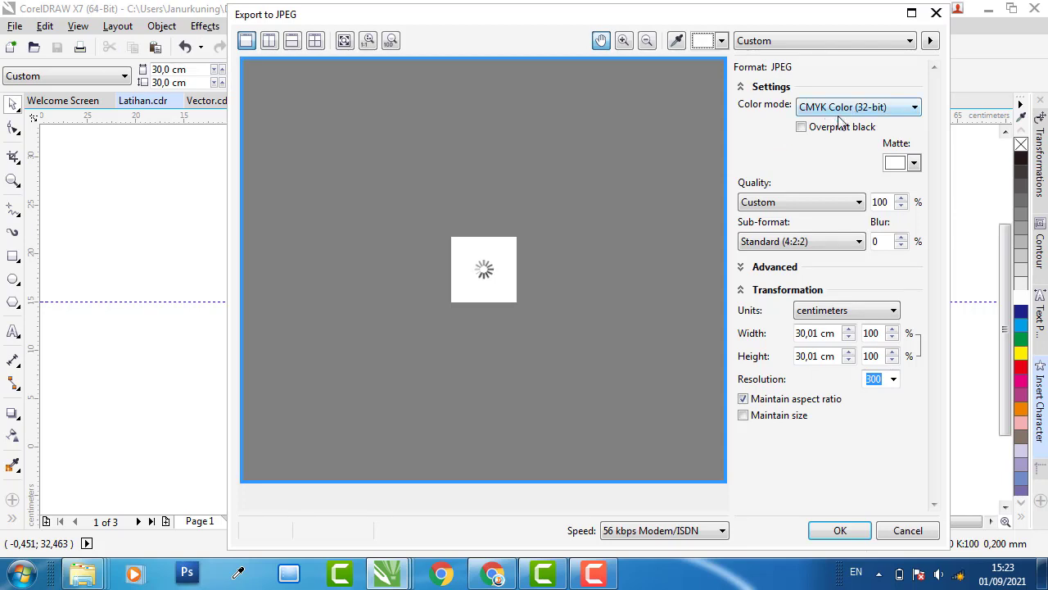
click(836, 111)
click(835, 148)
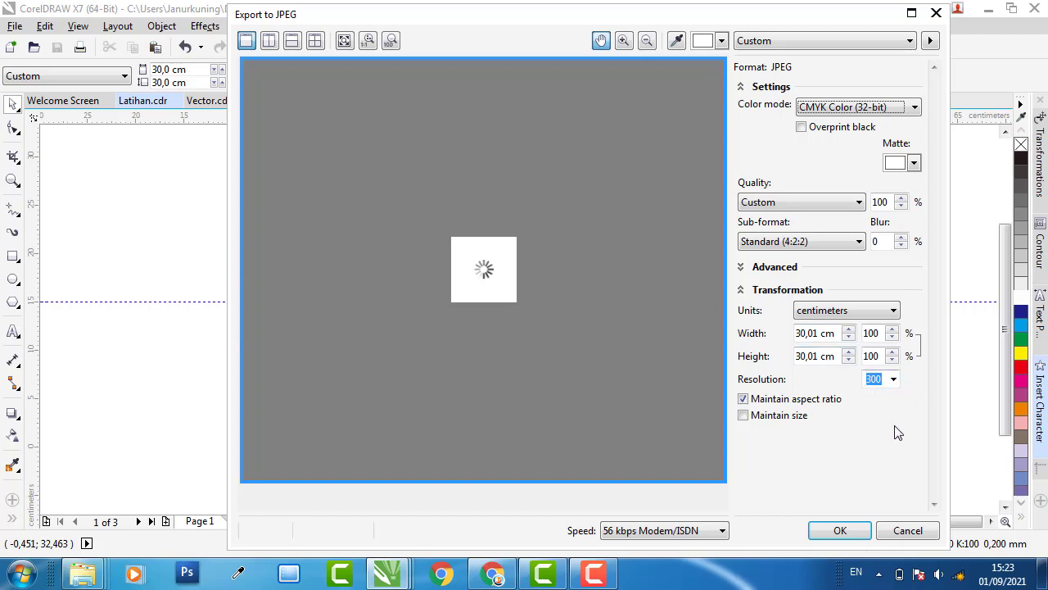
click(829, 334)
click(823, 356)
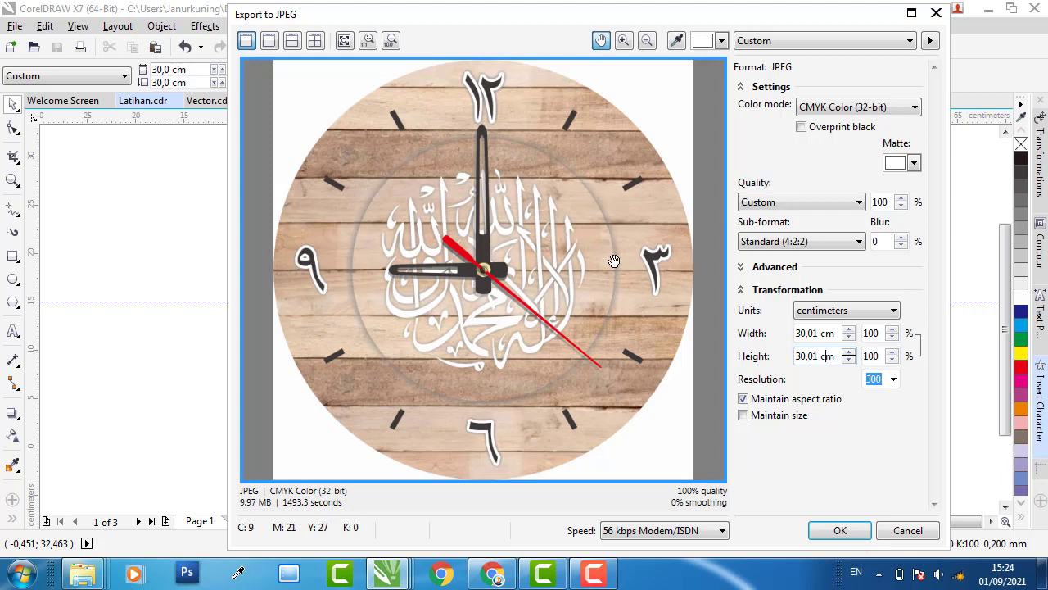
click(924, 534)
Step: Select the clock group and undo an accidental move to the right
scroll(521, 213, up, 3)
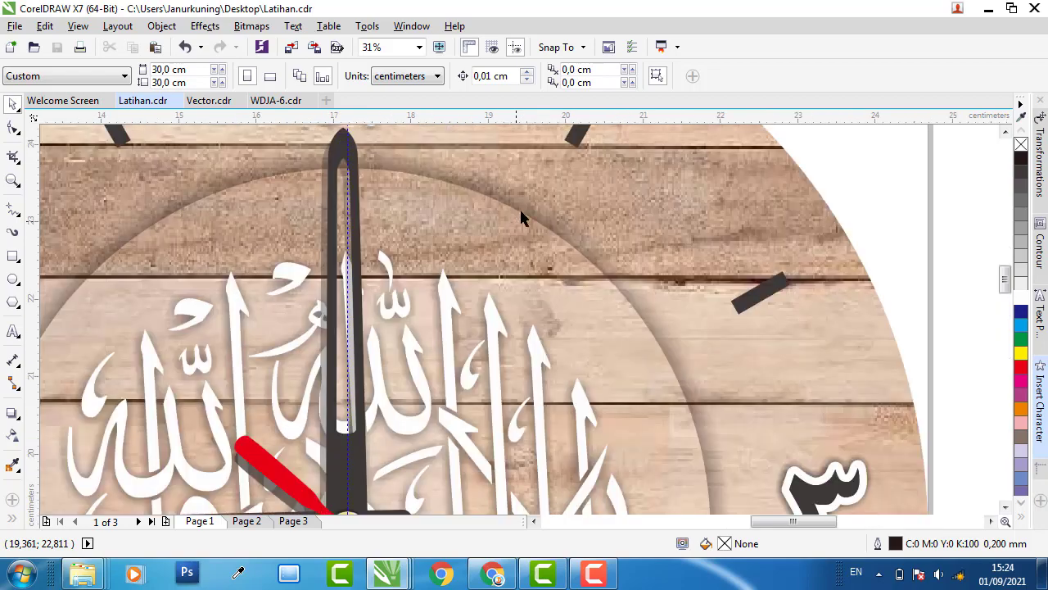
scroll(520, 217, up, 1)
scroll(487, 234, down, 2)
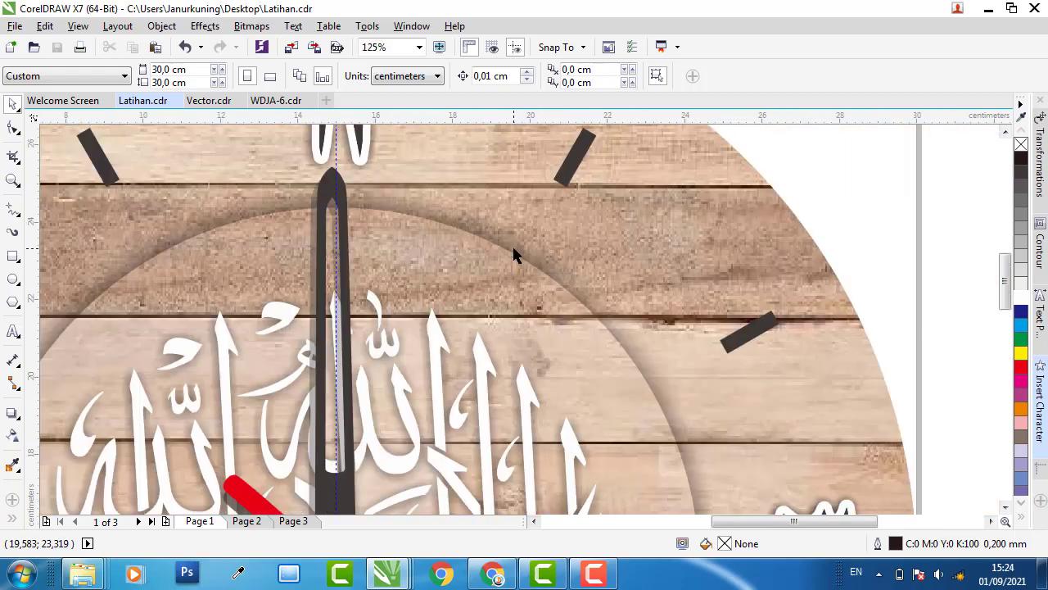
click(513, 252)
scroll(496, 244, down, 4)
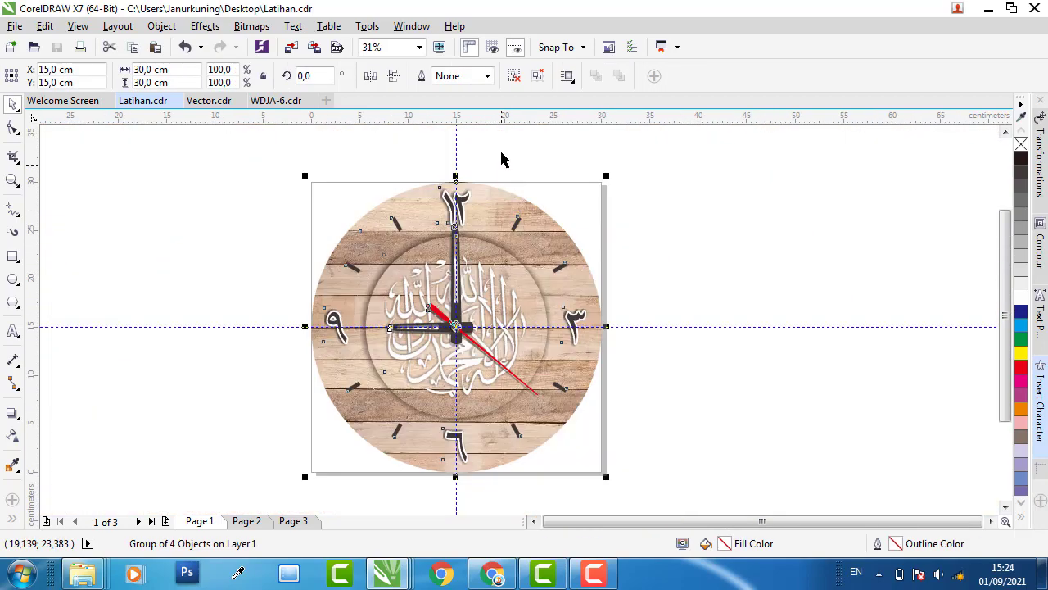
click(729, 236)
scroll(492, 234, up, 4)
drag(480, 234, 566, 238)
key(ctrl+z)
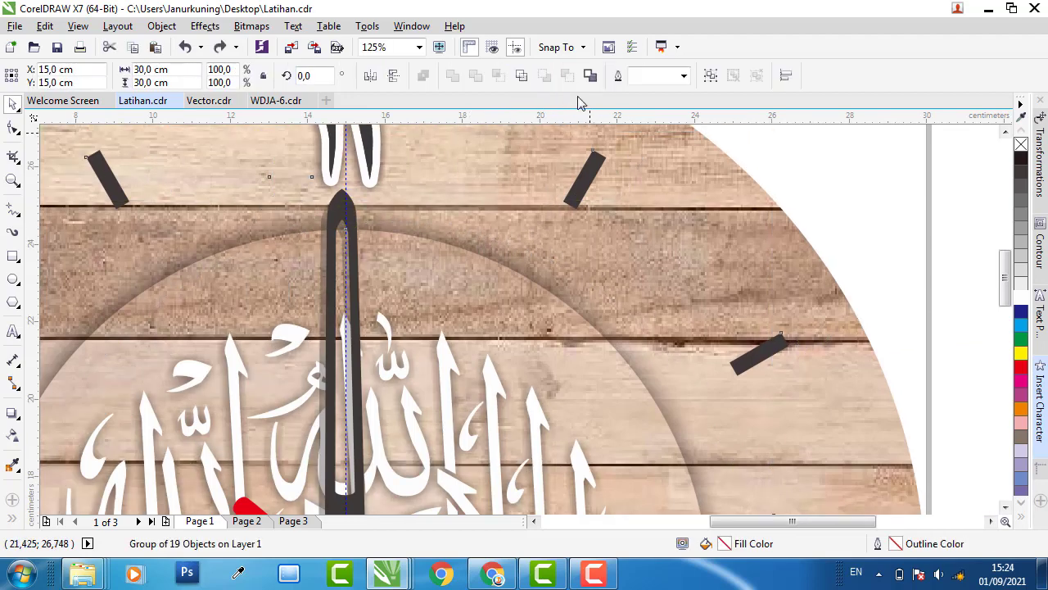
key(ctrl+z)
Step: Set the inner circle's drop shadow to black at opacity 100
click(520, 248)
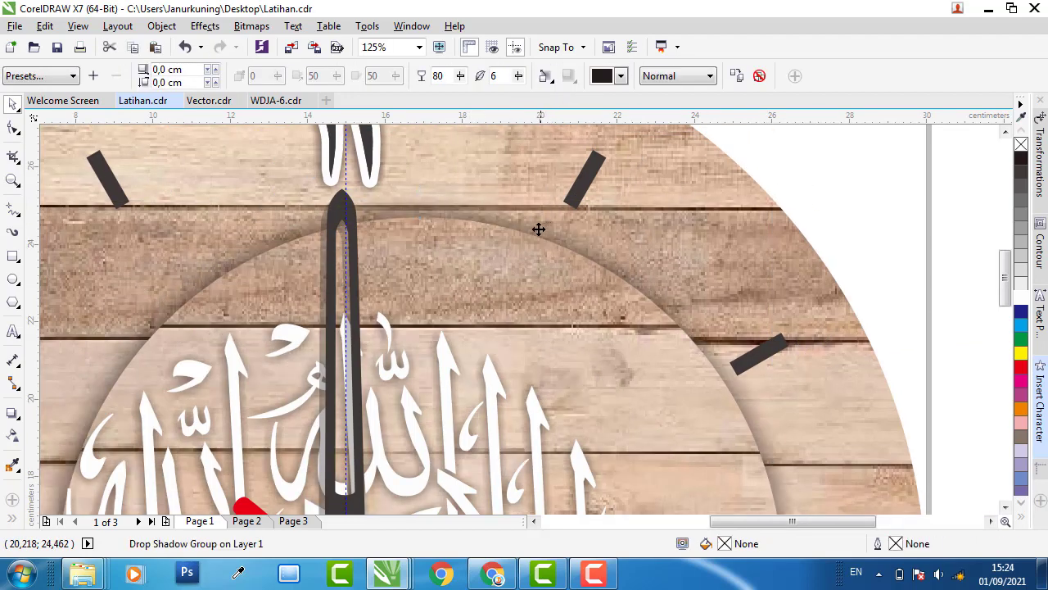
key(ctrl+z)
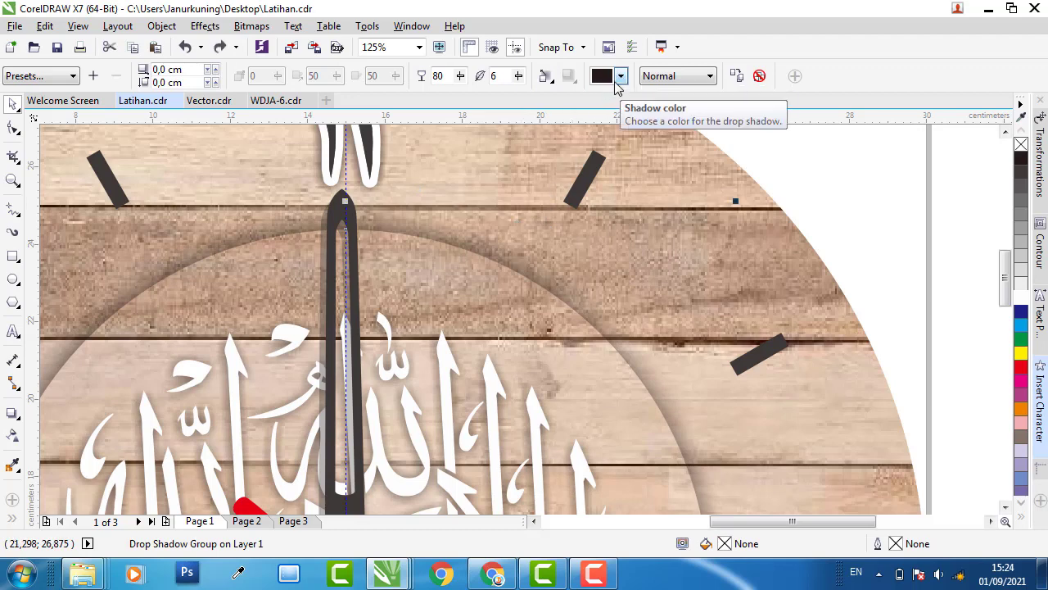
click(620, 76)
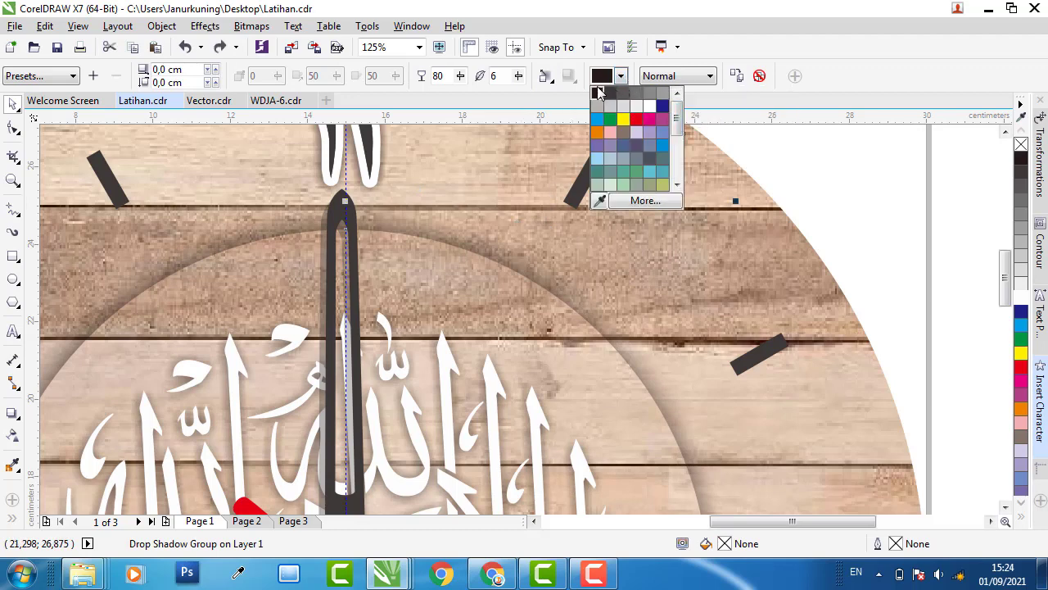
click(598, 92)
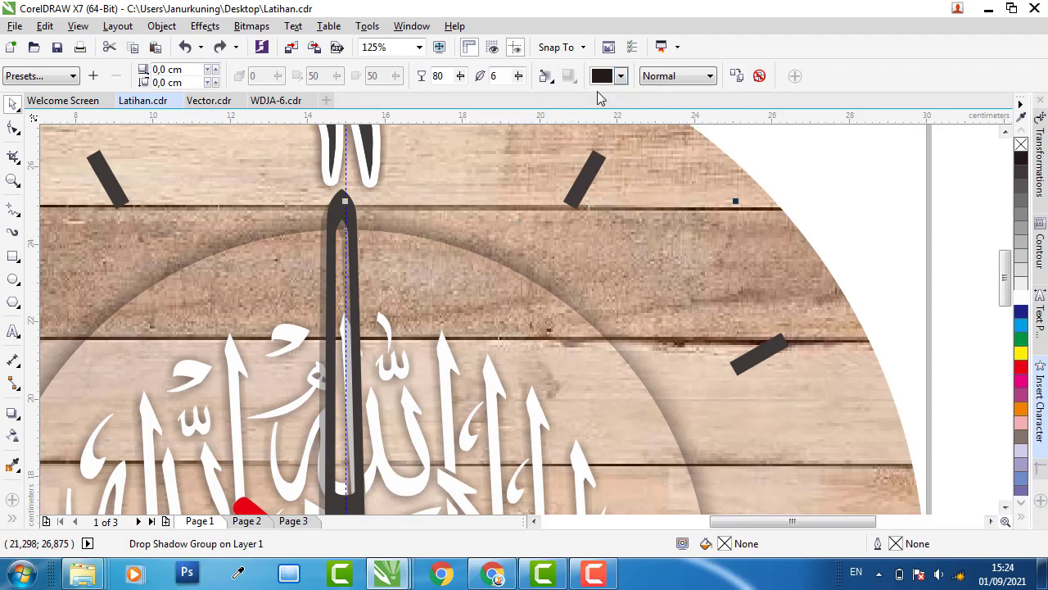
double_click(438, 74)
text(1)
text(0)
key(Return)
Step: Marquee-select all 22 clock parts and group them
scroll(479, 220, down, 4)
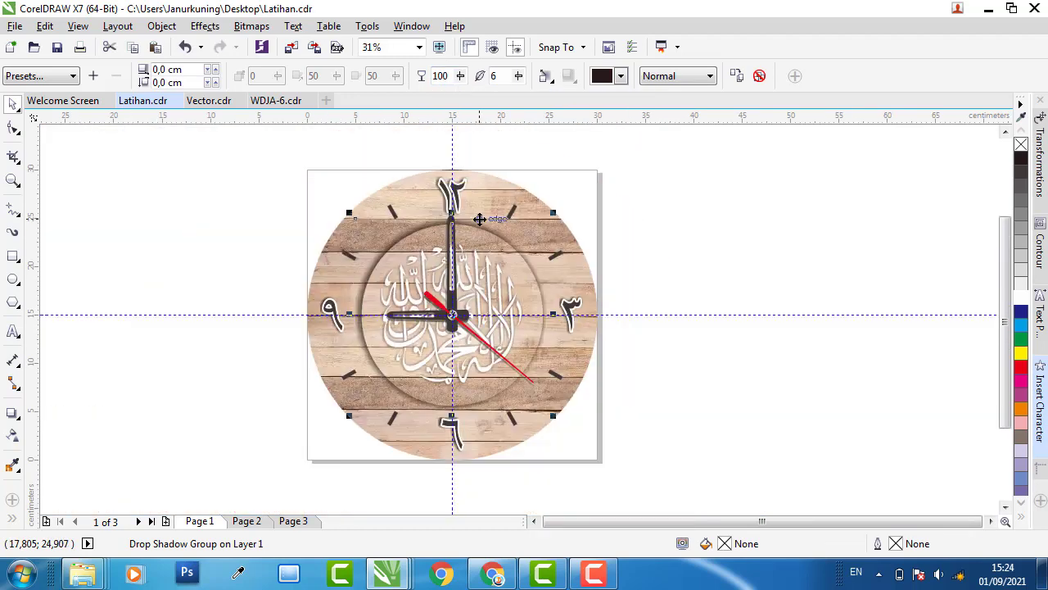
click(660, 480)
drag(631, 459, 325, 156)
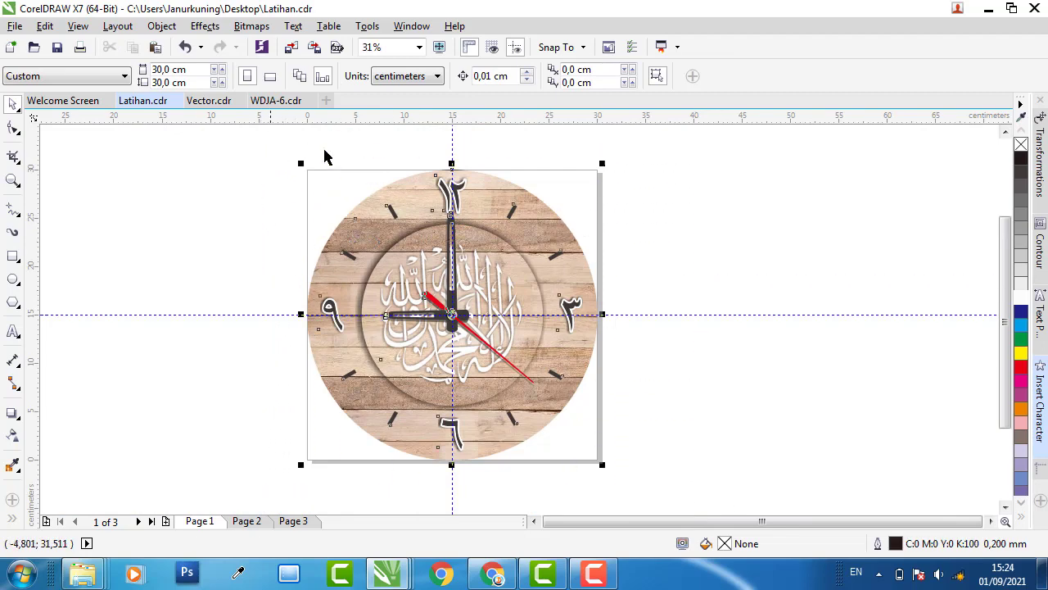
click(709, 75)
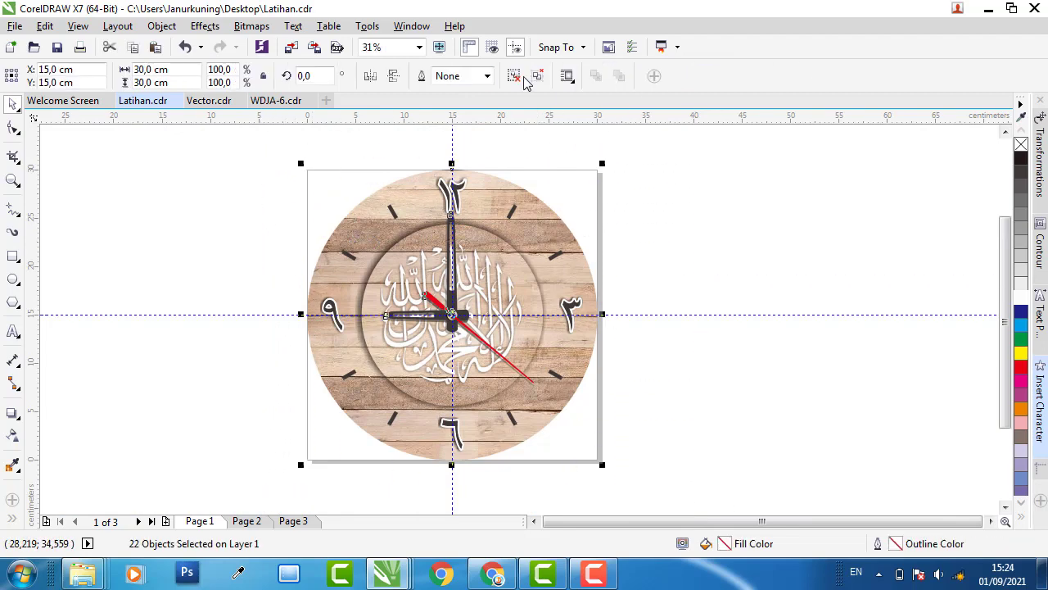
Step: Export the clock to the Desktop as Latihan JPEG, accepting the default JPEG settings
click(336, 48)
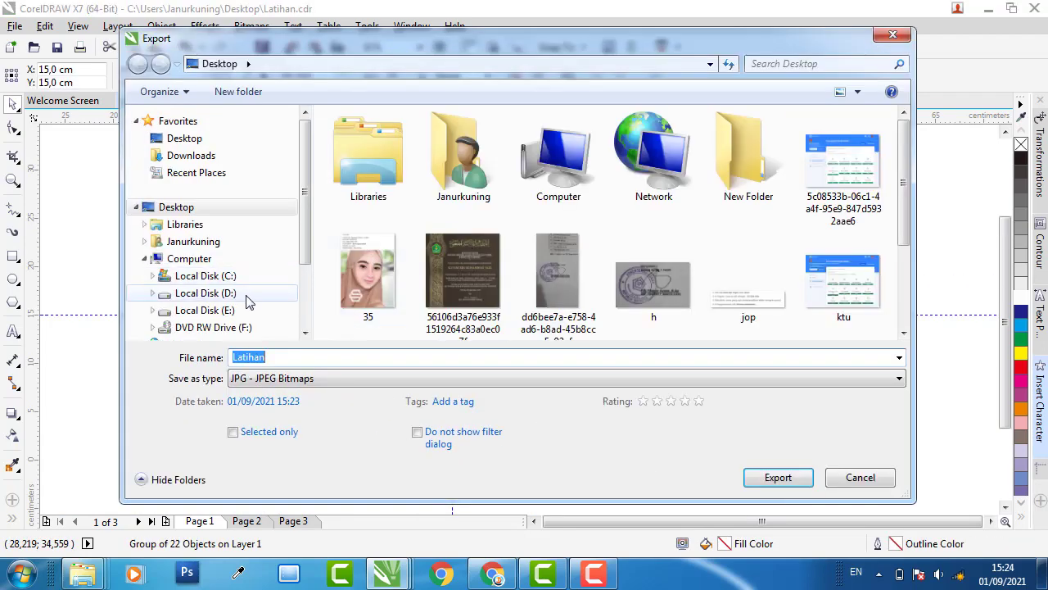
click(785, 477)
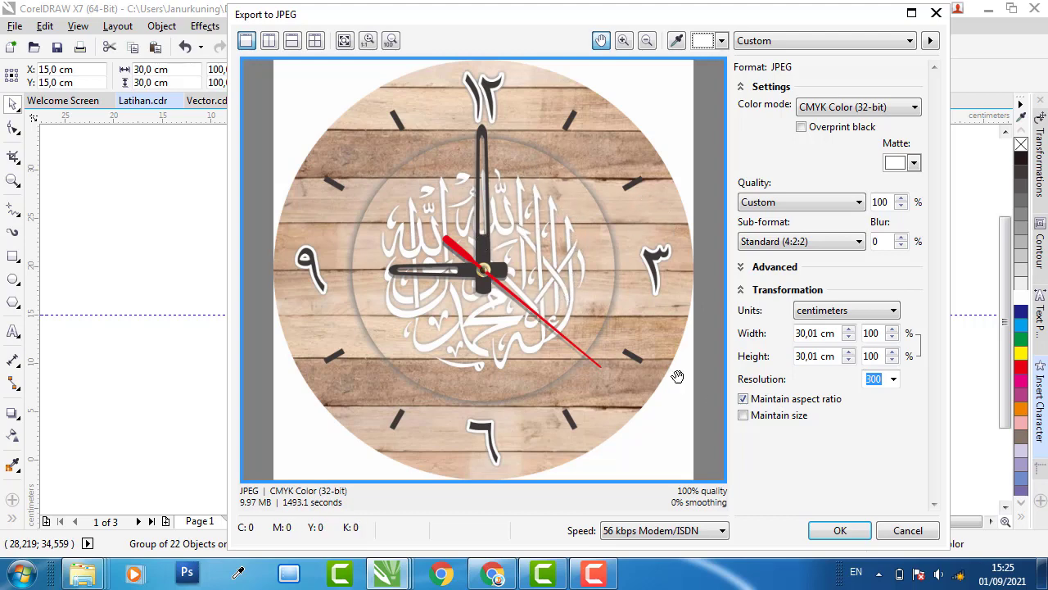
click(860, 531)
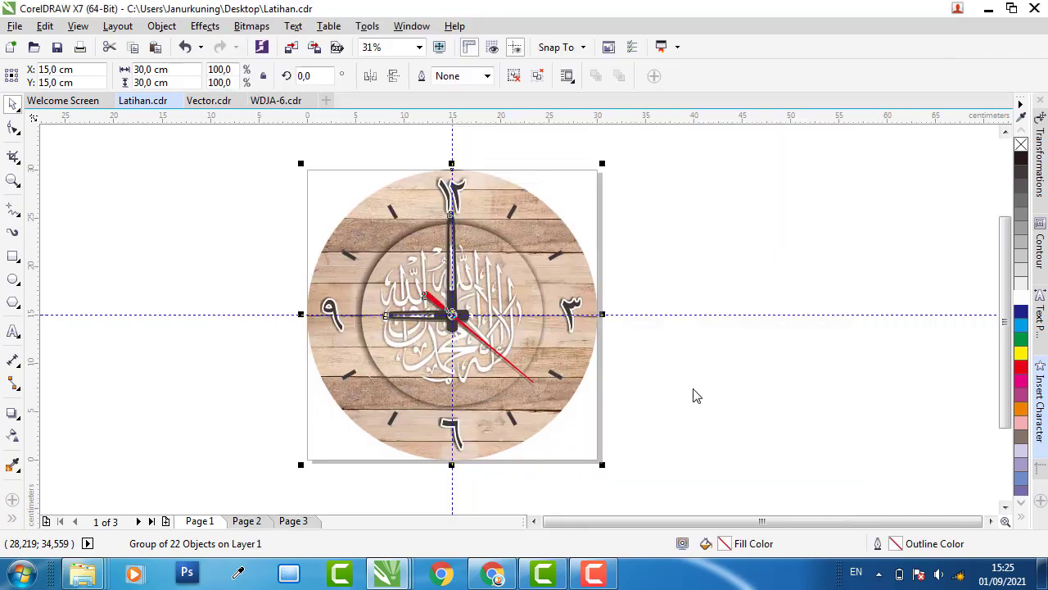
Step: View the Latihan JPEG from the desktop in Photo Viewer, zooming in and out, then close it
click(765, 412)
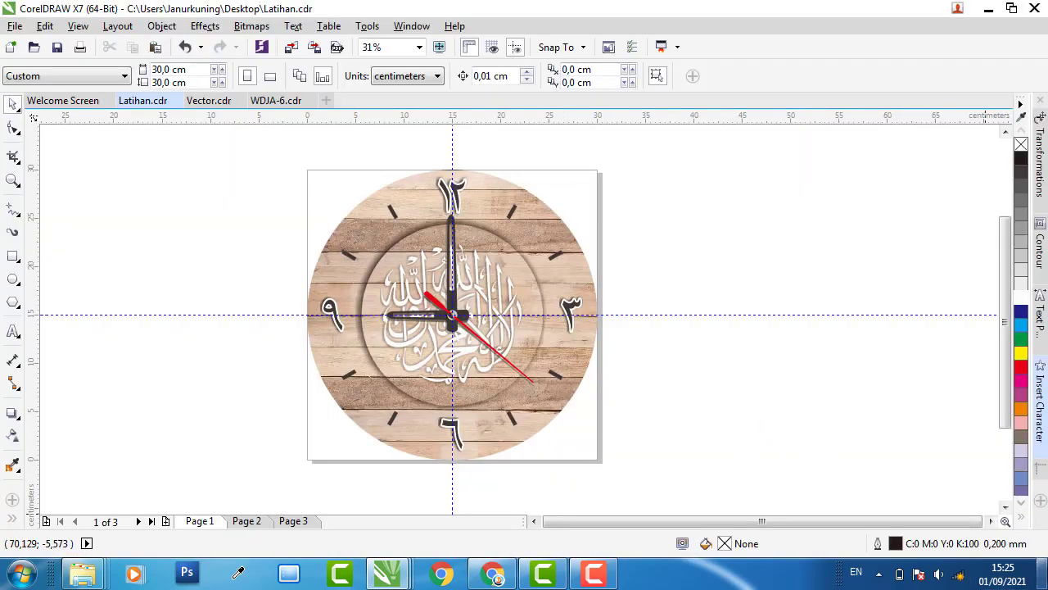
click(1043, 574)
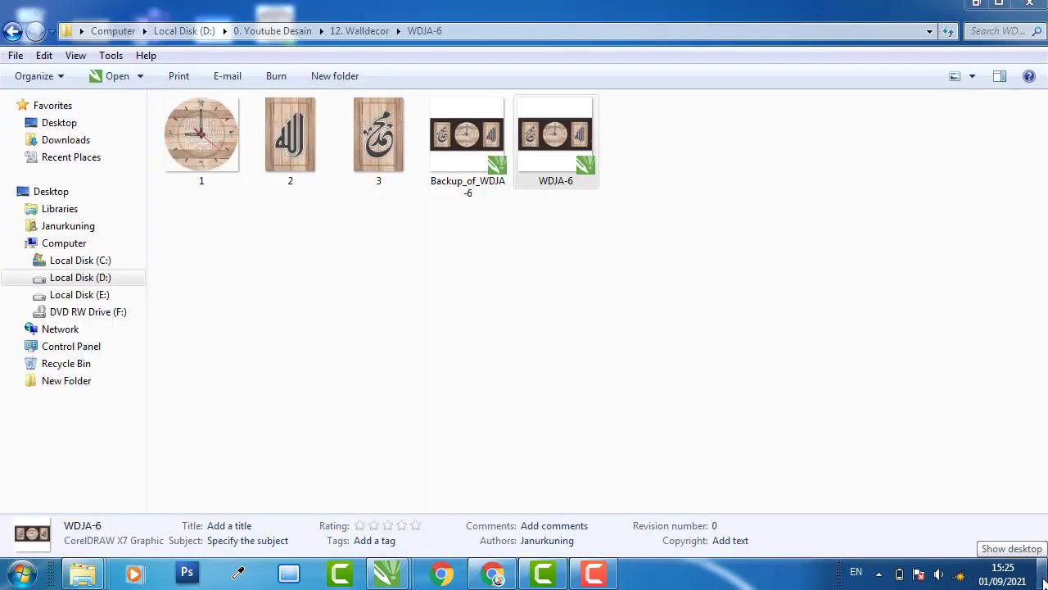
double_click(38, 116)
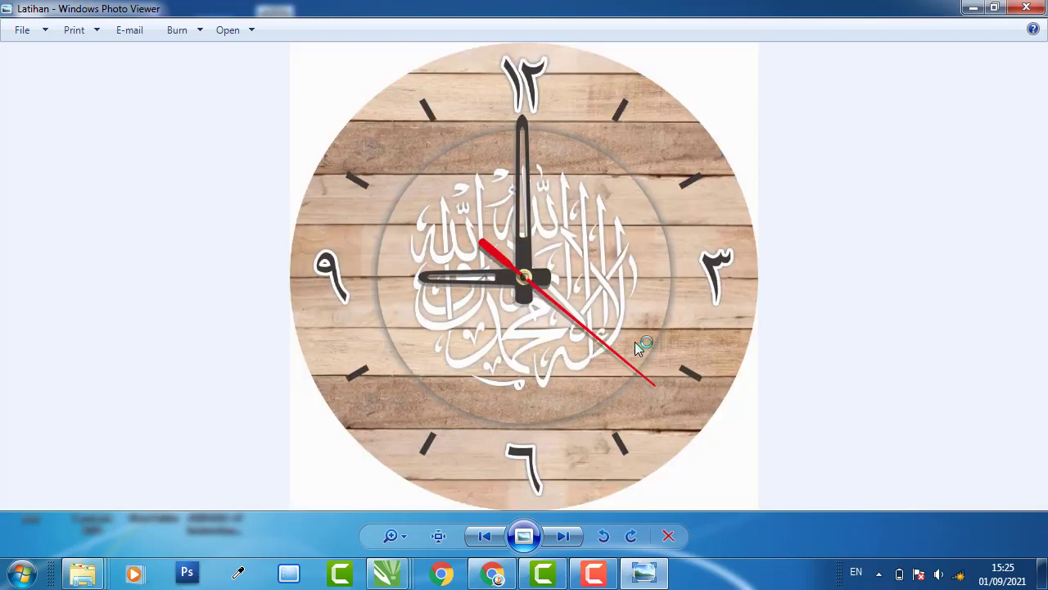
scroll(571, 111, up, 2)
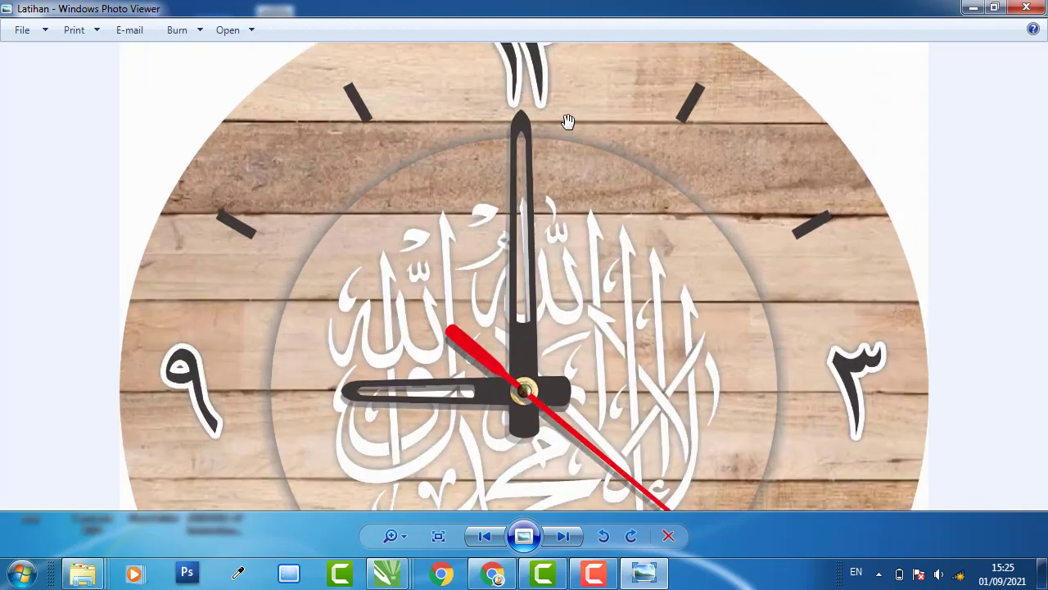
scroll(569, 122, up, 2)
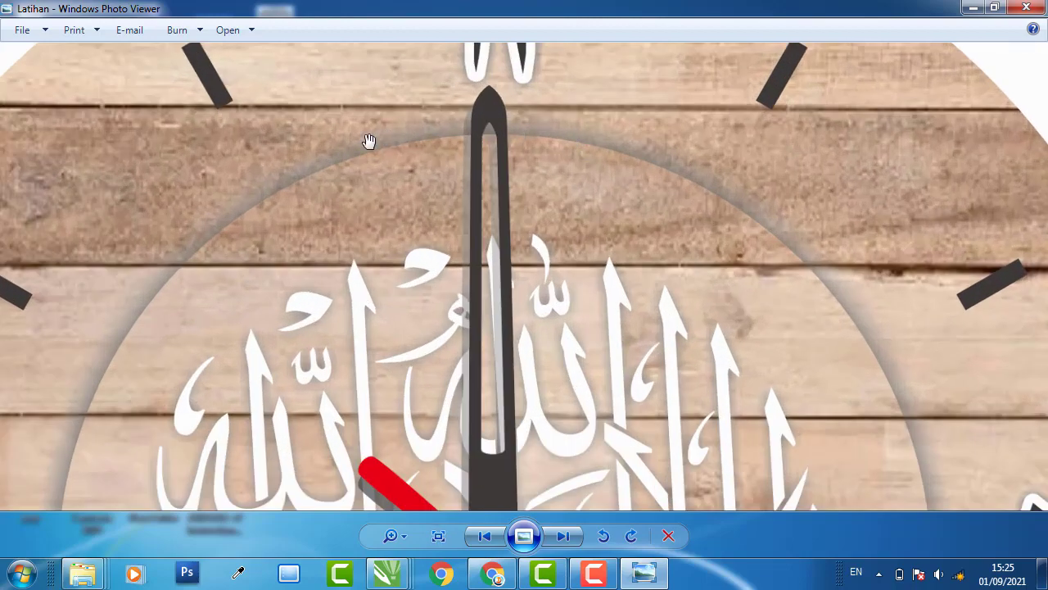
scroll(410, 144, down, 2)
scroll(434, 152, down, 2)
scroll(459, 161, down, 2)
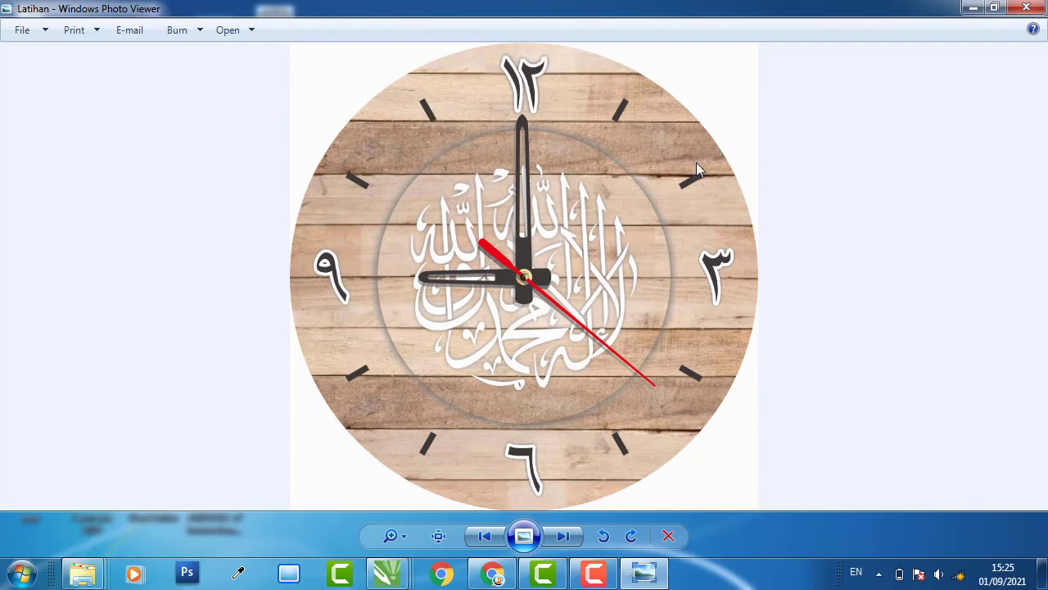
click(1026, 9)
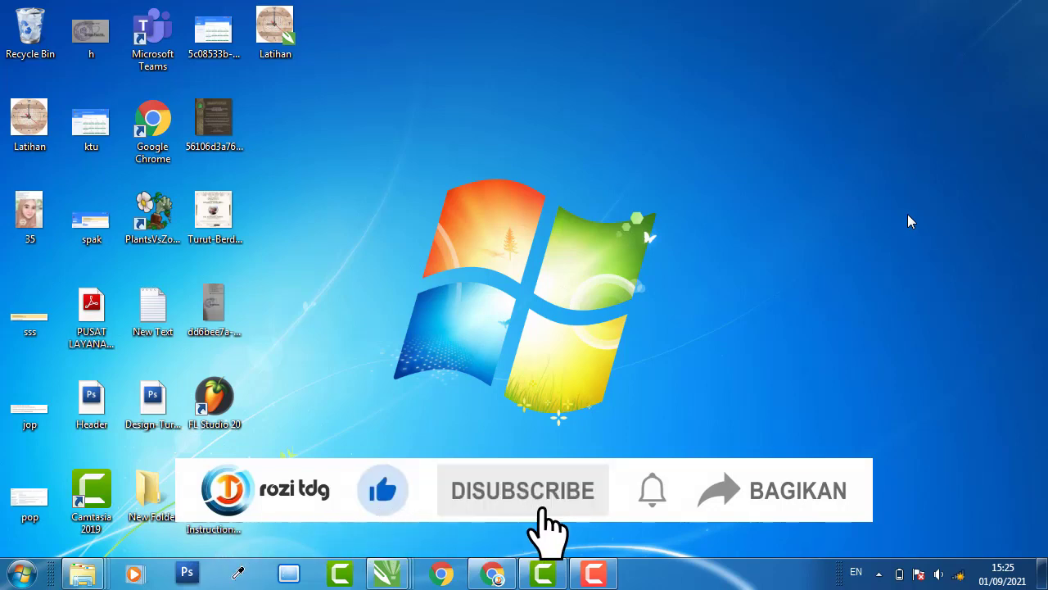
mouse_move(82, 572)
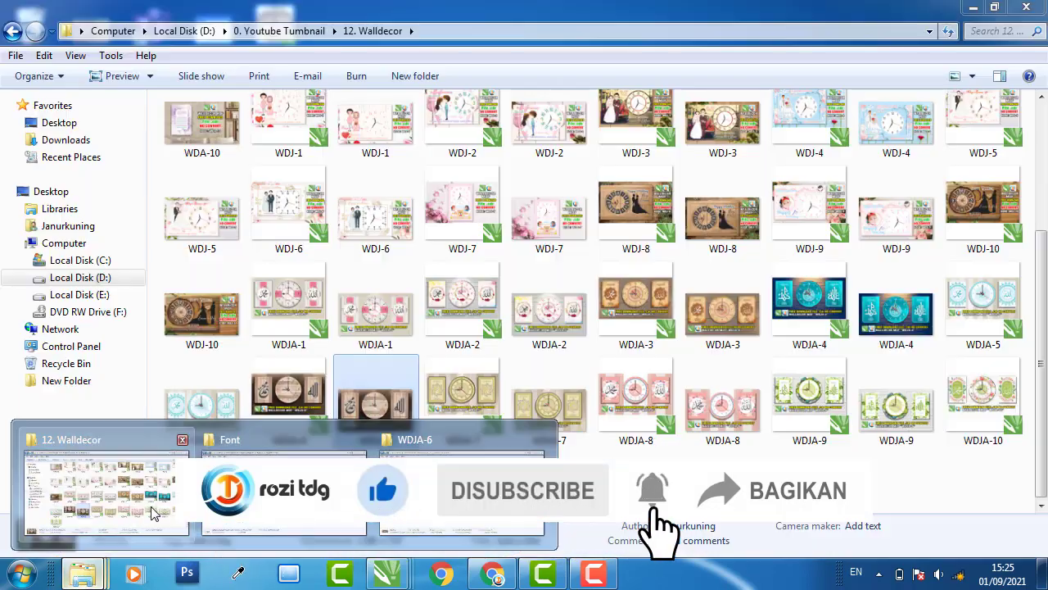
Step: Open WDJA-7 from the 12. Walldecor folder and advance to the next preview
click(159, 514)
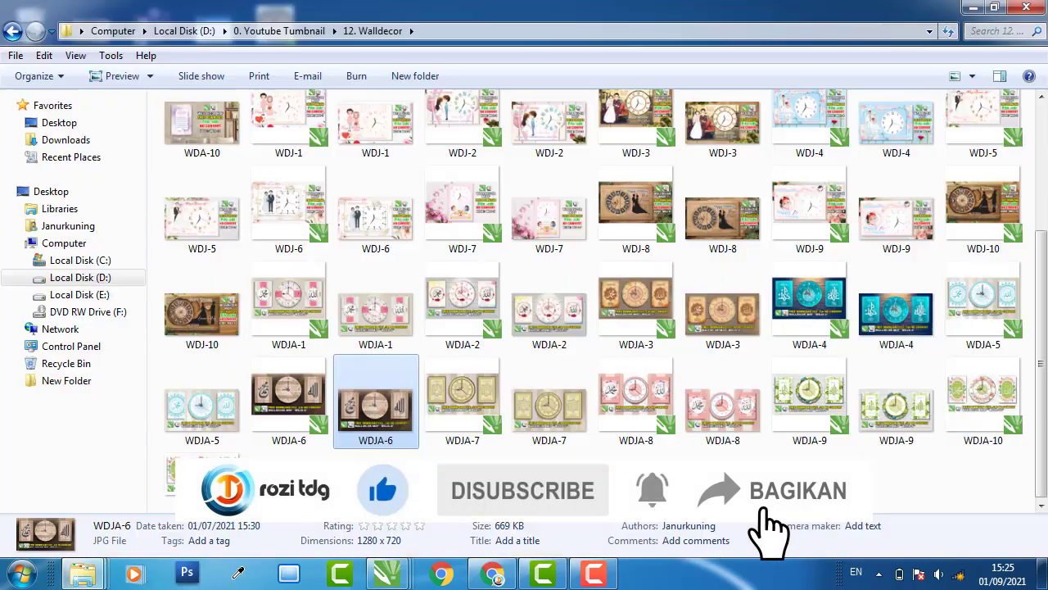
click(549, 414)
double_click(548, 413)
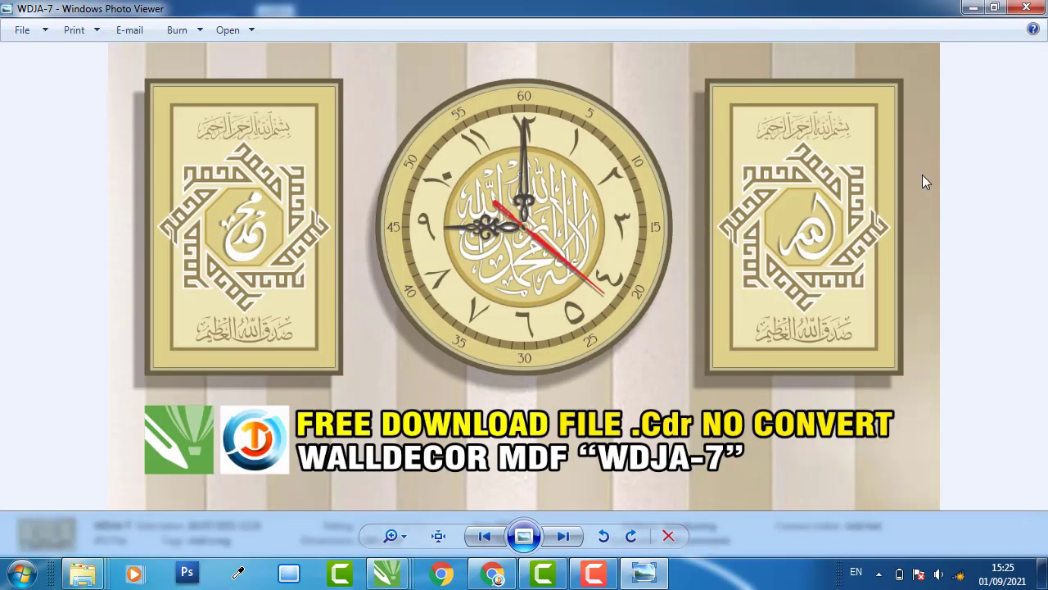
key(Right)
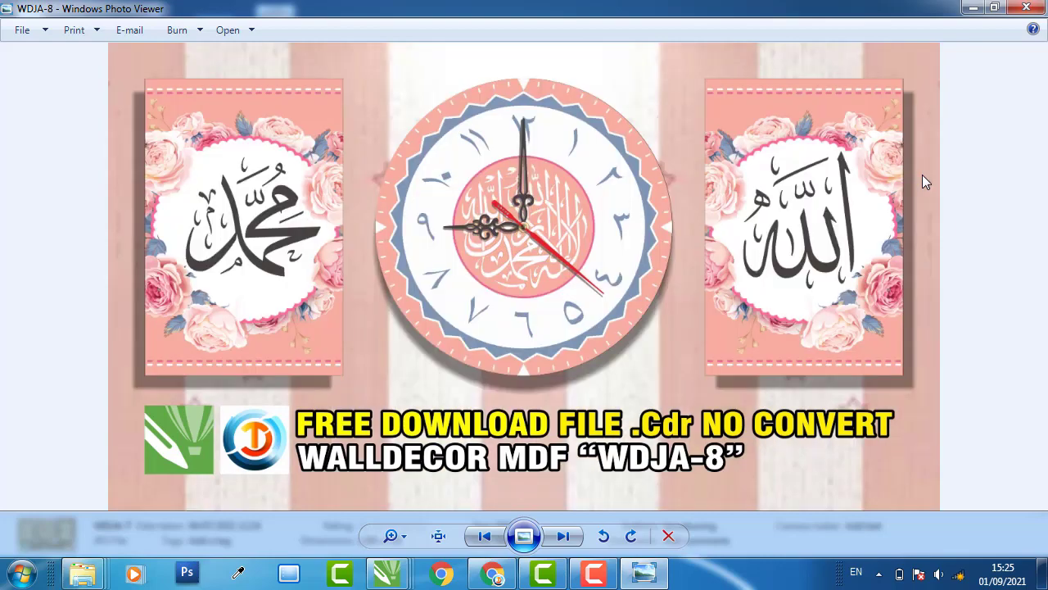